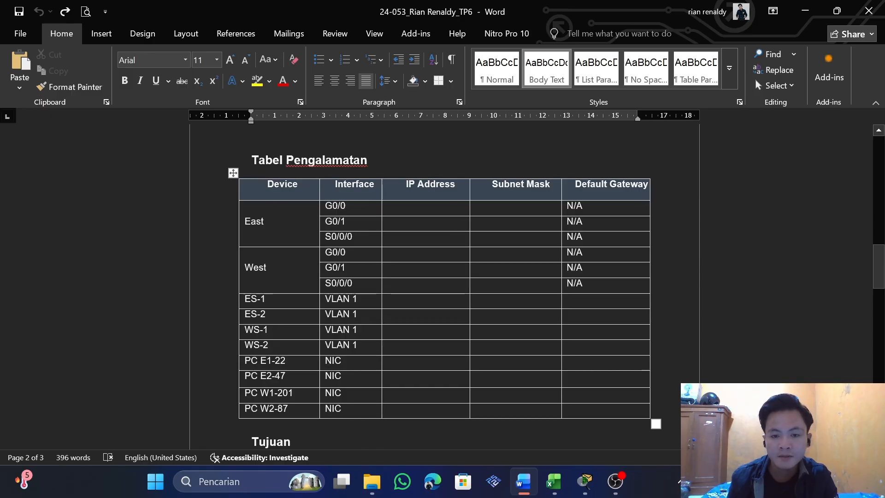
# Read through the assignment's address table, objectives, scenario and instructions up to the host requirements
pyautogui.scroll(-2, 318, 231)
pyautogui.scroll(1, 444, 277)
pyautogui.scroll(-4, 444, 276)
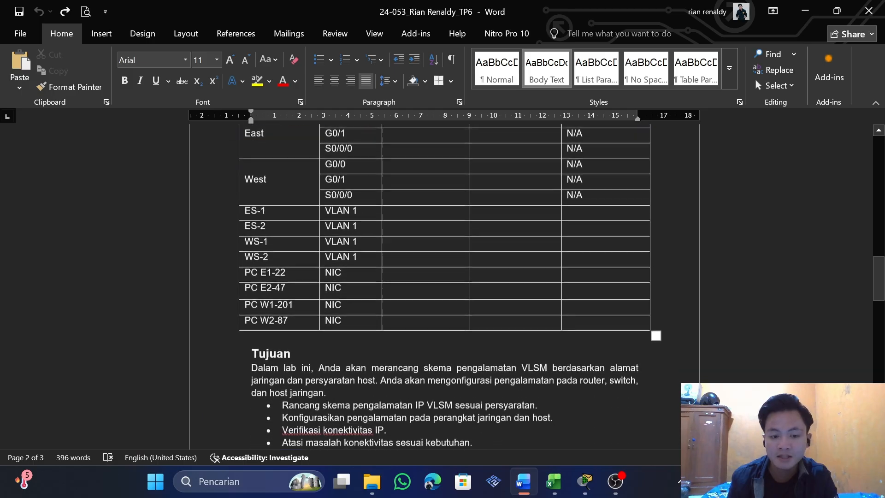
pyautogui.moveTo(283, 311); pyautogui.dragTo(482, 311)
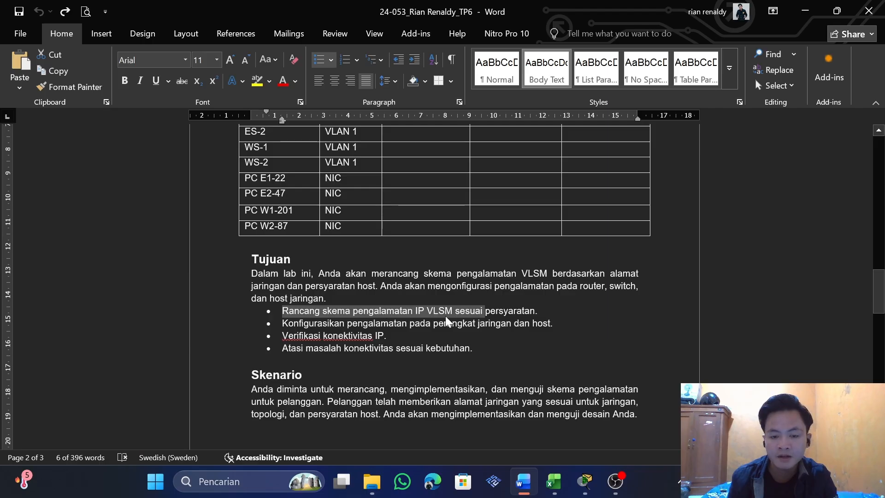
pyautogui.moveTo(283, 323); pyautogui.dragTo(384, 335)
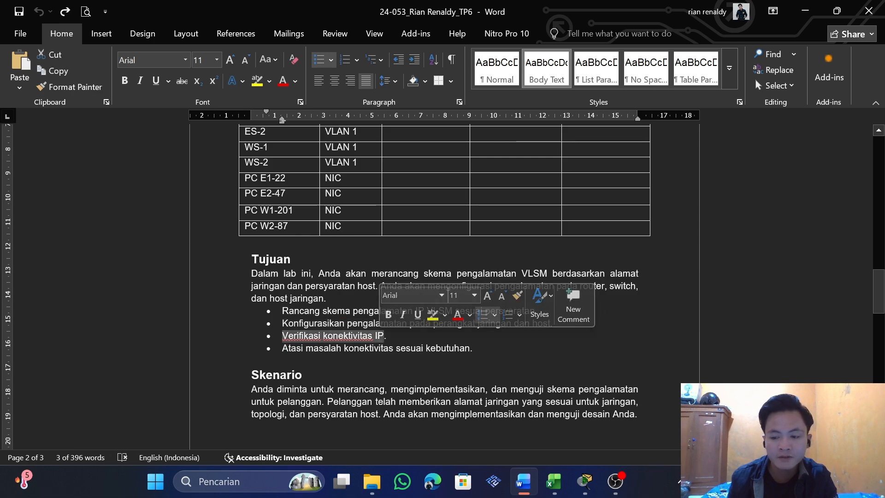
pyautogui.moveTo(282, 348); pyautogui.dragTo(471, 349)
pyautogui.scroll(-3, 471, 349)
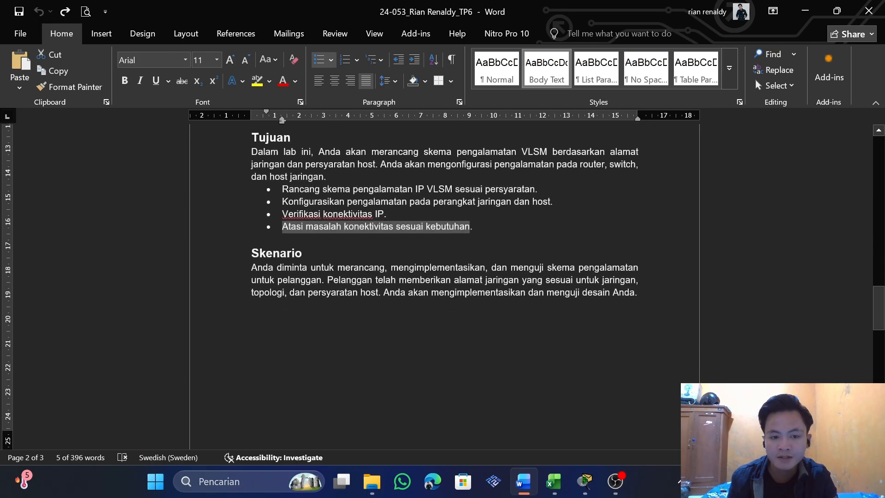
pyautogui.moveTo(252, 267); pyautogui.dragTo(503, 300)
pyautogui.scroll(-10, 504, 300)
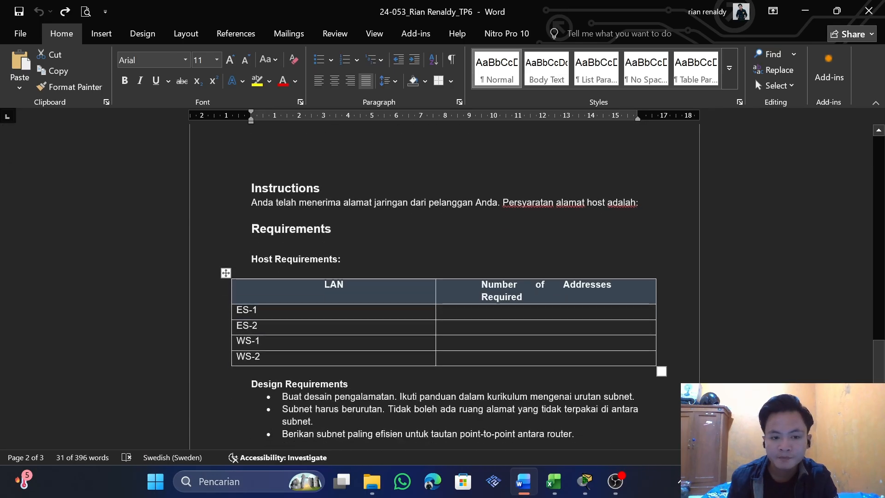
pyautogui.moveTo(252, 189); pyautogui.dragTo(338, 190)
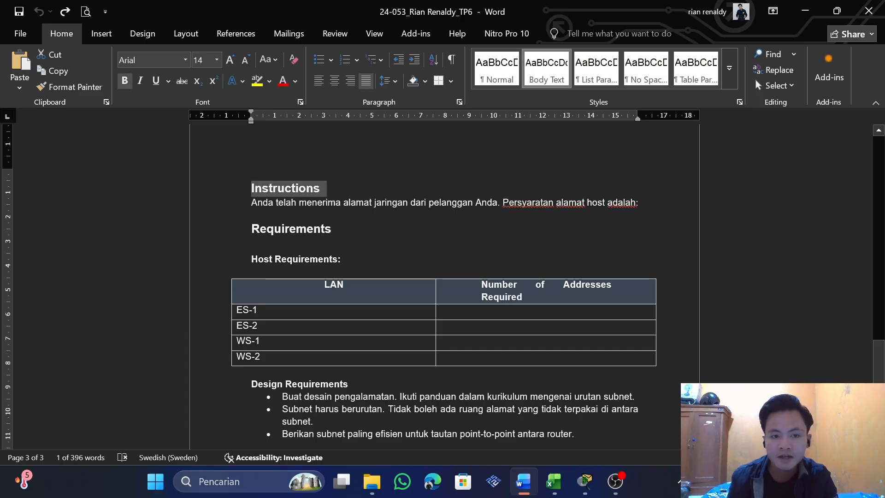
pyautogui.moveTo(251, 203); pyautogui.dragTo(273, 203)
pyautogui.click(278, 203)
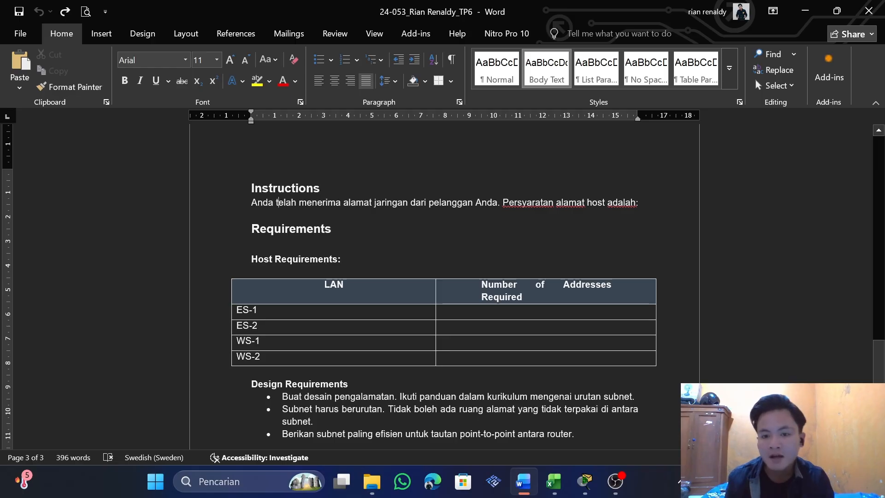
# Arrange the assignment document side by side with the Packet Tracer network topology
pyautogui.hotkey('alt', 'Tab')
pyautogui.hotkey('alt', 'Tab')
pyautogui.hotkey('alt', 'Tab')
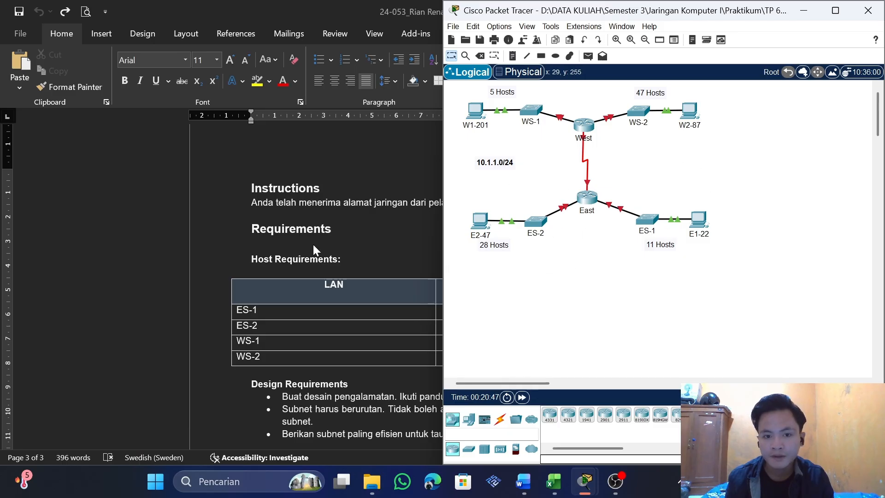
pyautogui.hotkey('alt', 'Tab')
pyautogui.hotkey('alt', 'Tab')
pyautogui.hotkey('alt', 'Tab')
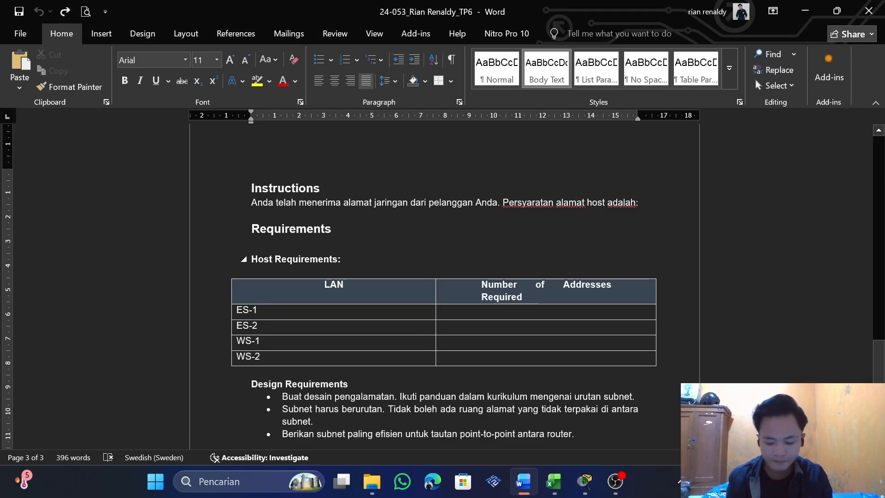
pyautogui.press('super+Left')
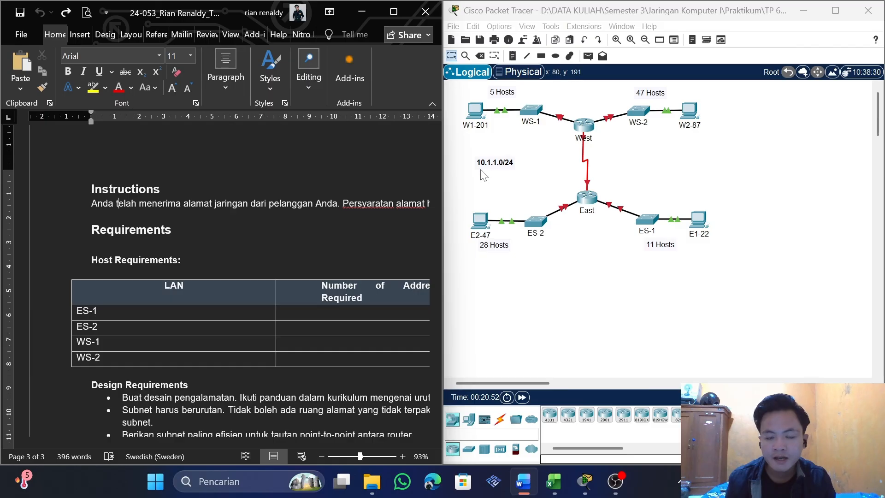
# Enter the customer's network address 10.1.1.0/24 on the empty line below the Instructions sentence
pyautogui.click(313, 259)
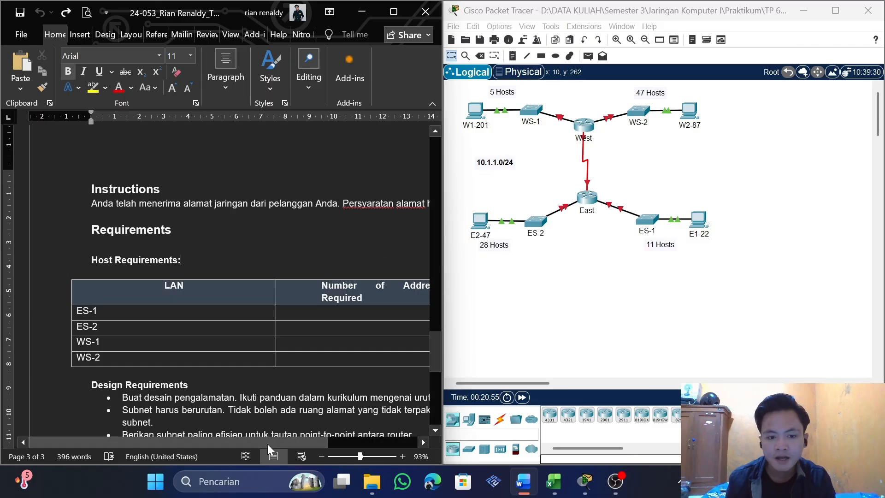
pyautogui.moveTo(267, 445); pyautogui.dragTo(304, 444)
pyautogui.click(497, 165)
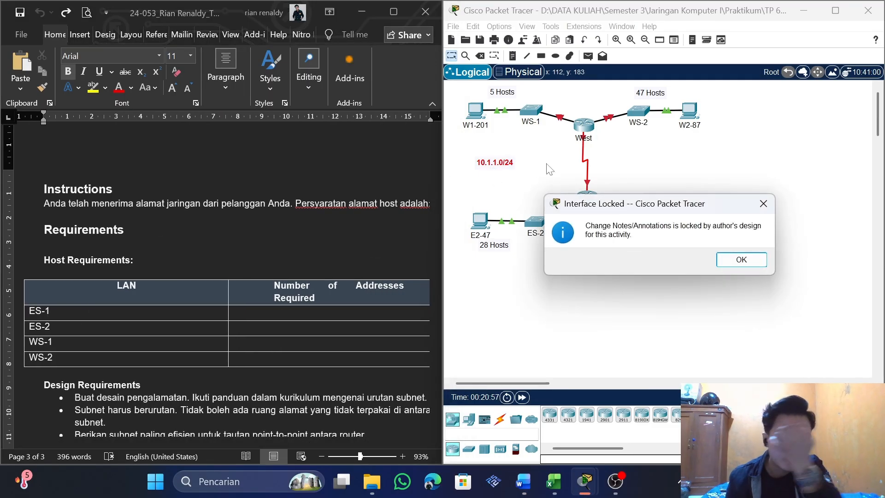
pyautogui.click(763, 203)
pyautogui.click(117, 215)
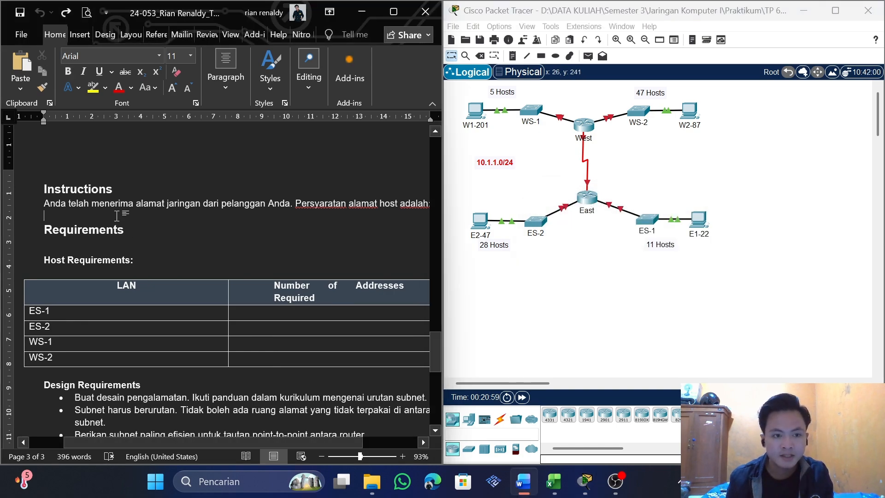
pyautogui.write('10.1.1.0/24')
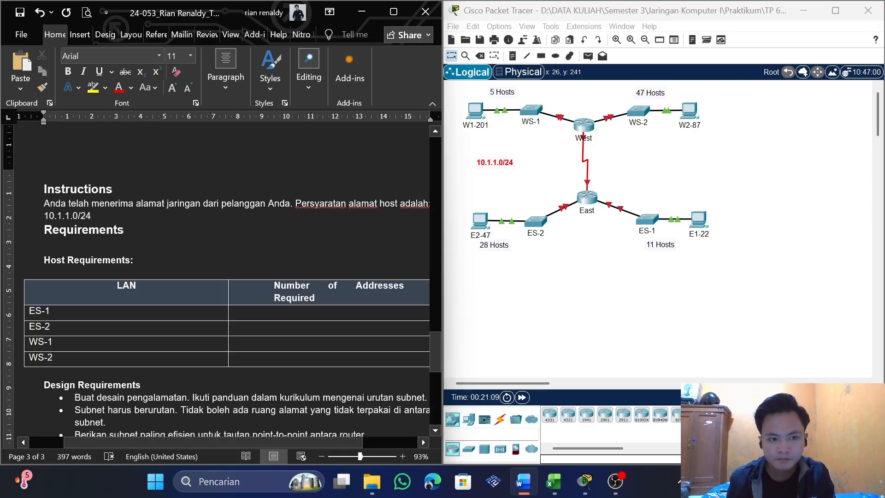
# Fill in the number of addresses required for ES-1 in the Host Requirements table with "11 Hots", without the cell's indent
pyautogui.scroll(-3, 226, 276)
pyautogui.scroll(2, 226, 276)
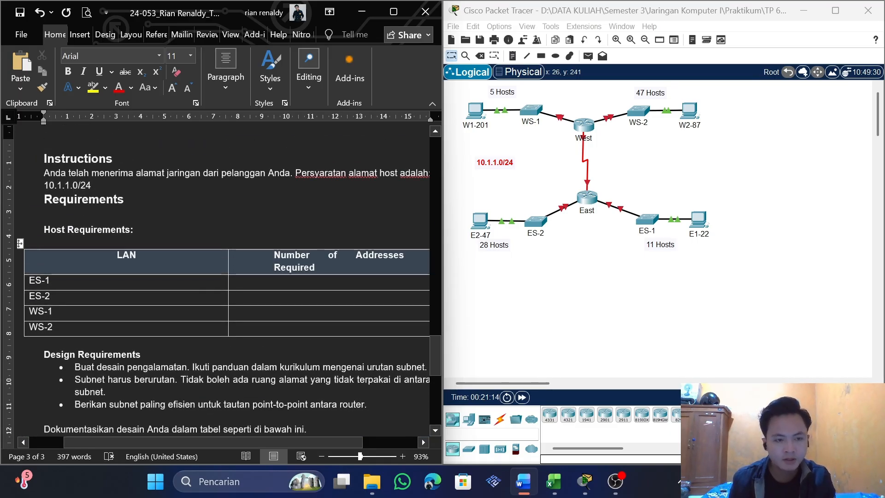
pyautogui.moveTo(44, 229); pyautogui.dragTo(140, 230)
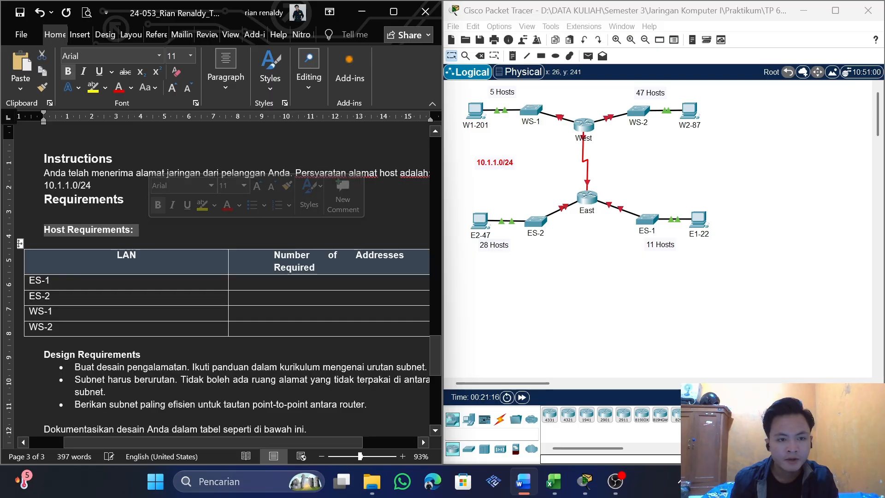
pyautogui.moveTo(44, 282); pyautogui.dragTo(46, 328)
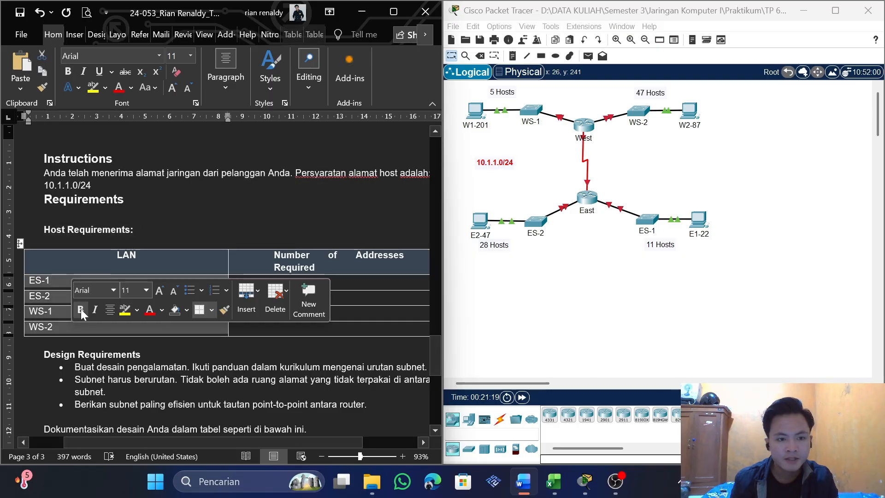
pyautogui.click(43, 282)
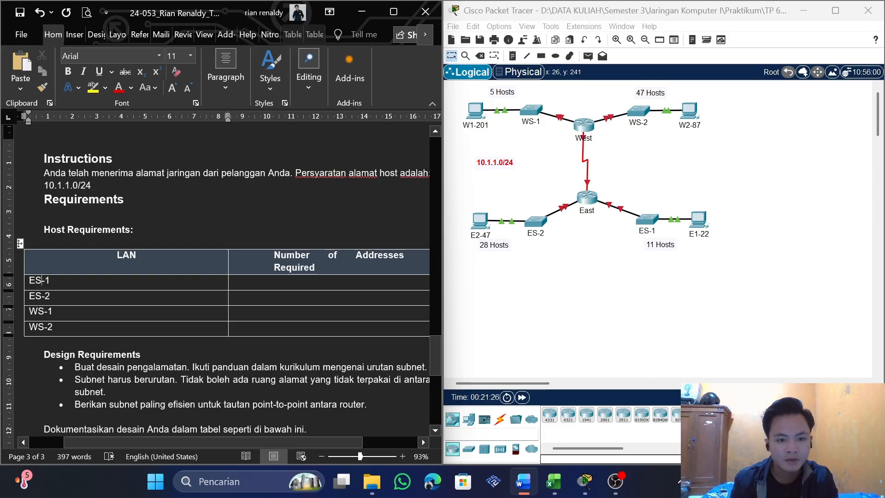
pyautogui.moveTo(295, 282); pyautogui.dragTo(320, 327)
pyautogui.click(320, 327)
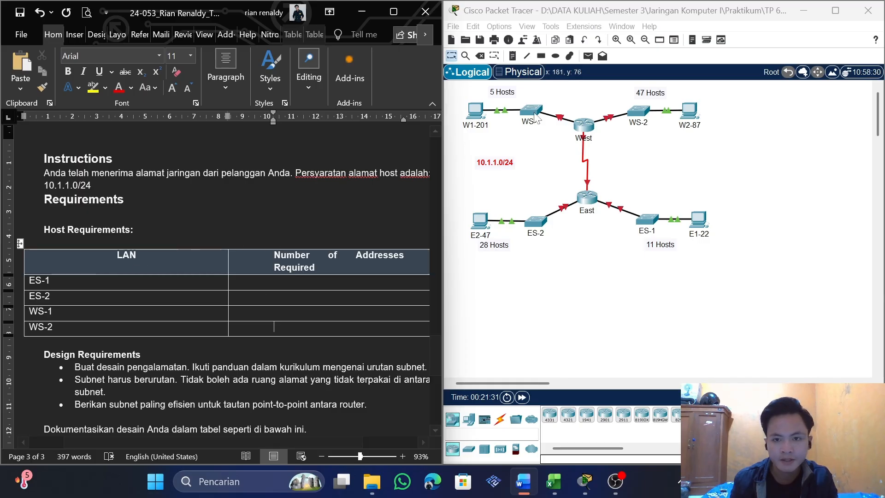
pyautogui.click(45, 280)
pyautogui.click(273, 283)
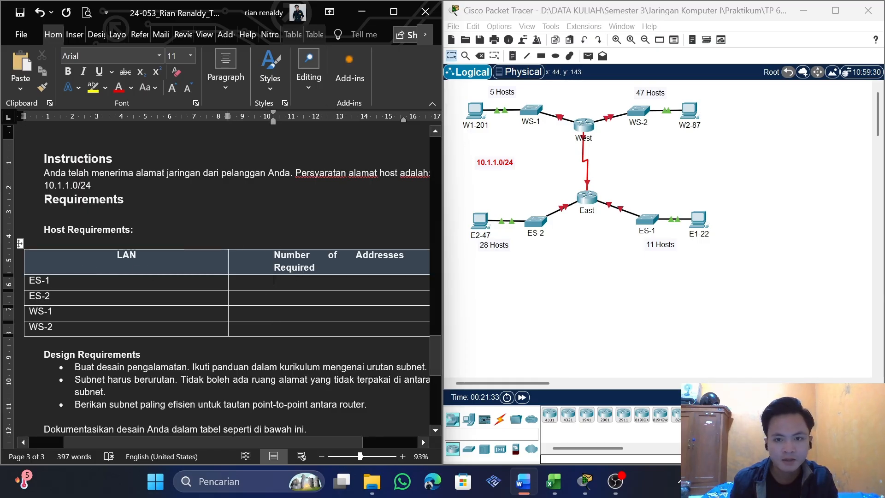
pyautogui.press('BackSpace')
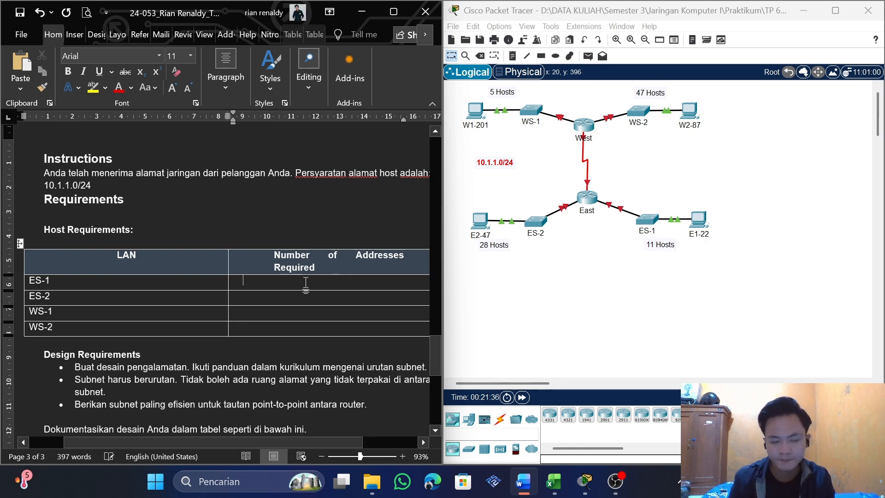
pyautogui.write('11 Hots')
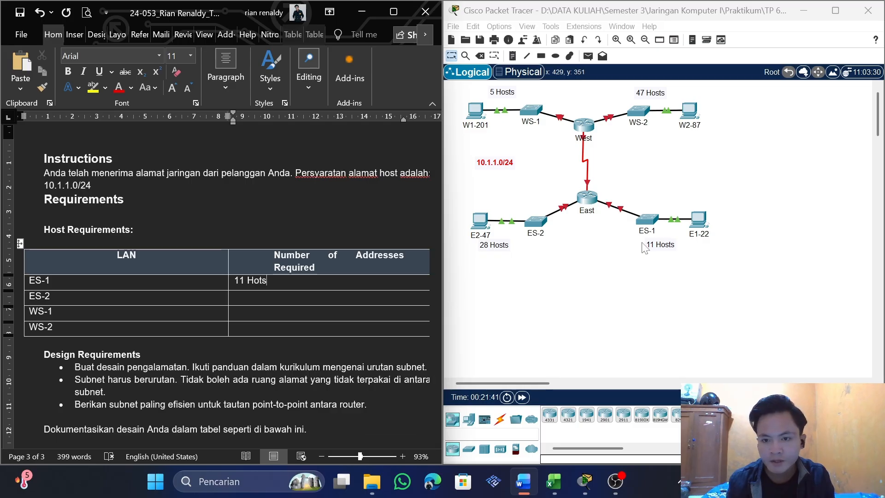
# Enter "28 Host" as the number of addresses required for ES-2
pyautogui.press('Down')
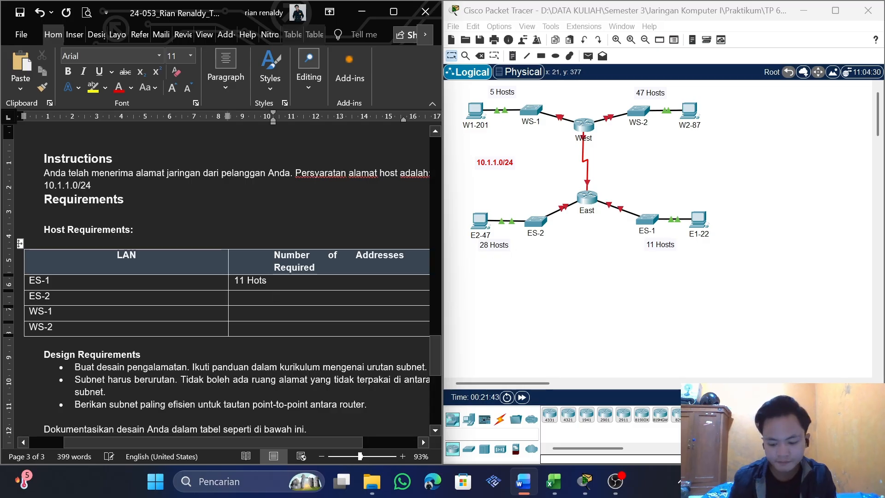
pyautogui.write('28')
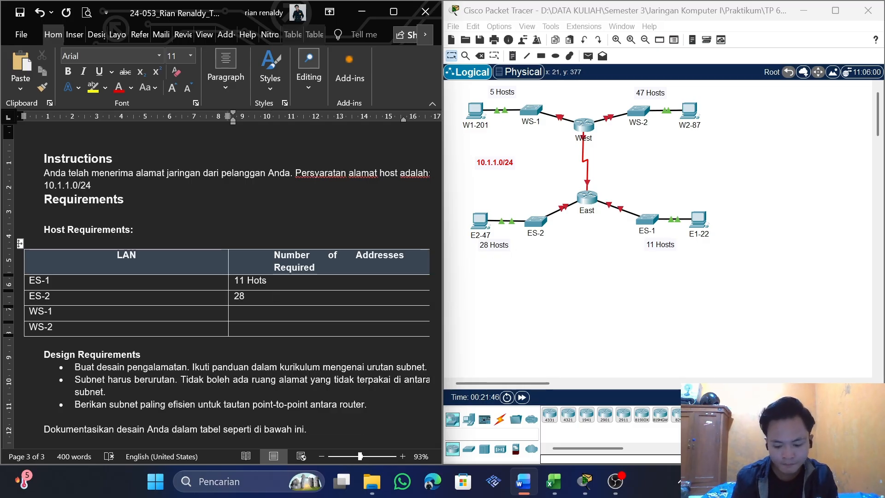
pyautogui.write(' Ho')
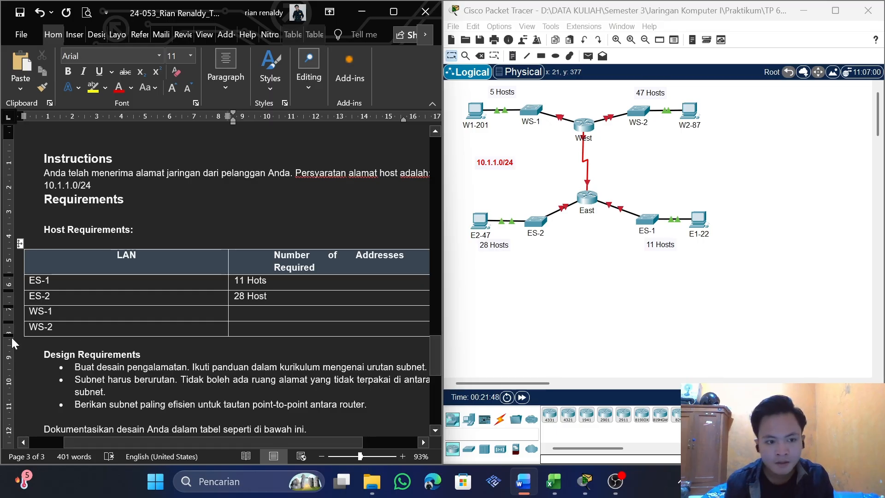
pyautogui.write('st')
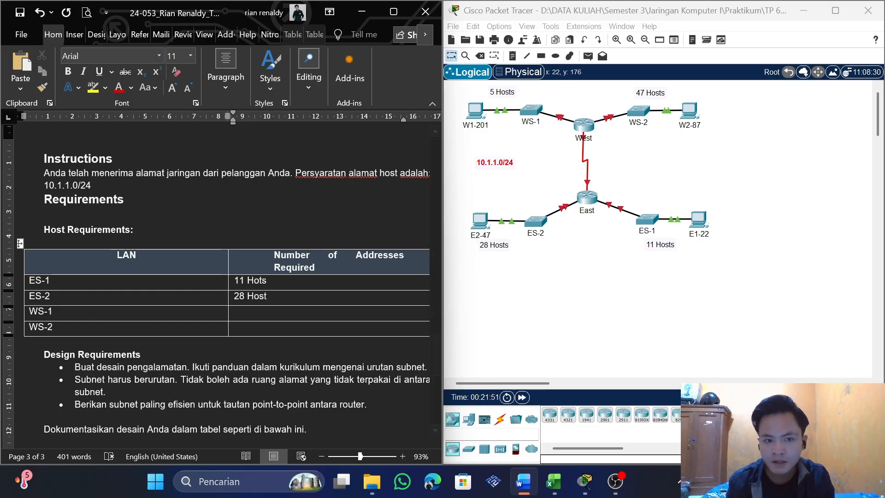
# Enter "5 Host" for WS-1 and "47 Host" for WS-2 in the Host Requirements table
pyautogui.click(277, 313)
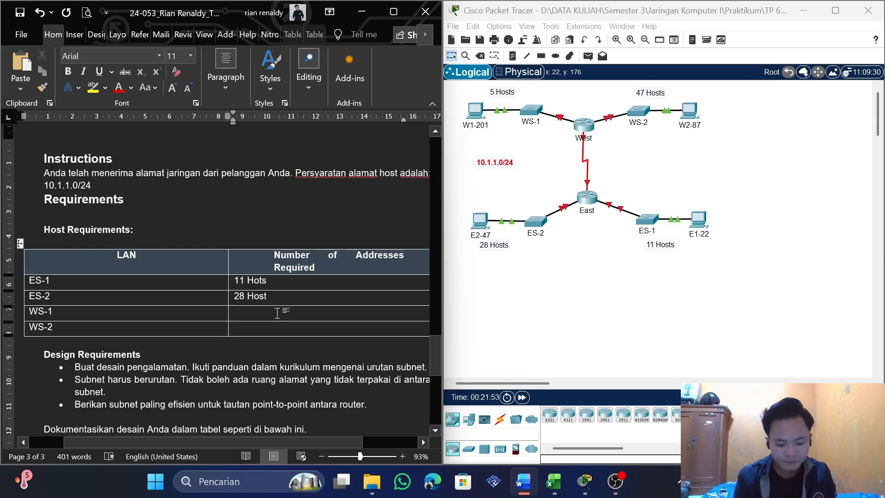
pyautogui.write('5 Host')
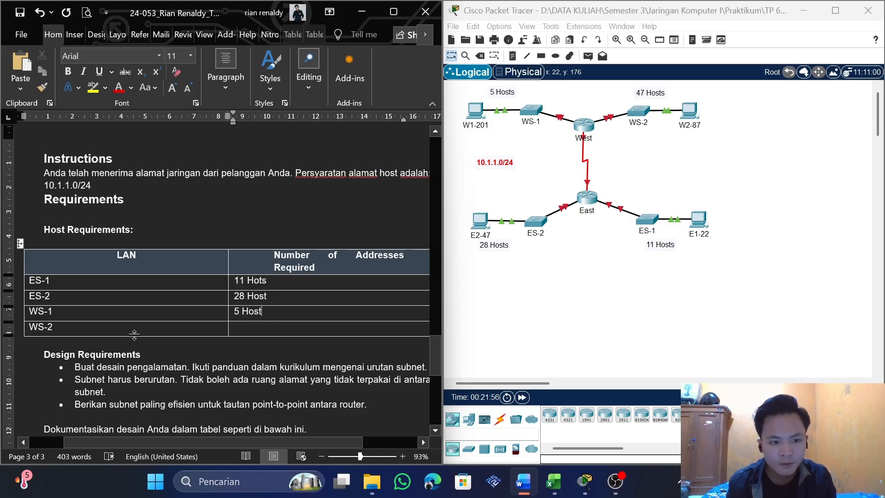
pyautogui.click(321, 324)
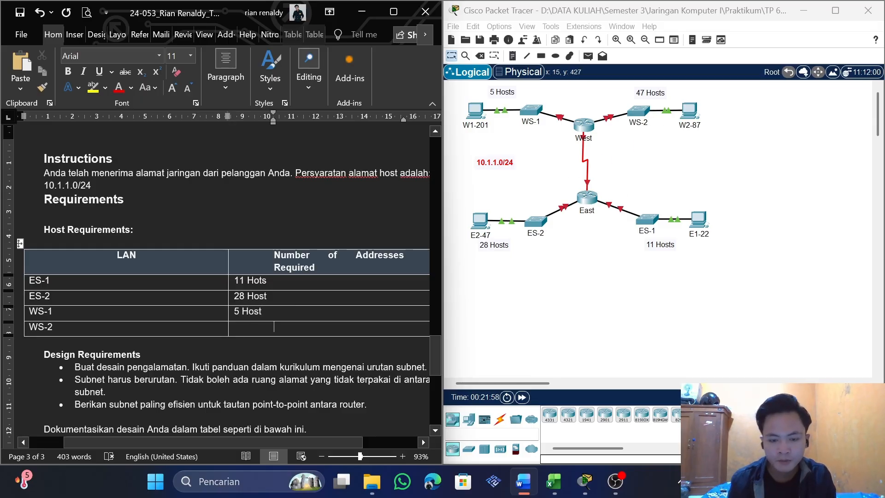
pyautogui.press('BackSpace')
pyautogui.write('47 ')
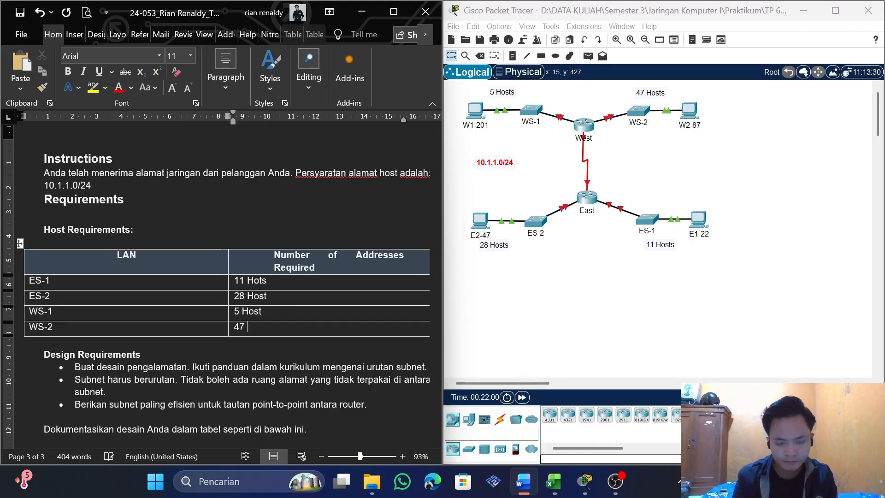
pyautogui.write('Host')
# Review the design requirements and the rows and columns of the subnet documentation table
pyautogui.scroll(-3, 226, 277)
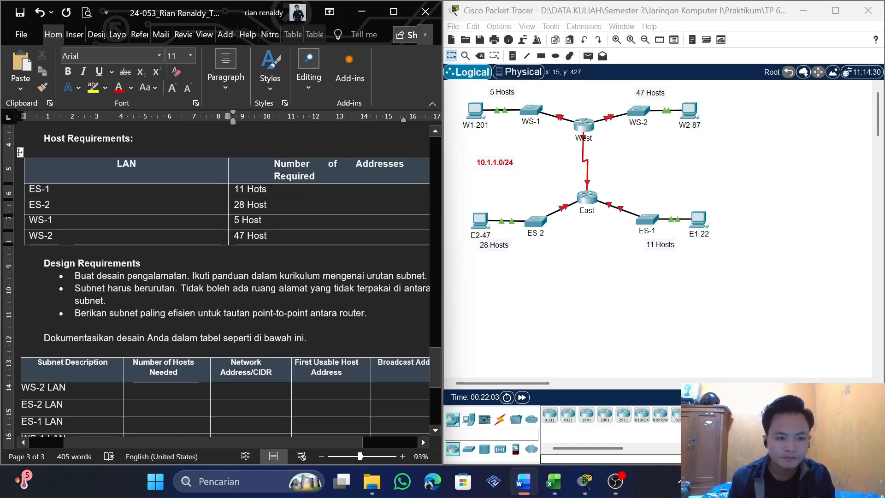
pyautogui.scroll(-3, 226, 276)
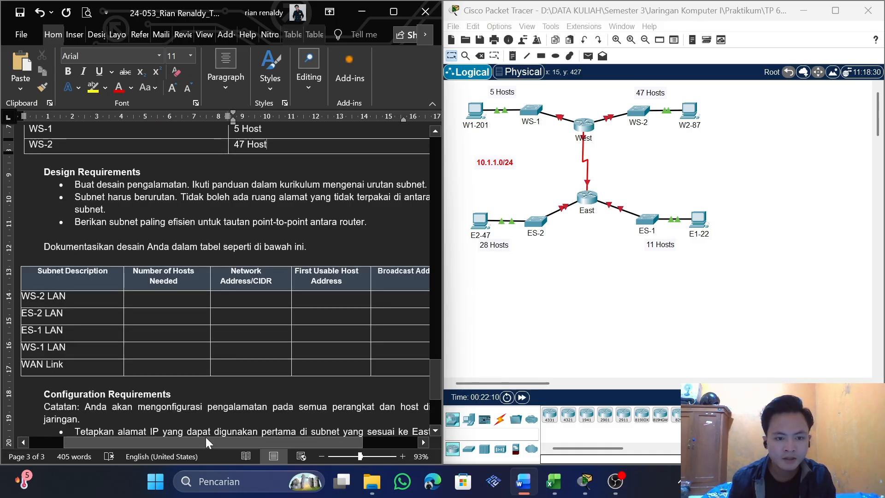
pyautogui.hscroll(2, 225, 276)
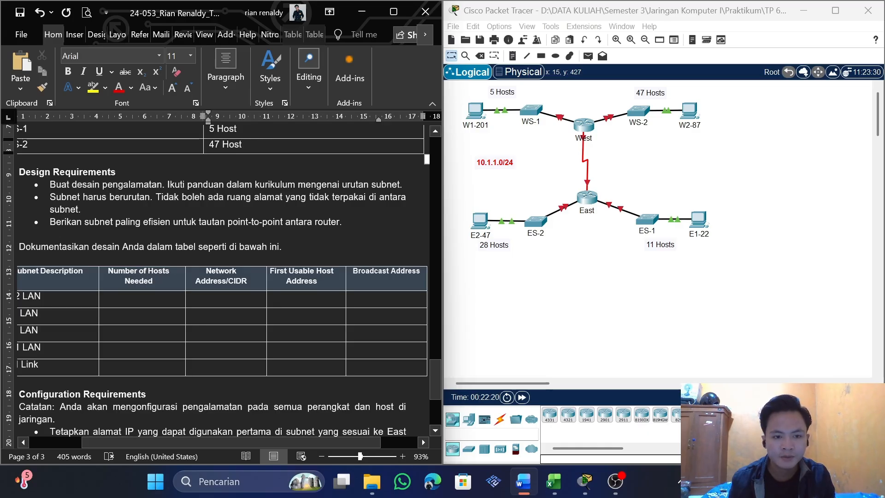
pyautogui.hscroll(-3, 221, 276)
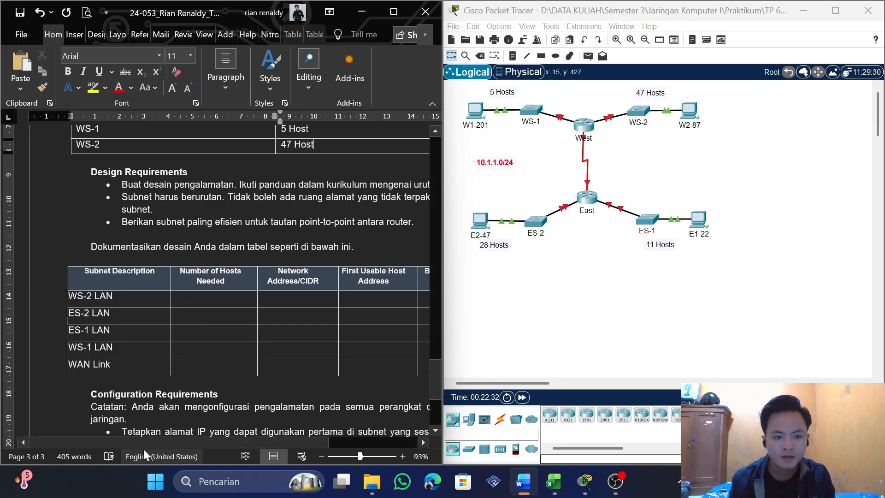
pyautogui.hscroll(2, 221, 277)
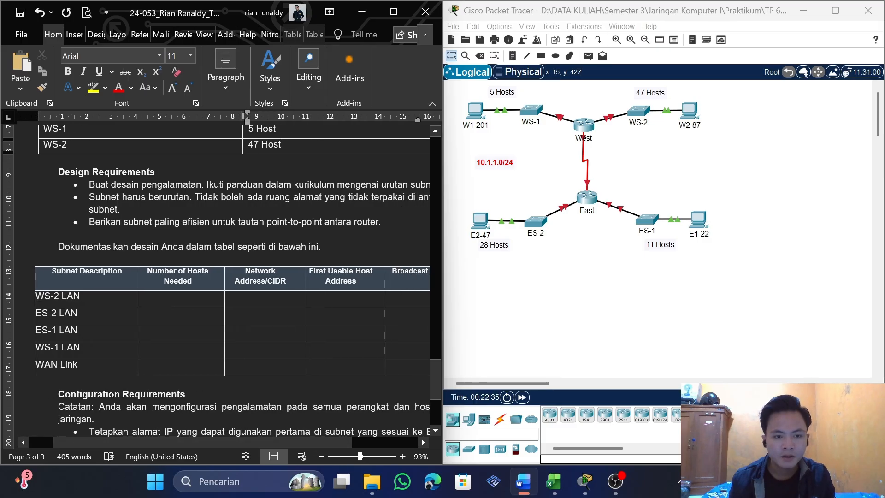
# Compare the subnet documentation table's rows and Number of Hosts Needed column with the values in the Host Requirements table
pyautogui.moveTo(187, 281); pyautogui.dragTo(60, 349)
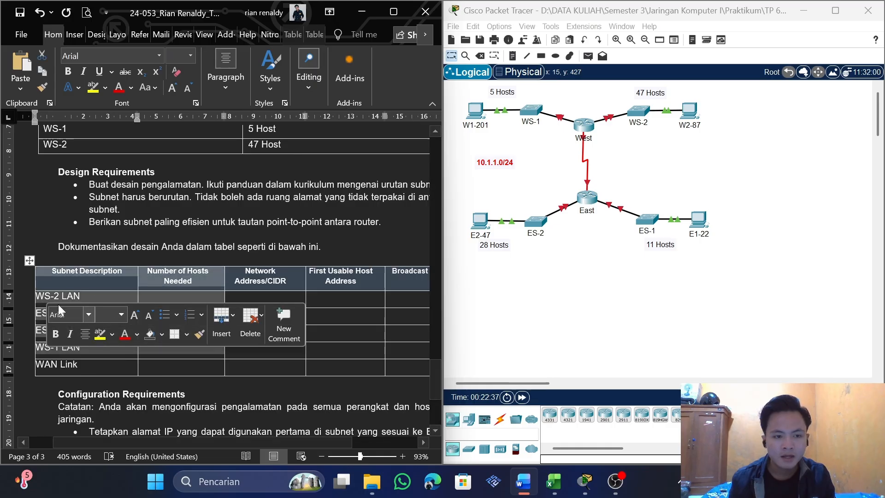
pyautogui.click(104, 283)
pyautogui.scroll(2, 104, 344)
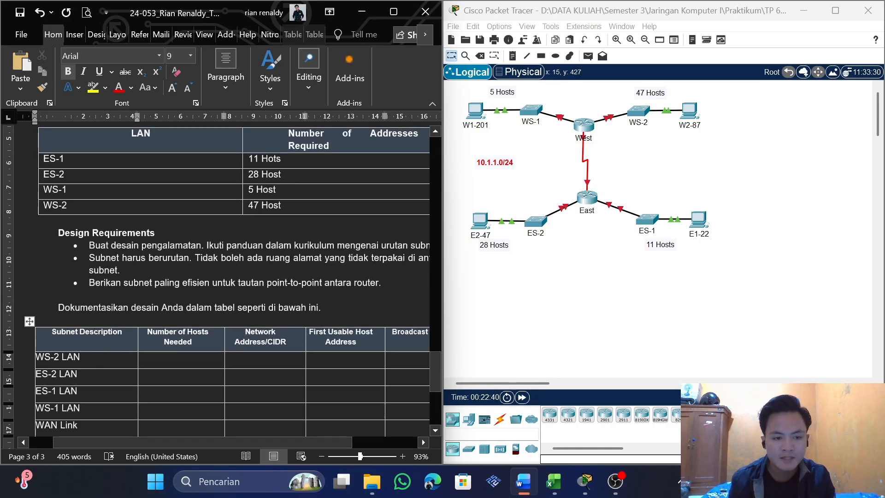
pyautogui.scroll(-1, 221, 276)
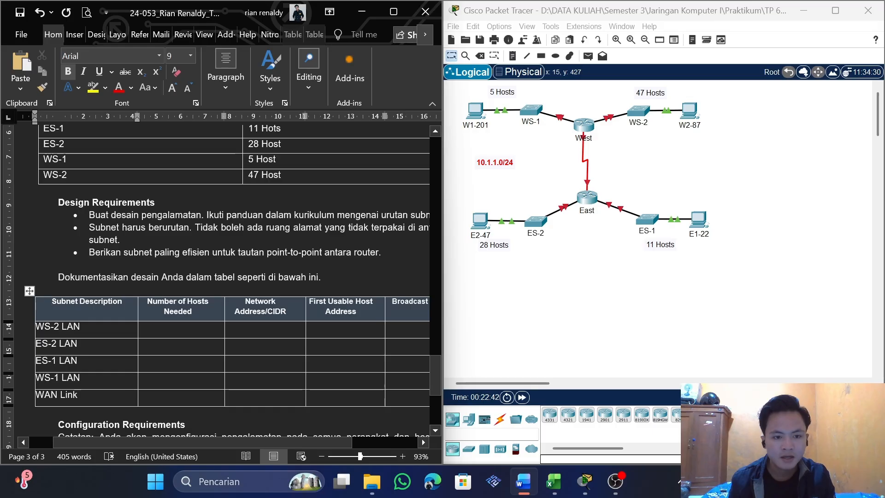
pyautogui.moveTo(148, 301); pyautogui.dragTo(193, 312)
pyautogui.scroll(1, 174, 324)
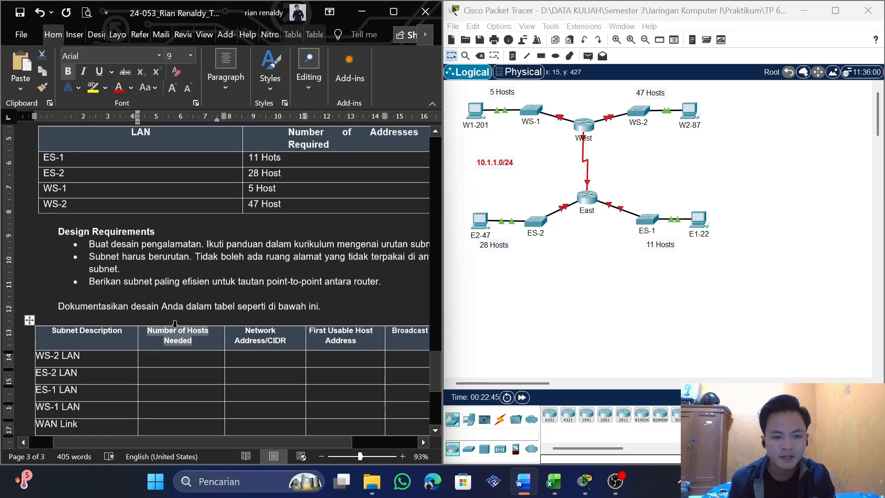
pyautogui.scroll(-1, 175, 324)
pyautogui.scroll(1, 158, 354)
pyautogui.moveTo(280, 205); pyautogui.dragTo(251, 160)
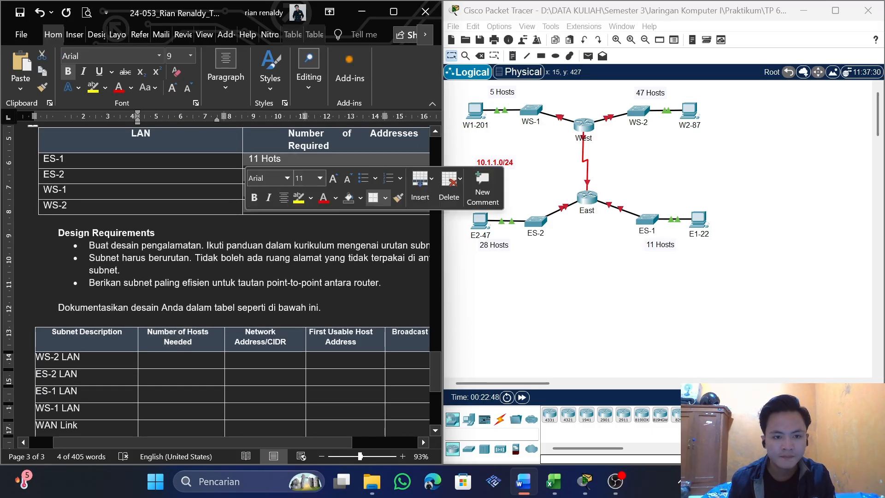
# Enter "47 Host" as the number of hosts needed for WS-2 LAN in the subnet table
pyautogui.click(86, 358)
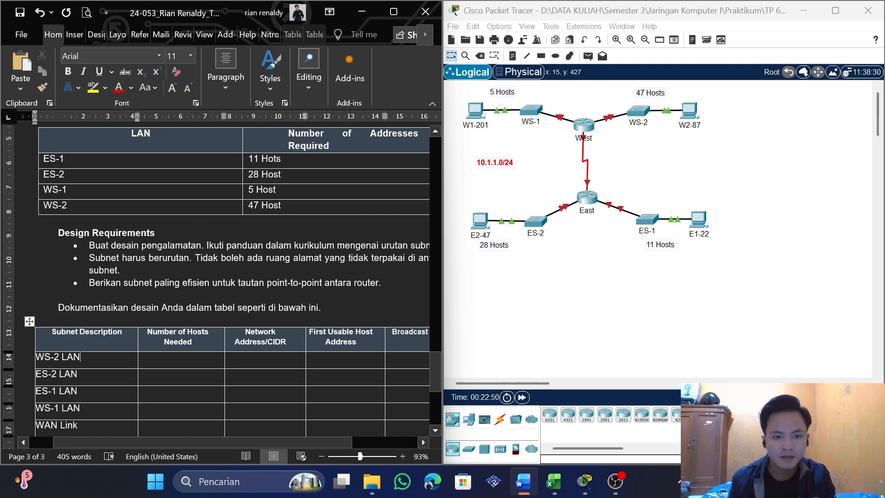
pyautogui.moveTo(282, 206); pyautogui.dragTo(253, 206)
pyautogui.click(164, 360)
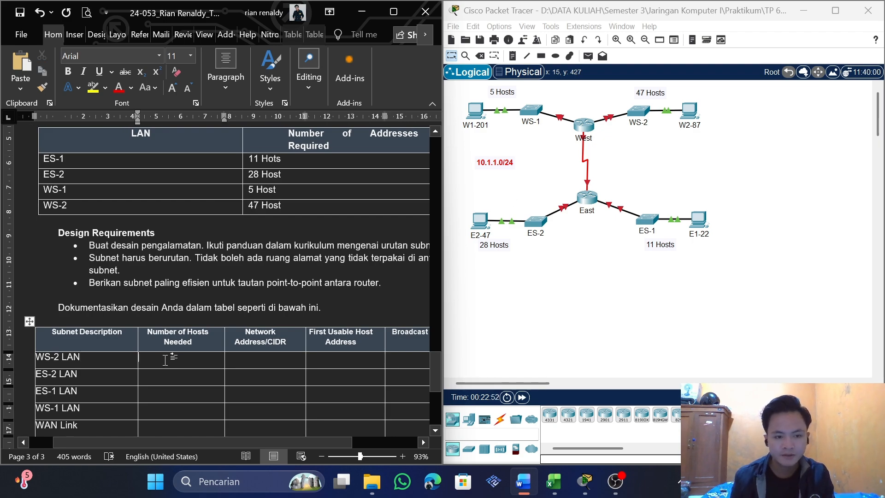
pyautogui.write('47 Host')
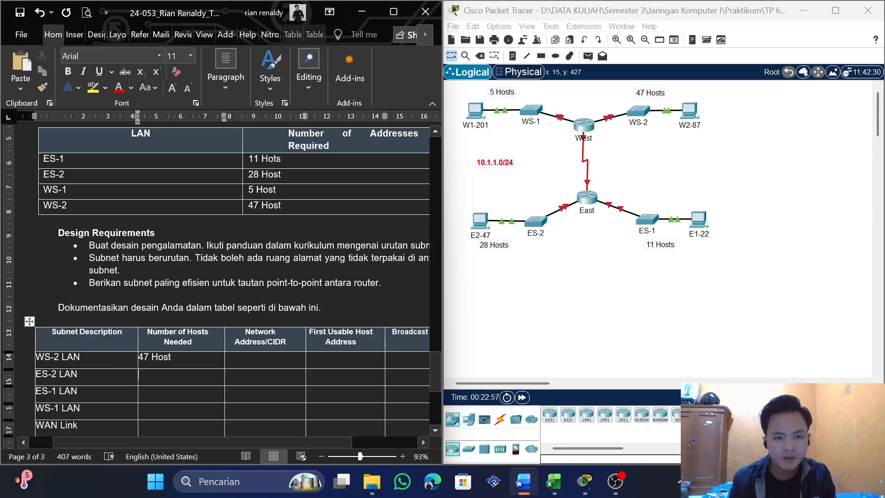
# Fill in the hosts needed as "28 Host" for ES-2 LAN, "11 Host" for ES-1 LAN and "5 Host" for WS-1 LAN
pyautogui.click(183, 375)
pyautogui.write('28 Host')
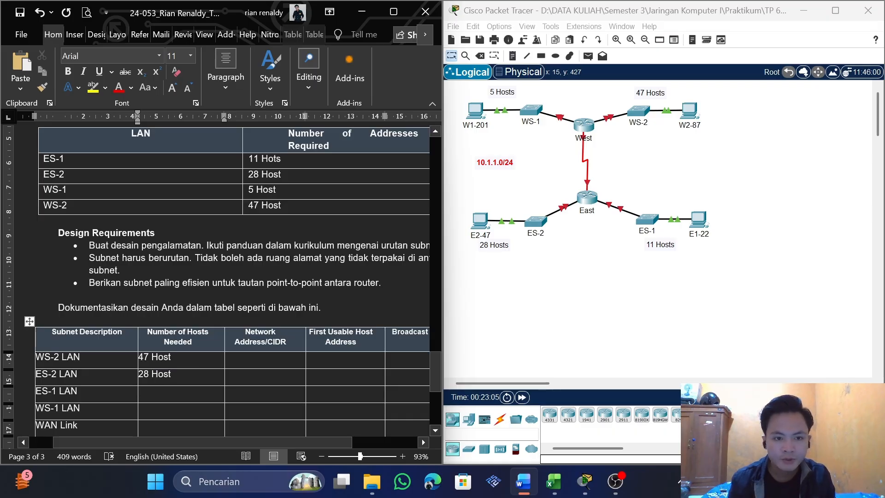
pyautogui.write('11 Host')
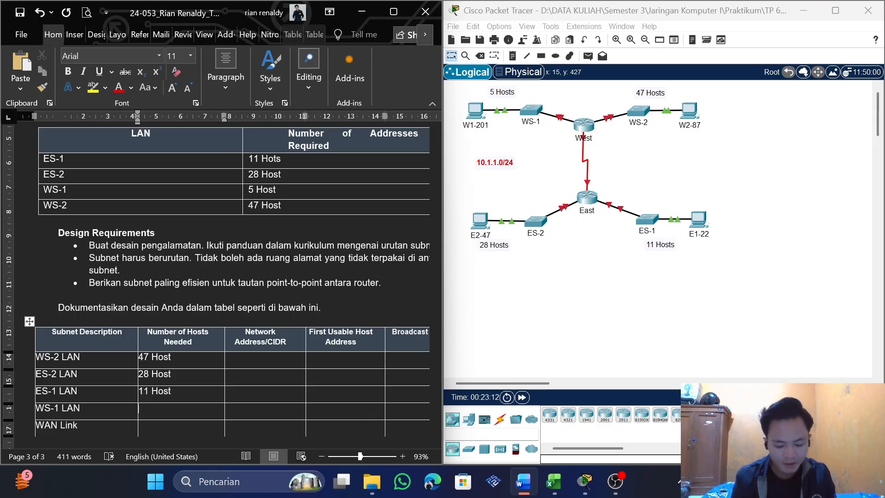
pyautogui.write('5 Host')
# Enter "2 Host" as the number of hosts needed for the WAN Link row
pyautogui.scroll(-4, 88, 330)
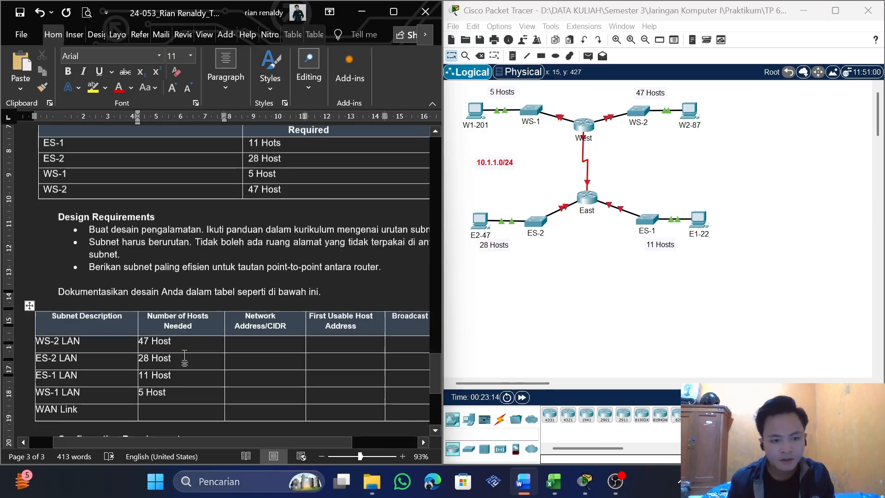
pyautogui.moveTo(79, 335); pyautogui.dragTo(35, 333)
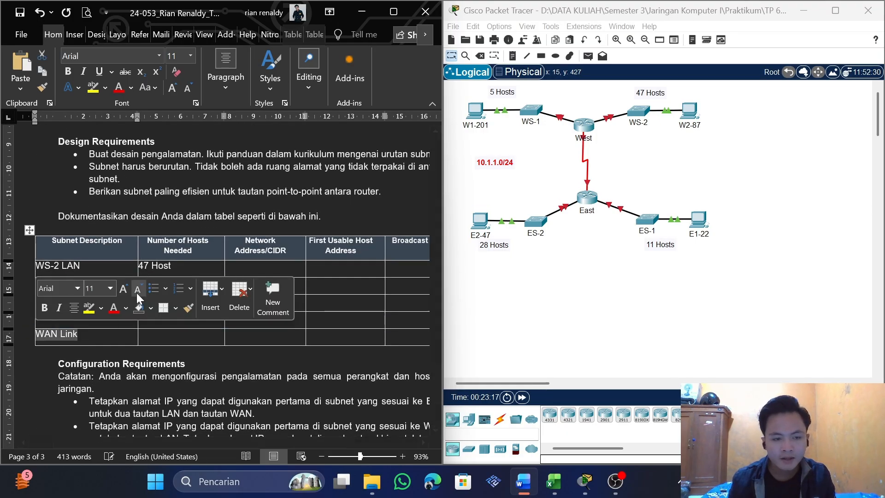
pyautogui.scroll(2, 135, 304)
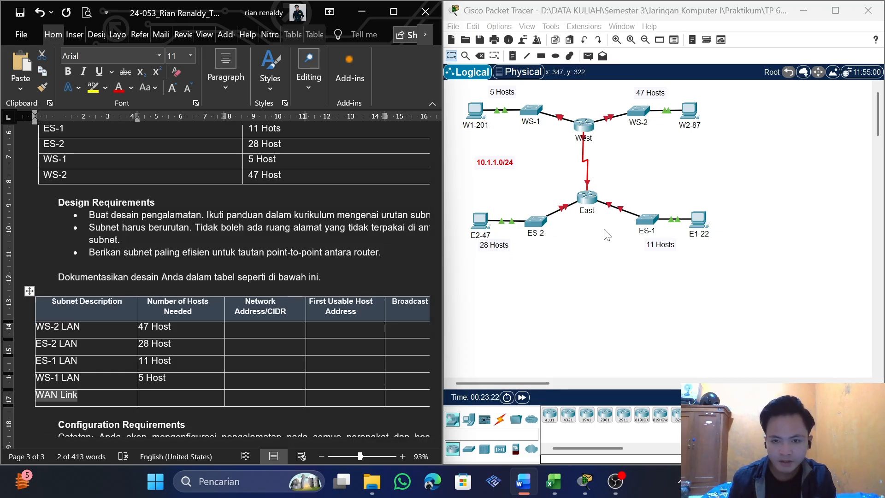
pyautogui.click(170, 397)
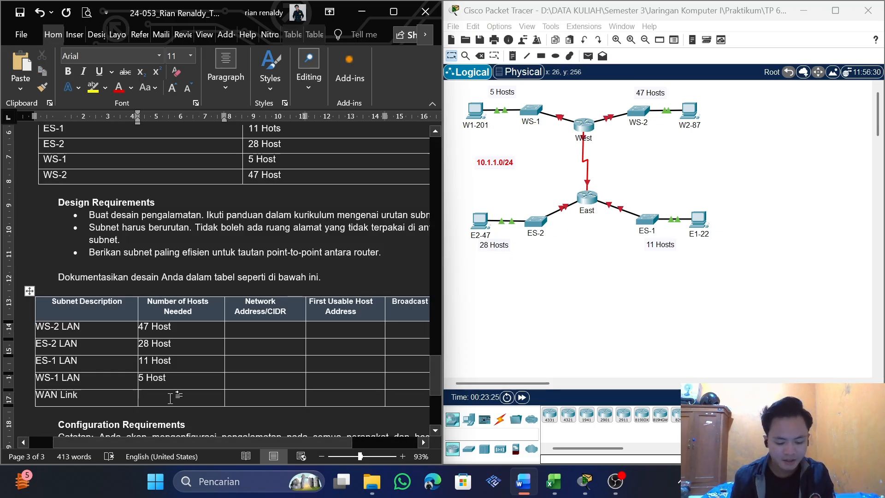
pyautogui.write('2 Host')
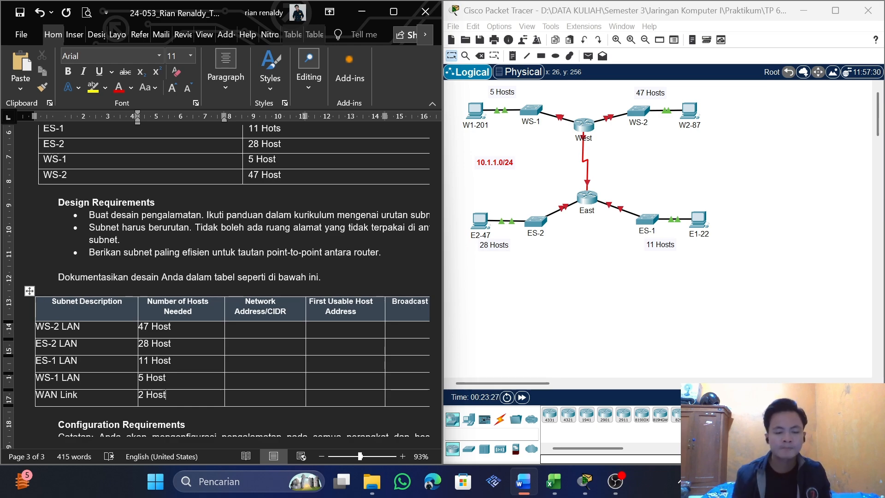
pyautogui.scroll(1, 215, 281)
pyautogui.scroll(-1, 215, 281)
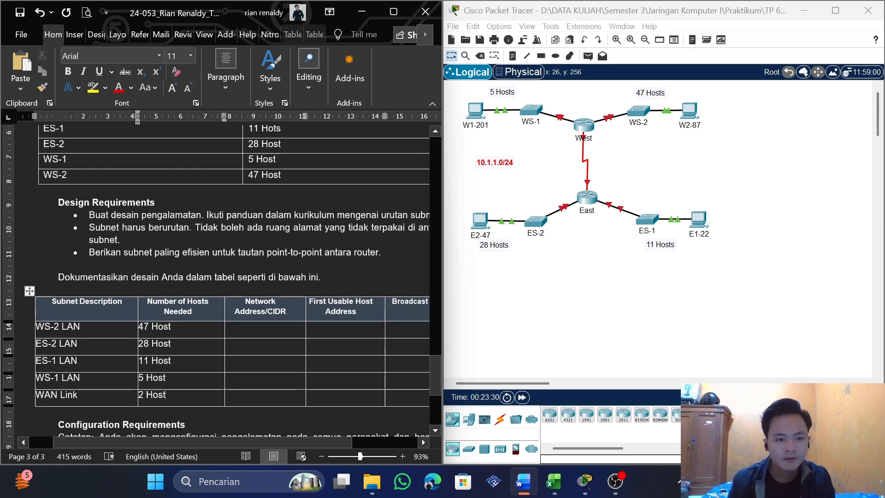
# Copy the address 10.1.1.0 from the Instructions into the Network Address/CIDR cell of WS-2 LAN
pyautogui.click(81, 327)
pyautogui.moveTo(245, 302); pyautogui.dragTo(265, 311)
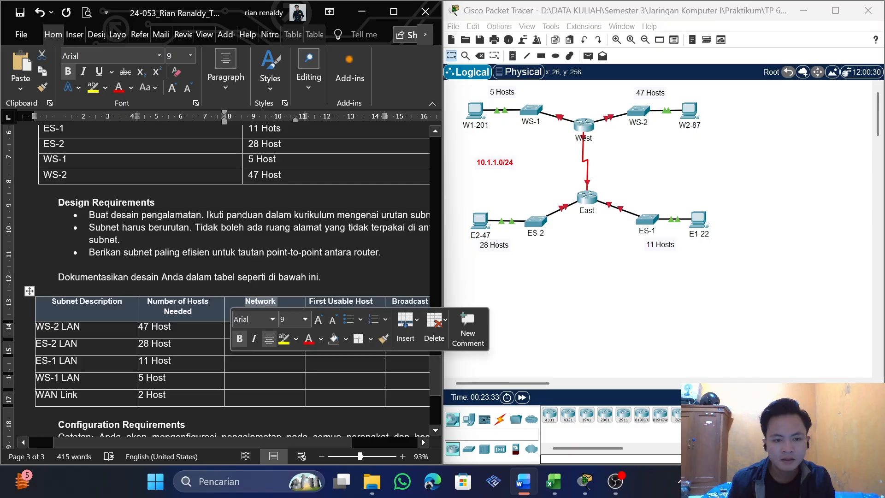
pyautogui.click(226, 341)
pyautogui.scroll(5, 216, 281)
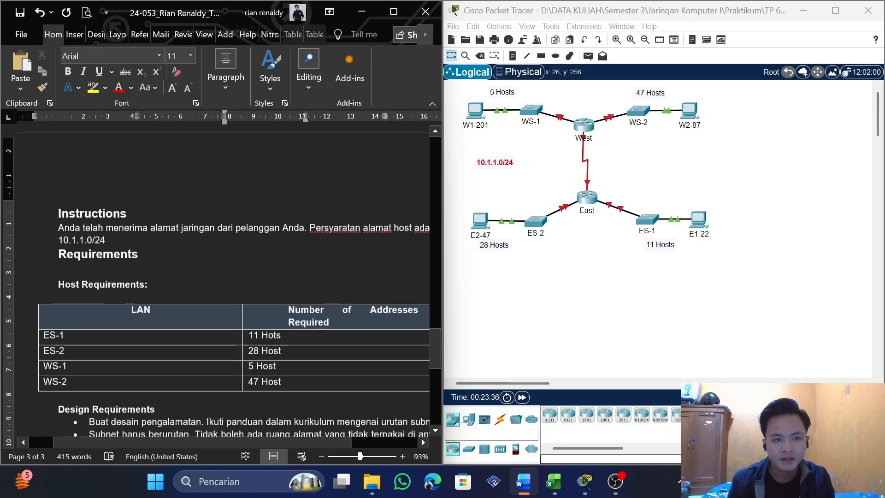
pyautogui.moveTo(92, 246); pyautogui.dragTo(58, 246)
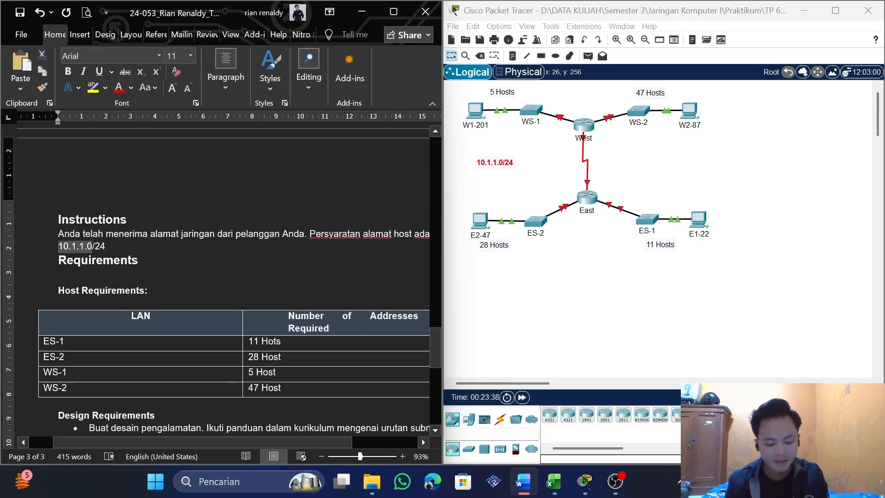
pyautogui.scroll(-4, 58, 246)
pyautogui.scroll(-2, 242, 278)
pyautogui.click(242, 271)
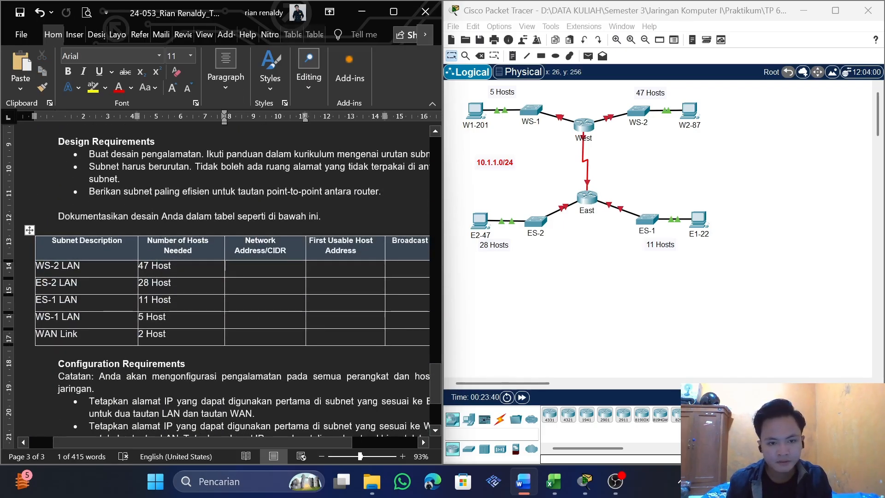
pyautogui.write('10.1.1.0')
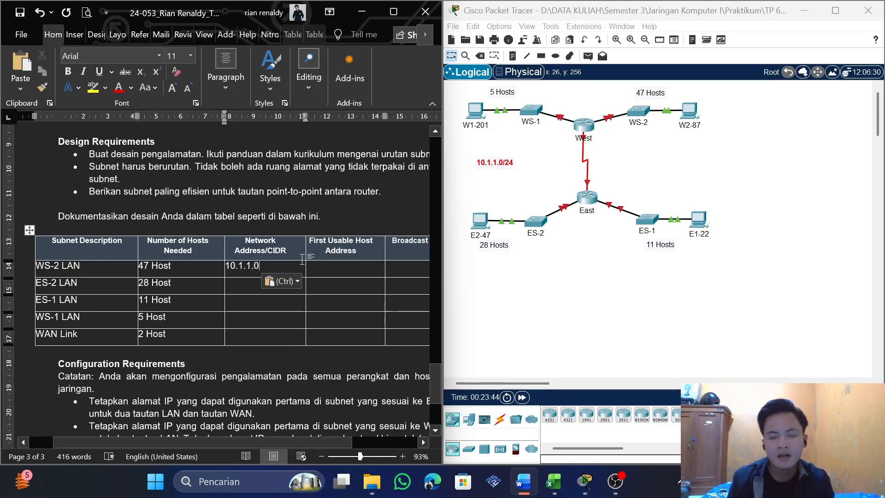
# Switch to the Excel workbook and look up the prefix that fits WS-2 LAN's 47 hosts in the subnetmask sheet
pyautogui.moveTo(171, 266); pyautogui.dragTo(139, 267)
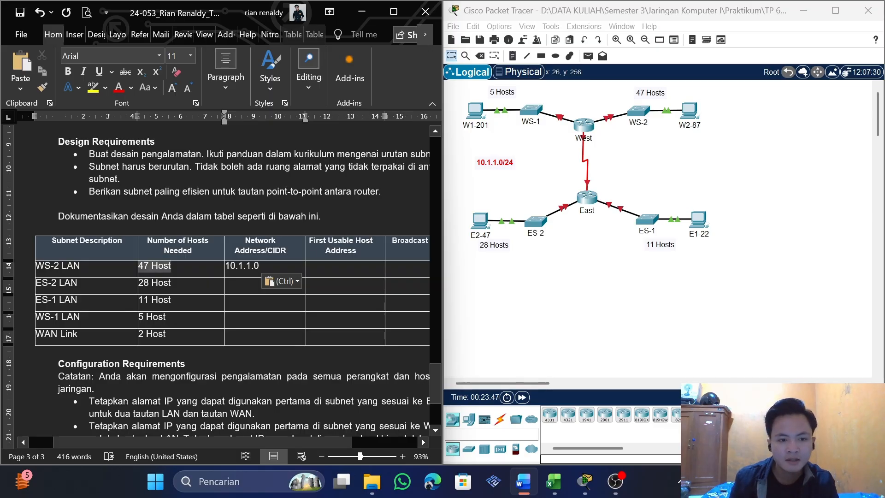
pyautogui.click(149, 266)
pyautogui.doubleClick(143, 266)
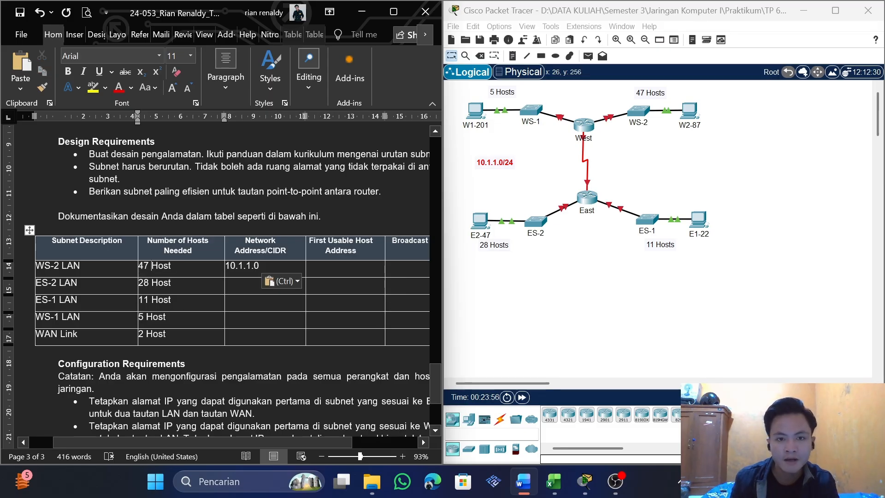
pyautogui.hotkey('alt', 'Tab')
pyautogui.hotkey('alt', 'Tab')
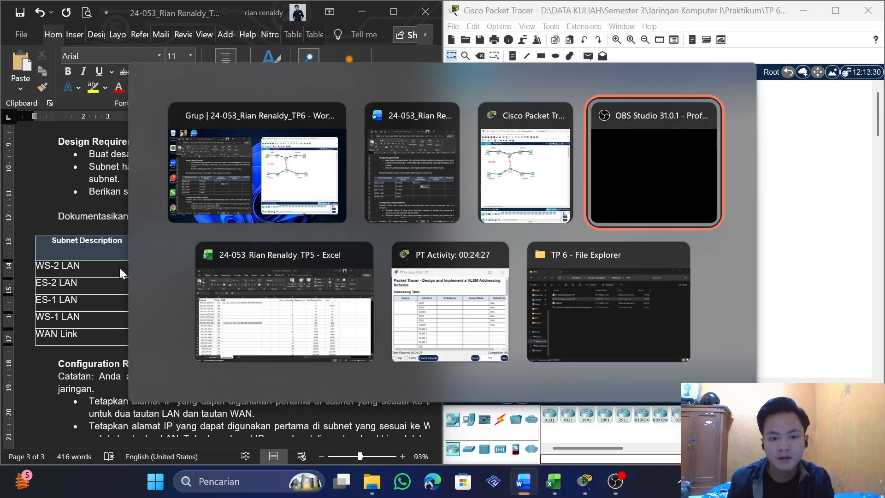
pyautogui.hotkey('alt', 'Tab')
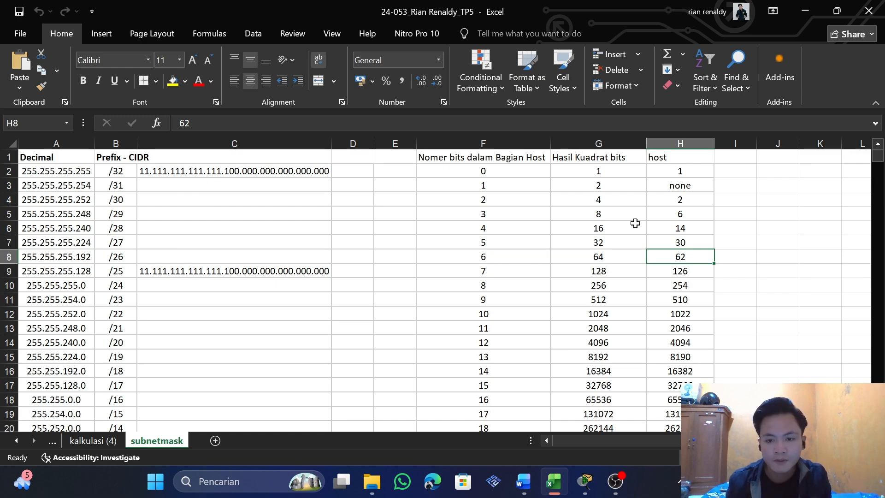
pyautogui.click(625, 253)
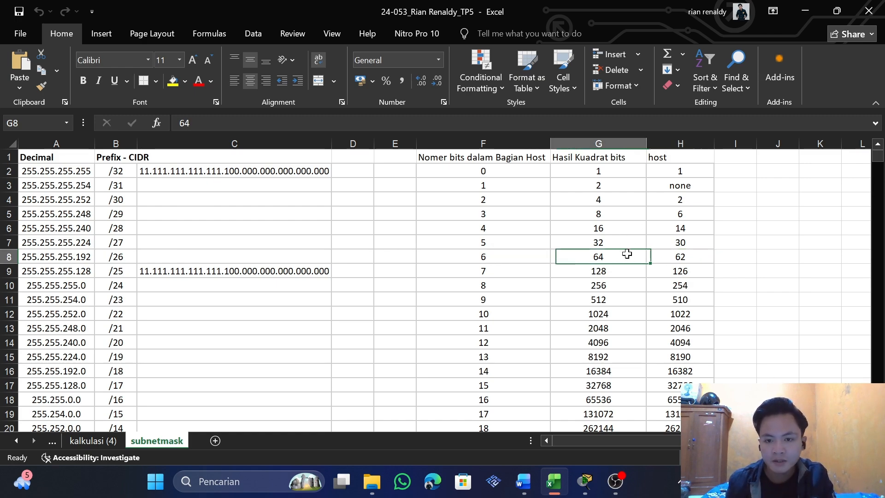
pyautogui.click(670, 255)
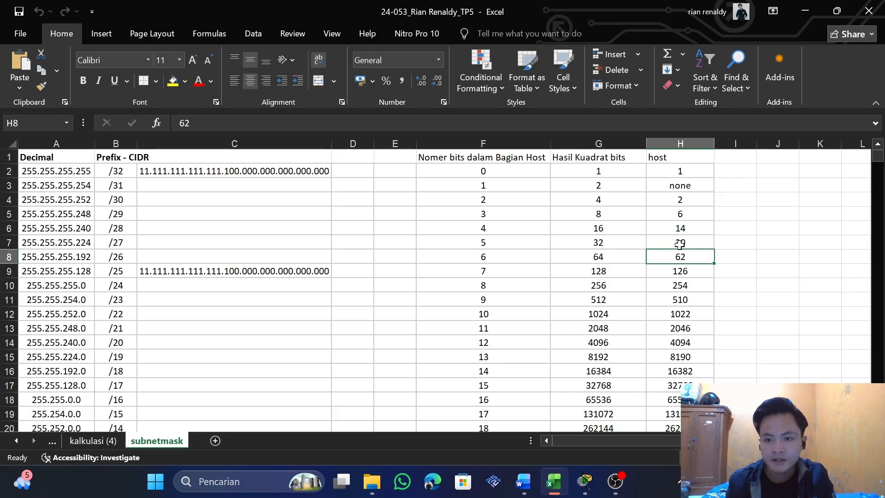
pyautogui.click(676, 241)
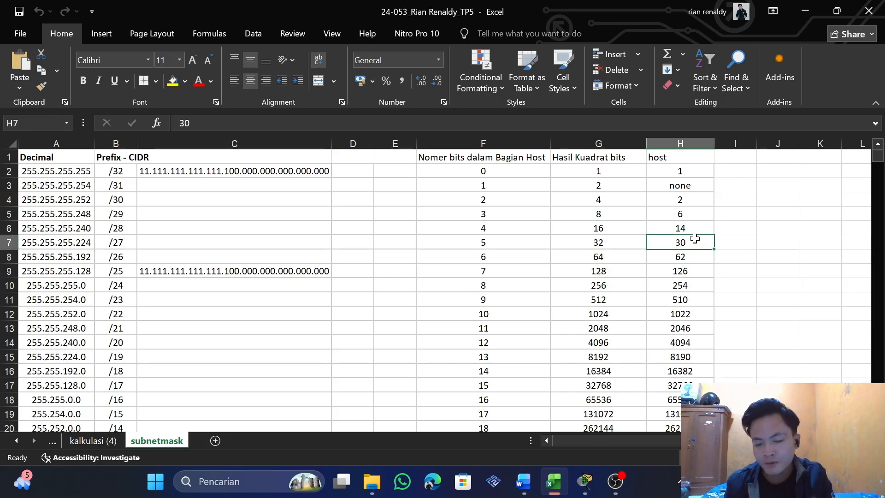
pyautogui.click(680, 256)
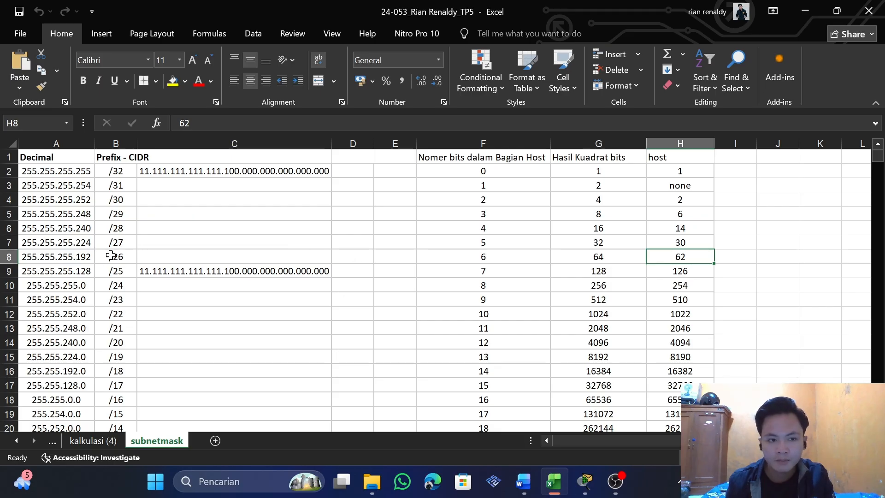
# Switch back to Word and append the prefix /26 to WS-2 LAN's network address
pyautogui.hotkey('alt', 'Tab')
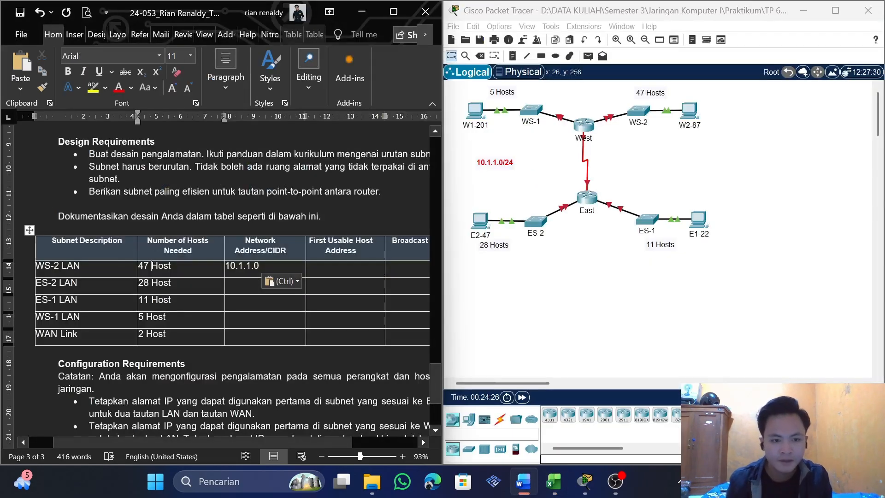
pyautogui.write('/2')
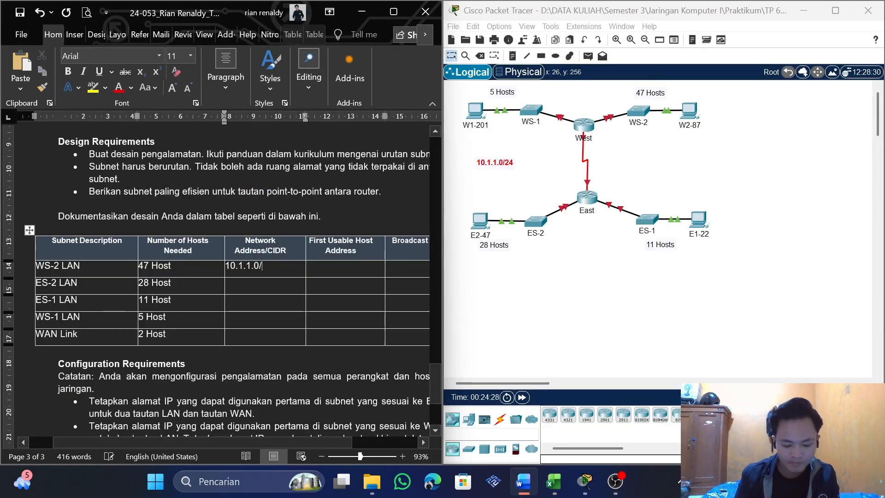
pyautogui.write('6')
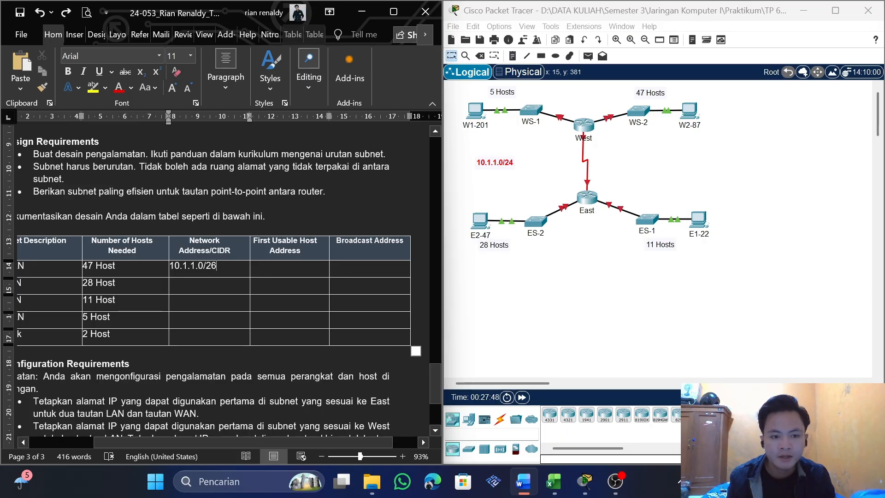
# Copy WS-2 LAN's network address into its First Usable Host Address cell and change it to 10.1.1.1
pyautogui.moveTo(204, 266); pyautogui.dragTo(169, 268)
pyautogui.hotkey('ctrl', 'c')
pyautogui.click(191, 270)
pyautogui.click(275, 267)
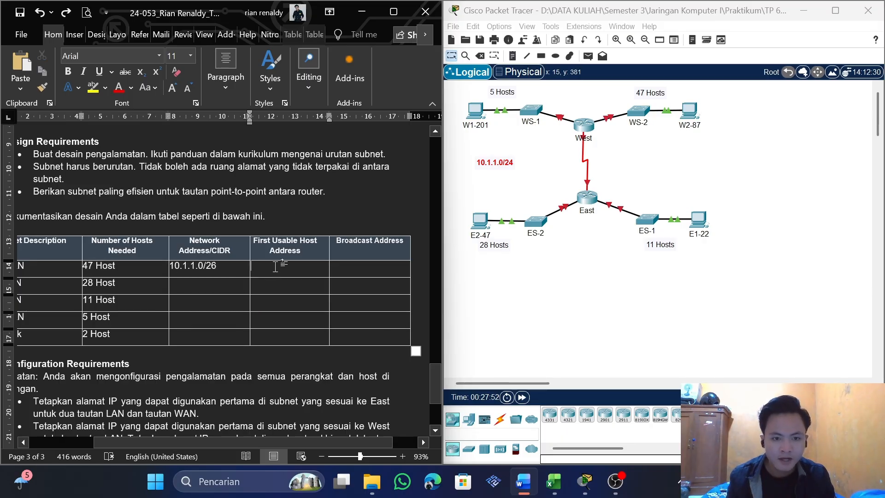
pyautogui.hotkey('ctrl', 'v')
pyautogui.write('1')
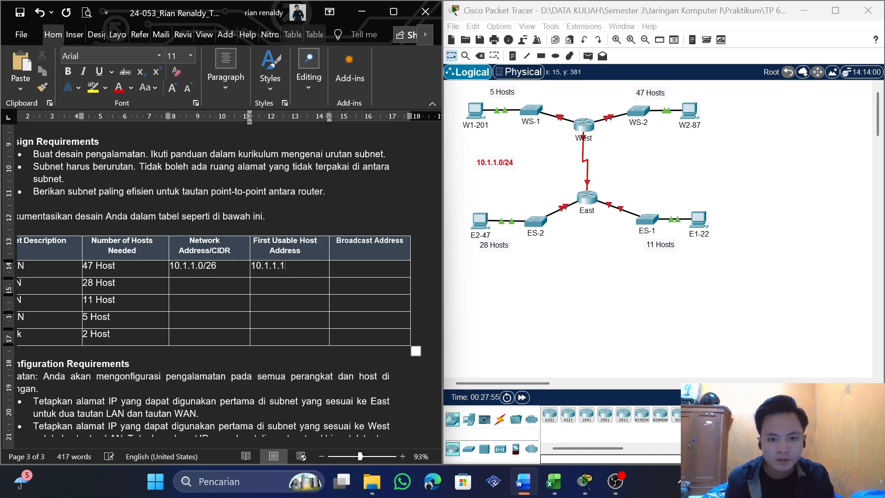
# Switch to the Excel workbook and look up the block size of WS-2 LAN's /26 subnet in the subnetmask sheet
pyautogui.scroll(1, 404, 286)
pyautogui.click(369, 297)
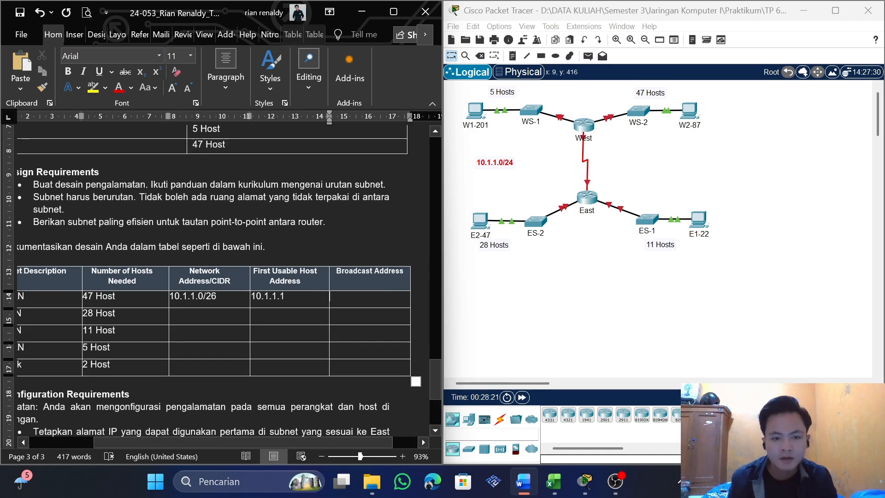
pyautogui.hotkey('alt', 'Tab')
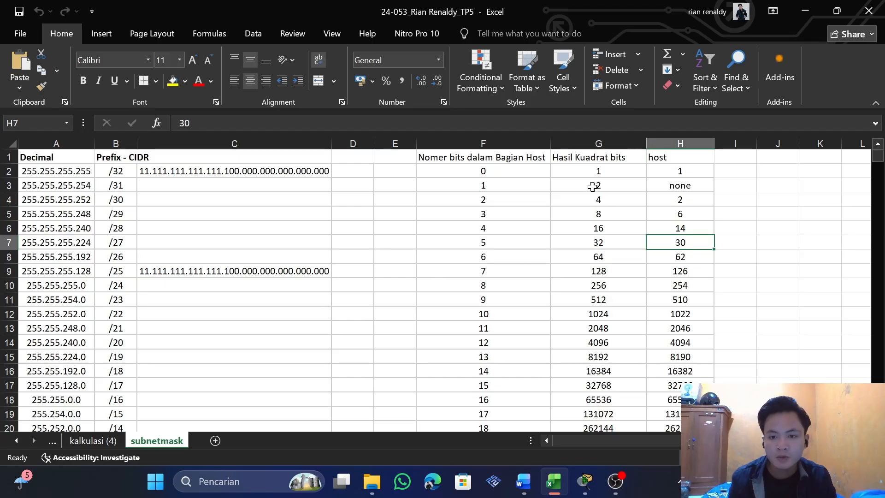
pyautogui.hotkey('alt', 'Tab')
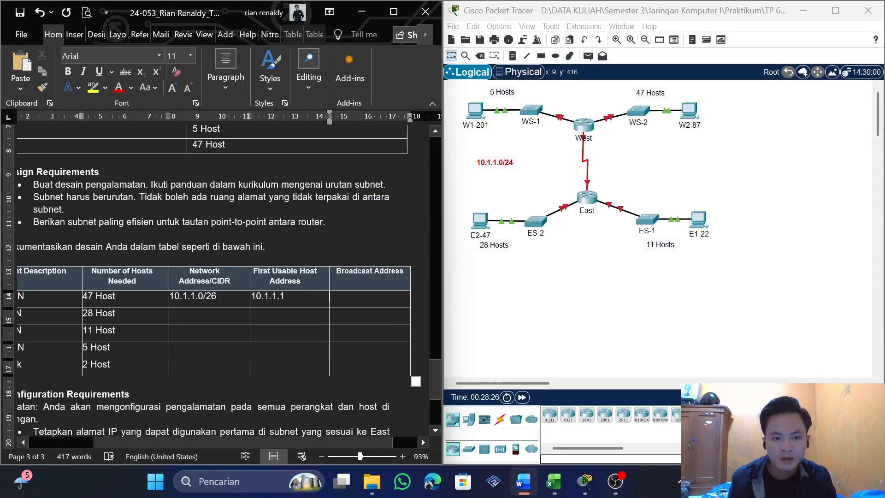
pyautogui.hotkey('alt', 'Tab')
pyautogui.click(596, 258)
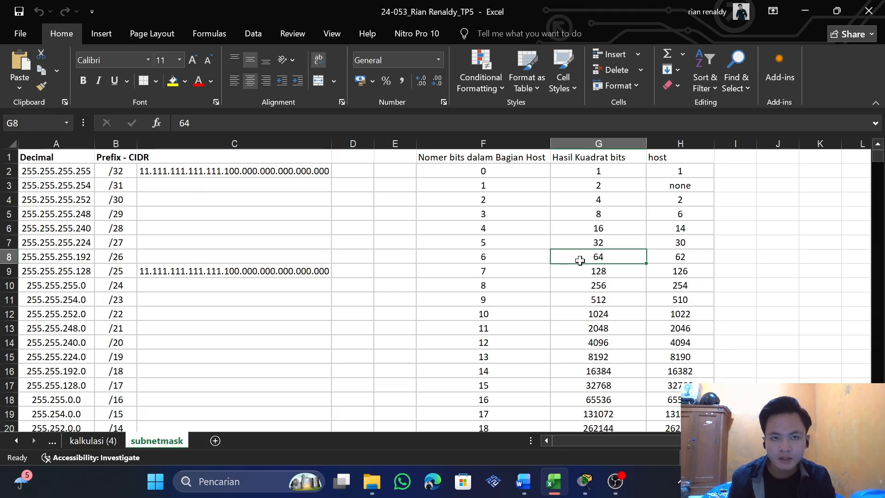
# Switch back to Word, copy WS-2 LAN's first usable address into its Broadcast Address cell and change it to 10.1.1.63
pyautogui.hotkey('alt', 'Tab')
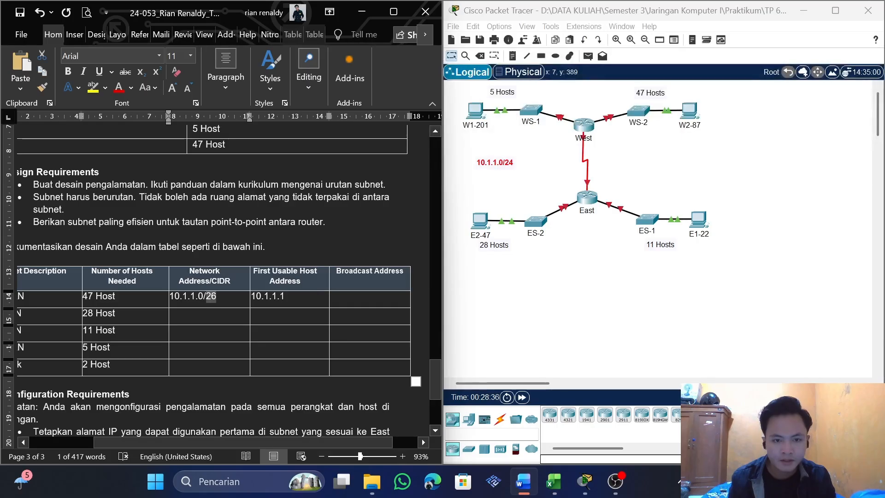
pyautogui.moveTo(309, 297); pyautogui.dragTo(249, 296)
pyautogui.hotkey('ctrl', 'c')
pyautogui.click(374, 297)
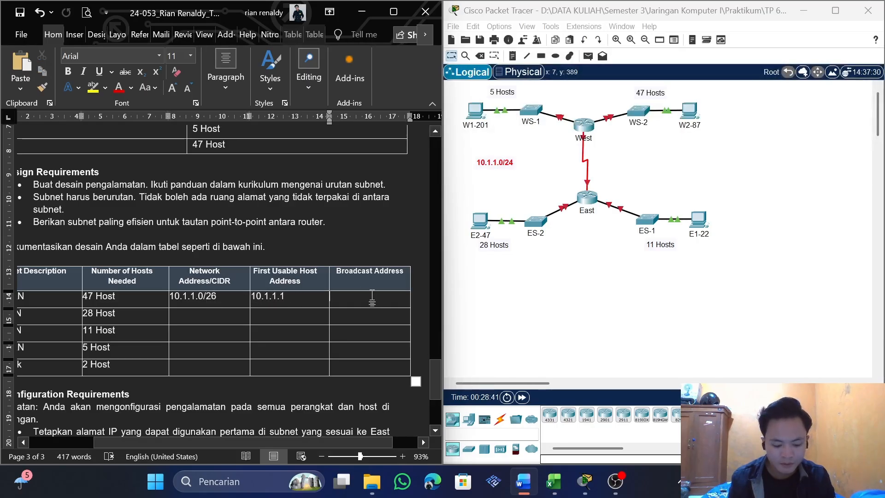
pyautogui.hotkey('ctrl', 'v')
pyautogui.press('BackSpace')
pyautogui.write('63')
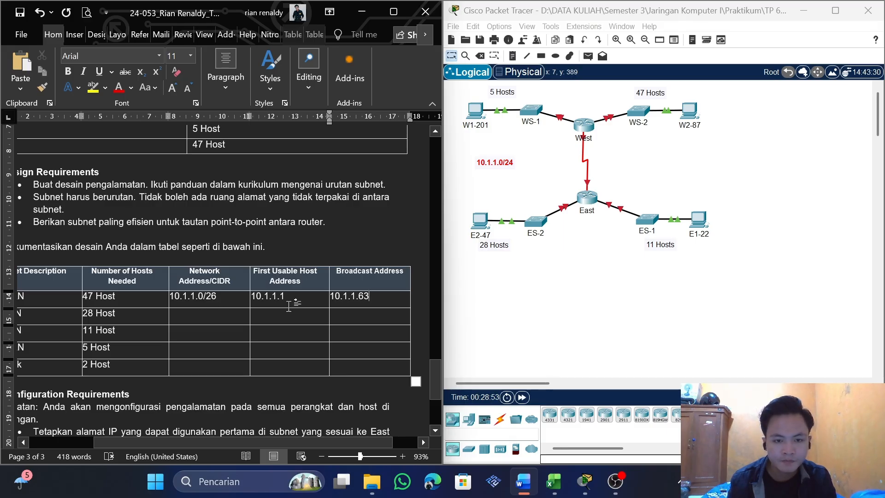
# Copy WS-2 LAN's broadcast address into the Network Address/CIDR cell of the 28-host ES-2 LAN and change it to 10.1.1.64
pyautogui.moveTo(369, 298); pyautogui.dragTo(331, 300)
pyautogui.click(335, 299)
pyautogui.hotkey('ctrl', 'c')
pyautogui.click(184, 315)
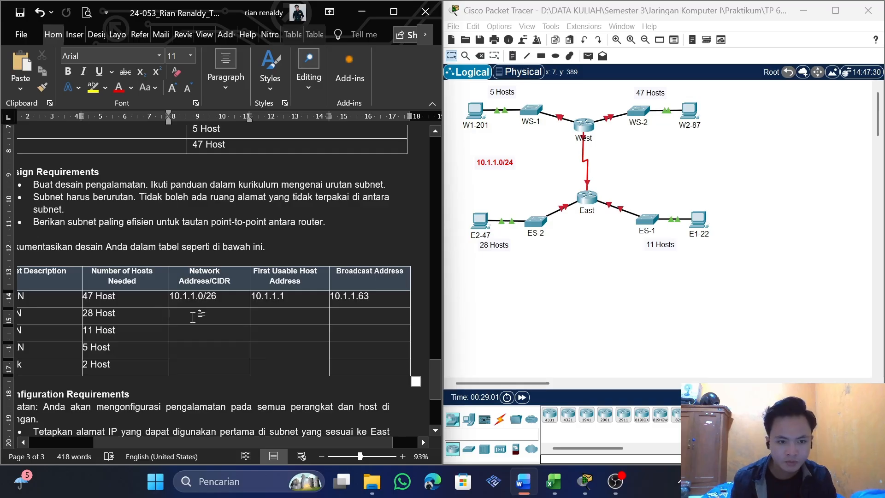
pyautogui.hotkey('ctrl', 'v')
pyautogui.hotkey('ctrl', 'z')
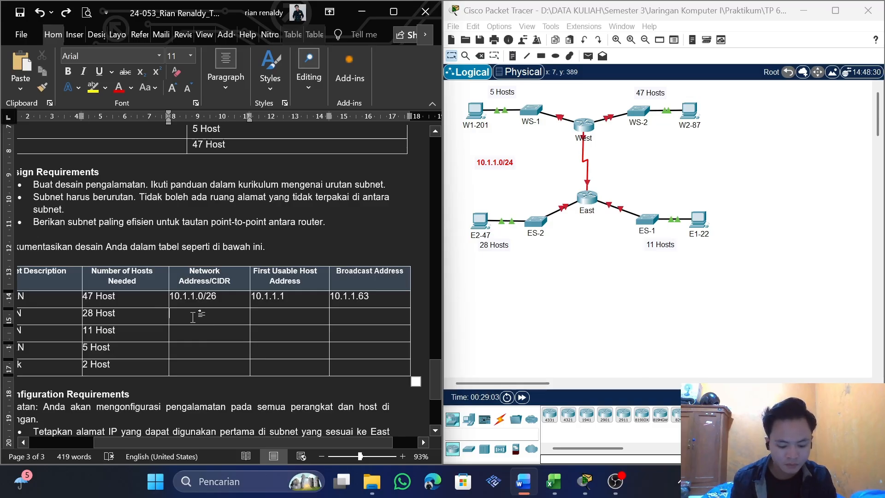
pyautogui.hotkey('ctrl', 'v')
pyautogui.press('BackSpace')
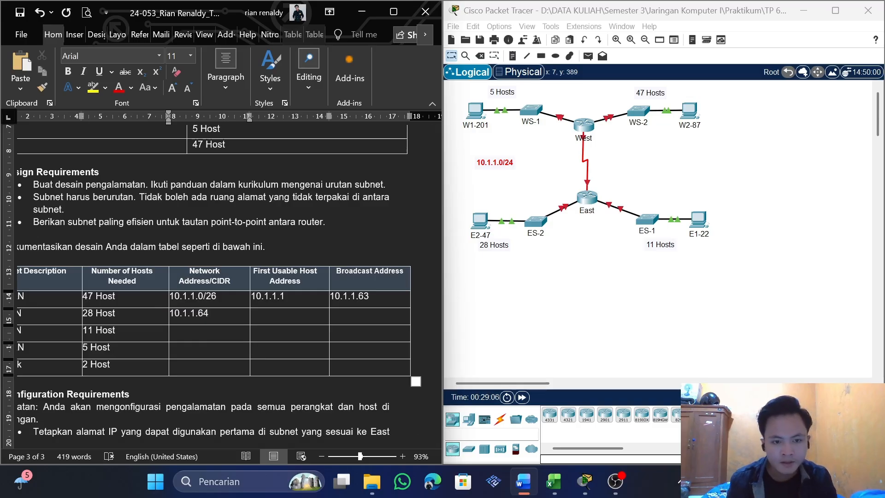
# Look up the prefix for ES-2 LAN's 28 hosts in the Excel subnetmask sheet and append /27 to its network address in Word
pyautogui.moveTo(94, 314)
pyautogui.mouseDown()
pyautogui.moveTo(76, 314)
pyautogui.moveTo(95, 313)
pyautogui.mouseUp()
pyautogui.click(96, 313)
pyautogui.hotkey('alt', 'Tab')
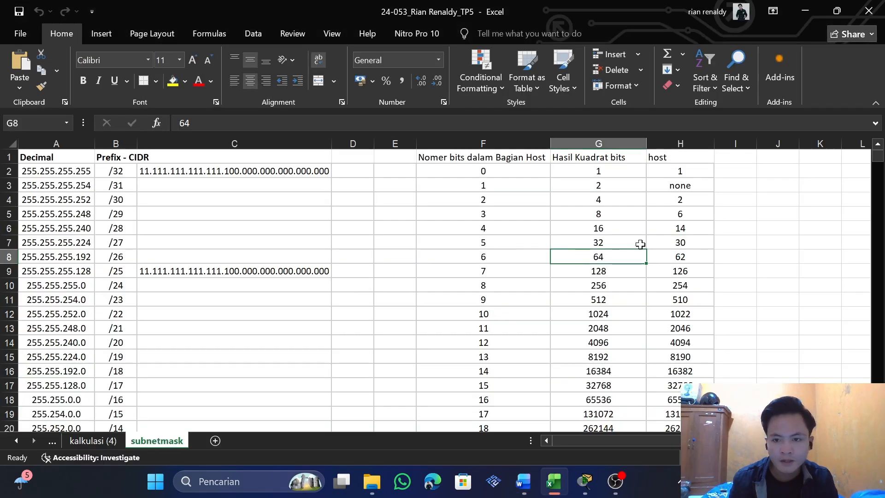
pyautogui.click(691, 244)
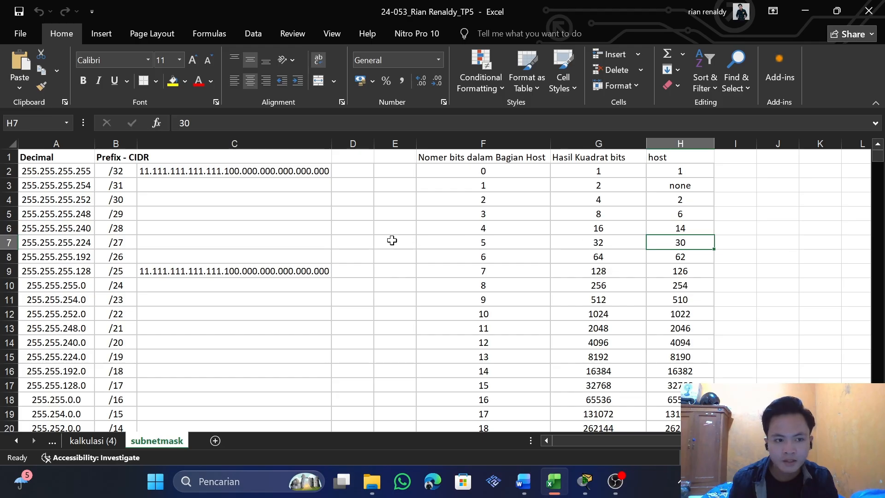
pyautogui.click(118, 246)
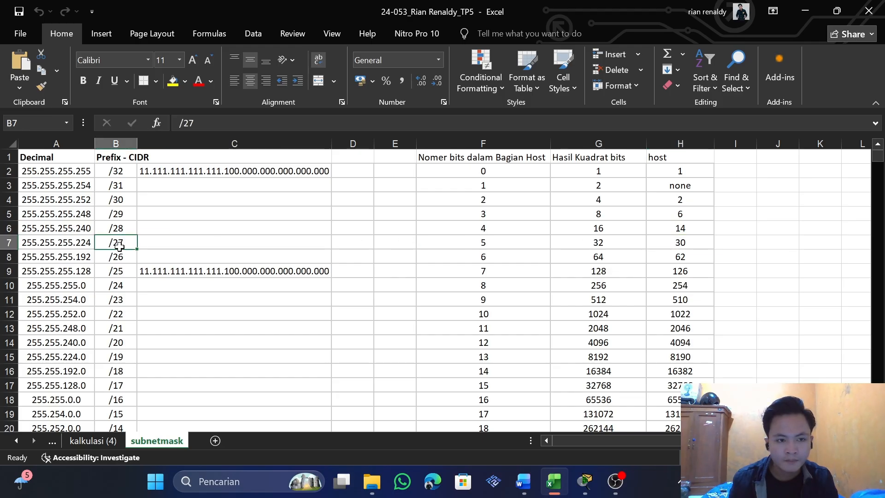
pyautogui.hotkey('alt', 'Tab')
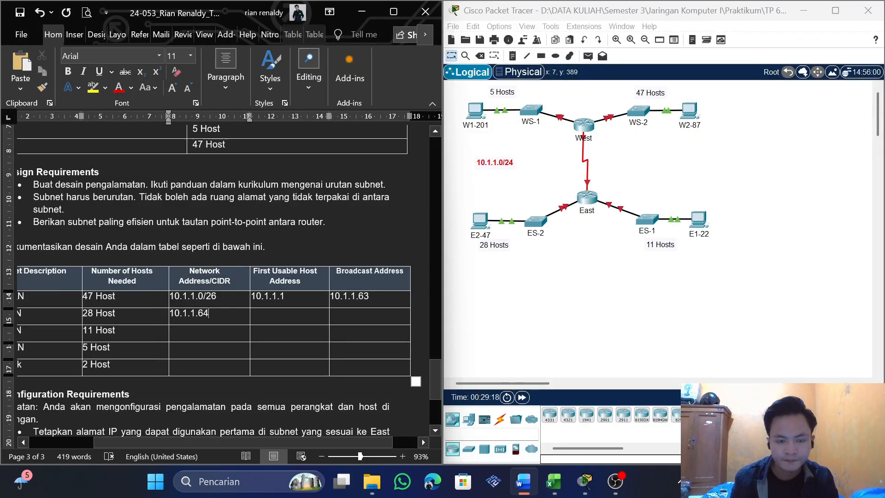
pyautogui.write('/27')
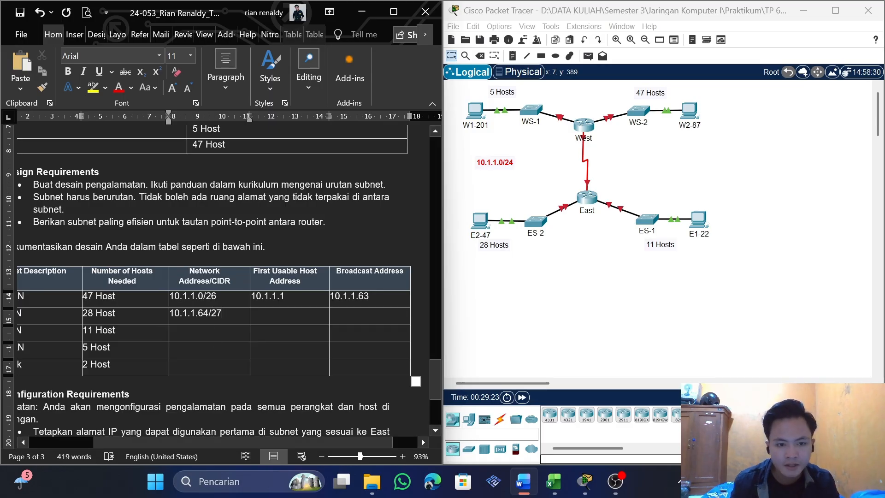
# Copy ES-2 LAN's network address without the prefix into its First Usable Host Address cell and change it to 10.1.1.65
pyautogui.moveTo(209, 314); pyautogui.dragTo(170, 314)
pyautogui.hotkey('ctrl', 'c')
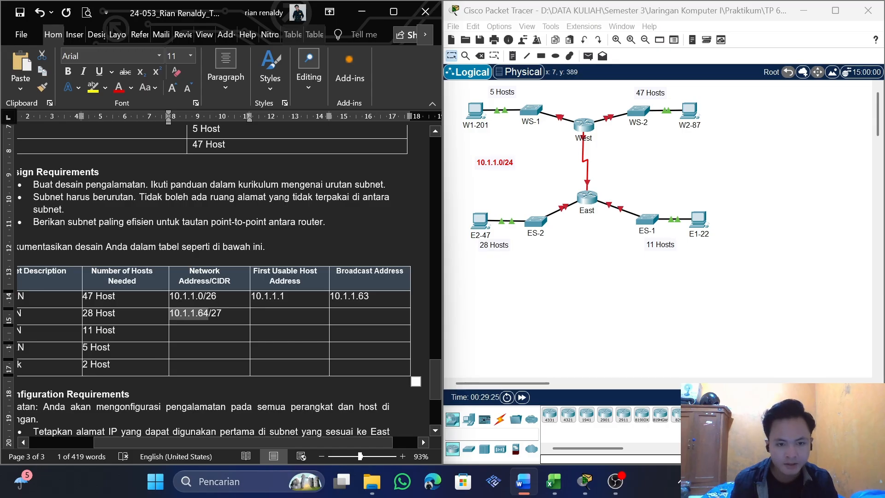
pyautogui.click(272, 318)
pyautogui.hotkey('ctrl', 'v')
pyautogui.press('BackSpace')
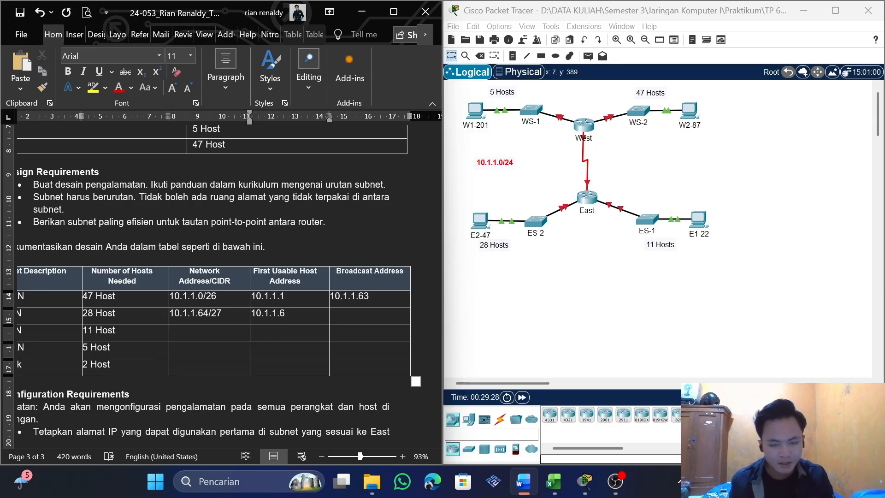
pyautogui.write('5')
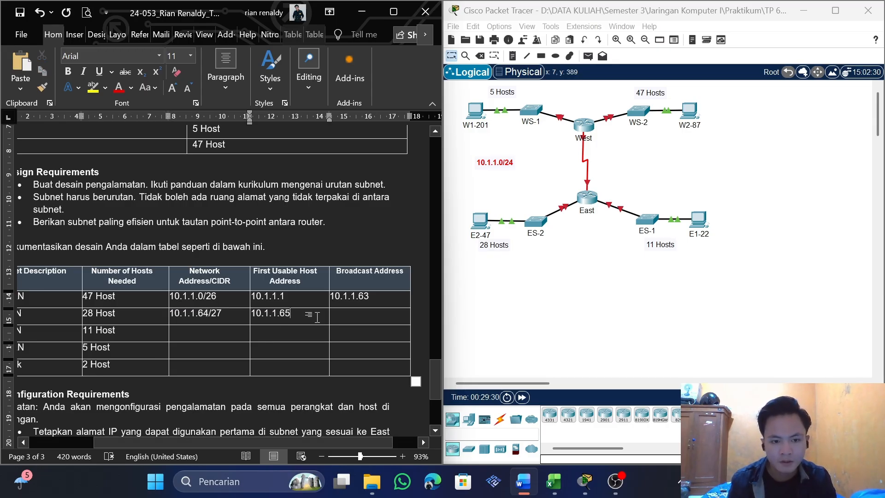
# Switch to the Excel workbook and look up the block size of ES-2 LAN's /27 subnet in the subnetmask sheet
pyautogui.click(356, 315)
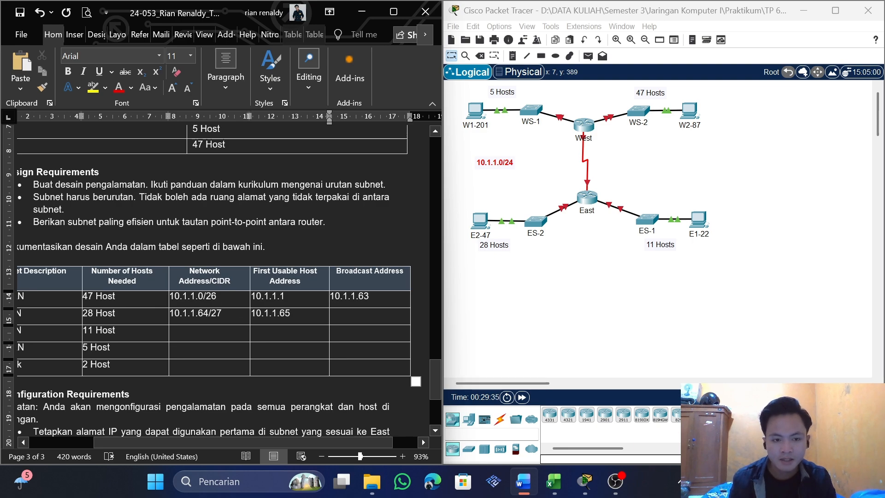
pyautogui.click(205, 313)
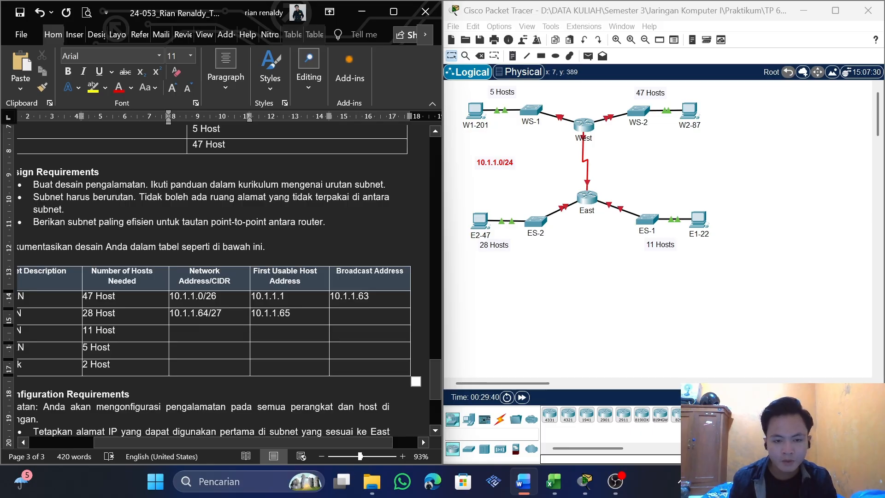
pyautogui.hotkey('alt', 'Tab')
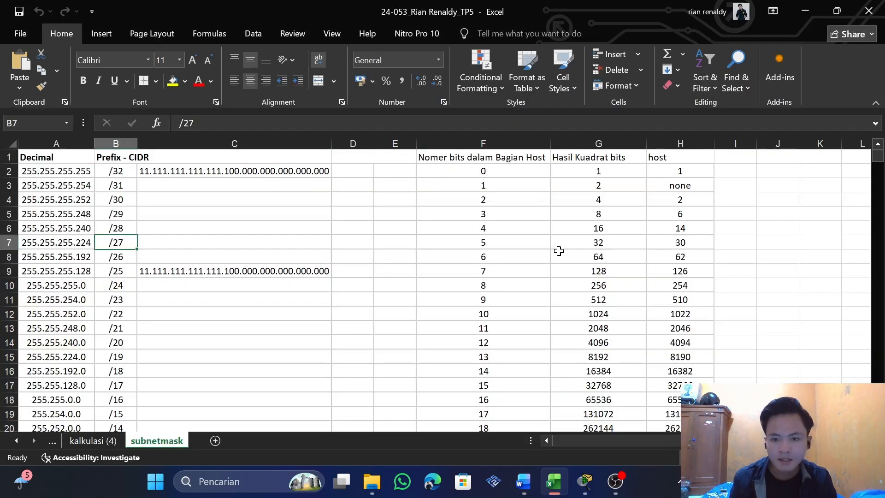
pyautogui.click(581, 241)
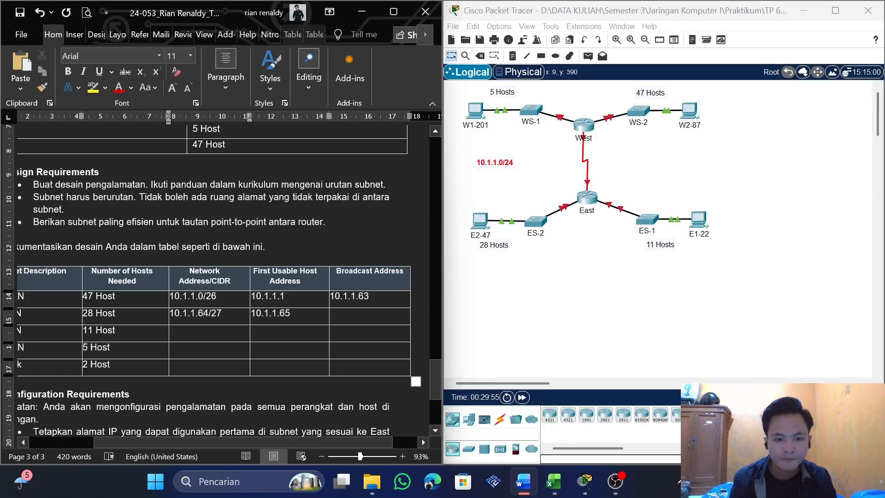
# Switch back to Word and enter 10.1.1.95 in ES-2 LAN's Broadcast Address cell
pyautogui.press('Right')
pyautogui.press('Right')
pyautogui.press('Right')
pyautogui.press('Right')
pyautogui.press('Right')
pyautogui.press('Right')
pyautogui.press('Right')
pyautogui.press('Right')
pyautogui.press('Right')
pyautogui.press('Right')
pyautogui.press('Right')
pyautogui.press('Right')
pyautogui.press('Right')
pyautogui.press('Right')
pyautogui.press('Right')
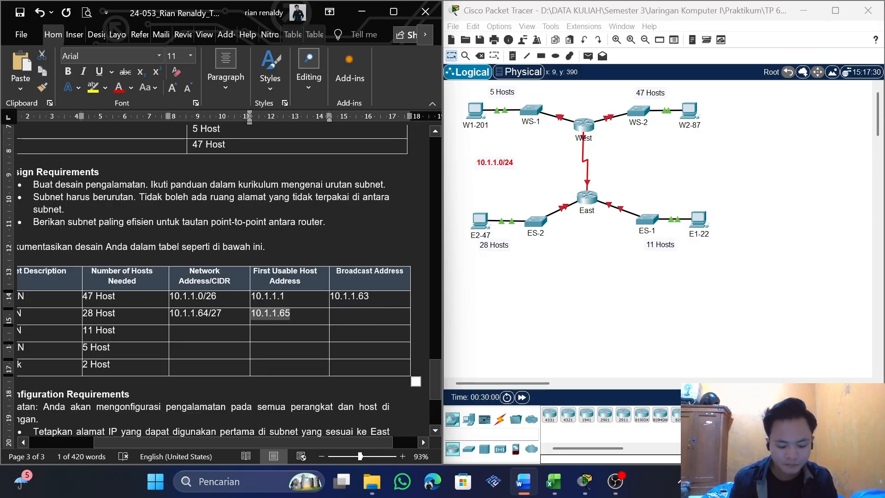
pyautogui.write('10.1.1.95')
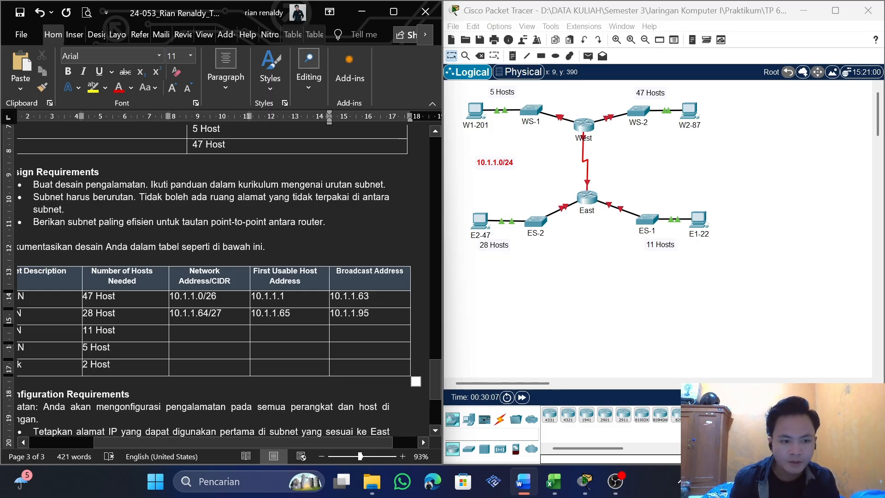
# Copy ES-2 LAN's broadcast address into ES-1 LAN's Network Address/CIDR cell and change it to 10.1.1.96
pyautogui.press('Tab')
pyautogui.click(177, 344)
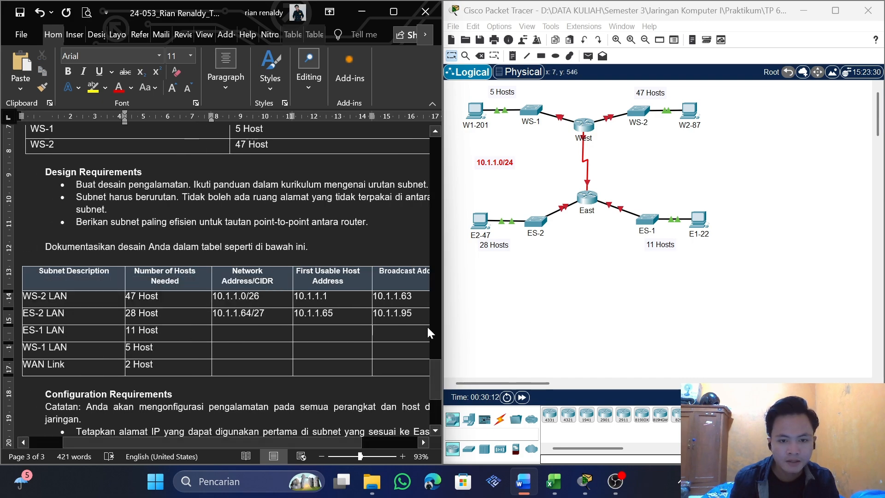
pyautogui.click(414, 315)
pyautogui.moveTo(414, 316); pyautogui.dragTo(373, 315)
pyautogui.hotkey('ctrl', 'c')
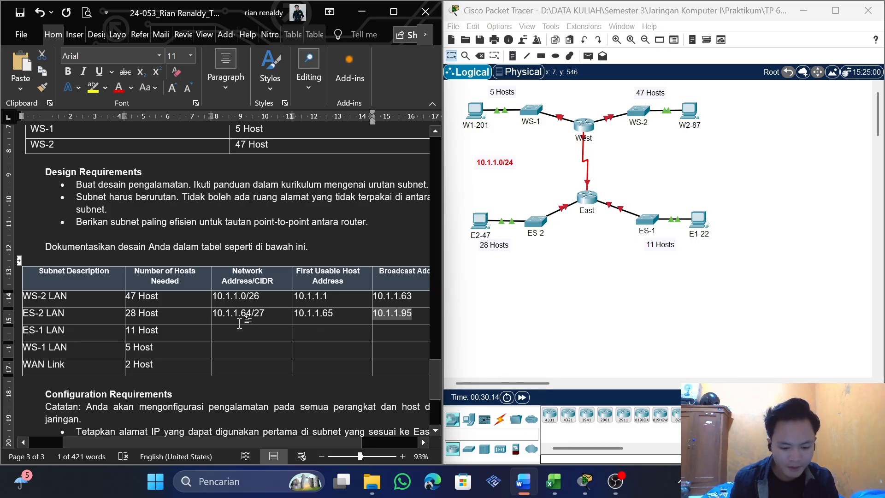
pyautogui.click(230, 334)
pyautogui.hotkey('ctrl', 'v')
pyautogui.press('BackSpace')
pyautogui.write('6')
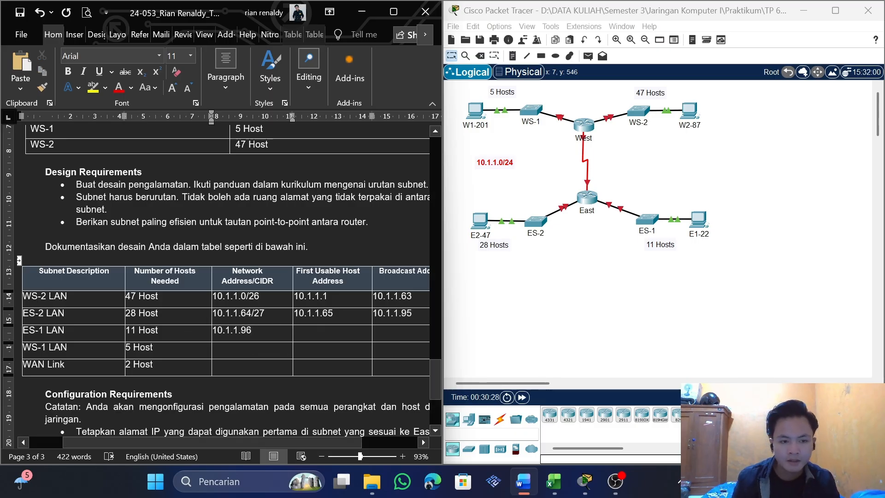
# Look up the prefix for ES-1 LAN's 11 hosts in the Excel subnetmask sheet and append /28 to its network address in Word
pyautogui.hotkey('alt', 'Tab')
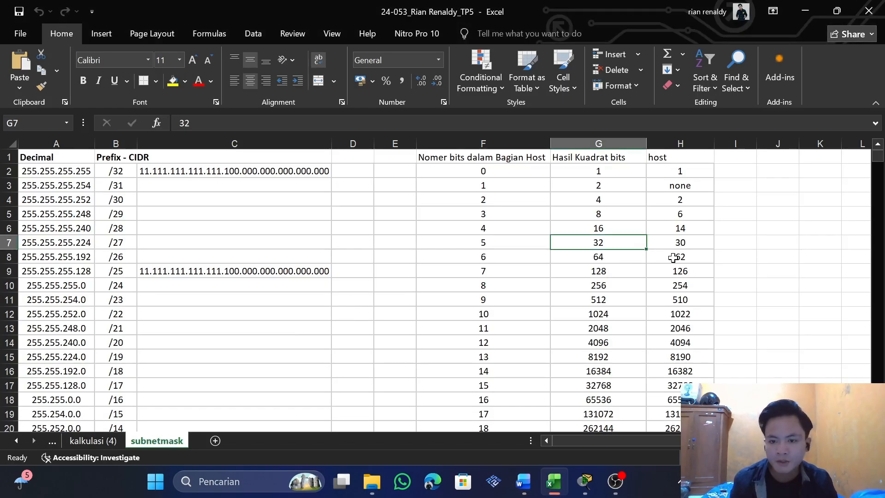
pyautogui.click(686, 227)
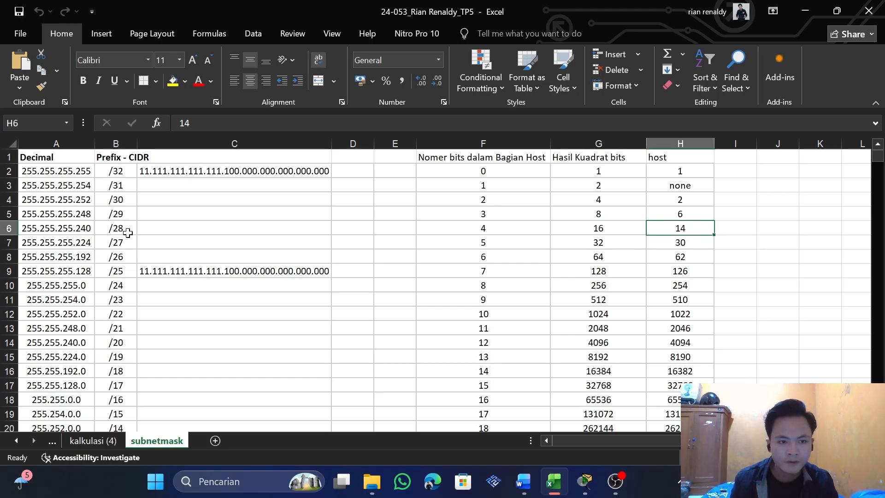
pyautogui.hotkey('alt', 'Tab')
pyautogui.click(266, 329)
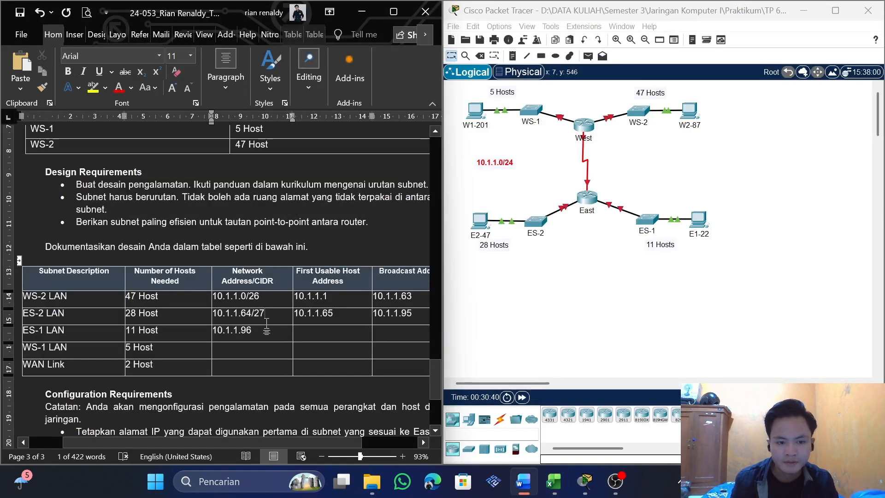
pyautogui.write('/28')
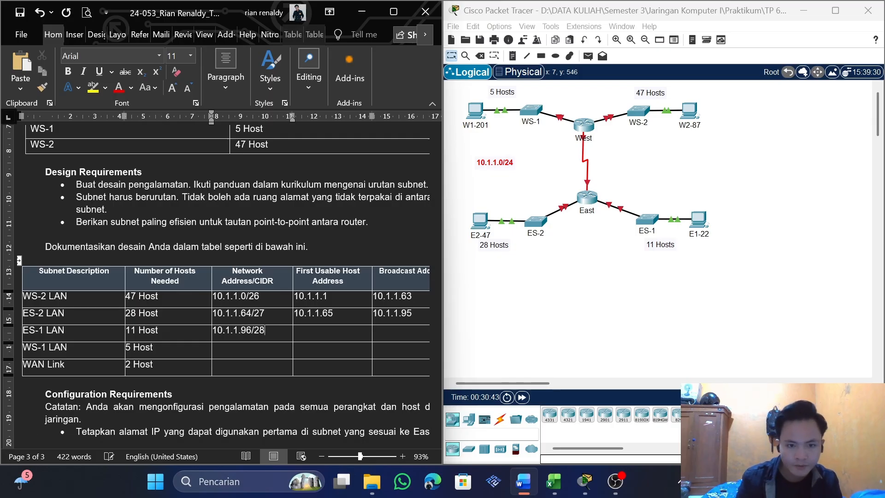
# Copy ES-1 LAN's network address without the prefix into its First Usable Host Address cell and change it to 10.1.1.97
pyautogui.moveTo(252, 330); pyautogui.dragTo(213, 330)
pyautogui.click(223, 330)
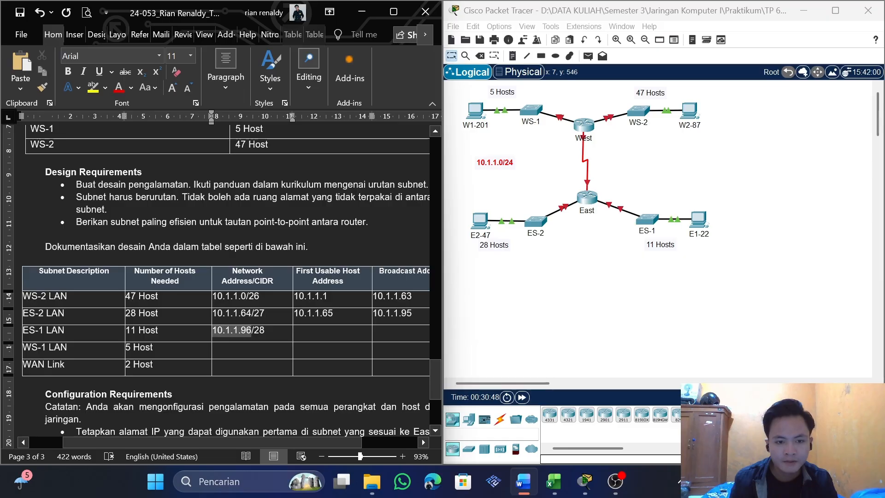
pyautogui.hotkey('ctrl', 'c')
pyautogui.click(328, 333)
pyautogui.hotkey('ctrl', 'v')
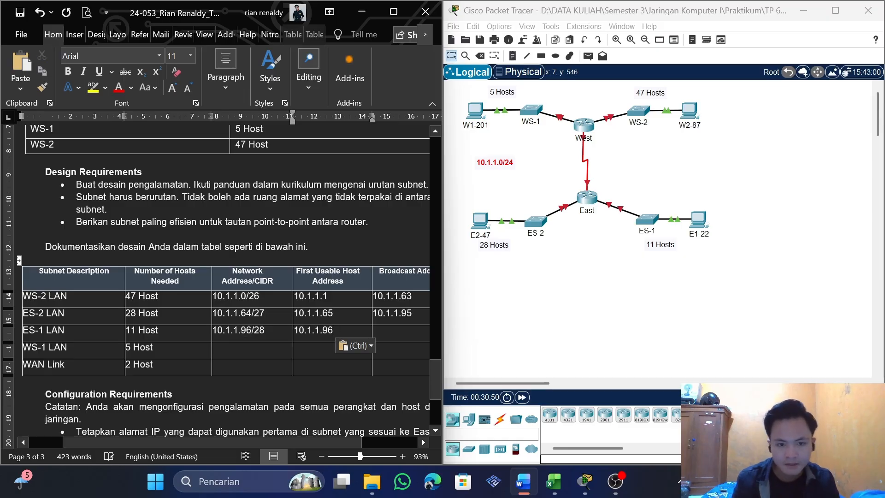
pyautogui.press('BackSpace')
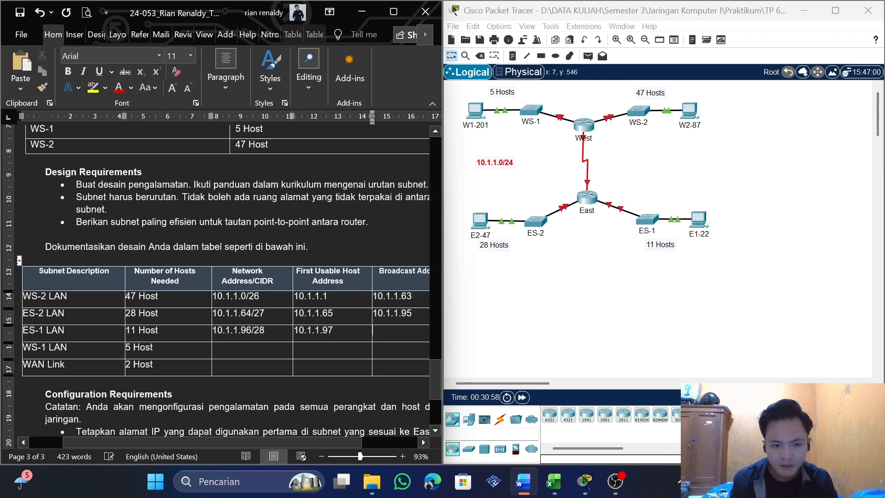
# Check the /28 block size in the Excel subnetmask sheet and enter 10.1.1.11 in ES-1 LAN's Broadcast Address cell in Word
pyautogui.moveTo(316, 439); pyautogui.dragTo(371, 439)
pyautogui.click(371, 324)
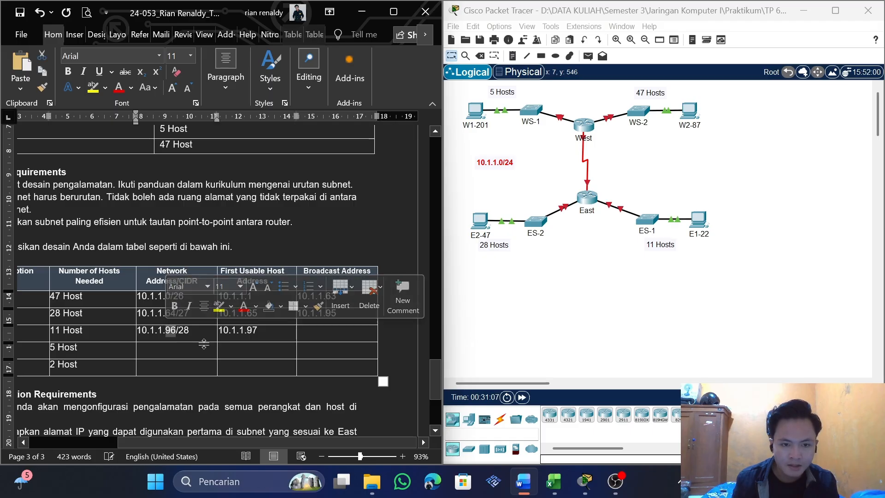
pyautogui.hotkey('alt', 'Tab')
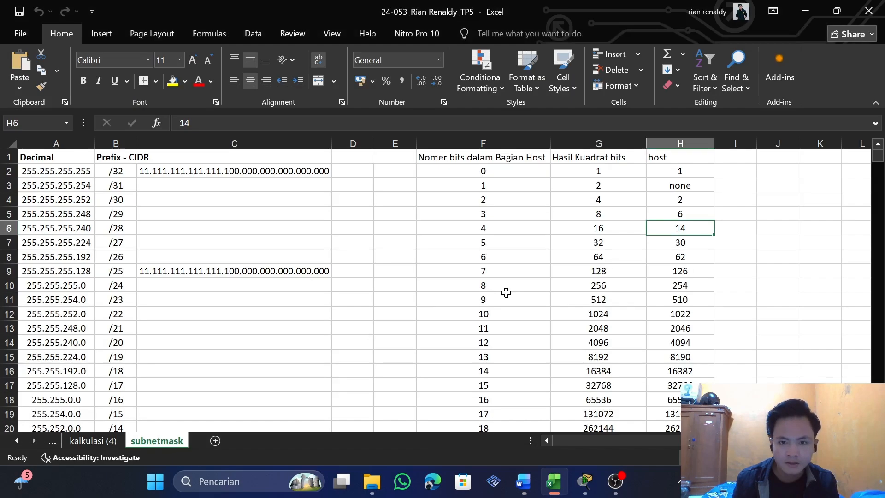
pyautogui.click(601, 228)
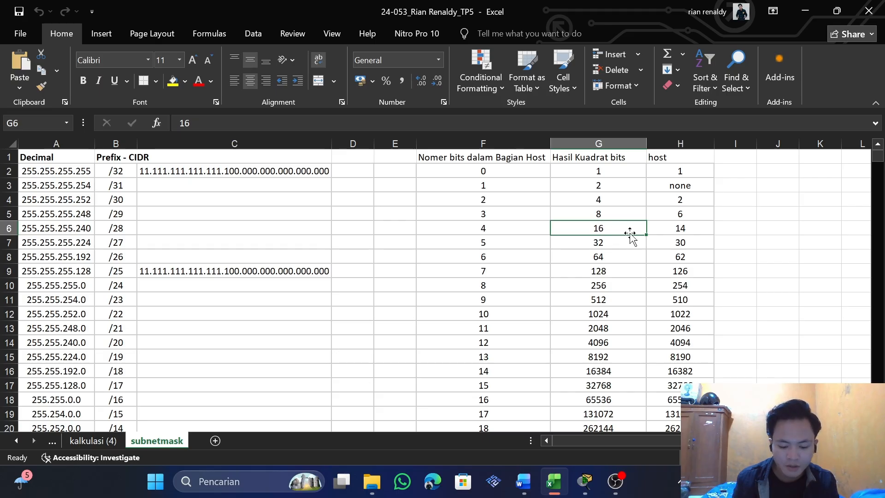
pyautogui.hotkey('alt', 'Tab')
pyautogui.click(321, 334)
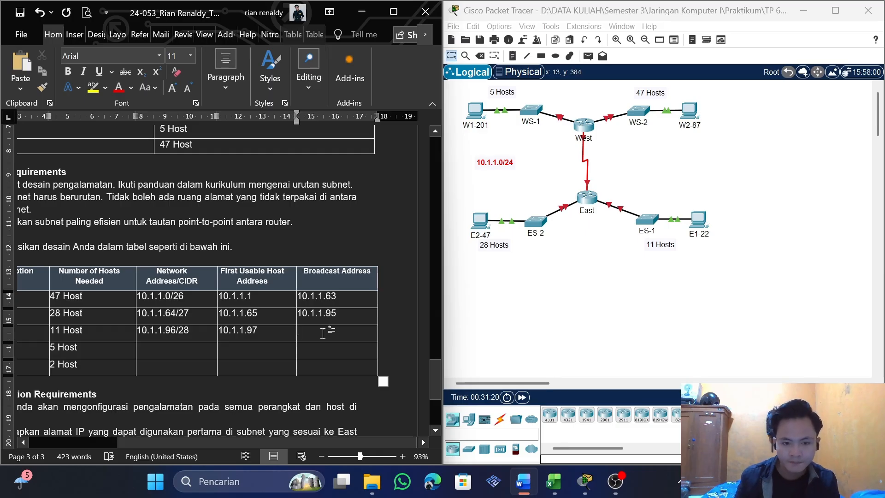
pyautogui.write('10.1.1')
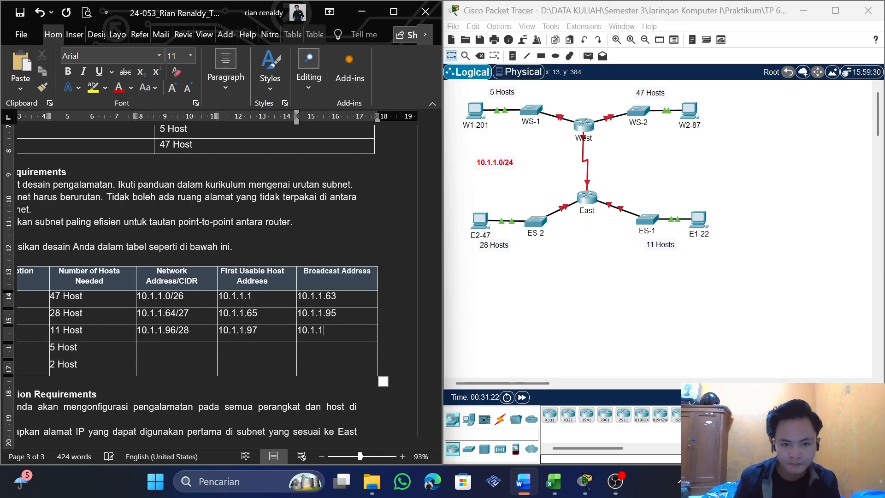
pyautogui.write('.11')
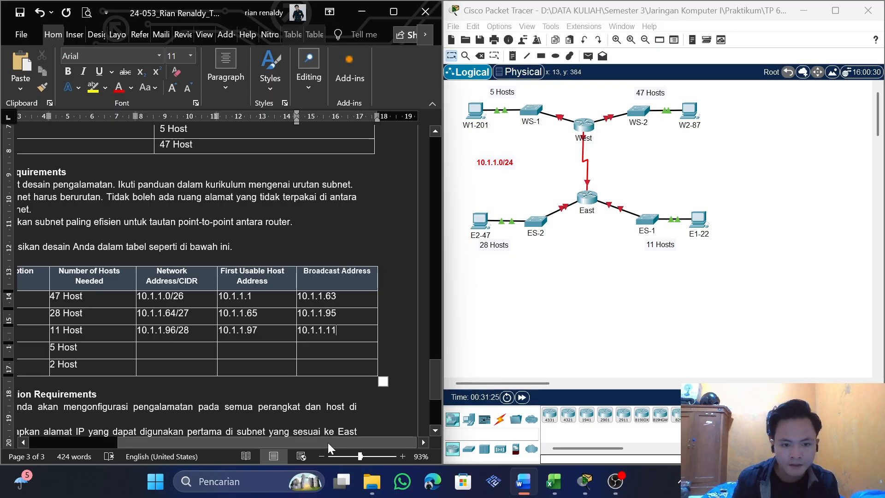
# Copy ES-1 LAN's broadcast entry into WS-1 LAN's Network Address/CIDR cell as 10.1.1.112, and complete ES-1 LAN's broadcast address as 10.1.1.111
pyautogui.moveTo(328, 442); pyautogui.dragTo(275, 438)
pyautogui.moveTo(408, 330); pyautogui.dragTo(367, 329)
pyautogui.hotkey('ctrl', 'c')
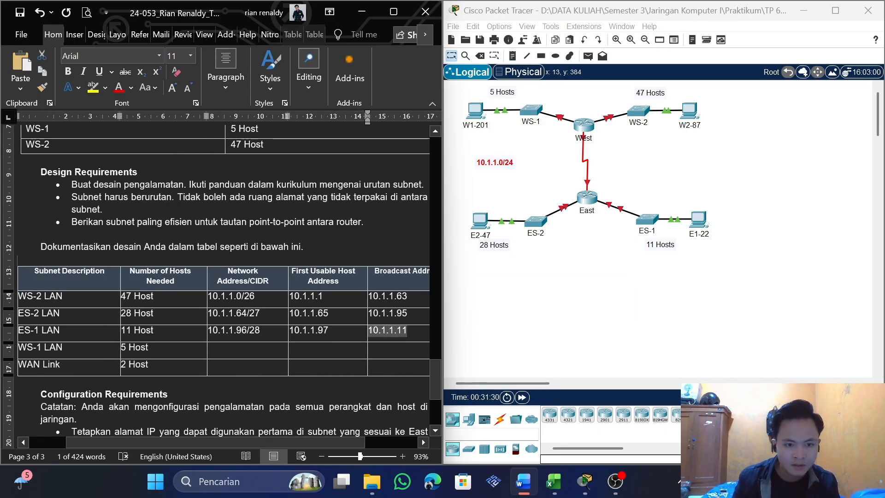
pyautogui.click(229, 347)
pyautogui.hotkey('ctrl', 'v')
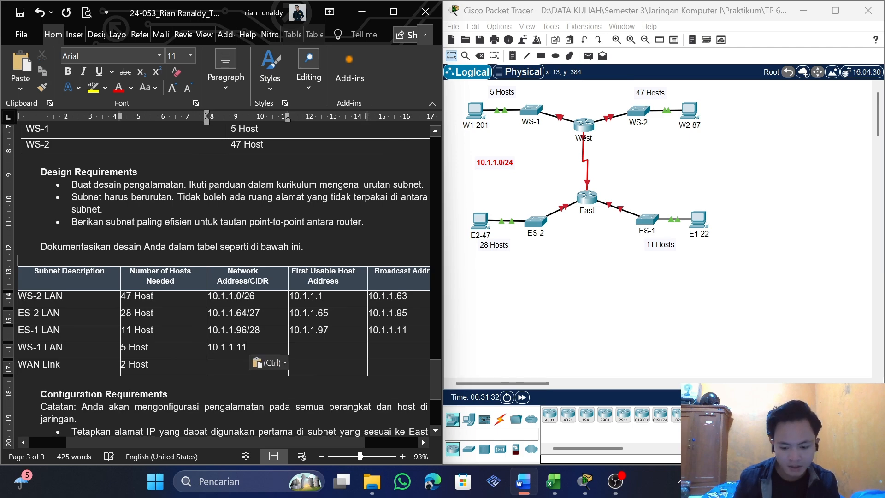
pyautogui.write('2')
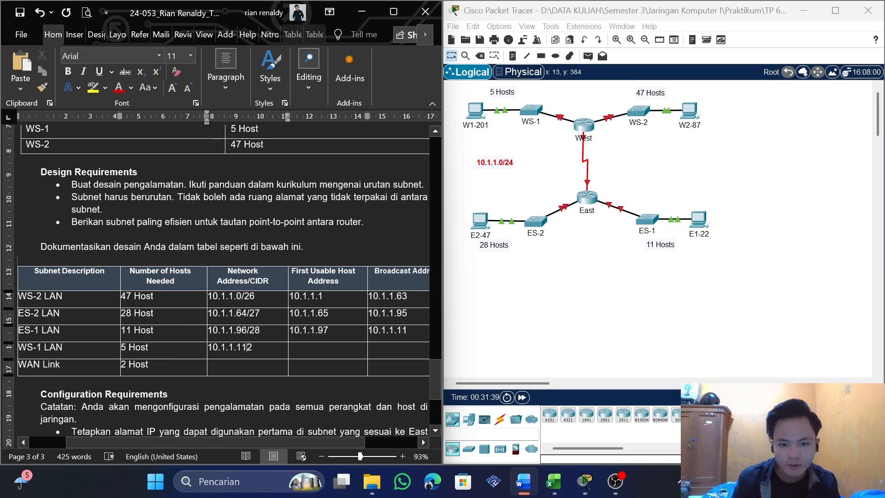
pyautogui.click(408, 330)
pyautogui.write('1')
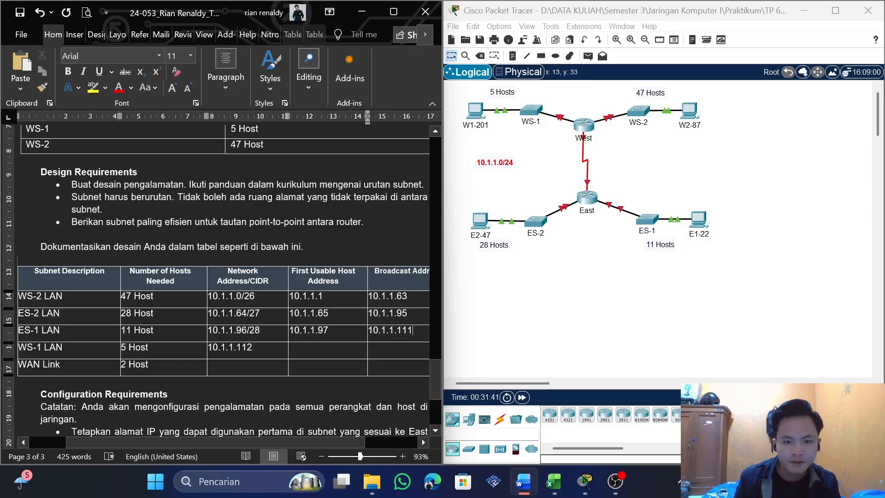
# Copy WS-1 LAN's network address into its First Usable Host Address cell and change it to 10.1.1.113
pyautogui.moveTo(252, 348); pyautogui.dragTo(212, 350)
pyautogui.click(213, 348)
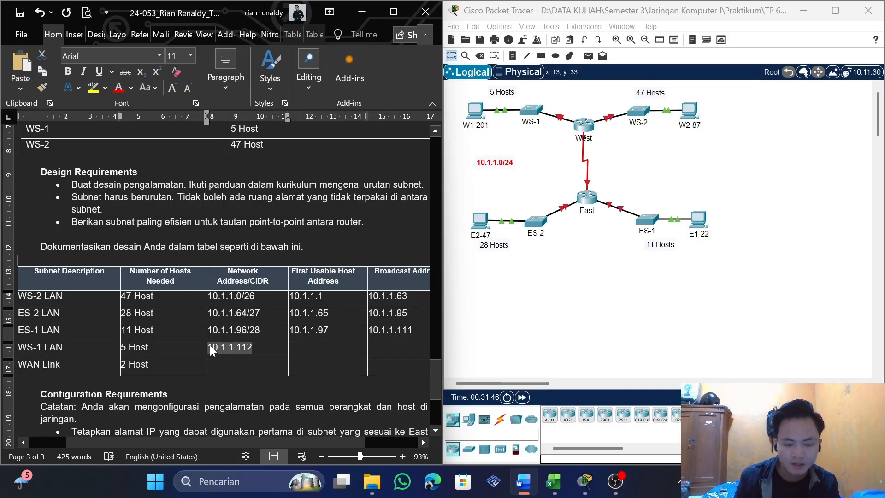
pyautogui.hotkey('ctrl', 'c')
pyautogui.click(315, 348)
pyautogui.hotkey('ctrl', 'v')
pyautogui.press('BackSpace')
pyautogui.write('3')
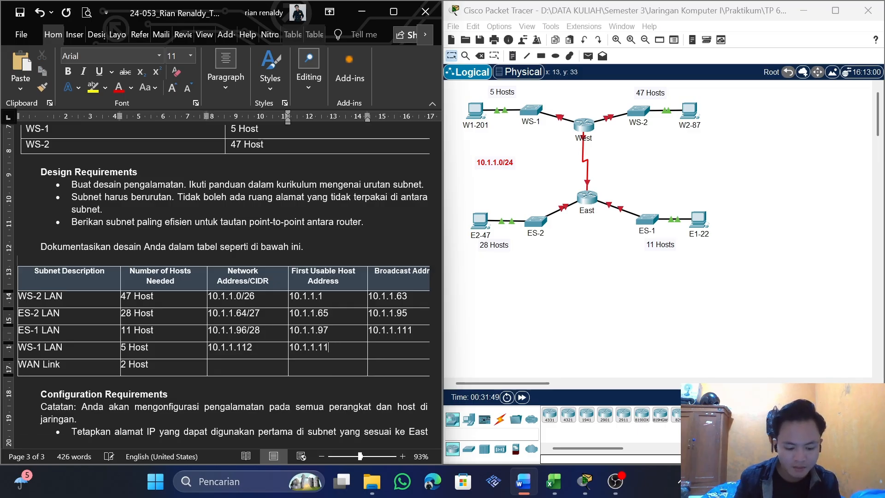
# Look up the prefix for WS-1 LAN's 5 hosts in the Excel subnetmask sheet and append /29 to its network address in Word
pyautogui.moveTo(319, 443); pyautogui.dragTo(360, 440)
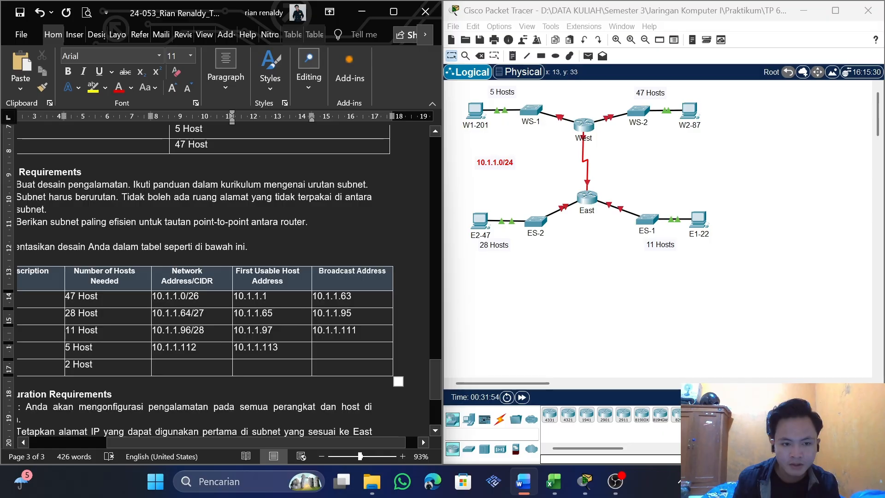
pyautogui.click(196, 347)
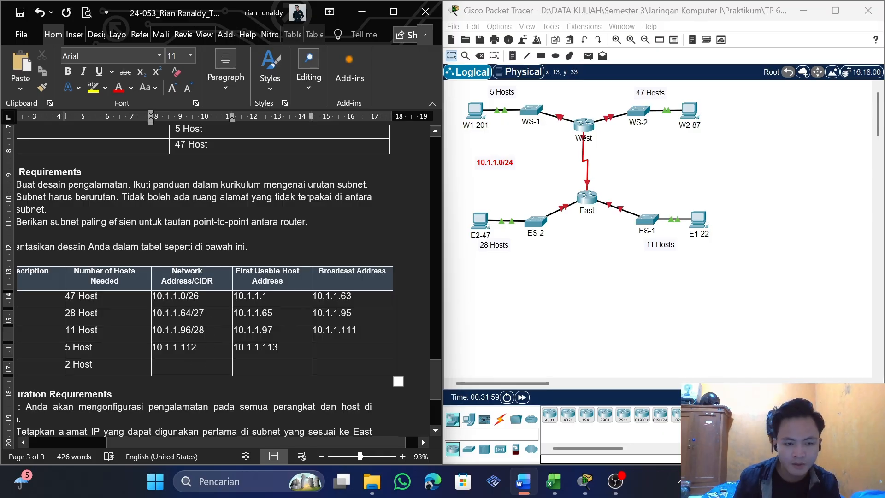
pyautogui.moveTo(97, 349); pyautogui.dragTo(58, 349)
pyautogui.click(87, 351)
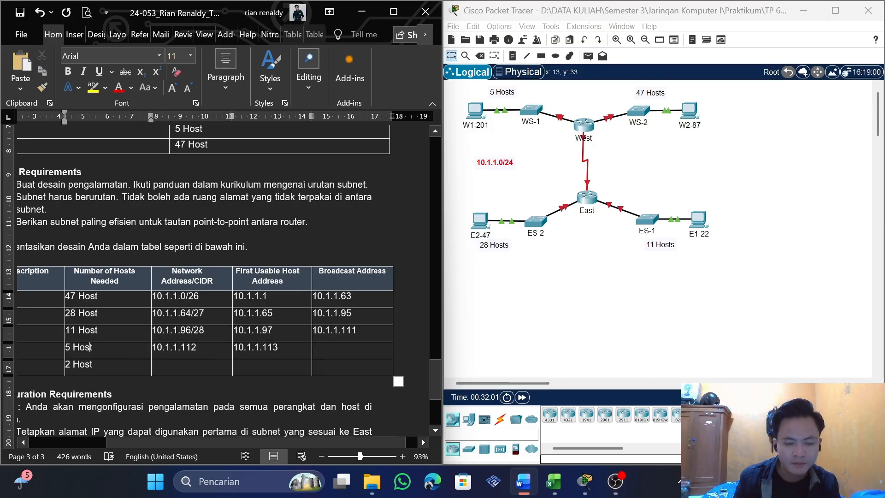
pyautogui.hotkey('alt', 'Tab')
pyautogui.click(682, 214)
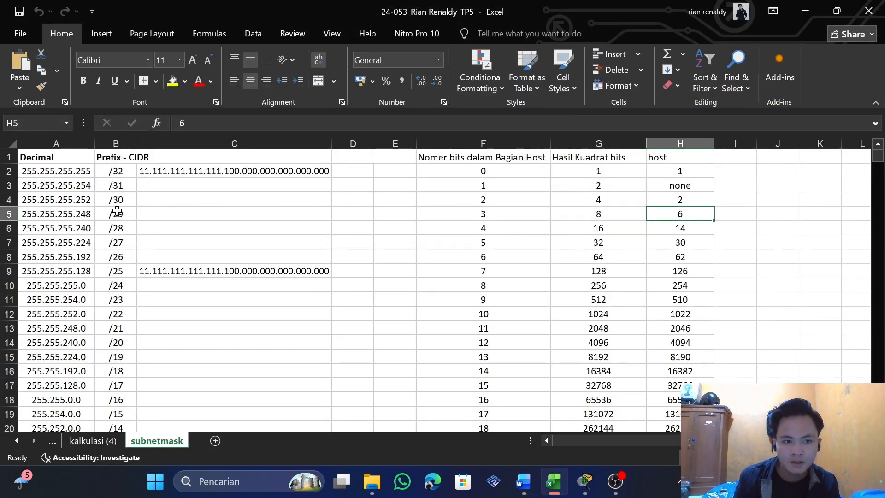
pyautogui.hotkey('alt', 'Tab')
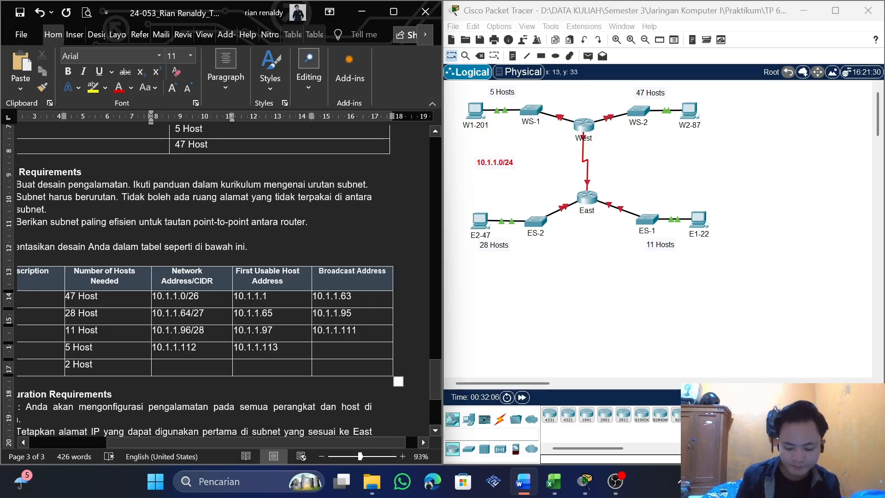
pyautogui.write('/29')
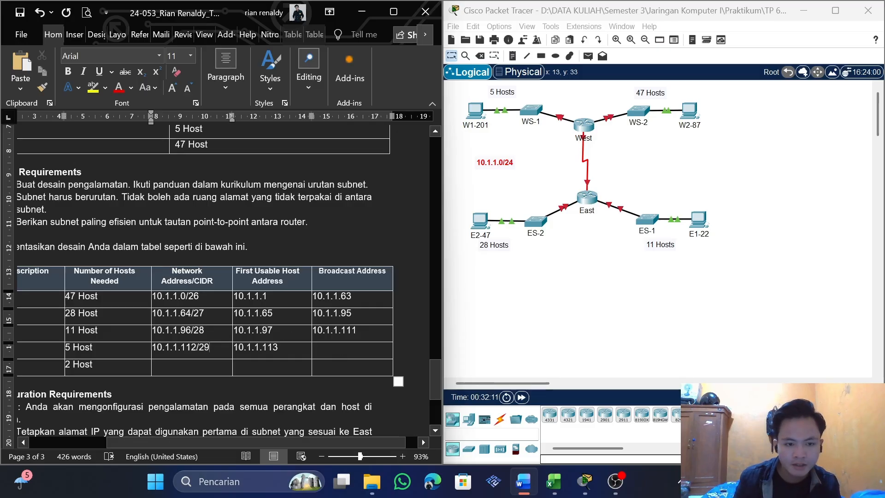
# Check the /29 block size in the Excel subnetmask sheet and enter 10.1.1.119 in WS-1 LAN's Broadcast Address cell in Word
pyautogui.hotkey('alt', 'Tab')
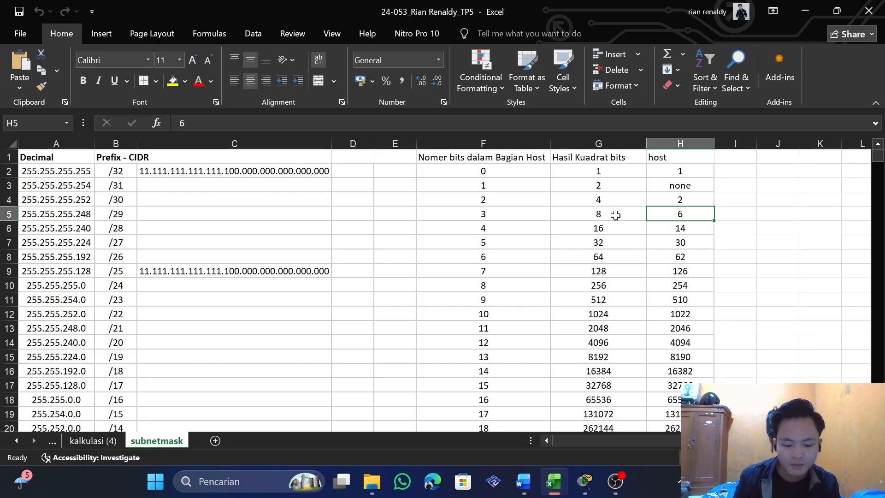
pyautogui.hotkey('alt', 'Tab')
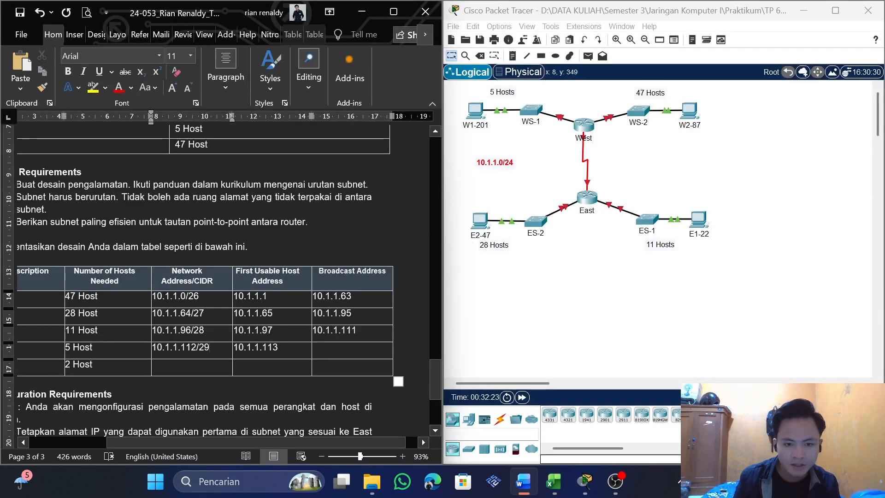
pyautogui.click(336, 348)
pyautogui.write('10.1.1')
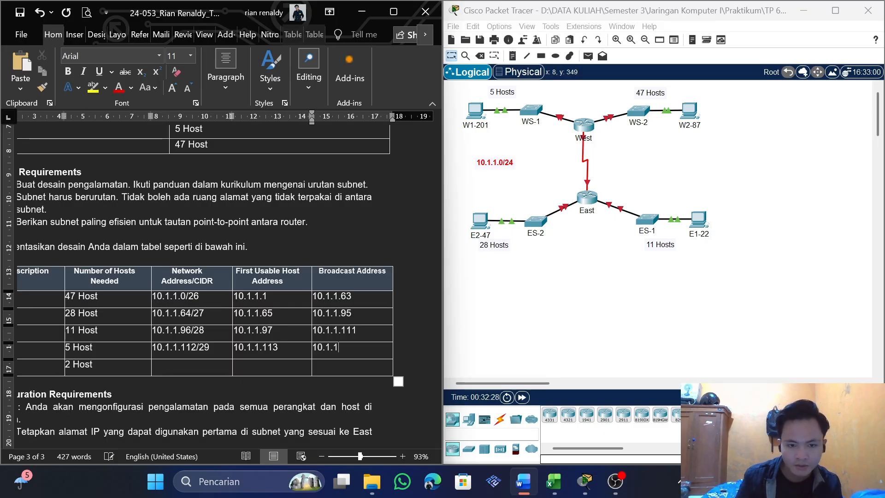
pyautogui.write('.')
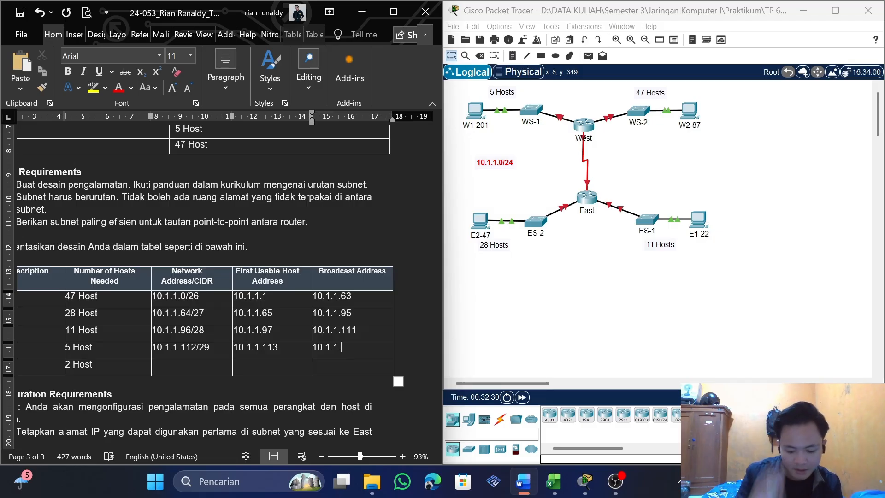
pyautogui.write('11')
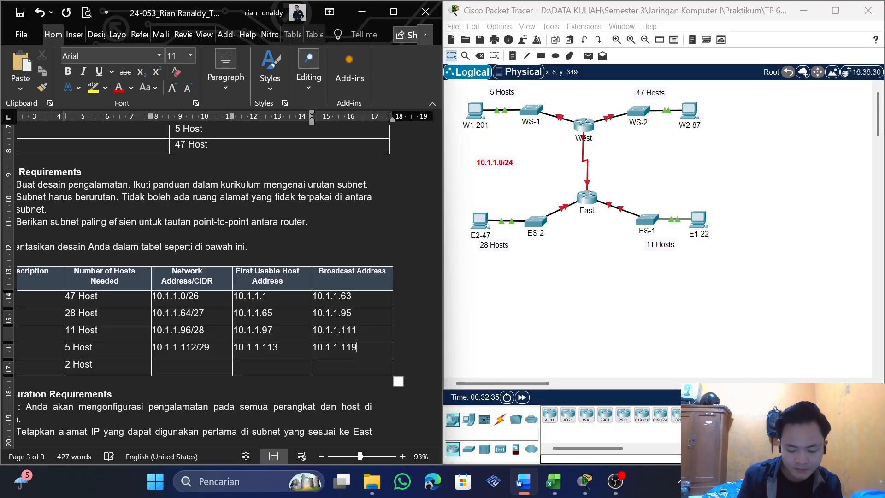
# Paste the copied address into WAN Link's Network Address/CIDR cell and change it to 10.1.1.120
pyautogui.moveTo(265, 442); pyautogui.dragTo(186, 441)
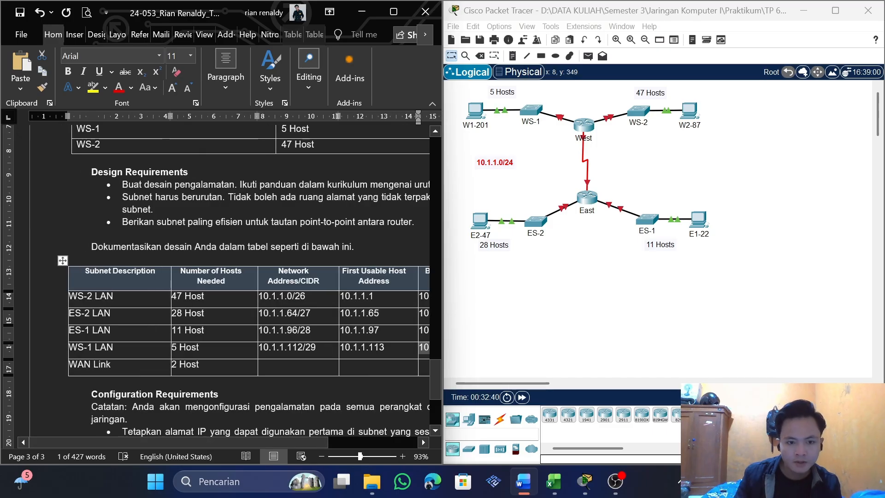
pyautogui.click(277, 368)
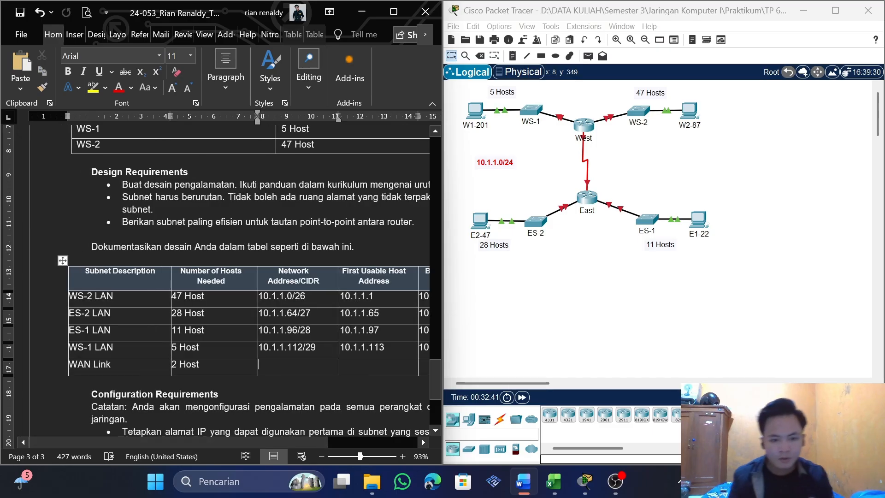
pyautogui.write('10.1.1.119')
pyautogui.press('BackSpace')
pyautogui.press('BackSpace')
pyautogui.press('BackSpace')
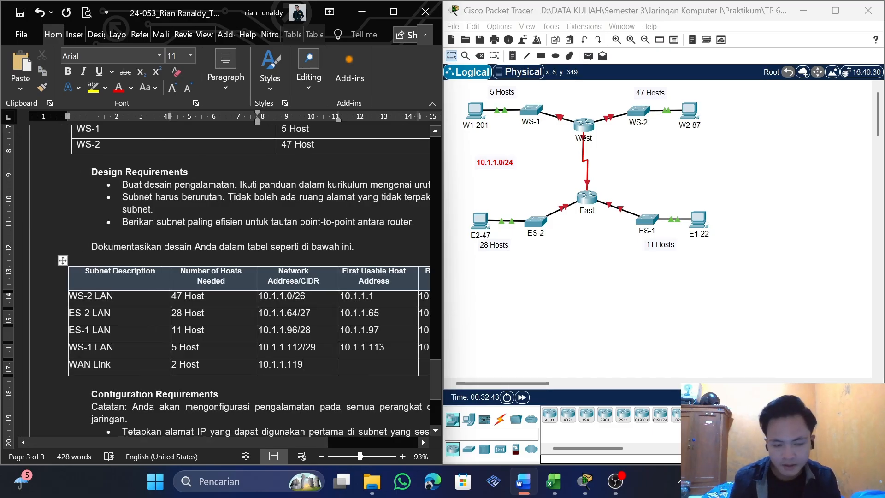
pyautogui.write('120')
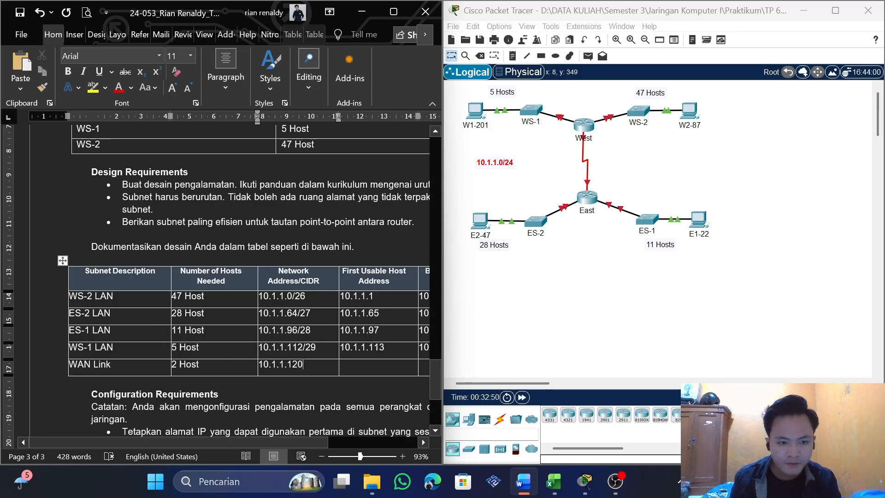
# Look up the prefix for WAN Link's 2 hosts in the Excel subnetmask sheet and append /30 to its network address in Word
pyautogui.hotkey('alt', 'Tab')
pyautogui.click(673, 199)
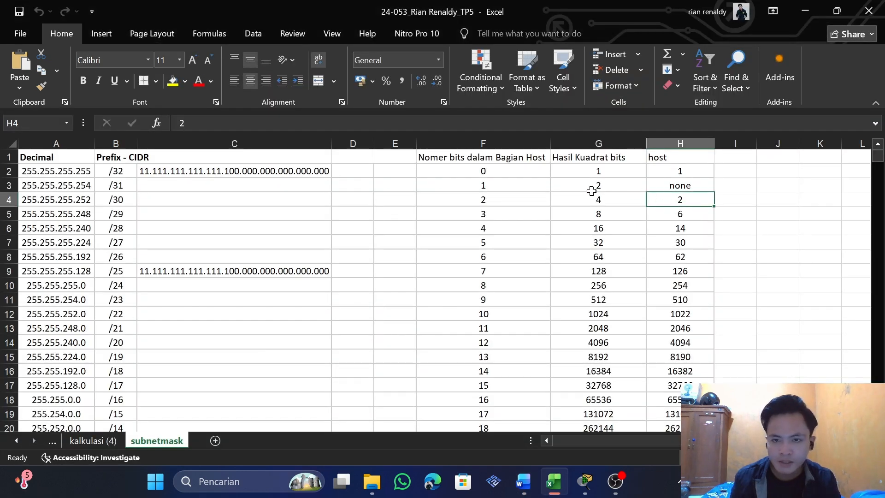
pyautogui.click(112, 204)
pyautogui.hotkey('alt', 'Tab')
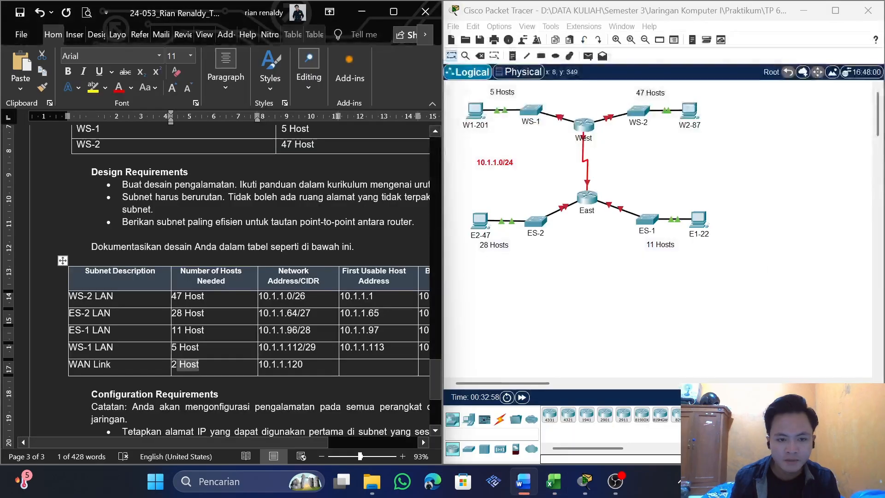
pyautogui.click(313, 364)
pyautogui.write('/30')
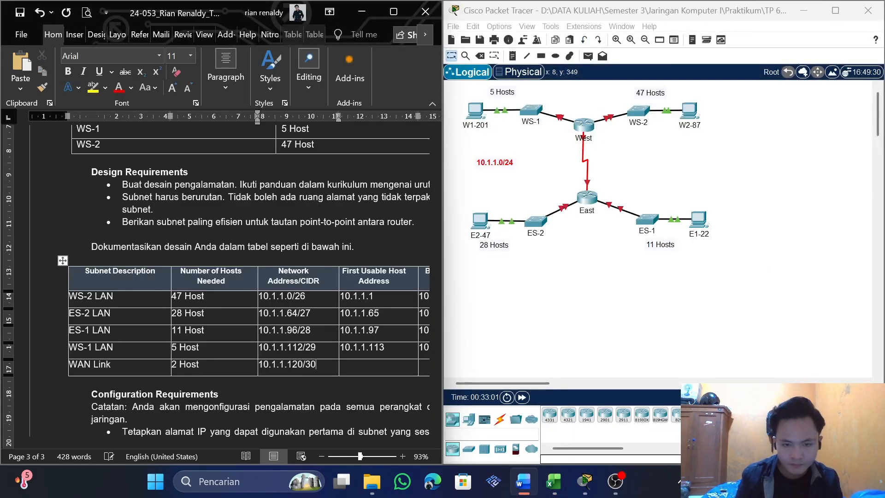
# Copy WAN Link's network address without the prefix into its First Usable Host Address cell and change it to 10.1.1.121
pyautogui.doubleClick(281, 364)
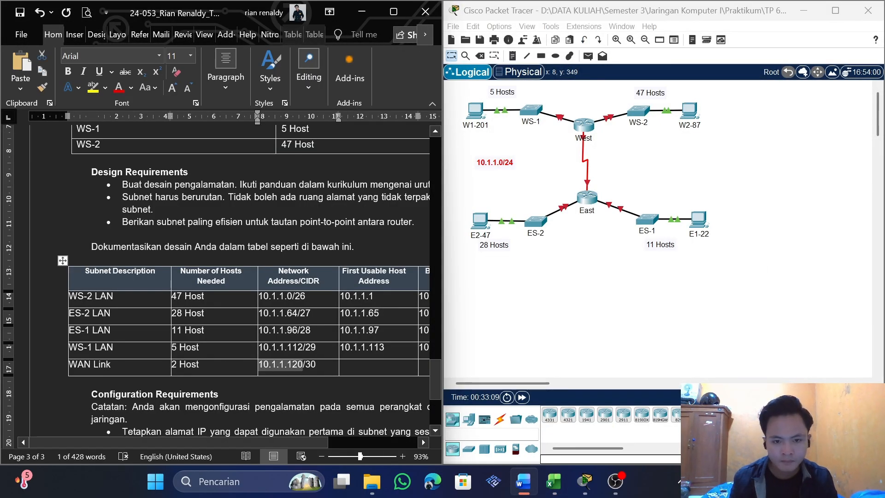
pyautogui.hotkey('ctrl', 'c')
pyautogui.press('Tab')
pyautogui.hotkey('ctrl', 'v')
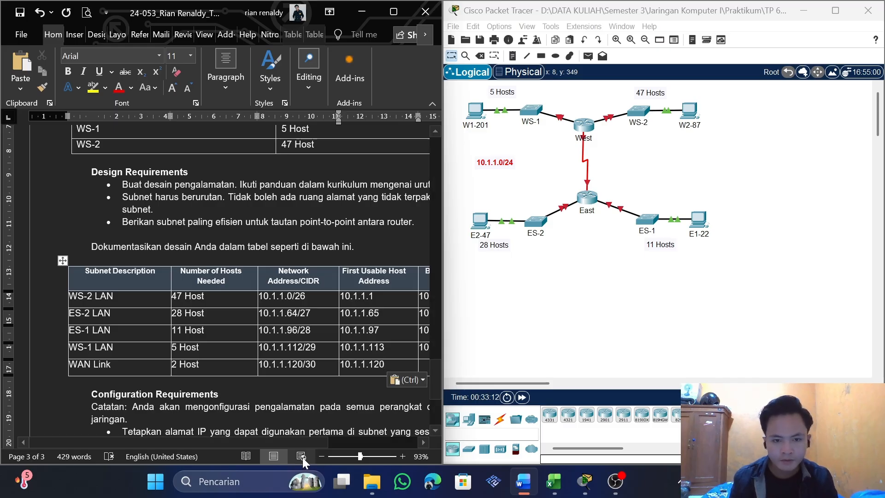
pyautogui.moveTo(301, 444); pyautogui.dragTo(327, 442)
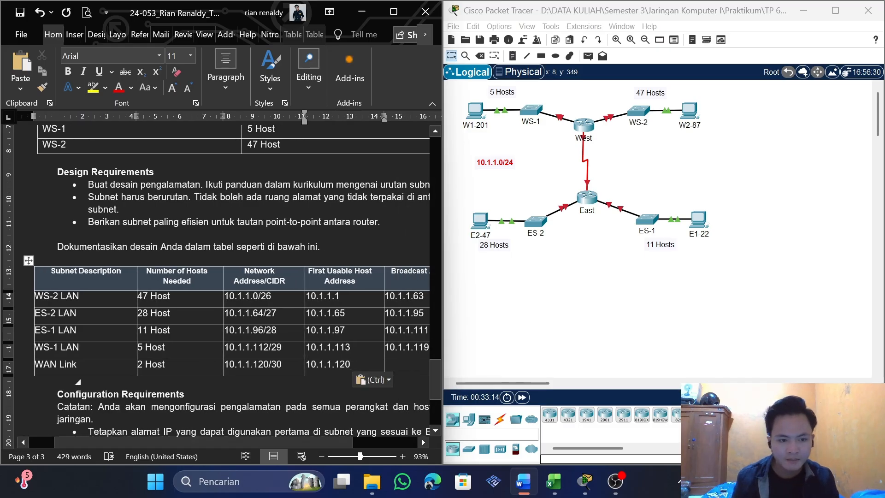
pyautogui.press('BackSpace')
pyautogui.write('1')
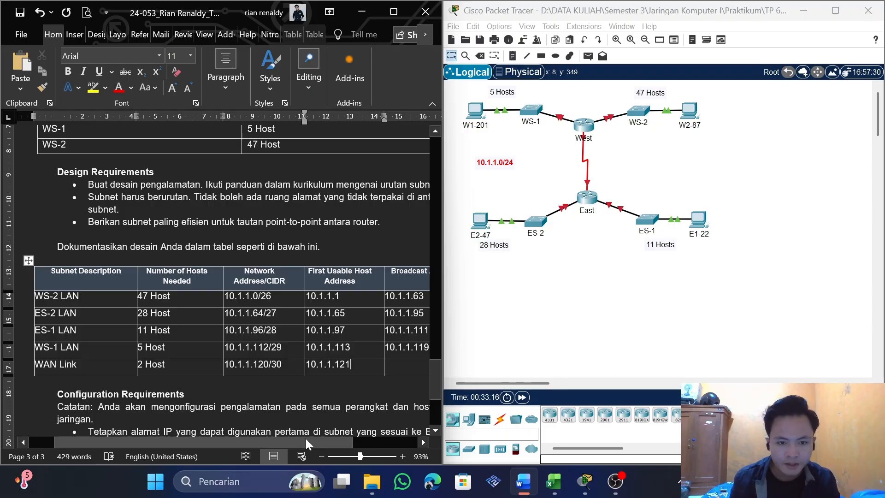
# Check the /30 block size in the Excel subnetmask sheet and enter 10.1.1.123 in WAN Link's Broadcast Address cell in Word
pyautogui.moveTo(306, 438); pyautogui.dragTo(345, 442)
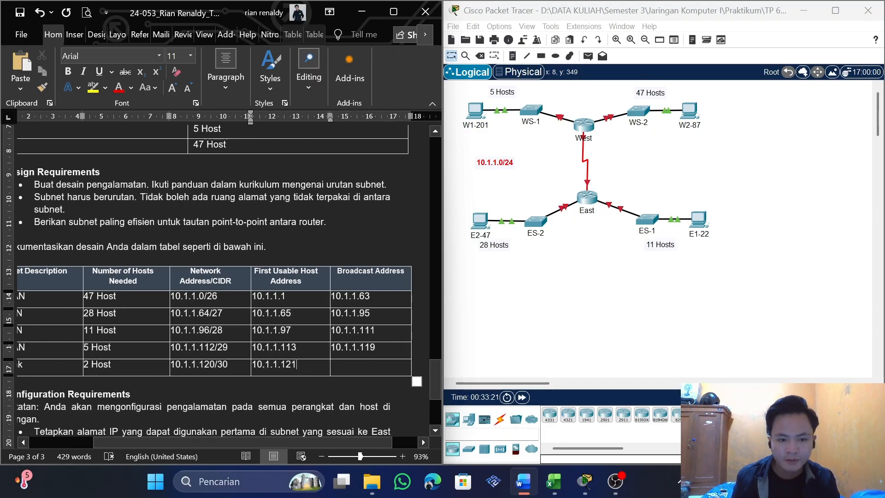
pyautogui.hotkey('alt', 'Tab')
pyautogui.click(607, 203)
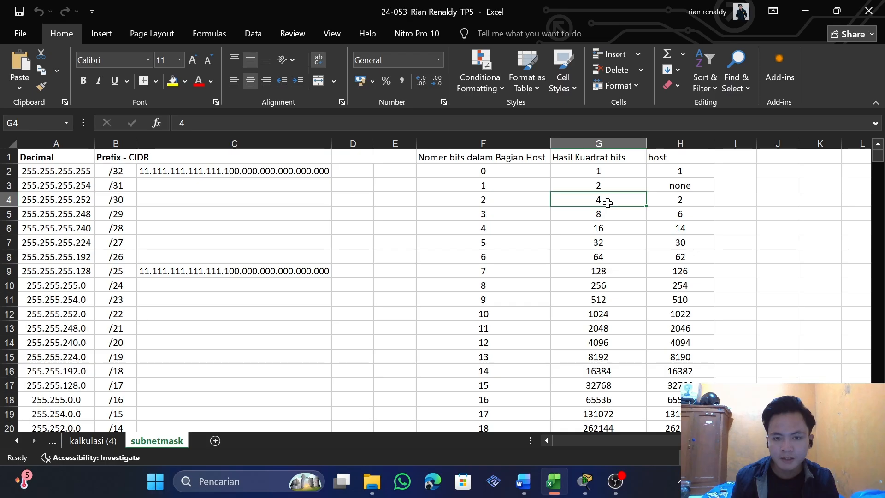
pyautogui.hotkey('alt', 'Tab')
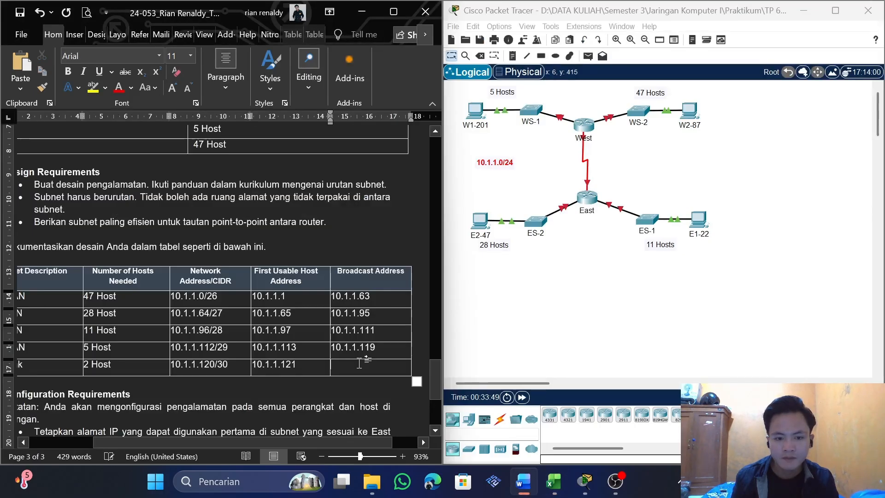
pyautogui.write('10.1.1.123')
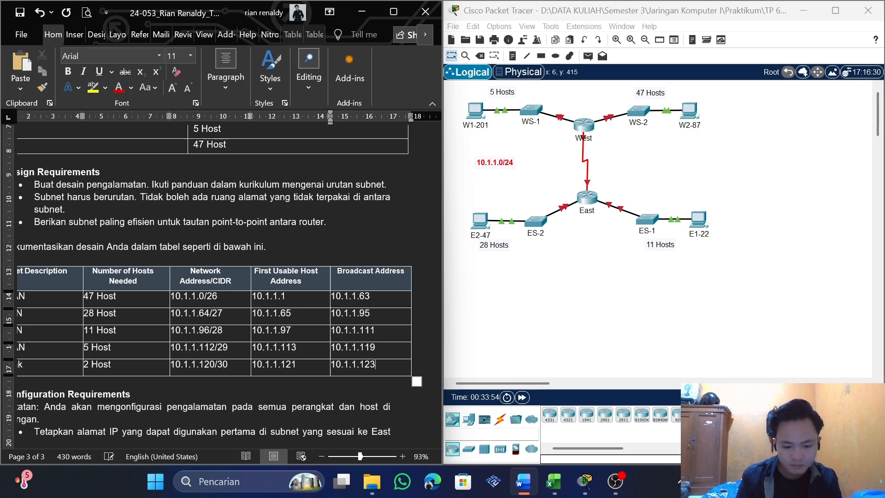
# Read the Configuration Requirements below the subnet table and compare them with the table's address columns
pyautogui.scroll(-2, 221, 276)
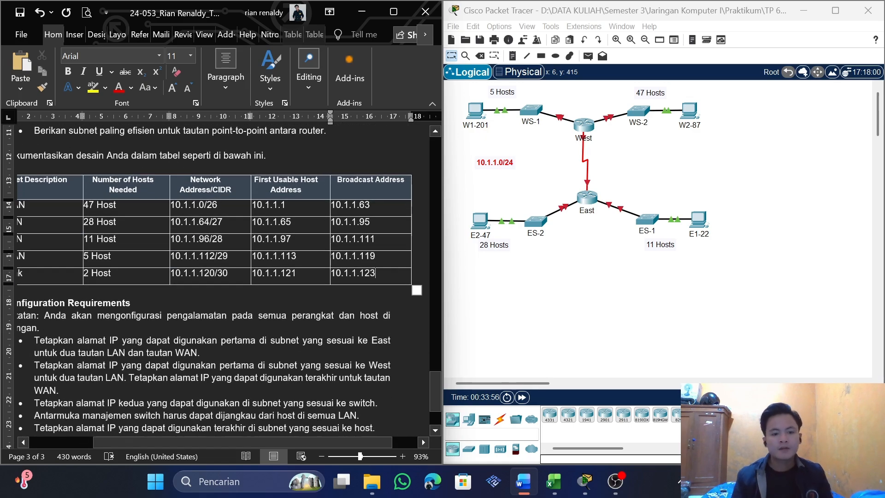
pyautogui.moveTo(284, 443); pyautogui.dragTo(240, 443)
pyautogui.scroll(-3, 221, 276)
pyautogui.scroll(-1, 221, 276)
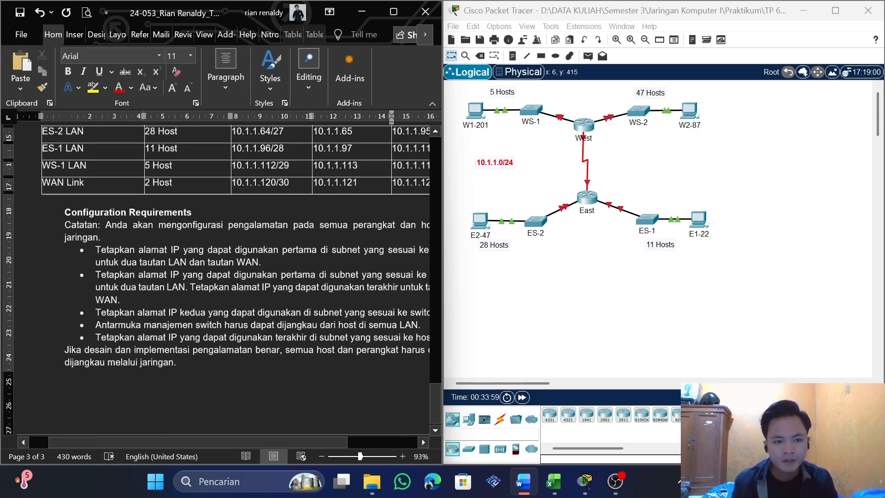
pyautogui.scroll(2, 221, 277)
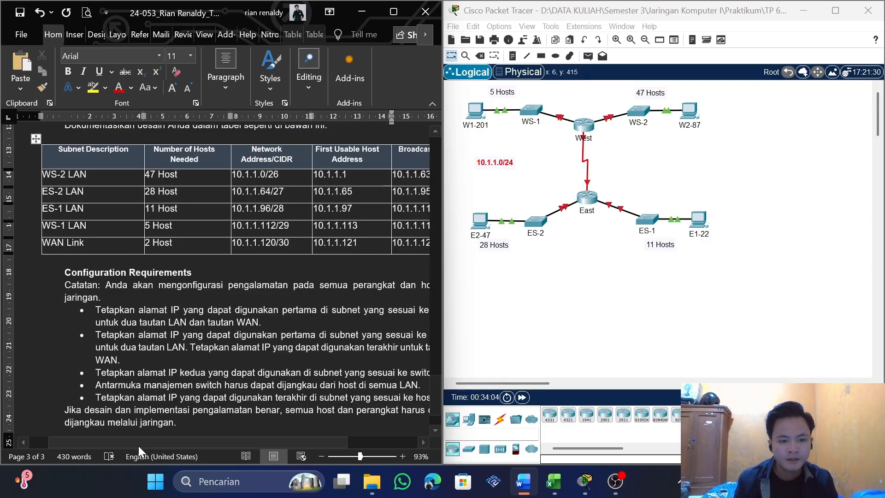
pyautogui.moveTo(138, 446); pyautogui.dragTo(157, 443)
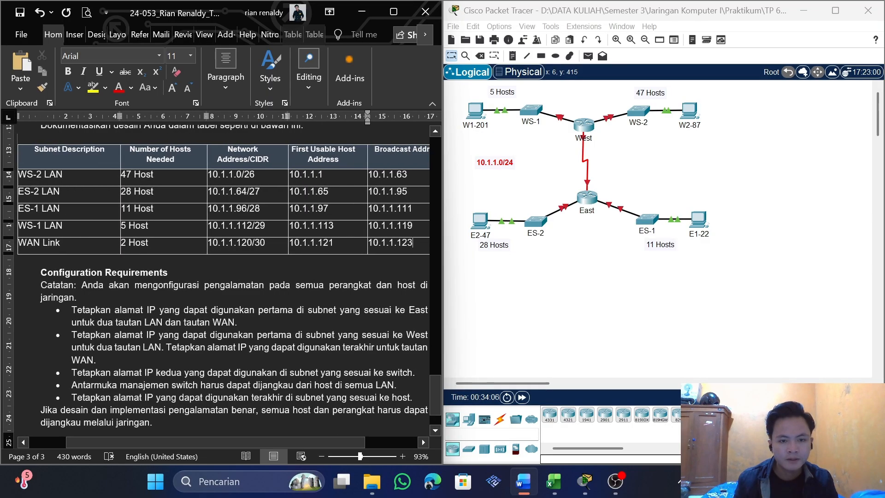
pyautogui.moveTo(240, 440)
pyautogui.mouseDown()
pyautogui.moveTo(261, 441)
pyautogui.moveTo(242, 442)
pyautogui.mouseUp()
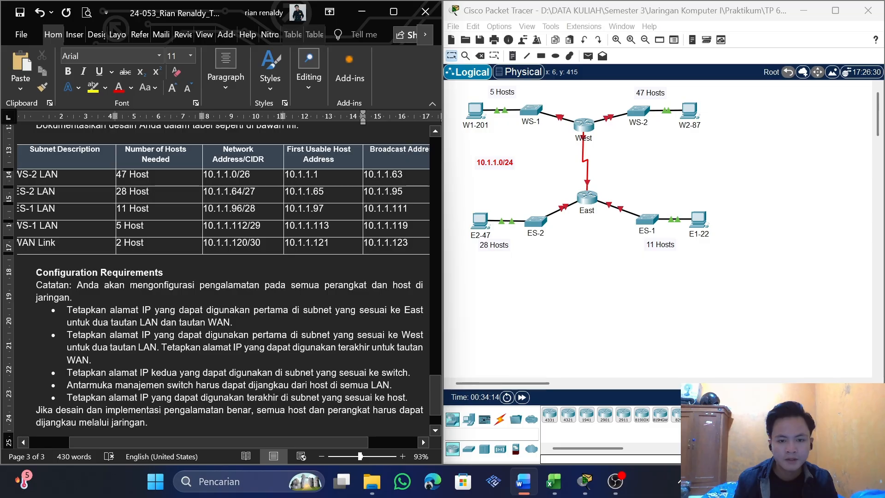
pyautogui.moveTo(153, 443)
pyautogui.mouseDown()
pyautogui.moveTo(173, 443)
pyautogui.moveTo(164, 444)
pyautogui.mouseUp()
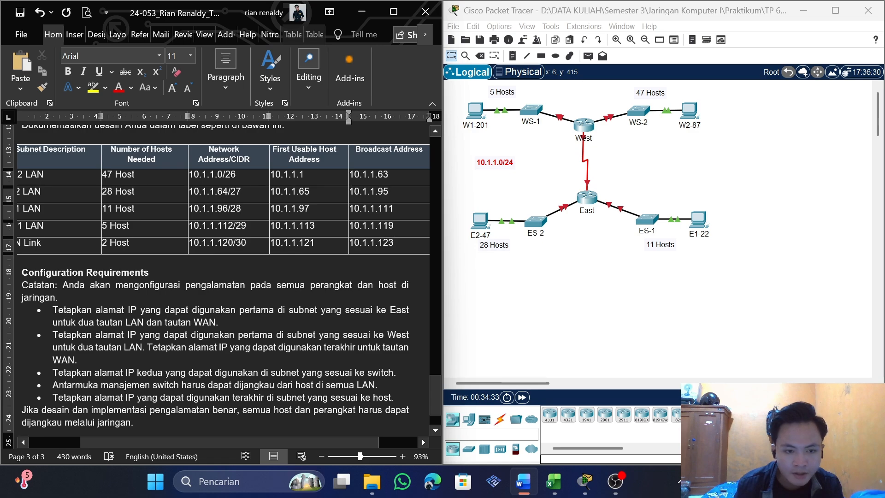
pyautogui.moveTo(195, 440); pyautogui.dragTo(153, 444)
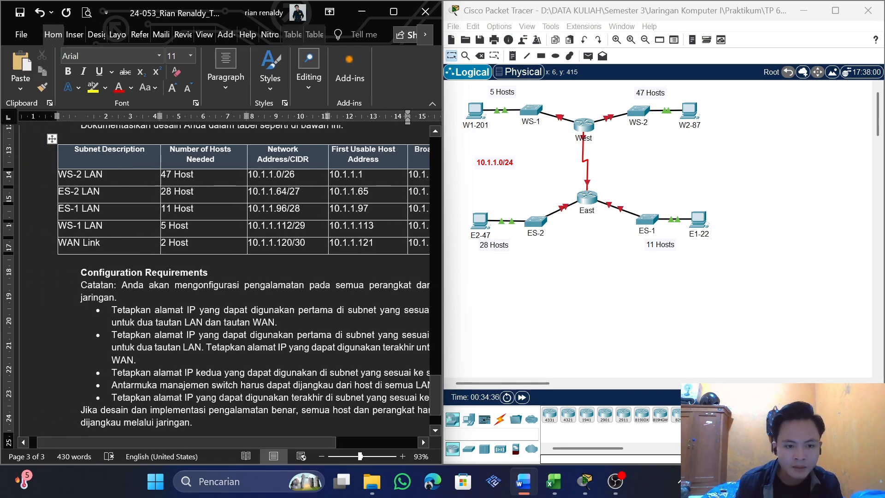
pyautogui.moveTo(219, 445); pyautogui.dragTo(282, 438)
# Examine the devices and interfaces in the Tabel Pengalamatan table and locate the East and West routers in the Packet Tracer topology
pyautogui.scroll(15, 220, 438)
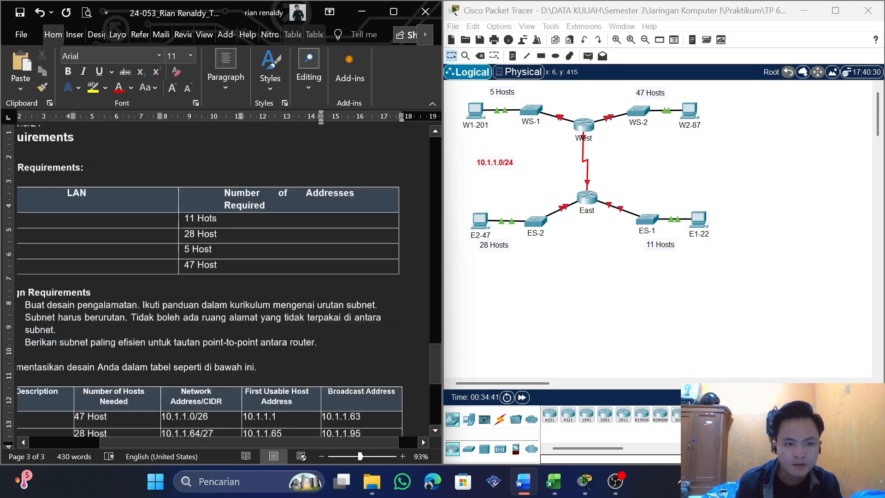
pyautogui.moveTo(203, 441); pyautogui.dragTo(110, 439)
pyautogui.scroll(6, 154, 385)
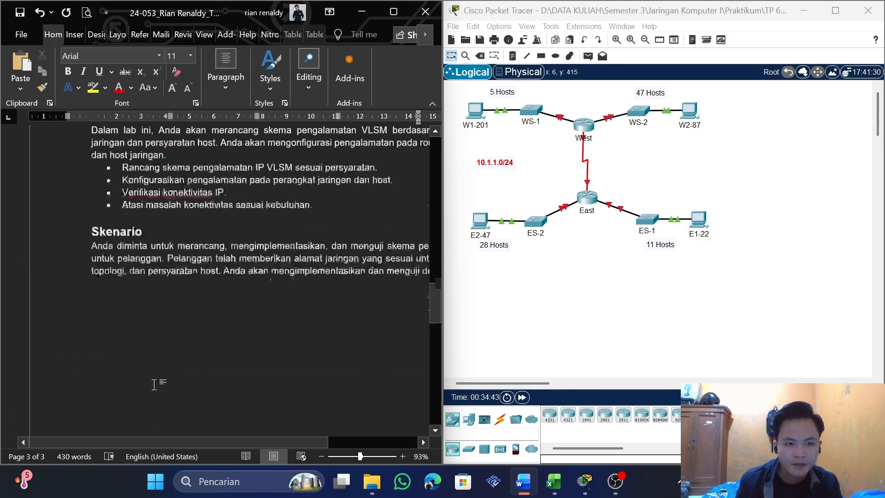
pyautogui.scroll(6, 244, 299)
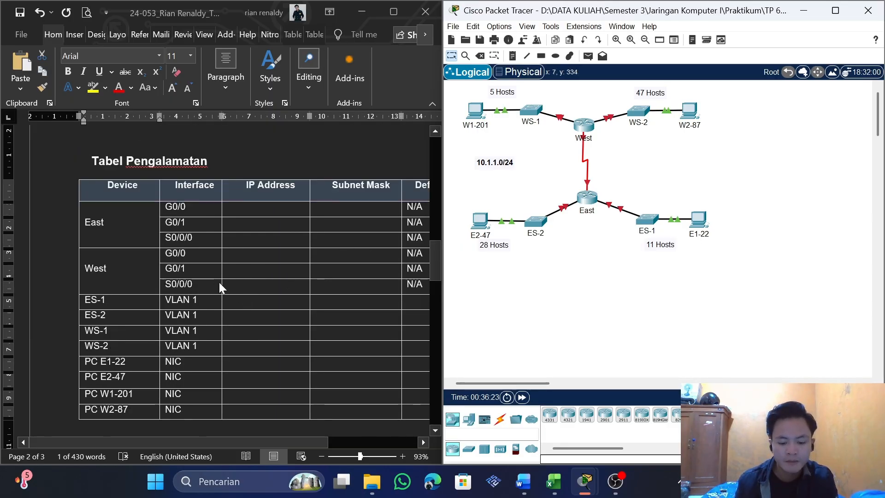
pyautogui.scroll(-7, 220, 282)
pyautogui.scroll(7, 185, 261)
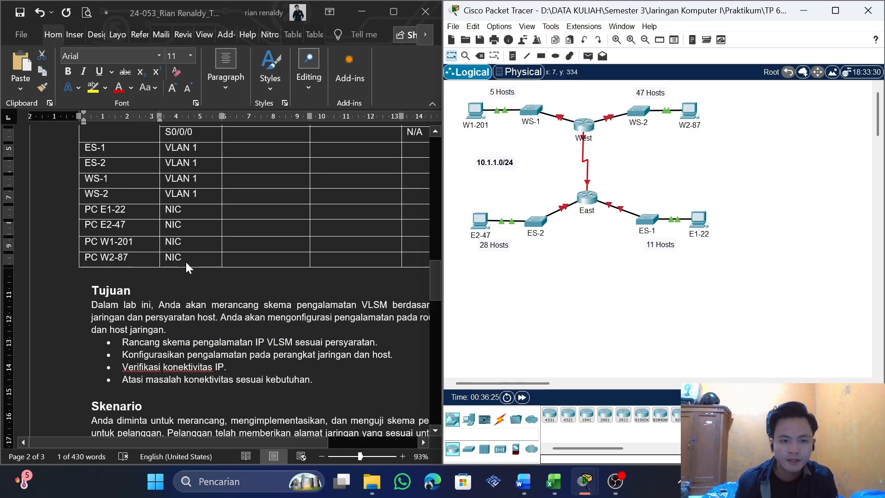
pyautogui.click(130, 224)
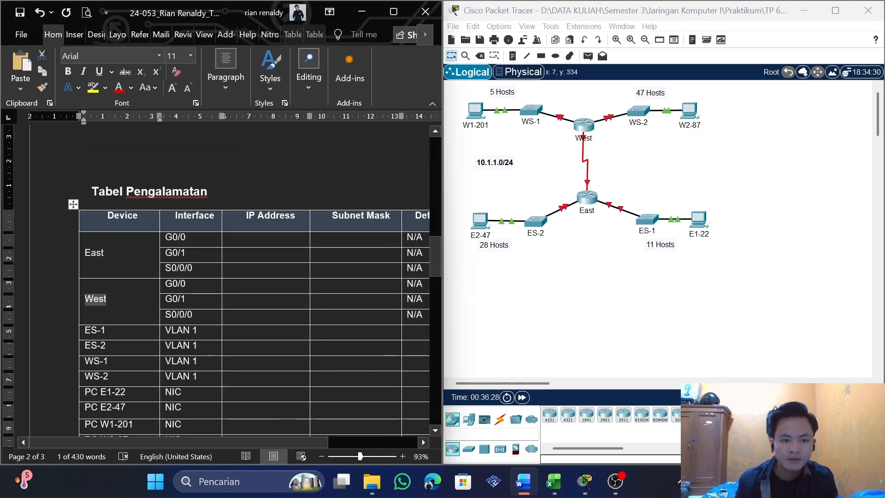
pyautogui.click(116, 263)
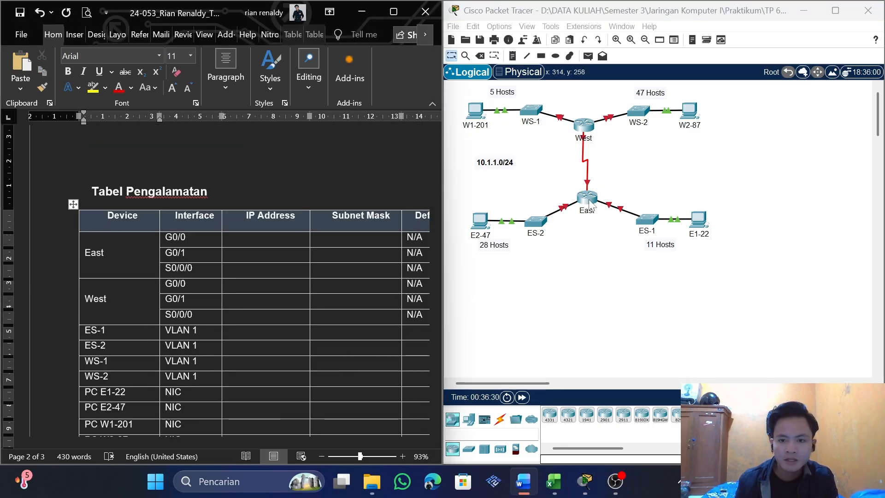
pyautogui.click(587, 140)
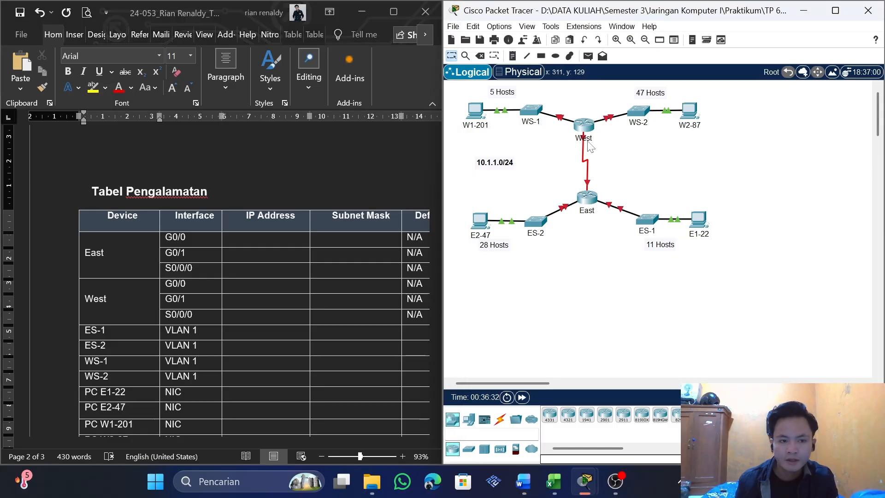
pyautogui.click(216, 239)
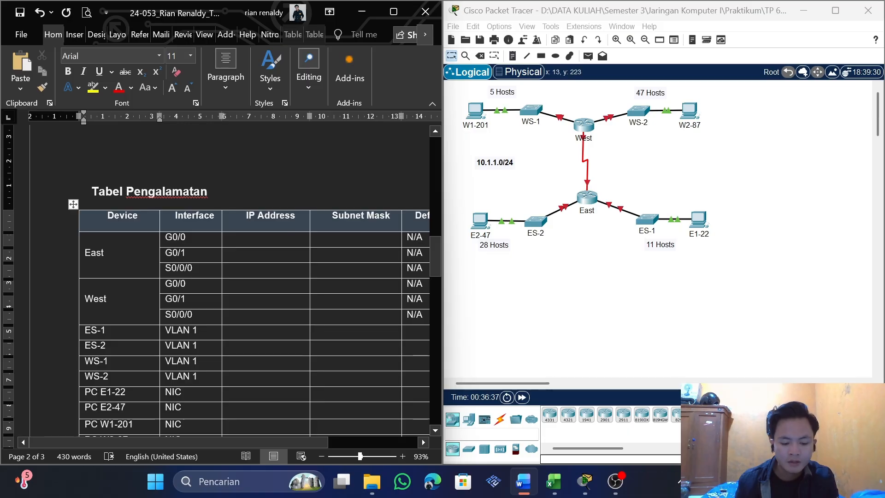
pyautogui.click(481, 240)
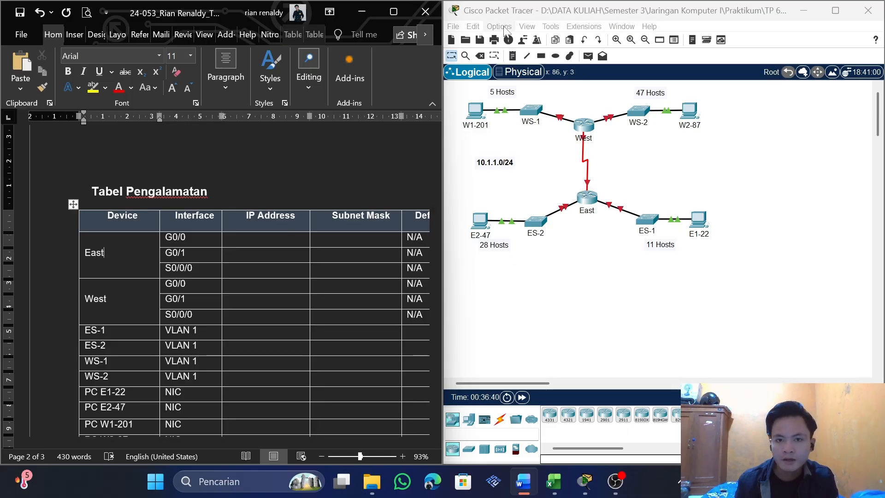
# Turn on Always Show Port Labels in Logical Workspace in the Packet Tracer preferences and close them
pyautogui.click(502, 27)
pyautogui.click(519, 41)
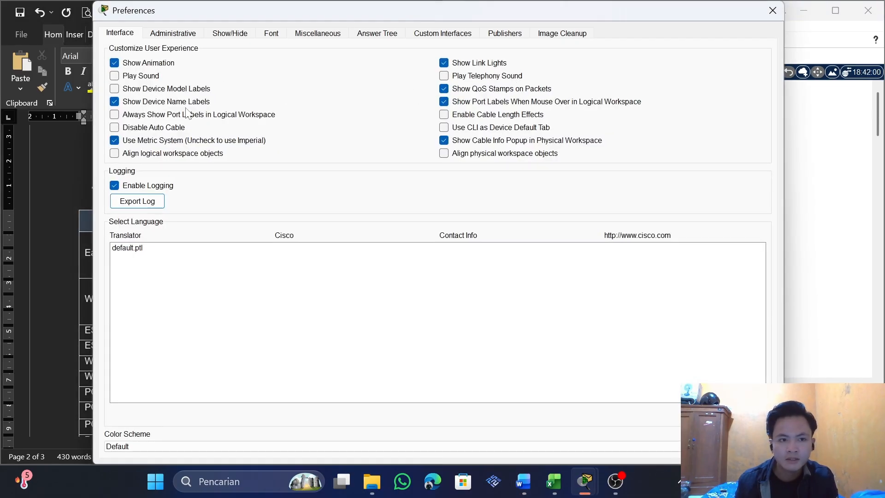
pyautogui.click(172, 115)
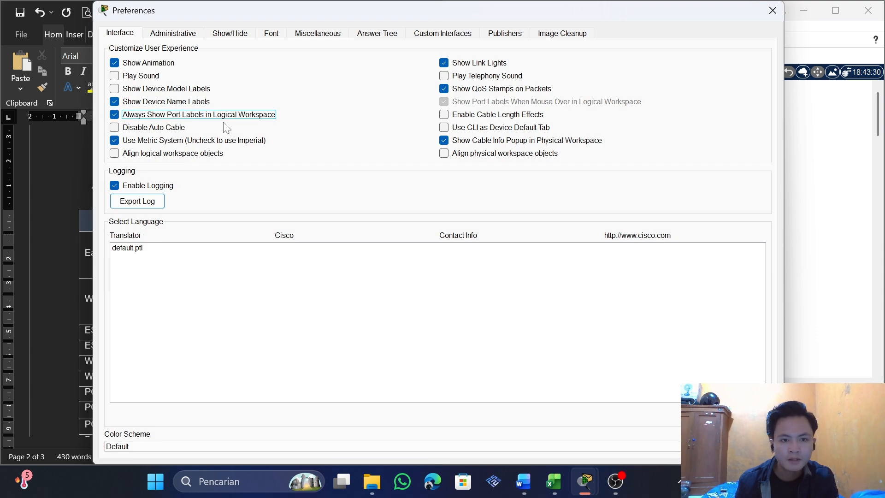
pyautogui.click(773, 10)
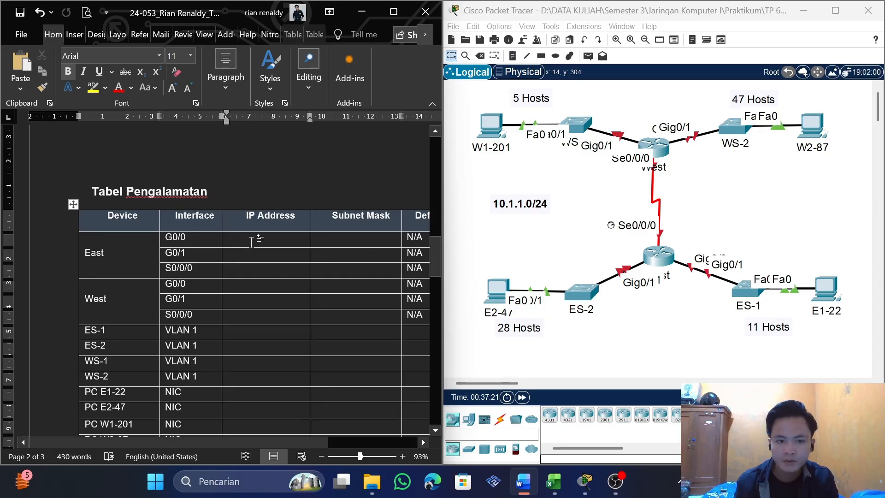
# Copy ES-1 LAN's first usable host address 10.1.1.97 into the IP Address cell of East's G0/0 in the Tabel Pengalamatan table
pyautogui.scroll(-8, 251, 241)
pyautogui.scroll(-1, 733, 311)
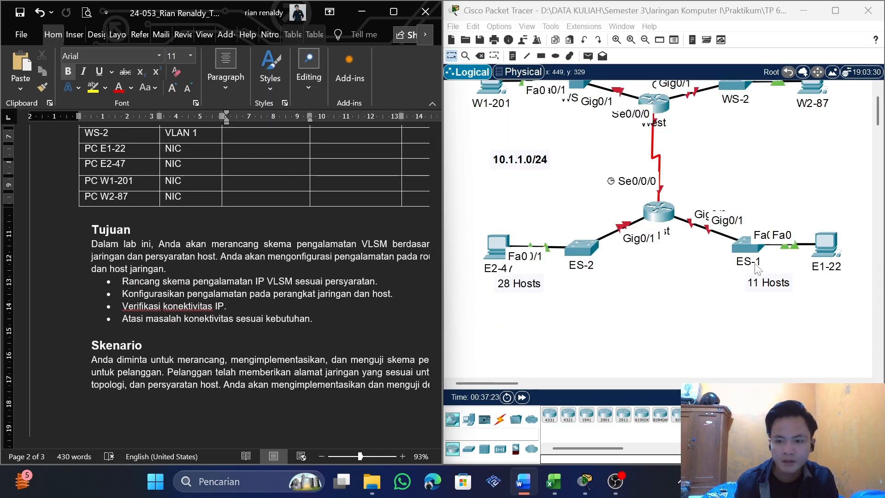
pyautogui.scroll(-10, 251, 277)
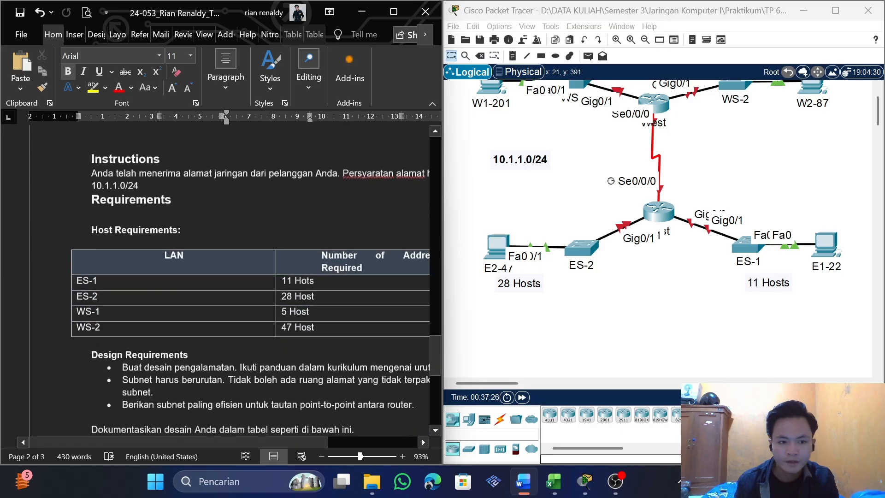
pyautogui.scroll(-8, 251, 276)
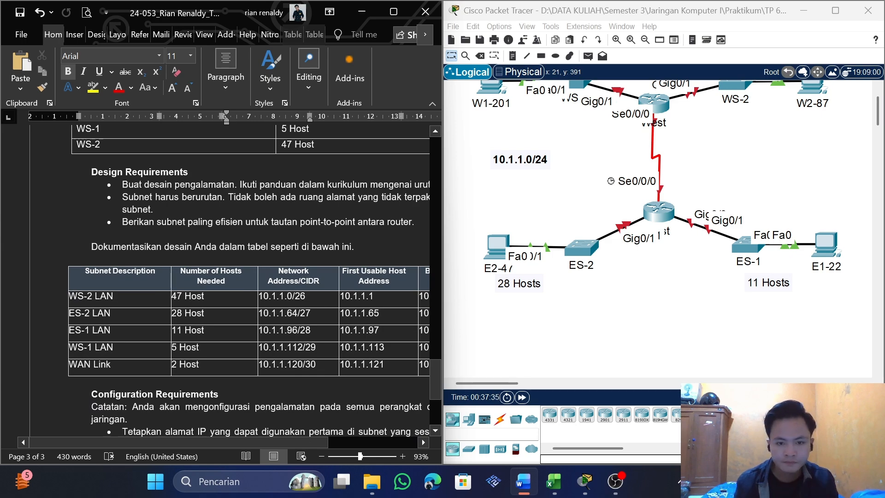
pyautogui.moveTo(308, 442); pyautogui.dragTo(343, 439)
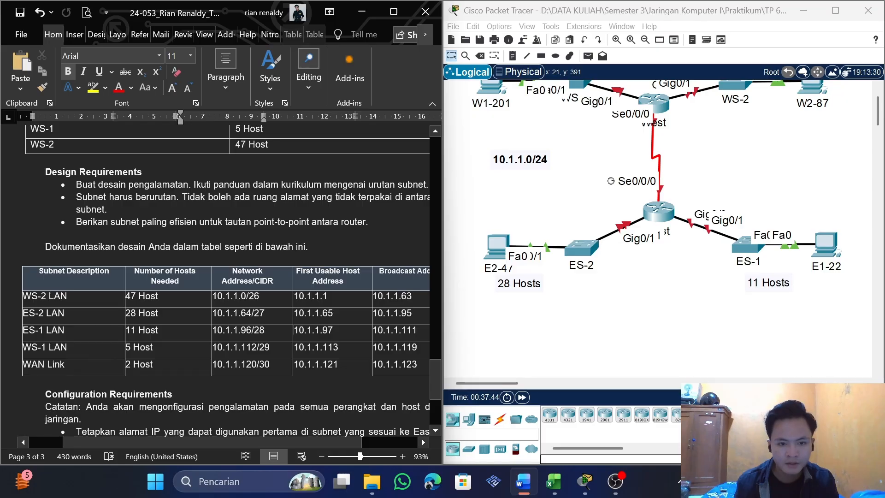
pyautogui.doubleClick(322, 330)
pyautogui.hotkey('ctrl', 'c')
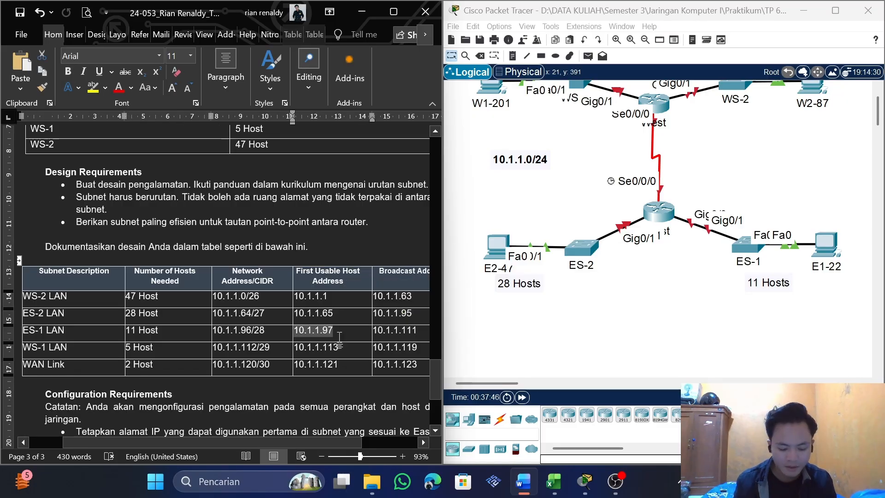
pyautogui.moveTo(432, 380); pyautogui.dragTo(426, 261)
pyautogui.click(181, 210)
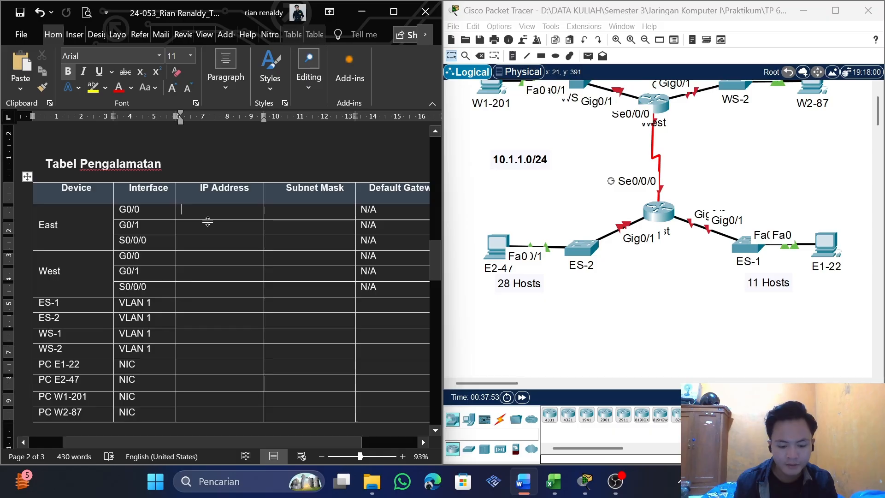
pyautogui.hotkey('ctrl', 'v')
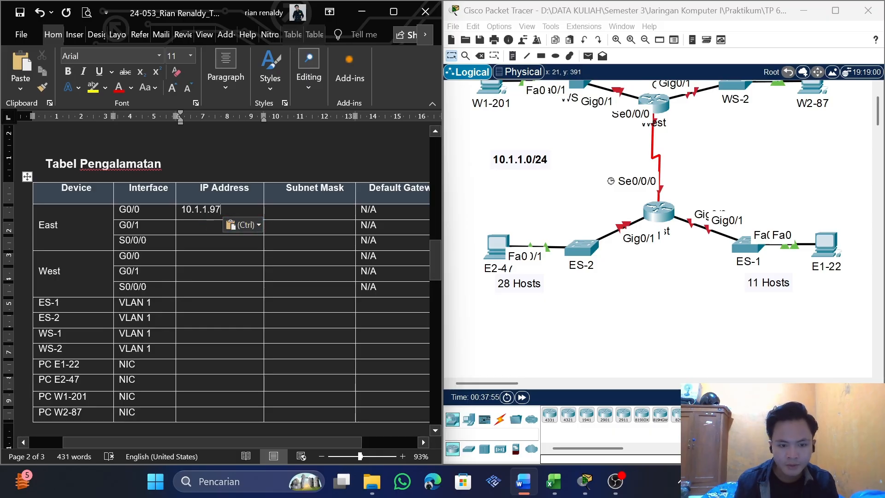
# Check ES-1 LAN's prefix in the subnet table and copy the decimal mask for /28 from the subnetmask sheet in Excel
pyautogui.moveTo(435, 259); pyautogui.dragTo(433, 378)
pyautogui.moveTo(432, 378); pyautogui.dragTo(433, 380)
pyautogui.moveTo(260, 279); pyautogui.dragTo(247, 279)
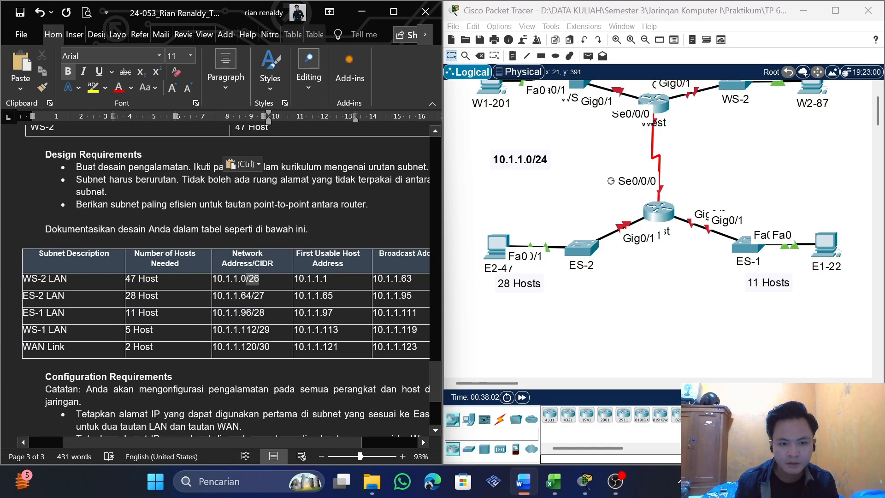
pyautogui.moveTo(252, 313); pyautogui.dragTo(272, 308)
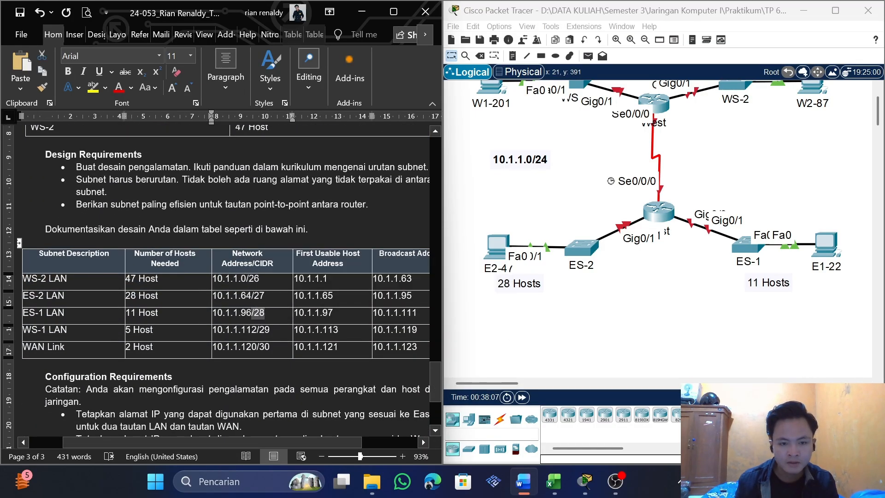
pyautogui.hotkey('alt', 'Tab')
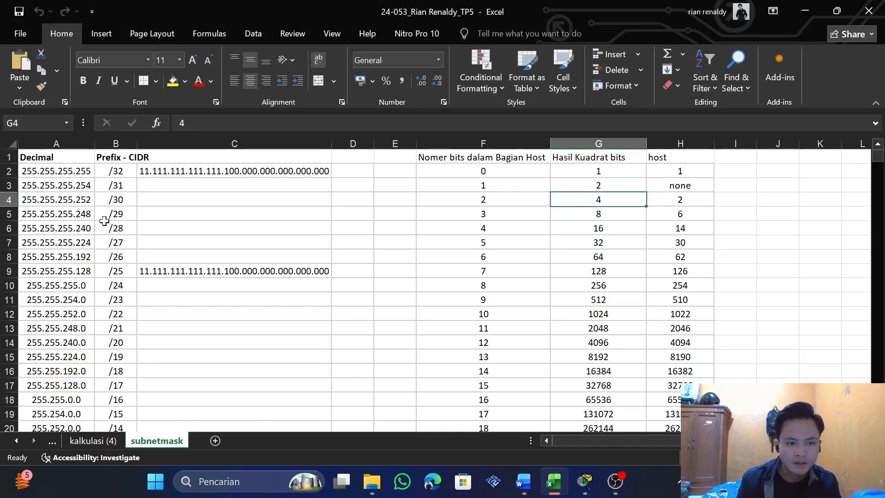
pyautogui.click(111, 229)
pyautogui.click(81, 230)
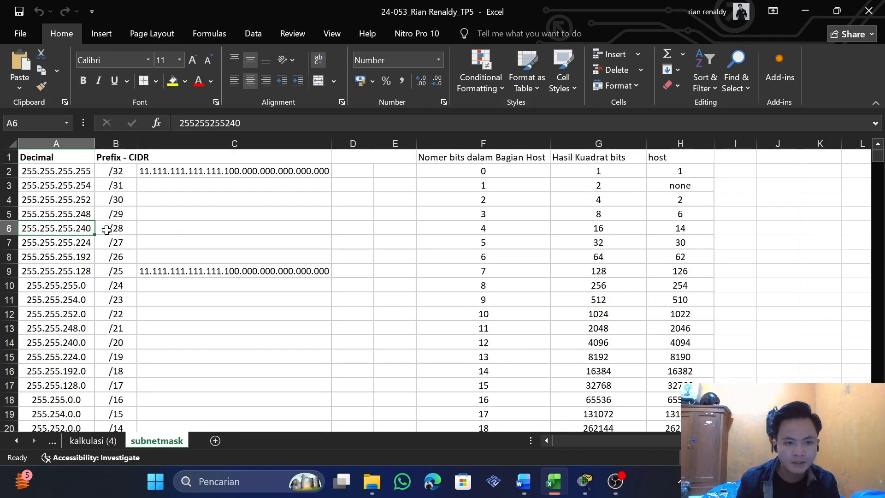
pyautogui.hotkey('ctrl', 'c')
pyautogui.hotkey('alt', 'Tab')
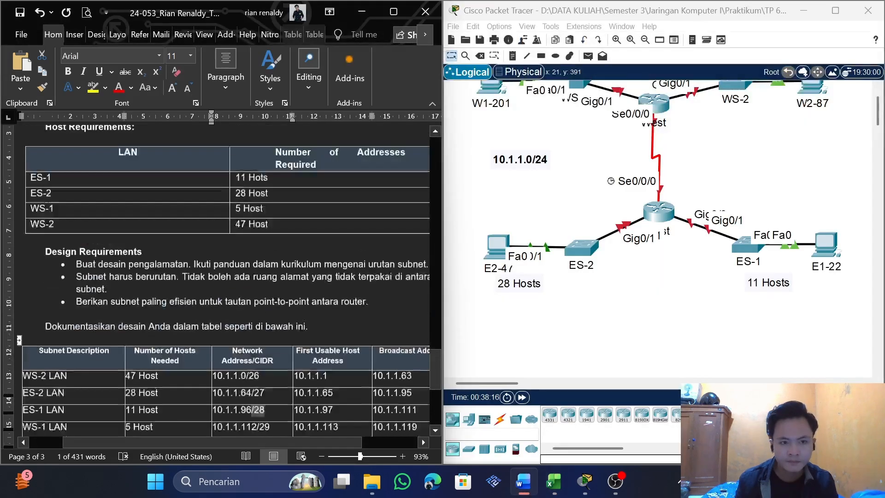
# Paste the mask 255.255.255.240 into the Subnet Mask cell of East's G0/0 in Word, without the extra line break
pyautogui.moveTo(436, 359); pyautogui.dragTo(436, 258)
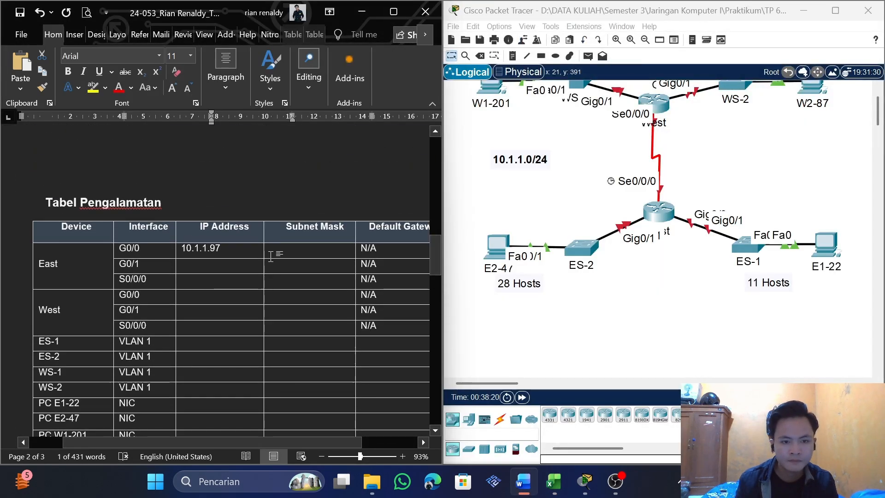
pyautogui.click(303, 250)
pyautogui.hotkey('ctrl', 'v')
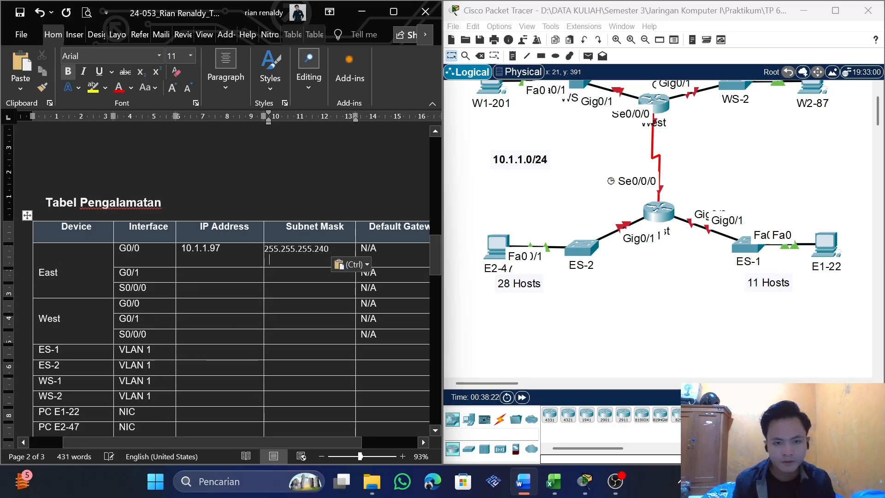
pyautogui.press('BackSpace')
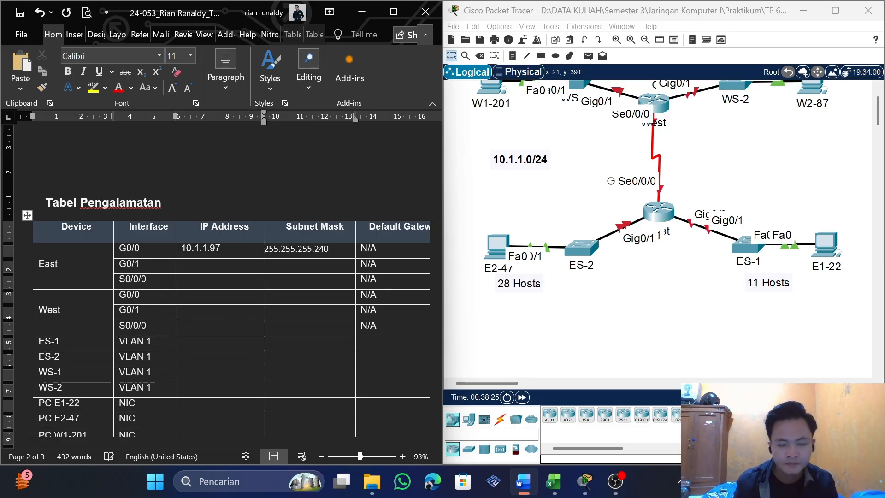
# Copy ES-2 LAN's first usable host address 10.1.1.65 into the IP Address cell of East's G0/1 in the Tabel Pengalamatan table
pyautogui.scroll(-2, 226, 277)
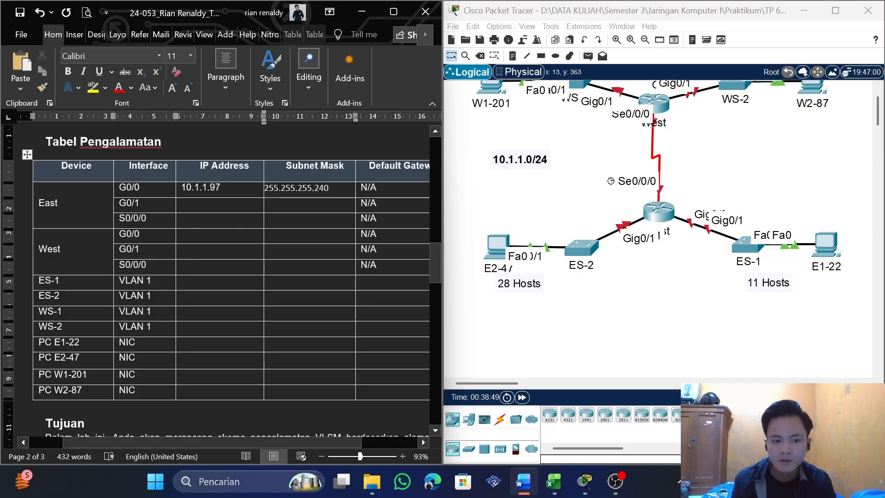
pyautogui.scroll(-8, 230, 277)
pyautogui.scroll(-15, 235, 249)
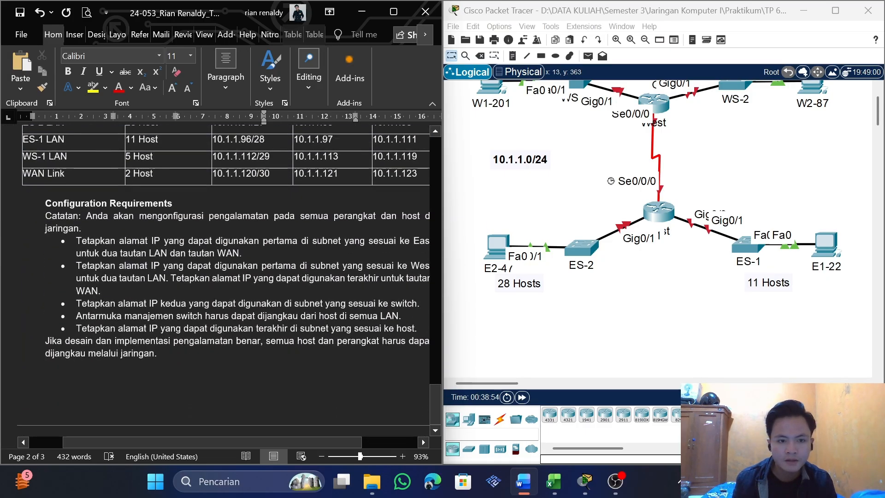
pyautogui.scroll(4, 240, 269)
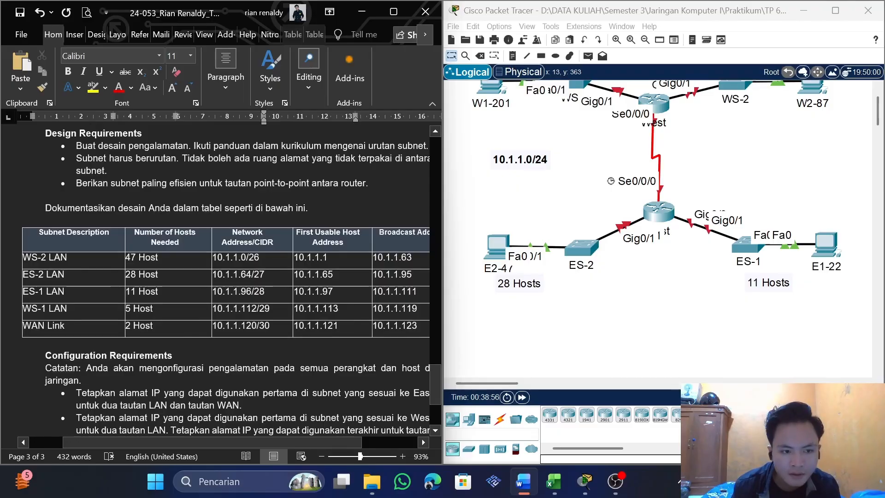
pyautogui.click(333, 288)
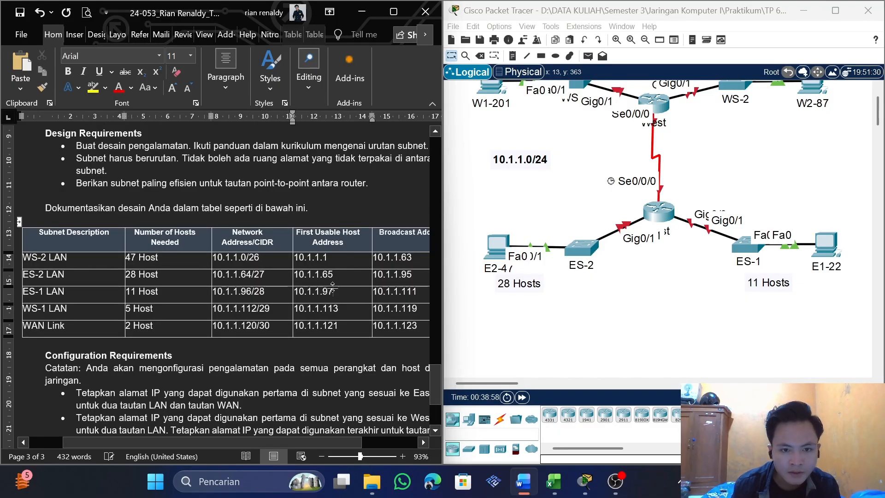
pyautogui.doubleClick(327, 277)
pyautogui.hotkey('ctrl', 'c')
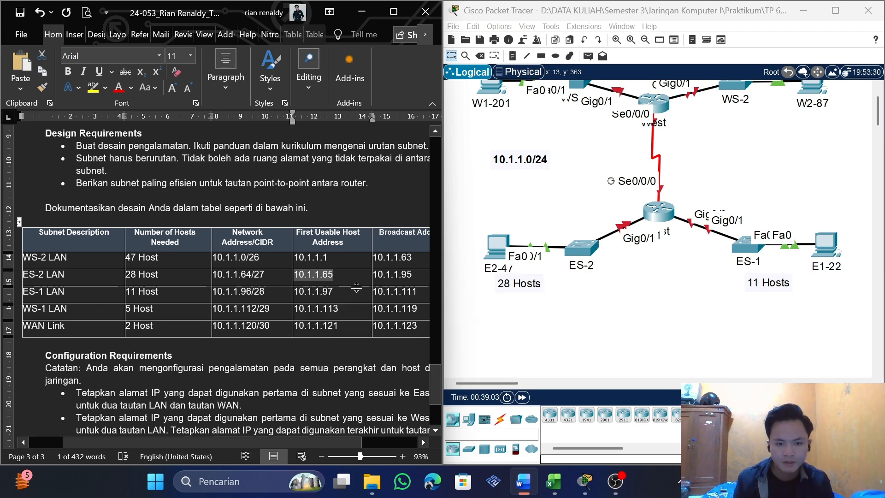
pyautogui.scroll(20, 356, 287)
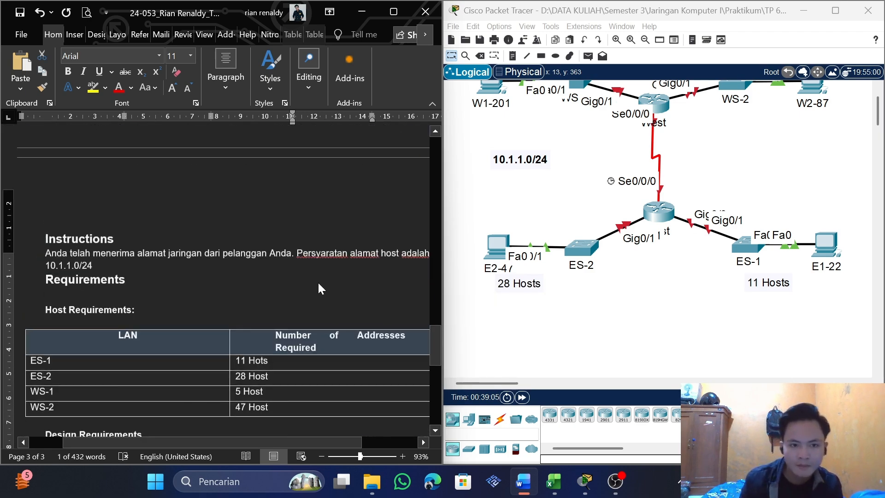
pyautogui.scroll(5, 364, 289)
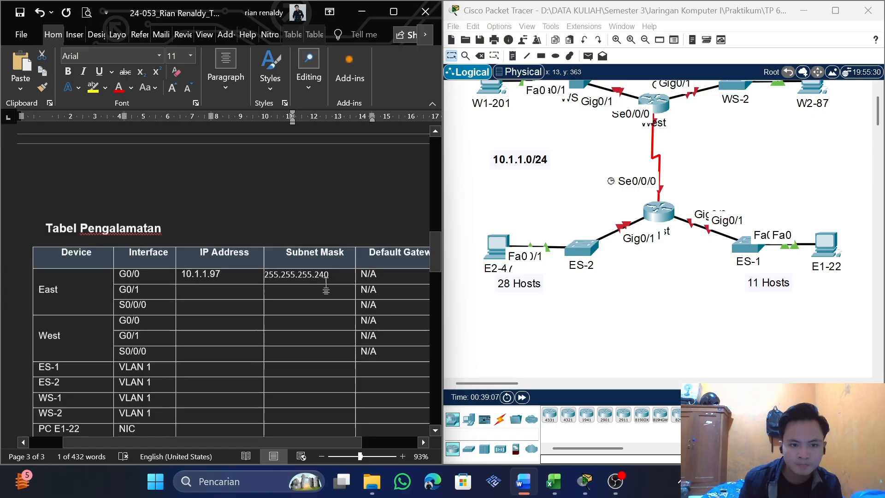
pyautogui.click(218, 307)
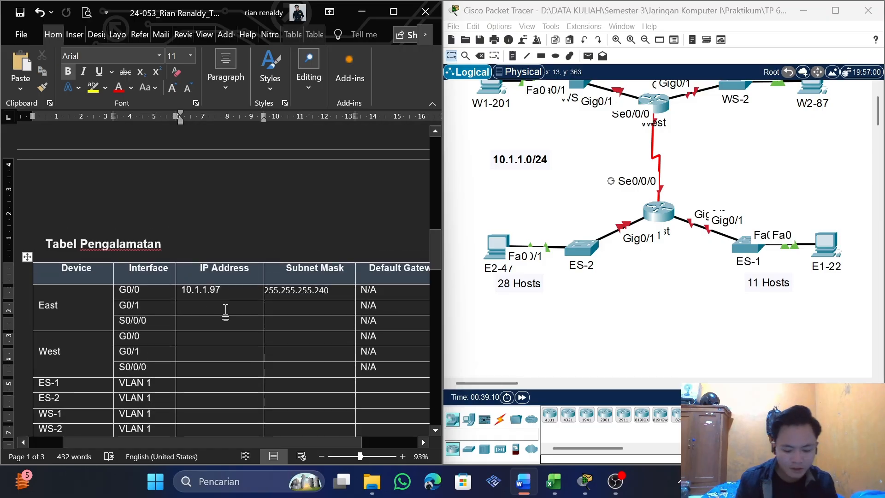
pyautogui.hotkey('ctrl', 'v')
# Look up the /27 mask for ES-2 LAN in the Excel sheet and enter 255.255.255.224 as the Subnet Mask of East's G0/1 in Word
pyautogui.moveTo(433, 258); pyautogui.dragTo(430, 387)
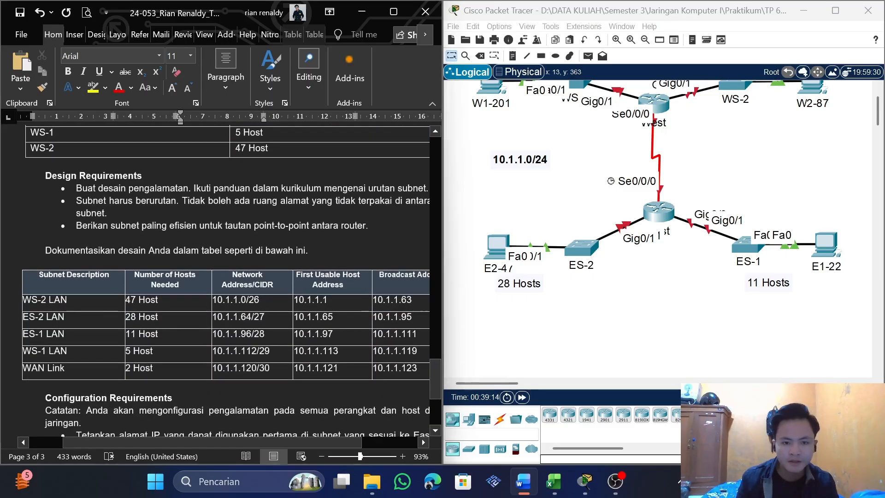
pyautogui.hotkey('alt', 'Tab')
pyautogui.click(92, 242)
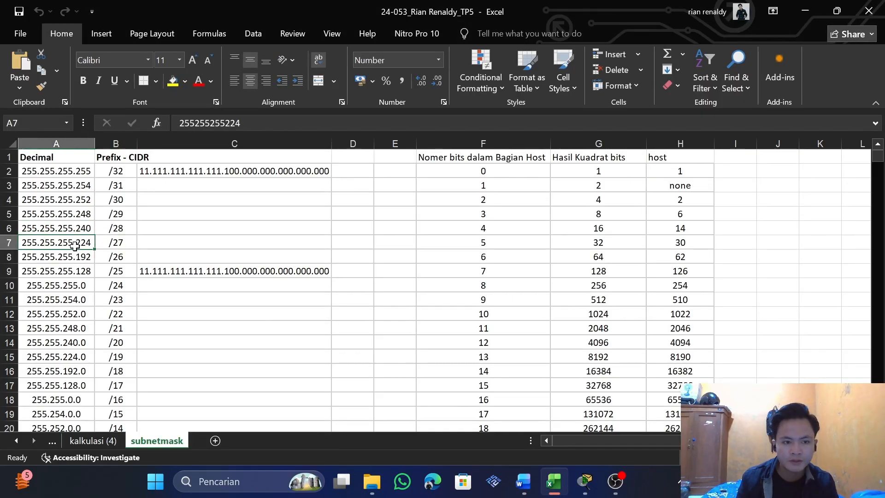
pyautogui.hotkey('alt', 'Tab')
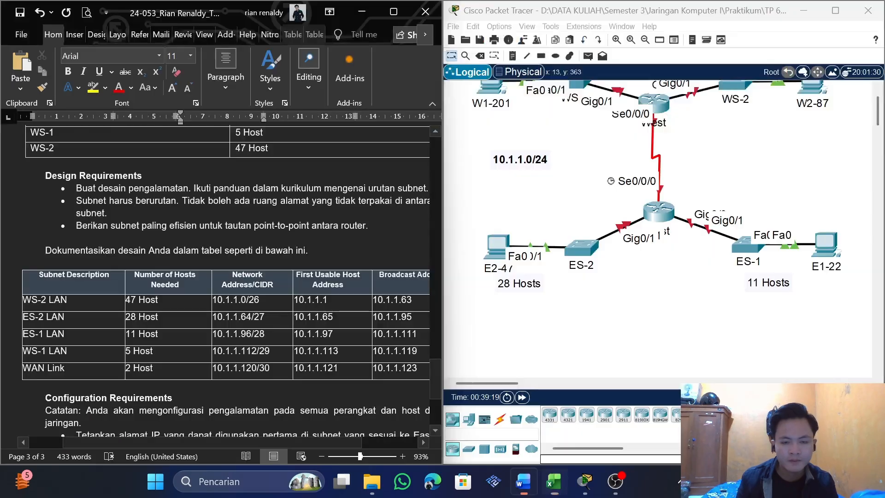
pyautogui.moveTo(432, 383); pyautogui.dragTo(440, 247)
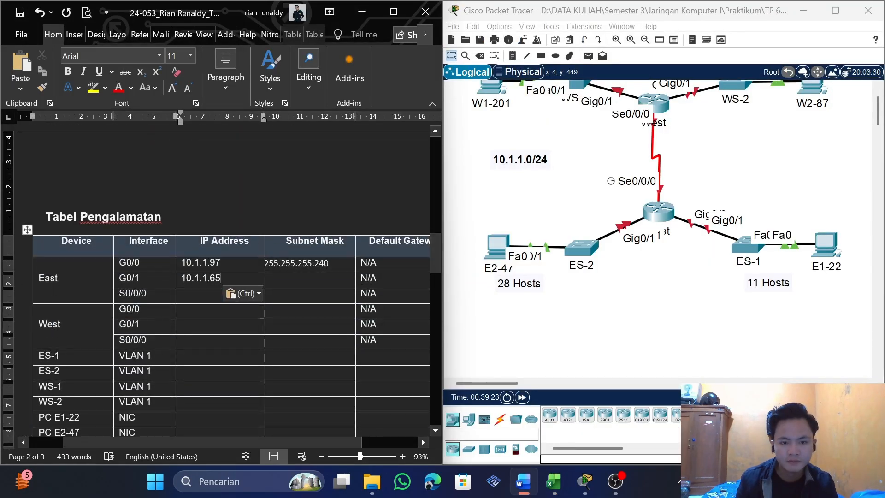
pyautogui.click(330, 263)
pyautogui.moveTo(330, 263); pyautogui.dragTo(264, 263)
pyautogui.hotkey('ctrl', 'c')
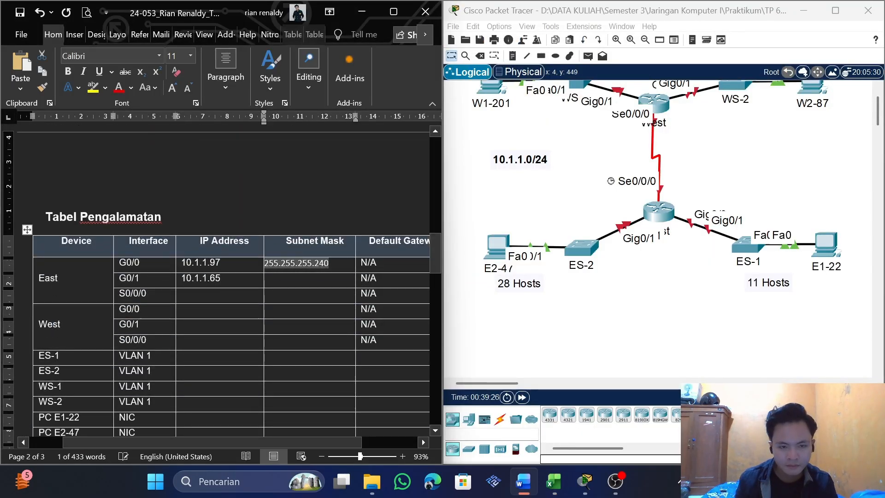
pyautogui.click(271, 278)
pyautogui.hotkey('ctrl', 'v')
pyautogui.press('BackSpace')
pyautogui.press('BackSpace')
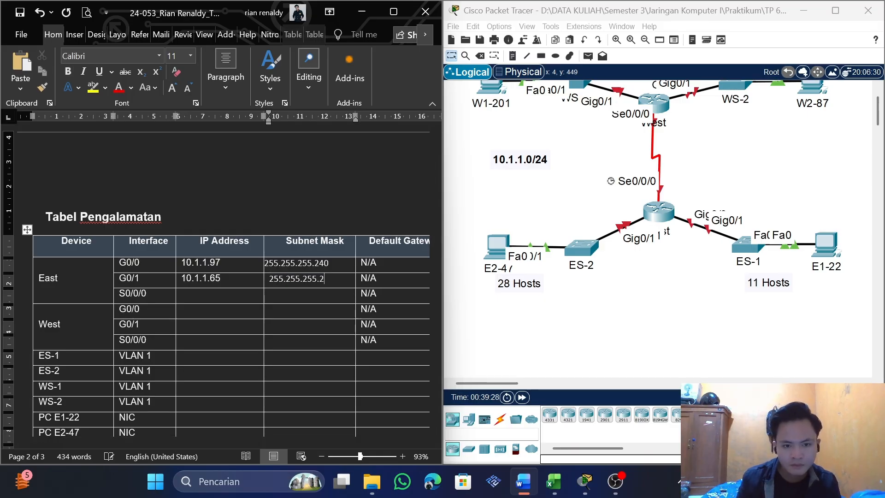
# Set the font of the subnet masks for East's G0/0 and G0/1 to Arial
pyautogui.moveTo(287, 278); pyautogui.dragTo(287, 264)
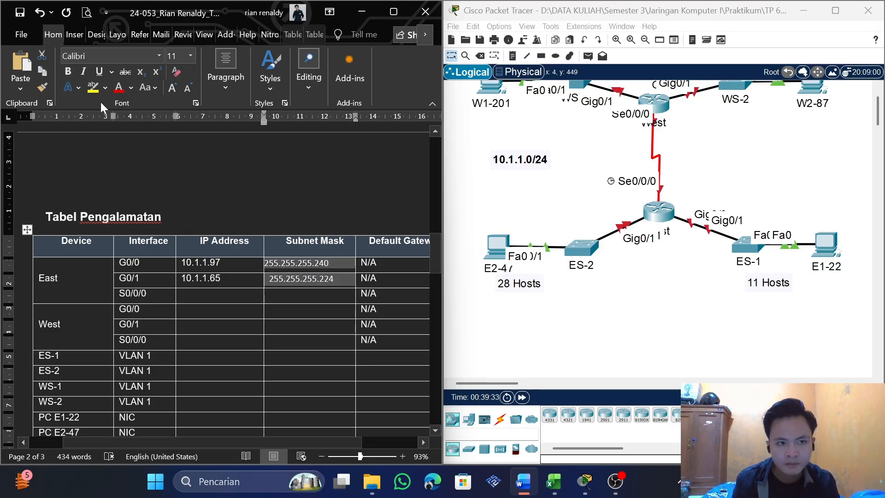
pyautogui.click(104, 56)
pyautogui.write('Arial')
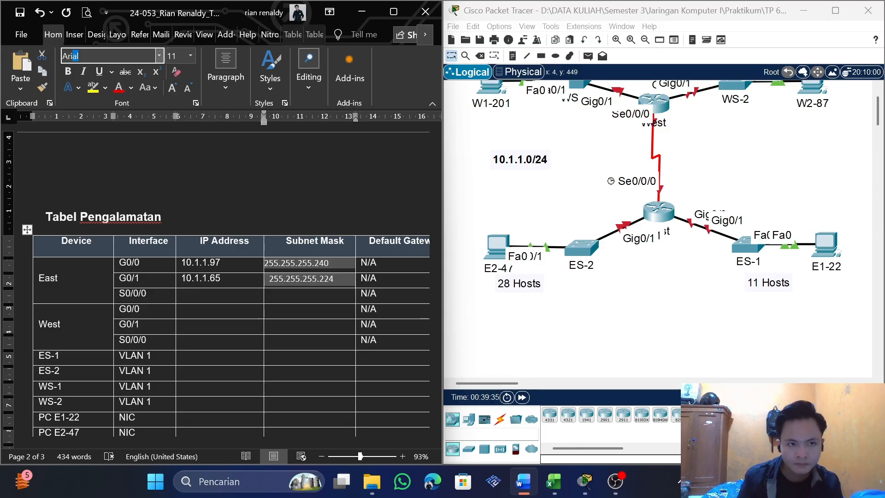
pyautogui.press('Return')
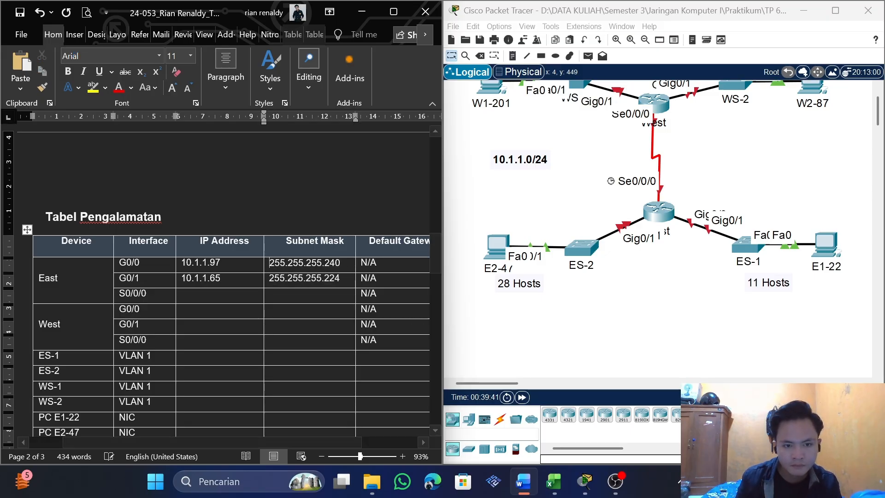
pyautogui.click(272, 294)
pyautogui.scroll(-2, 206, 240)
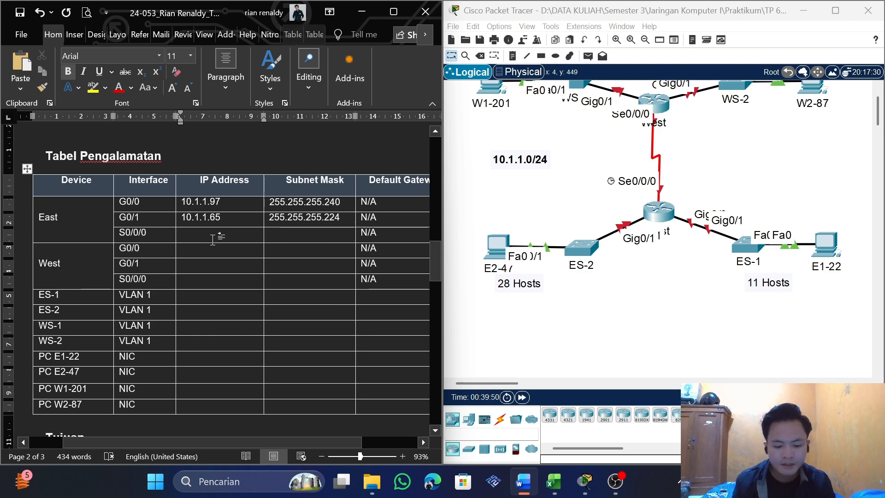
pyautogui.click(666, 212)
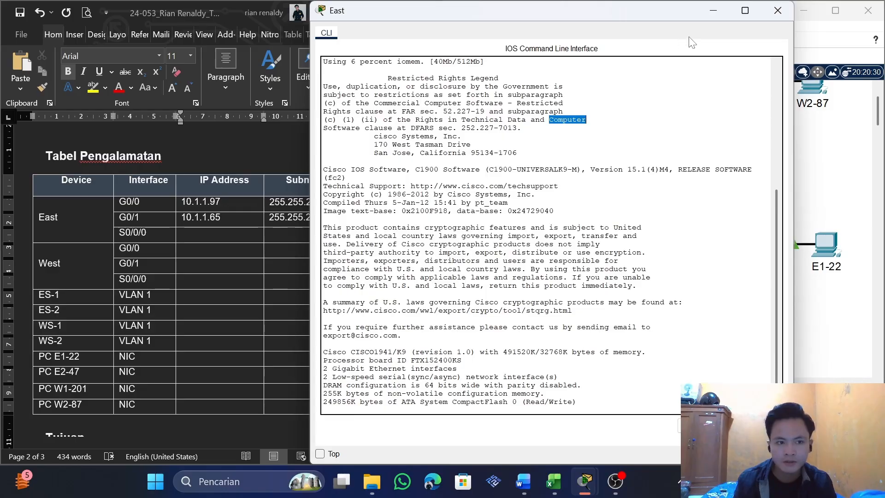
pyautogui.click(777, 10)
pyautogui.click(662, 210)
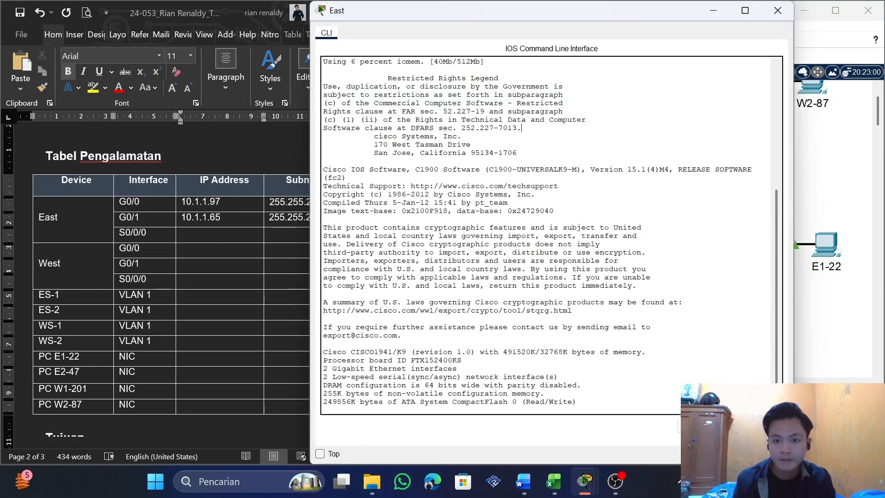
pyautogui.click(777, 11)
# Copy the WAN Link's first usable host address 10.1.1.121 from the subnet table into the IP Address cell of East's S0/0/0
pyautogui.scroll(-10, 294, 286)
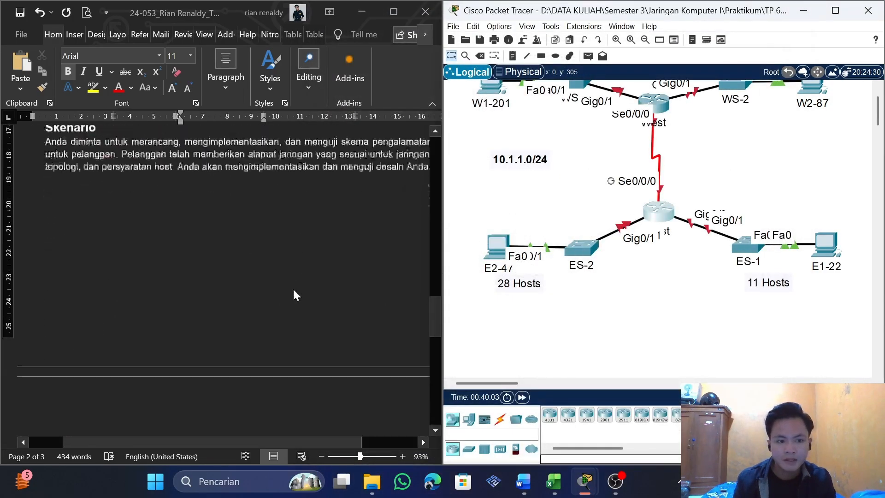
pyautogui.scroll(-9, 289, 314)
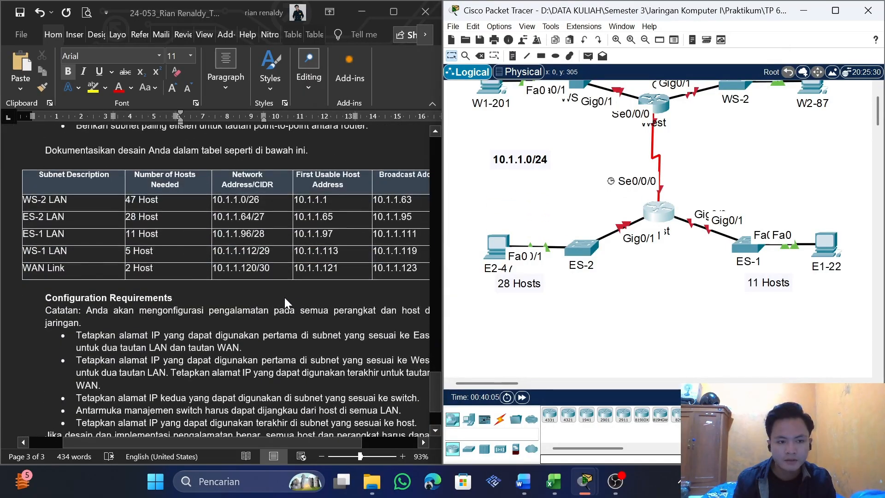
pyautogui.scroll(2, 286, 300)
pyautogui.moveTo(66, 330); pyautogui.dragTo(22, 329)
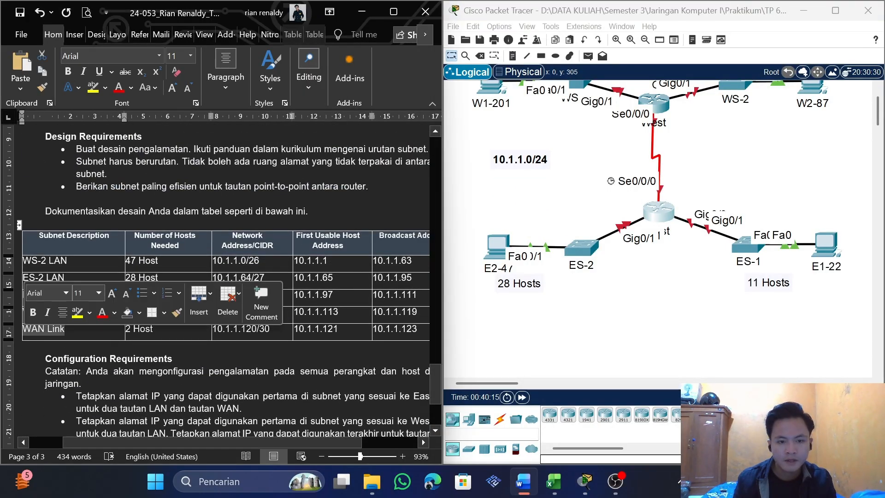
pyautogui.moveTo(339, 329)
pyautogui.mouseDown()
pyautogui.moveTo(294, 329)
pyautogui.moveTo(339, 329)
pyautogui.mouseUp()
pyautogui.click(315, 329)
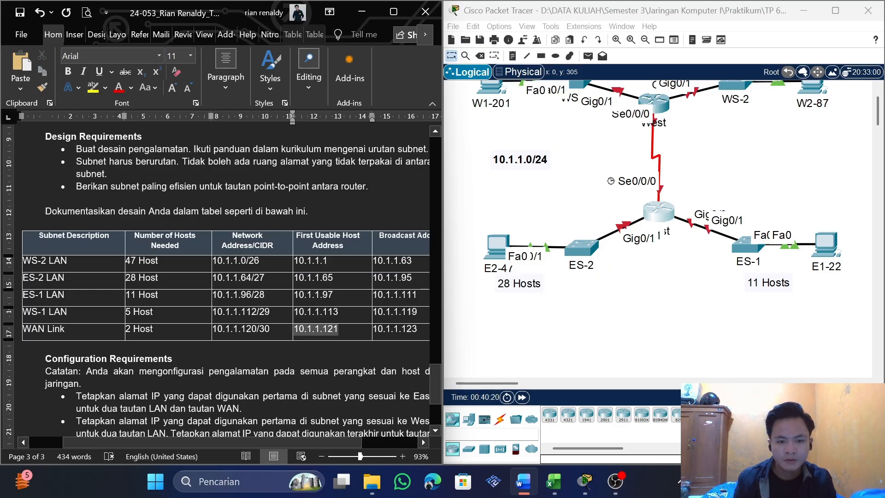
pyautogui.hotkey('ctrl', 'c')
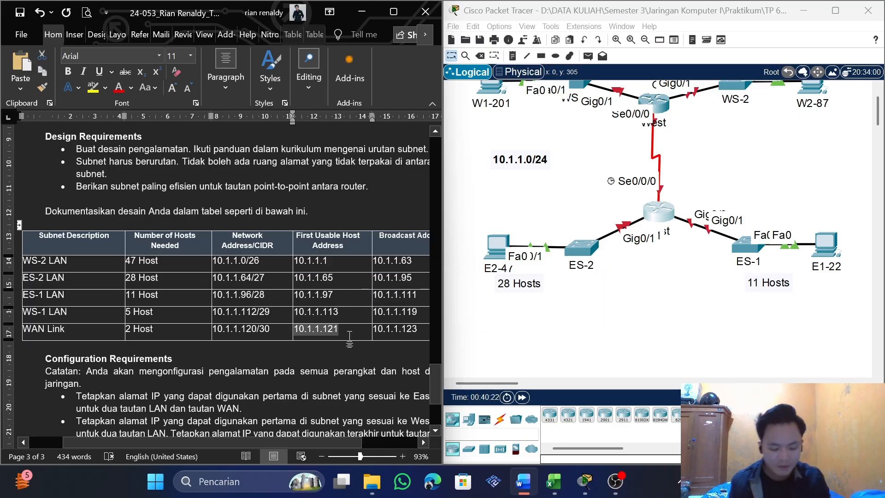
pyautogui.scroll(5, 339, 329)
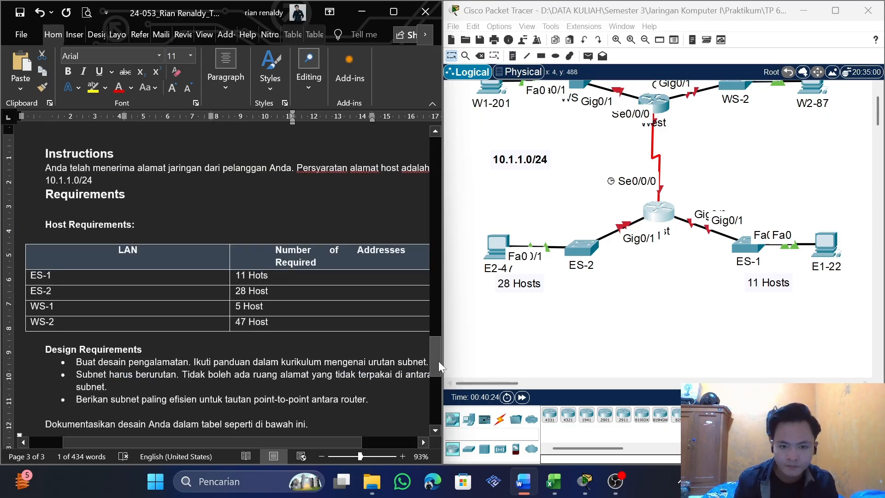
pyautogui.moveTo(437, 360); pyautogui.dragTo(429, 251)
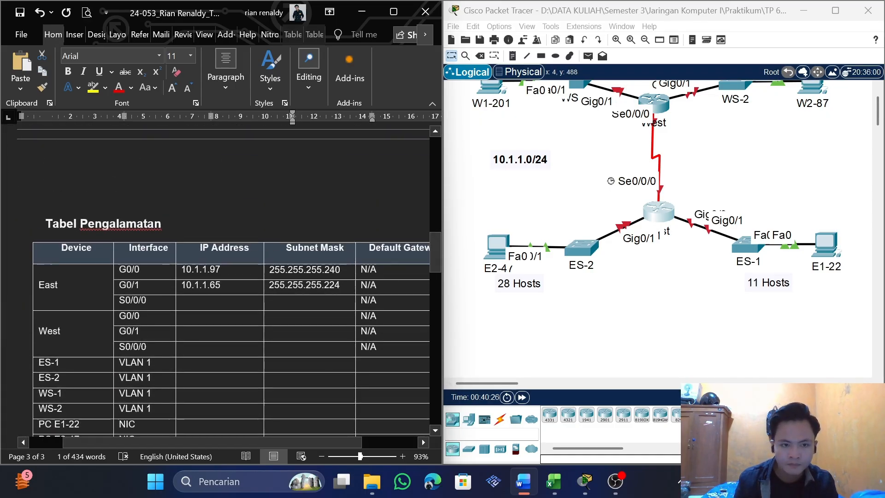
pyautogui.click(210, 300)
pyautogui.hotkey('ctrl', 'v')
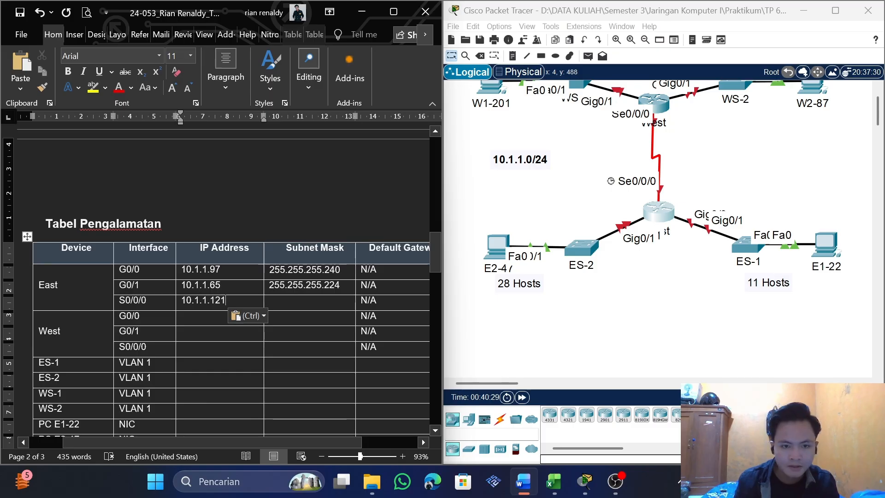
# Check the WAN Link's prefix in the subnet table and look up the /30 mask in the Excel subnetmask sheet
pyautogui.moveTo(435, 253); pyautogui.dragTo(428, 385)
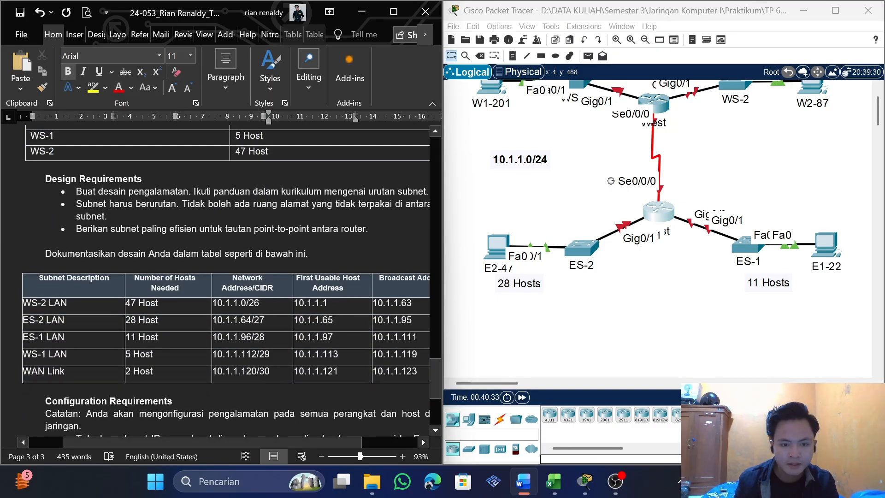
pyautogui.hotkey('alt', 'Tab')
pyautogui.hotkey('alt', 'Tab')
pyautogui.hotkey('alt', 'Tab')
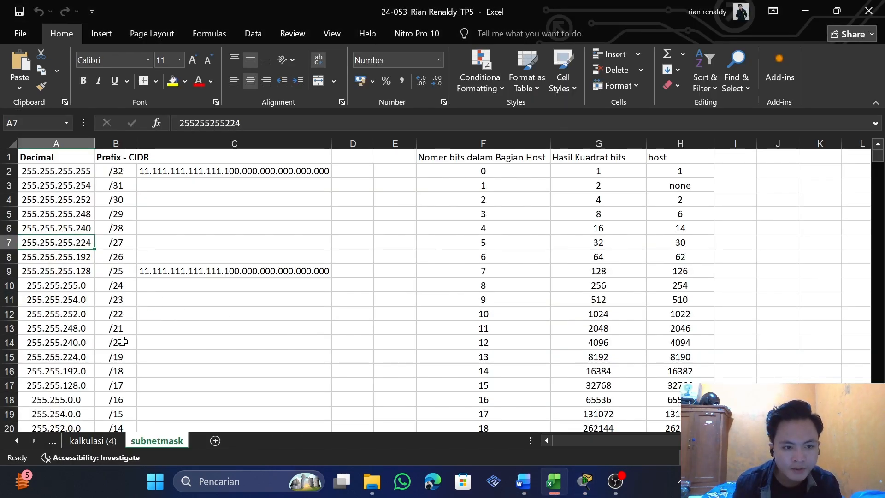
pyautogui.click(114, 203)
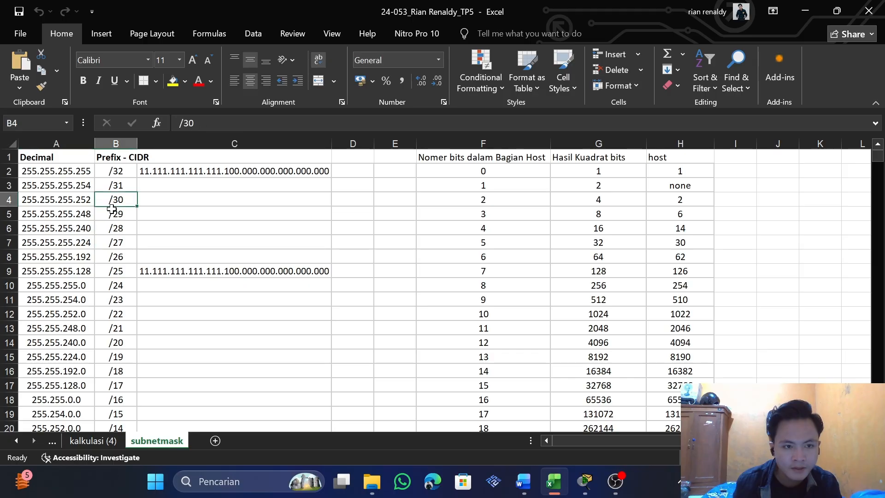
pyautogui.hotkey('alt', 'Tab')
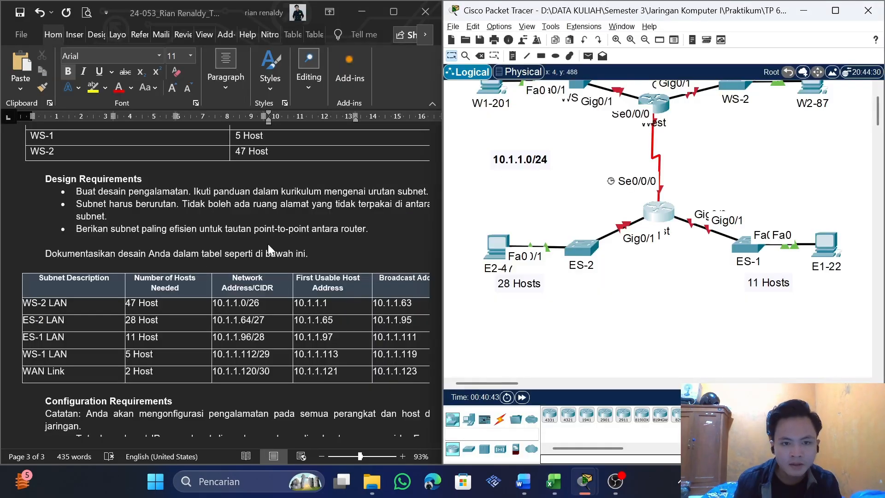
# Reuse the mask of East's G0/1 for the Subnet Mask of East's S0/0/0 in Word and change it to 255.255.255.252
pyautogui.scroll(5, 268, 244)
pyautogui.scroll(-4, 281, 259)
pyautogui.scroll(2, 286, 288)
pyautogui.moveTo(435, 346); pyautogui.dragTo(424, 267)
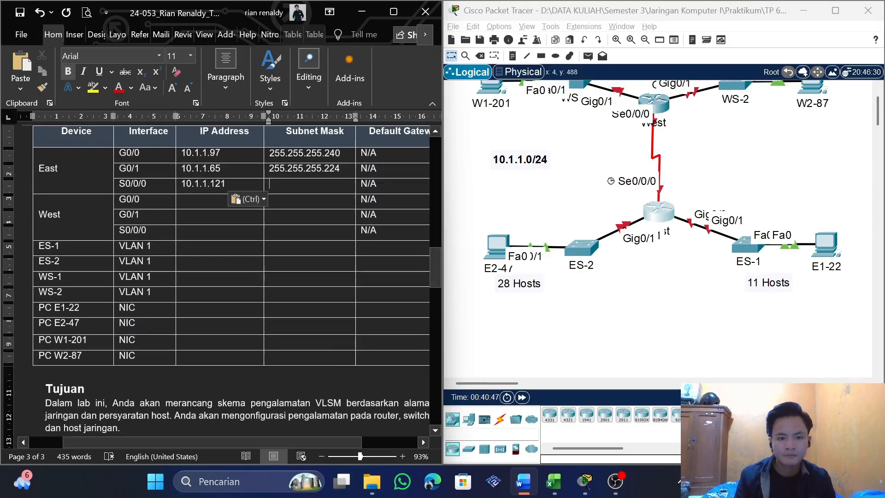
pyautogui.moveTo(335, 170); pyautogui.dragTo(270, 172)
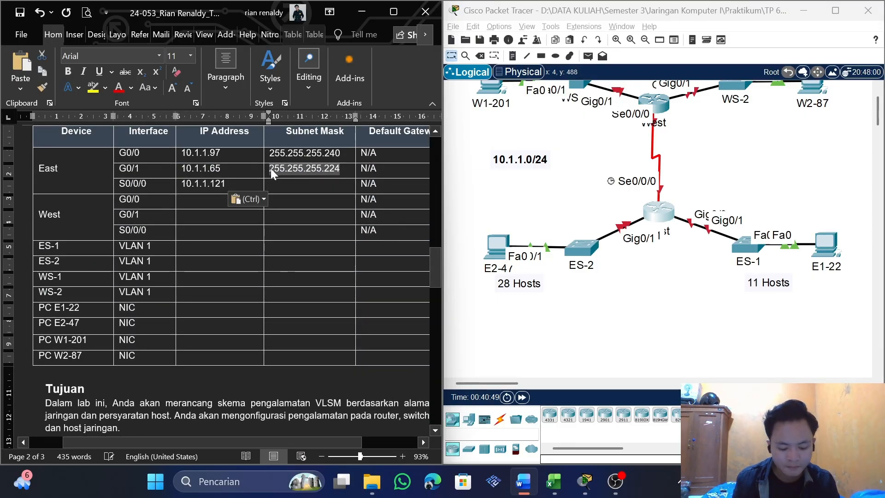
pyautogui.hotkey('ctrl', 'c')
pyautogui.click(287, 187)
pyautogui.hotkey('ctrl', 'v')
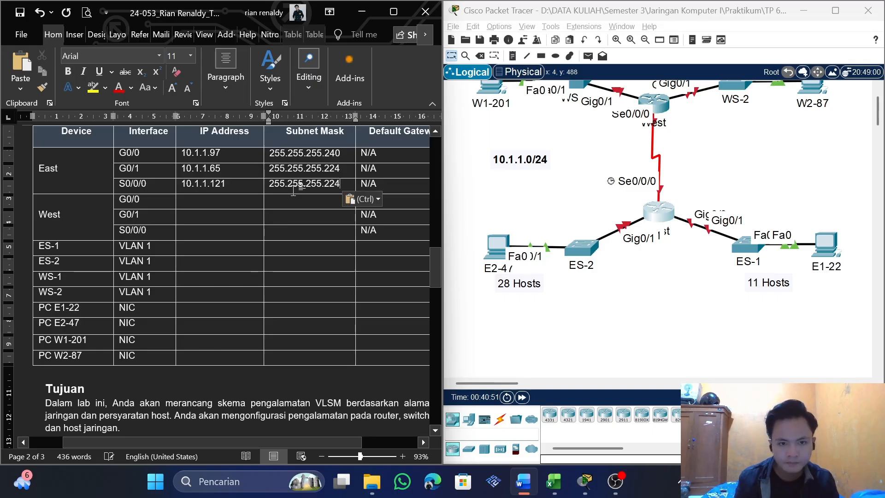
pyautogui.press('BackSpace')
pyautogui.press('BackSpace')
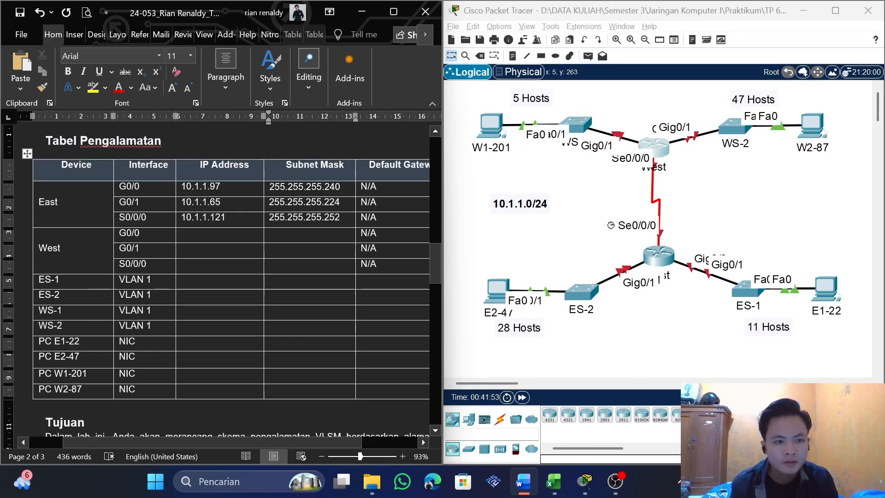
# Examine the West router in the Packet Tracer topology to identify the LAN connected to its G0/0 interface
pyautogui.doubleClick(49, 248)
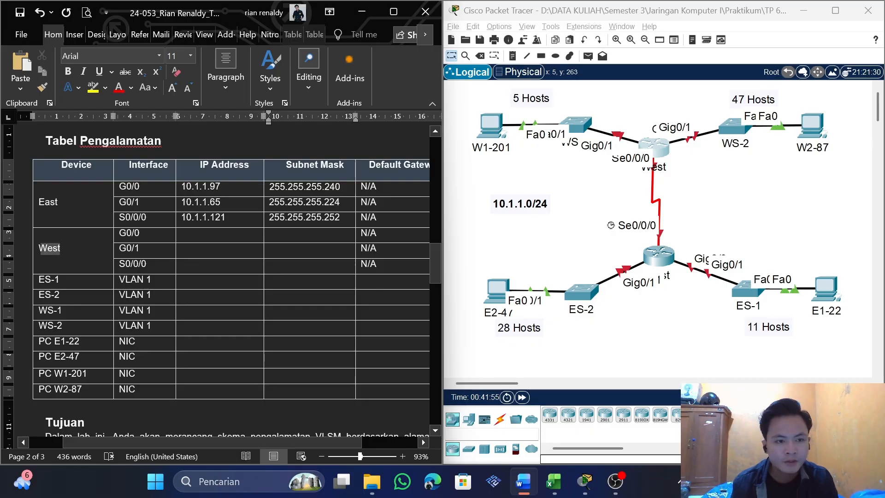
pyautogui.click(657, 158)
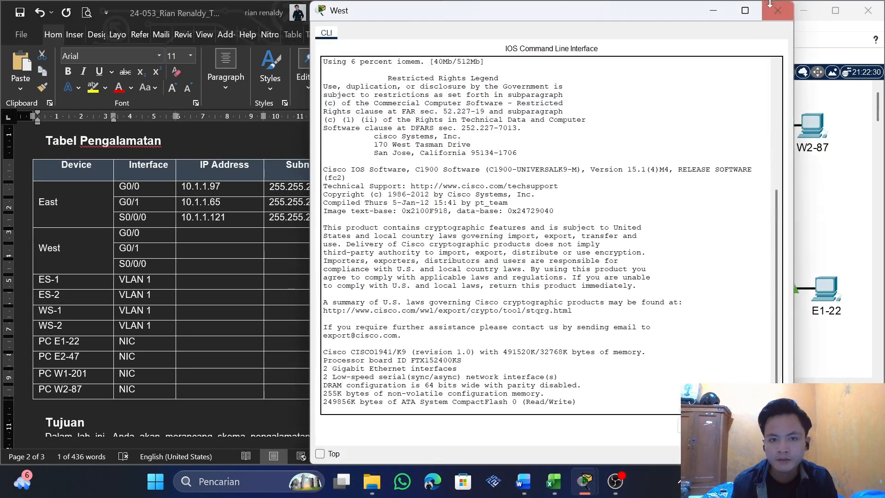
pyautogui.click(772, 5)
pyautogui.click(163, 254)
pyautogui.click(119, 233)
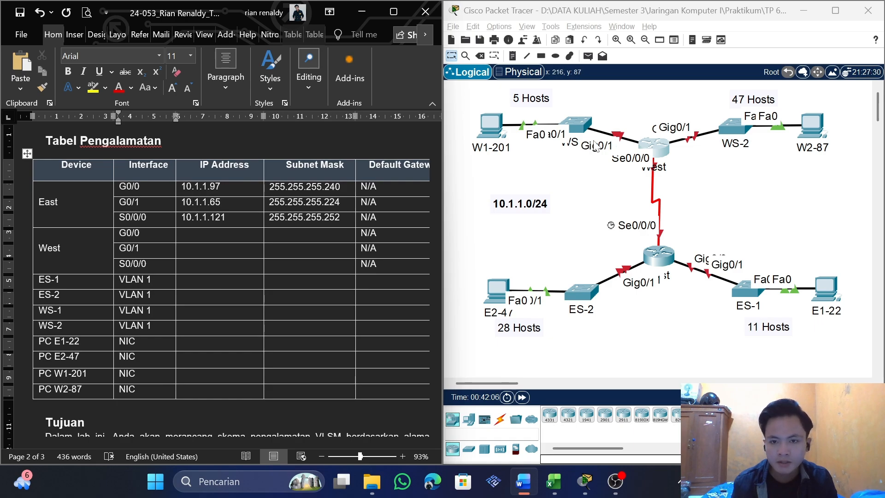
# Copy WS-1 LAN's first usable host address 10.1.1.113 into the IP Address cell of West's G0/0 in the Tabel Pengalamatan table
pyautogui.click(238, 230)
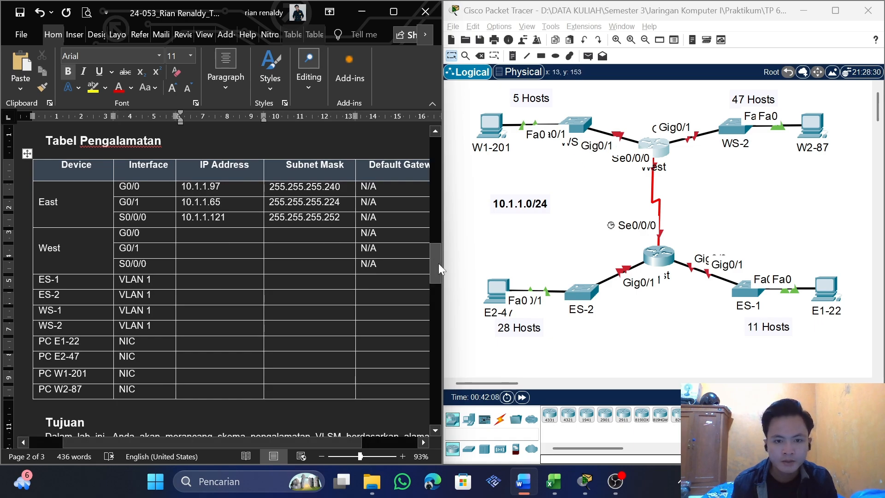
pyautogui.moveTo(438, 264); pyautogui.dragTo(427, 392)
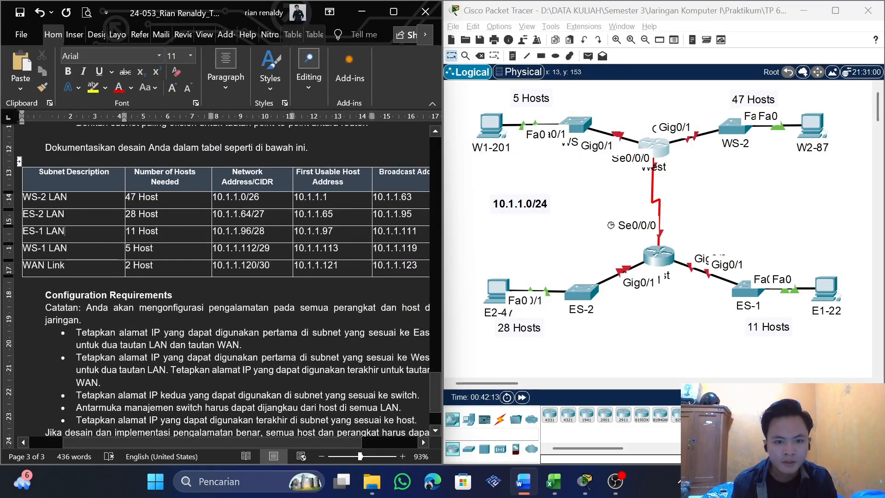
pyautogui.moveTo(339, 249); pyautogui.dragTo(295, 250)
pyautogui.hotkey('ctrl', 'c')
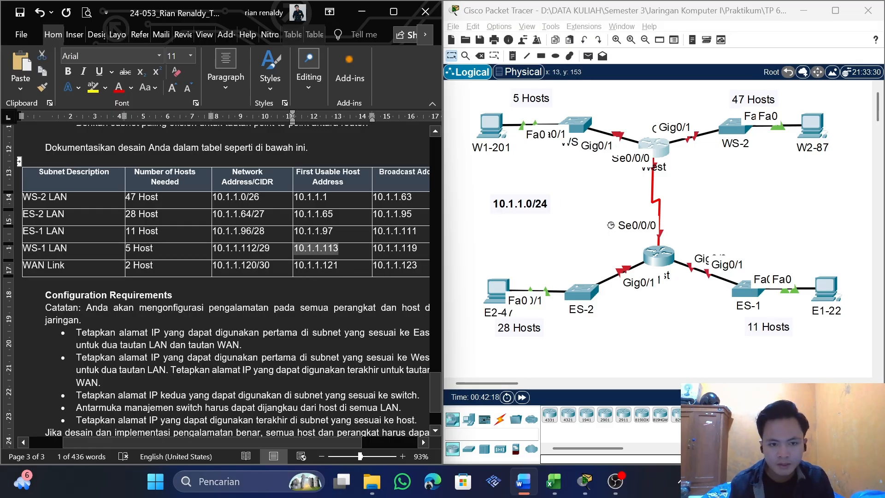
pyautogui.moveTo(435, 399); pyautogui.dragTo(422, 266)
pyautogui.click(203, 264)
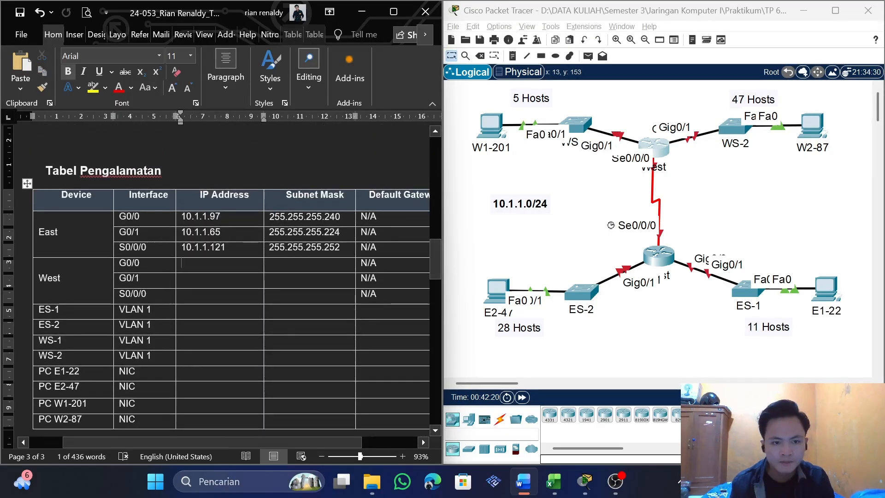
pyautogui.hotkey('ctrl', 'v')
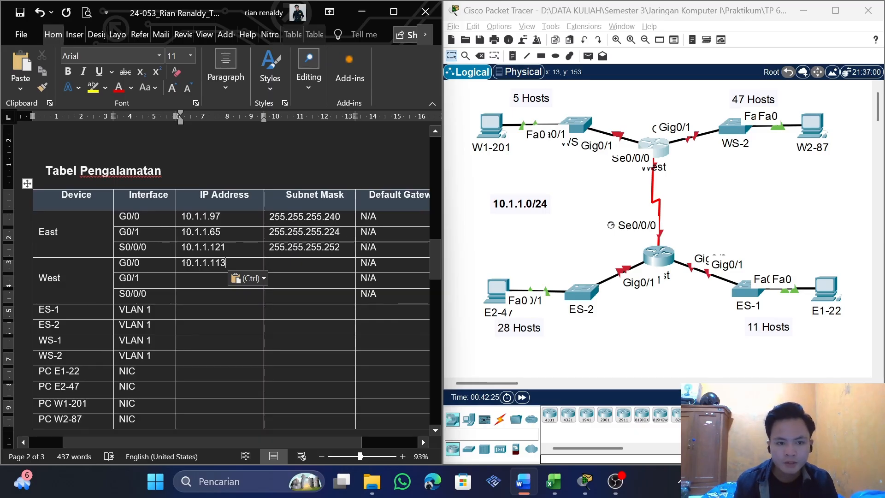
# Check WS-1 LAN's prefix in the subnet table and look up the /29 mask in the Excel subnetmask sheet
pyautogui.moveTo(435, 259); pyautogui.dragTo(435, 248)
pyautogui.hotkey('alt', 'Tab')
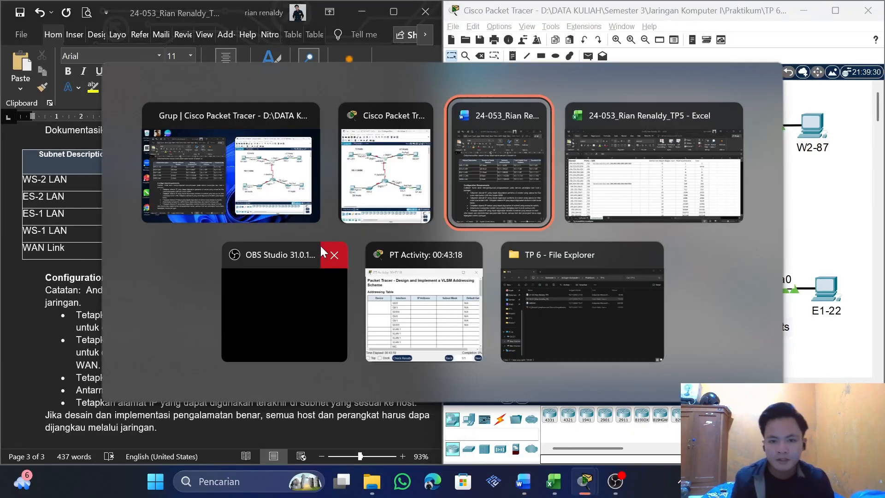
pyautogui.click(125, 213)
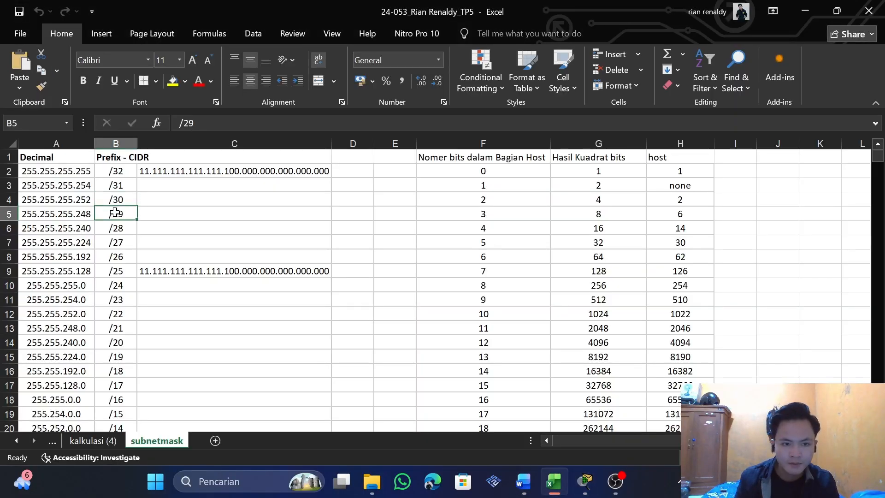
pyautogui.click(79, 216)
pyautogui.hotkey('alt', 'Tab')
# Reuse the mask of East's S0/0/0 for the Subnet Mask of West's G0/0 in Word and change it to 255.255.255.248
pyautogui.scroll(4, 375, 283)
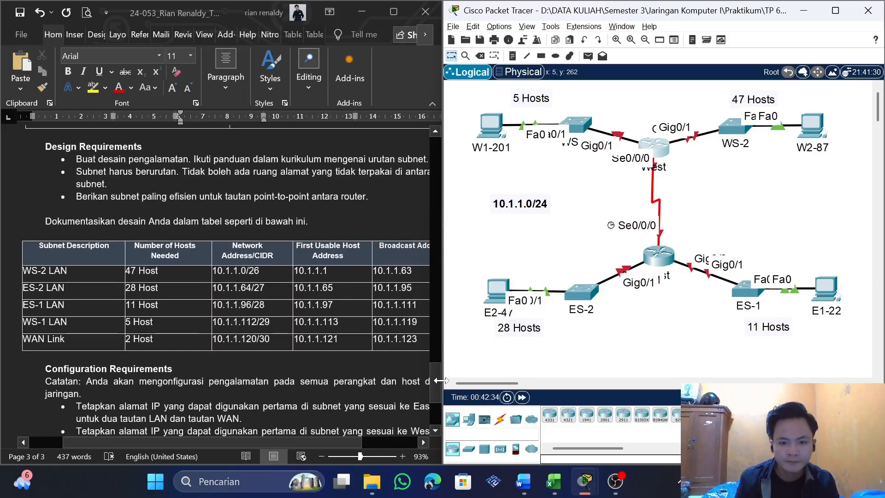
pyautogui.moveTo(436, 381); pyautogui.dragTo(436, 242)
pyautogui.moveTo(340, 371); pyautogui.dragTo(269, 371)
pyautogui.hotkey('ctrl', 'c')
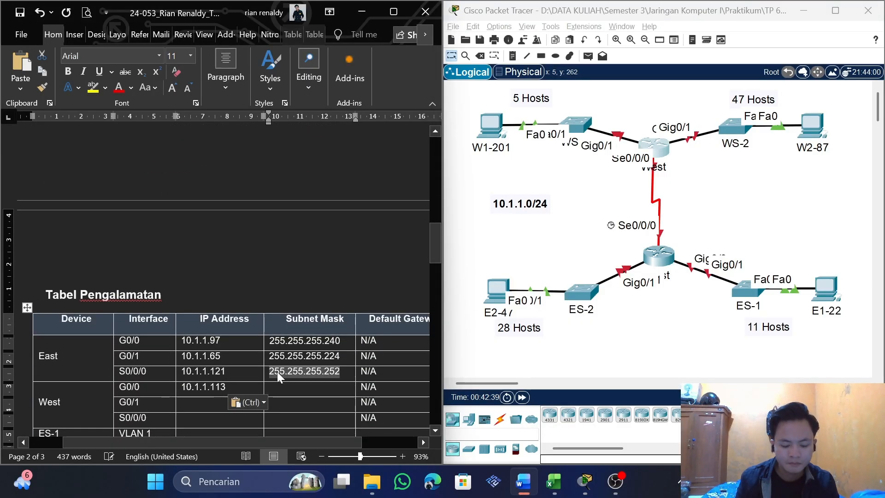
pyautogui.click(270, 387)
pyautogui.hotkey('ctrl', 'v')
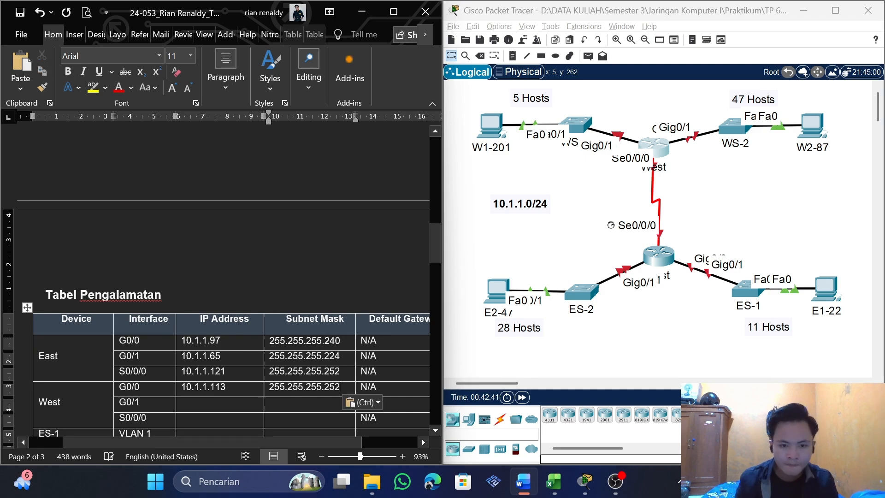
pyautogui.press('BackSpace')
pyautogui.press('BackSpace')
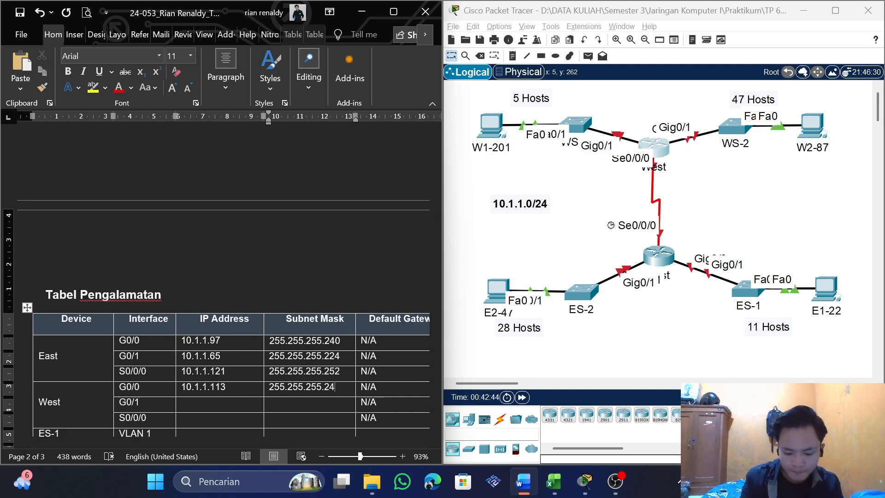
# Copy WS-2 LAN's first usable host address 10.1.1.1 from the subnet table into the IP Address cell of West's G0/1
pyautogui.scroll(-3, 221, 299)
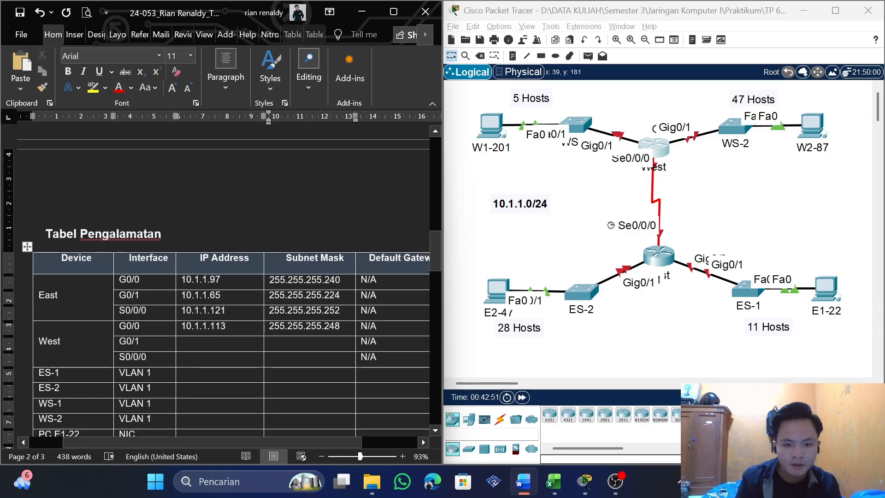
pyautogui.moveTo(433, 255); pyautogui.dragTo(441, 375)
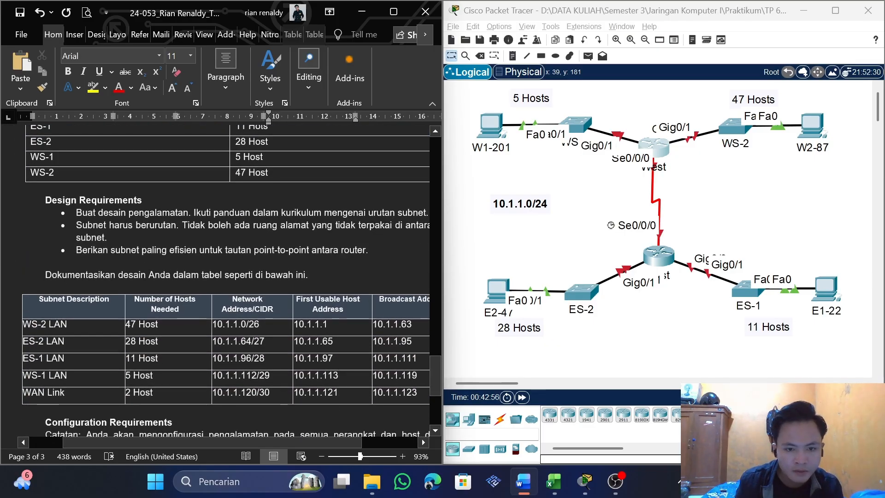
pyautogui.doubleClick(311, 325)
pyautogui.hotkey('ctrl', 'c')
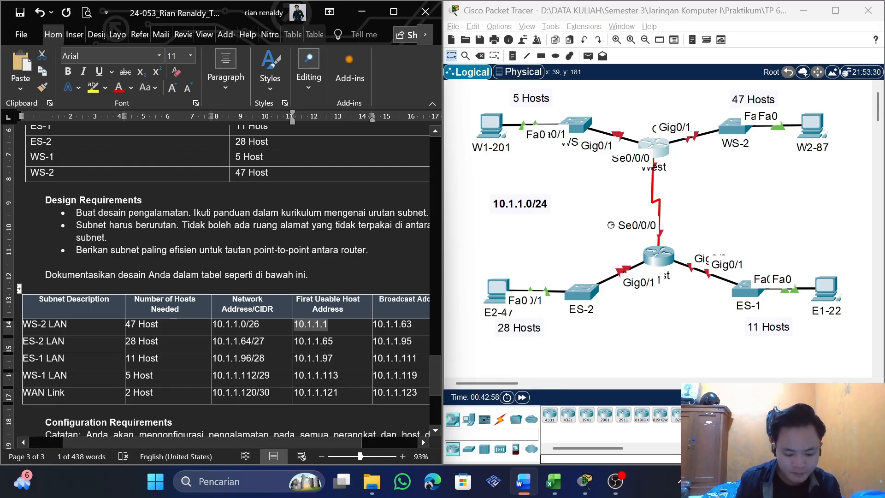
pyautogui.moveTo(432, 370); pyautogui.dragTo(424, 232)
pyautogui.click(212, 334)
pyautogui.hotkey('ctrl', 'v')
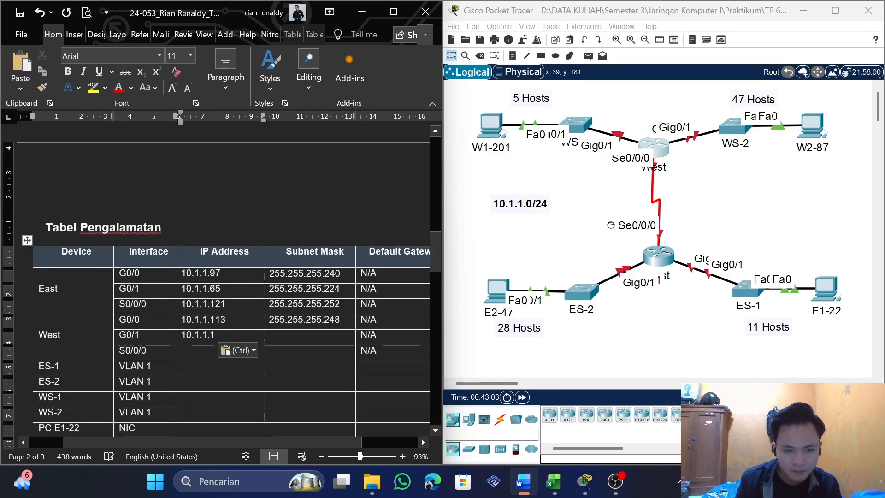
# Check WS-2 LAN's prefix in the subnet table and look up the /26 mask in the Excel subnetmask sheet
pyautogui.moveTo(433, 259); pyautogui.dragTo(425, 392)
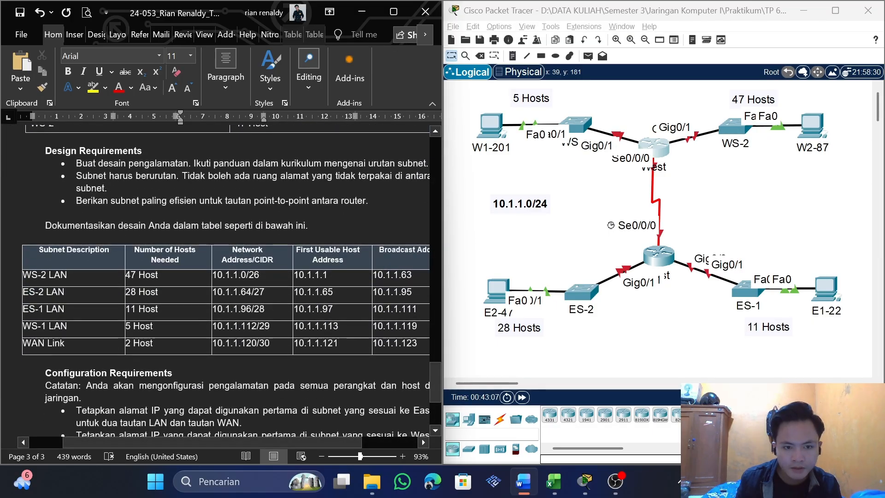
pyautogui.hotkey('alt', 'Tab')
pyautogui.hotkey('alt', 'Tab')
pyautogui.hotkey('alt', 'Tab')
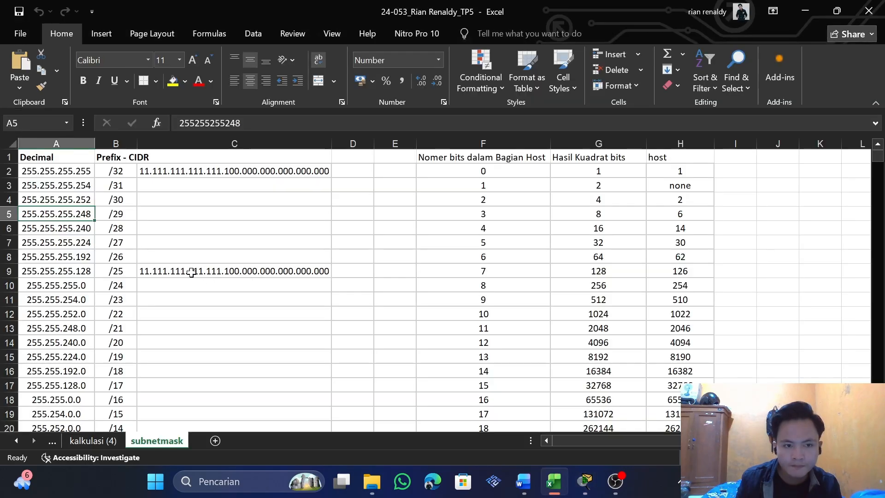
pyautogui.click(125, 256)
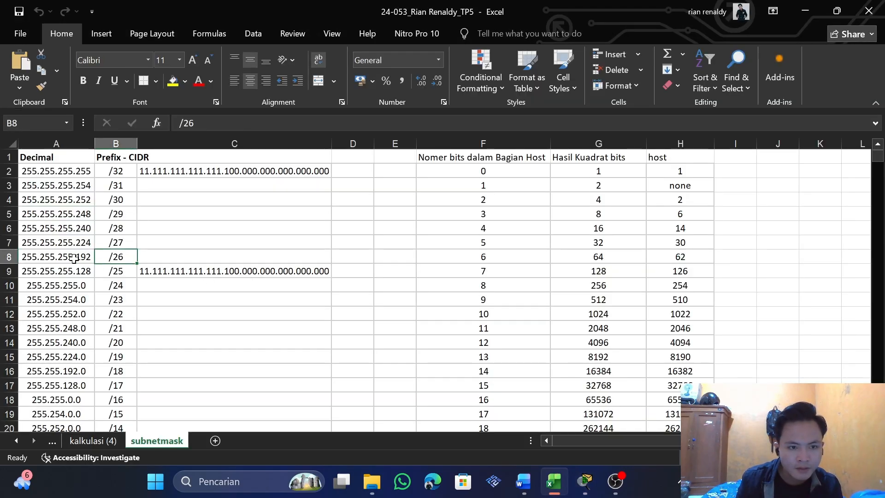
# Back in Word, copy the mask of West's G0/0 into the Subnet Mask of West's G0/1 and change it to 255.255.255.192
pyautogui.hotkey('alt', 'Tab')
pyautogui.hotkey('alt', 'Tab')
pyautogui.hotkey('alt', 'Tab')
pyautogui.hotkey('alt', 'Tab')
pyautogui.hotkey('alt', 'Tab')
pyautogui.hotkey('alt', 'Tab')
pyautogui.hotkey('alt', 'Tab')
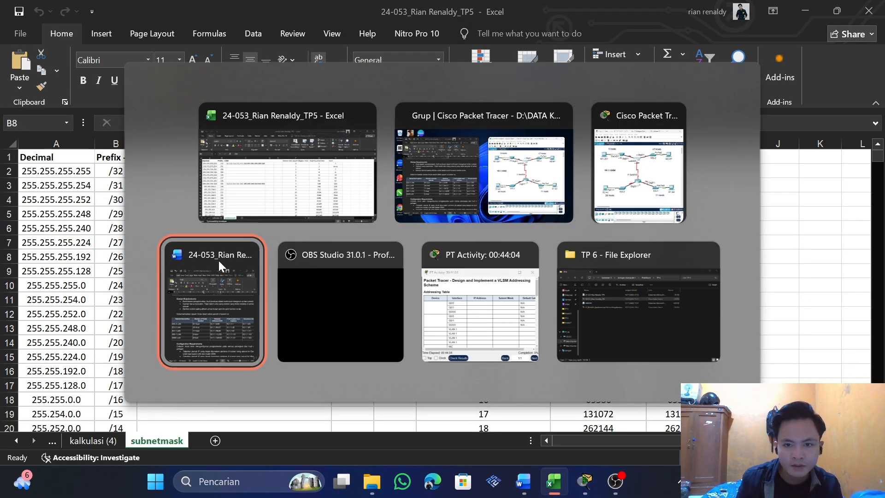
pyautogui.click(218, 260)
pyautogui.moveTo(436, 358); pyautogui.dragTo(430, 248)
pyautogui.moveTo(342, 267); pyautogui.dragTo(270, 269)
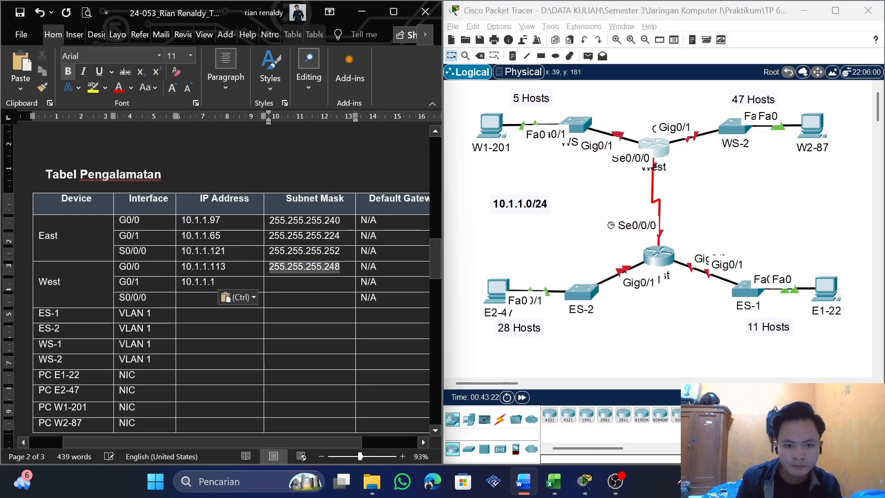
pyautogui.hotkey('ctrl', 'c')
pyautogui.click(292, 283)
pyautogui.hotkey('ctrl', 'v')
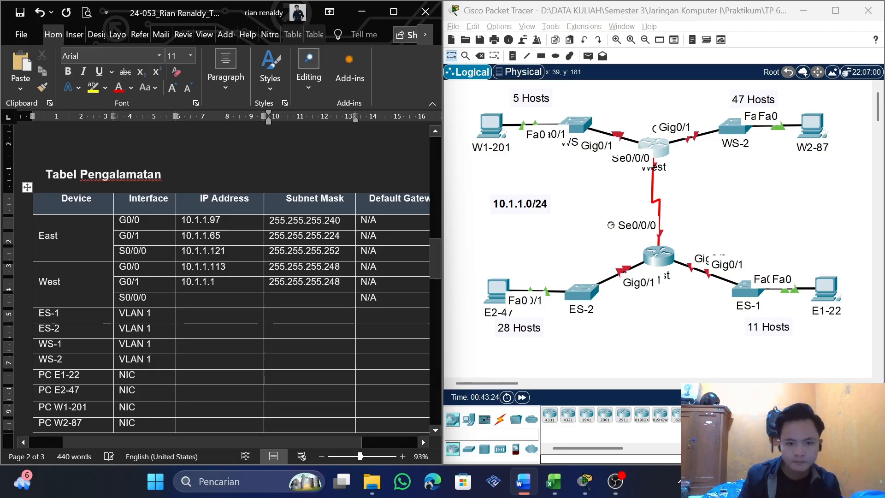
pyautogui.press('BackSpace')
pyautogui.press('BackSpace')
pyautogui.press('BackSpace')
pyautogui.write('192')
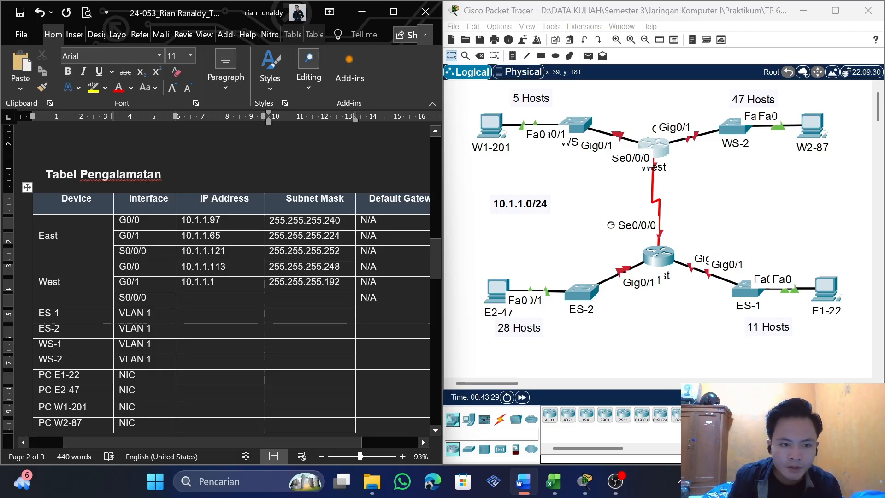
# Reuse the IP address of East's S0/0/0 for the IP Address of West's S0/0/0 and change it to 10.1.1.122
pyautogui.moveTo(147, 298); pyautogui.dragTo(117, 300)
pyautogui.click(148, 297)
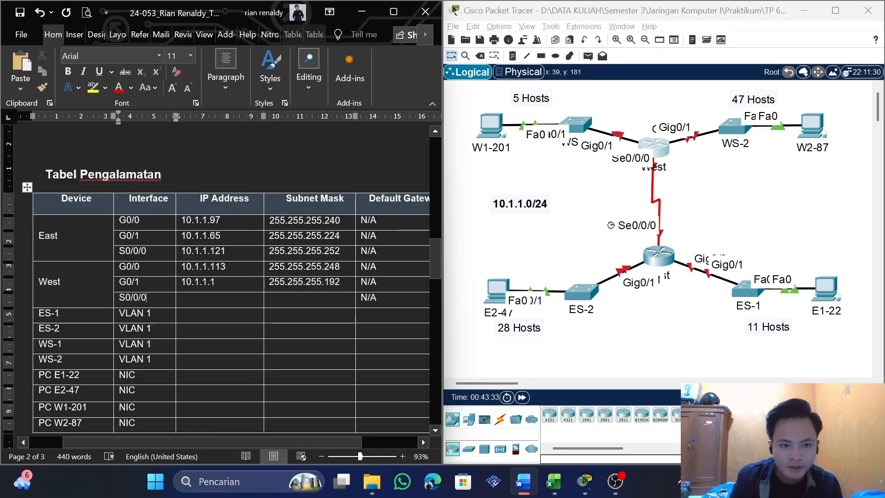
pyautogui.doubleClick(216, 251)
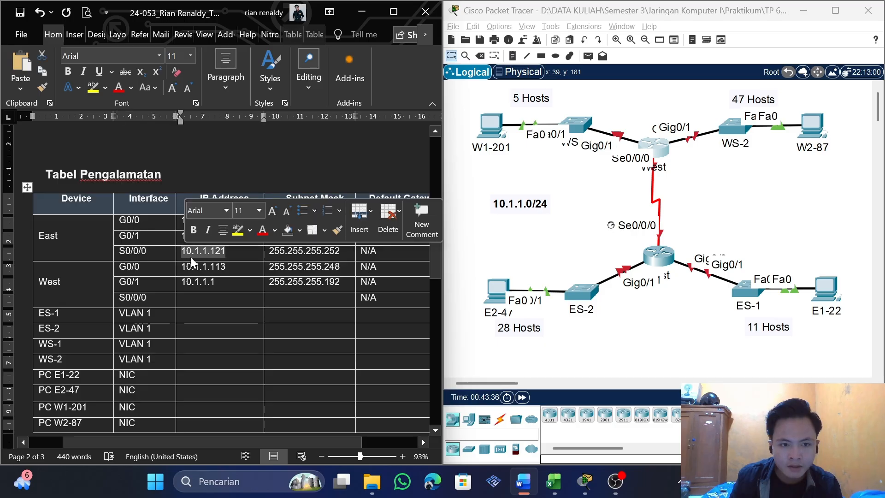
pyautogui.click(210, 297)
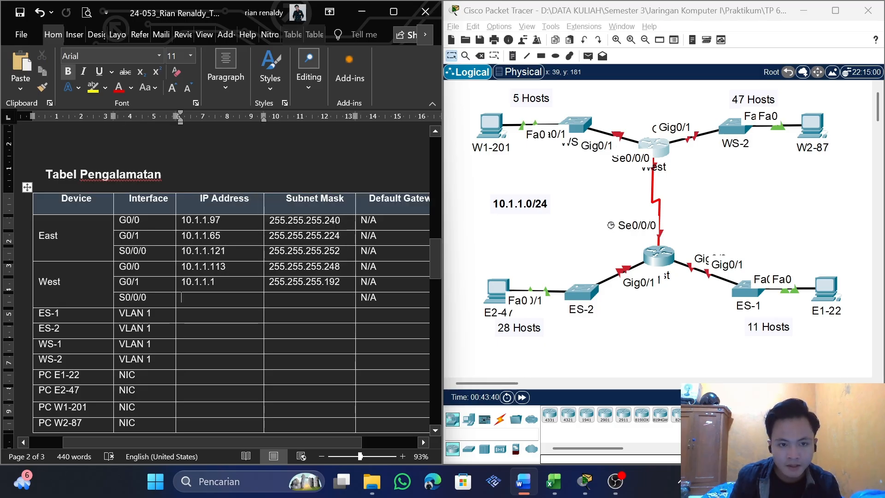
pyautogui.hotkey('ctrl', 'v')
pyautogui.press('BackSpace')
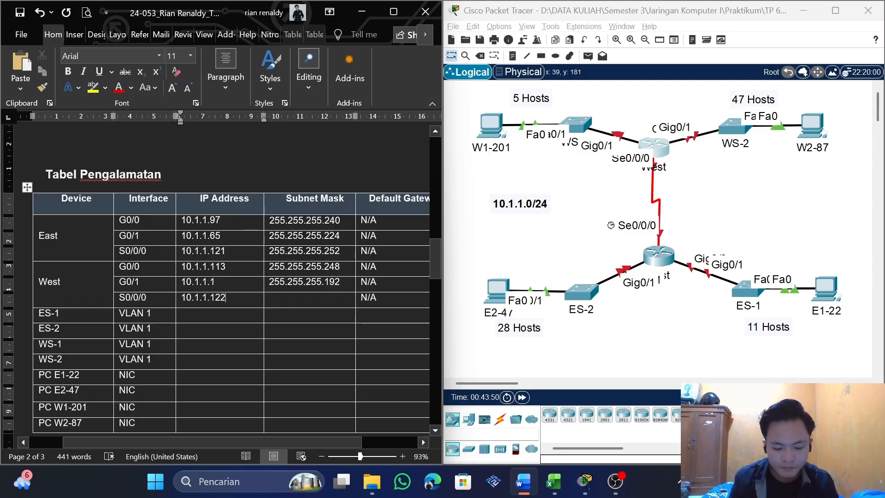
# Copy the mask 255.255.255.252 from East's S0/0/0 into the Subnet Mask cell of West's S0/0/0
pyautogui.moveTo(340, 252); pyautogui.dragTo(269, 251)
pyautogui.hotkey('ctrl', 'c')
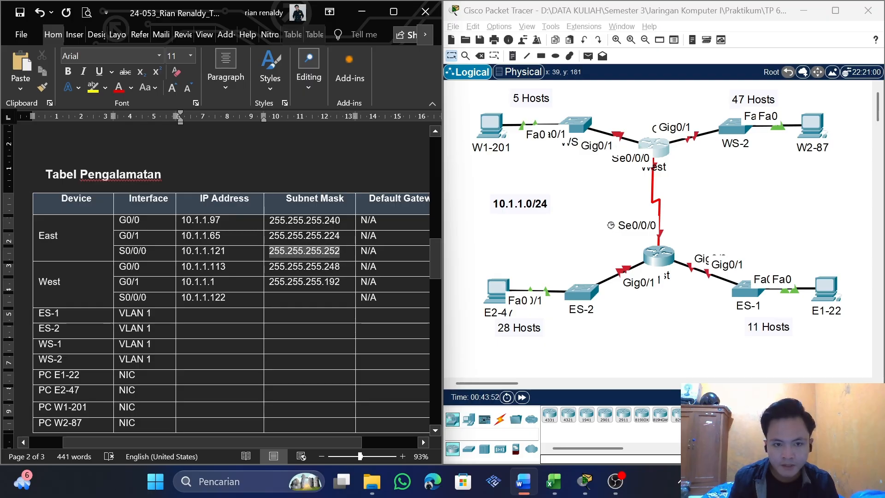
pyautogui.click(287, 298)
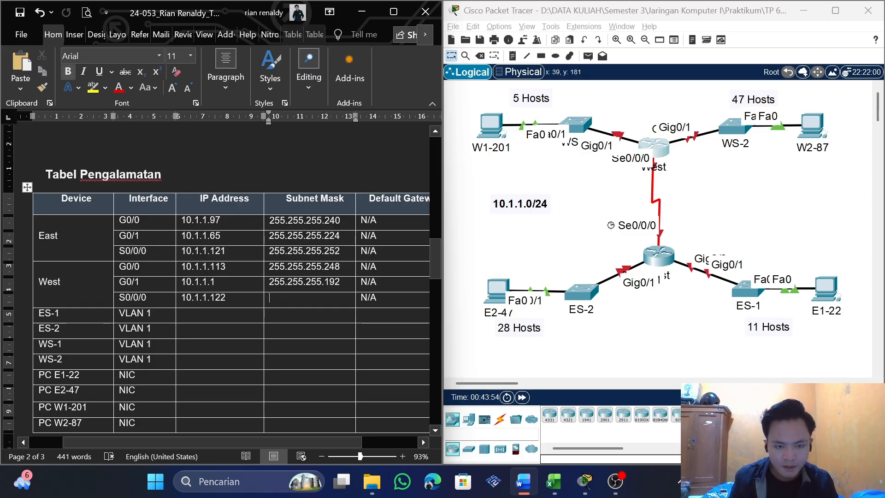
pyautogui.hotkey('ctrl', 'v')
# Check the ES-1 LAN row of the subnet table and the switch addressing rule under Configuration Requirements
pyautogui.scroll(-2, 224, 281)
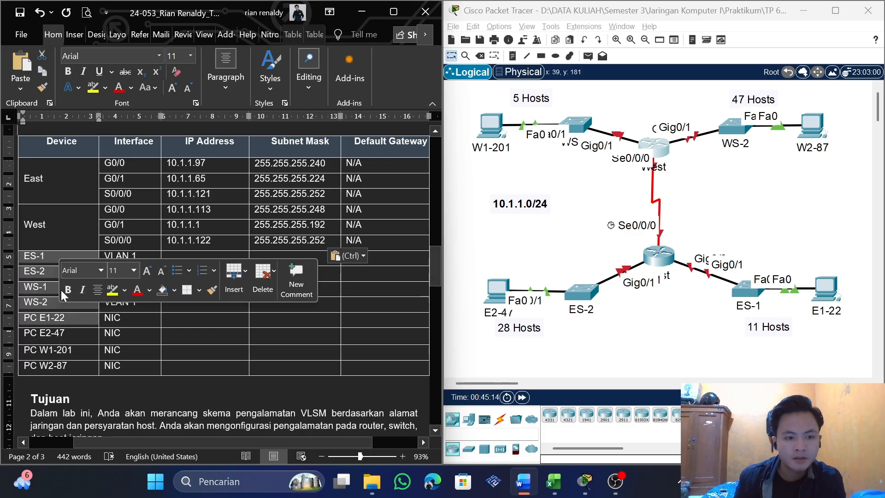
pyautogui.click(44, 274)
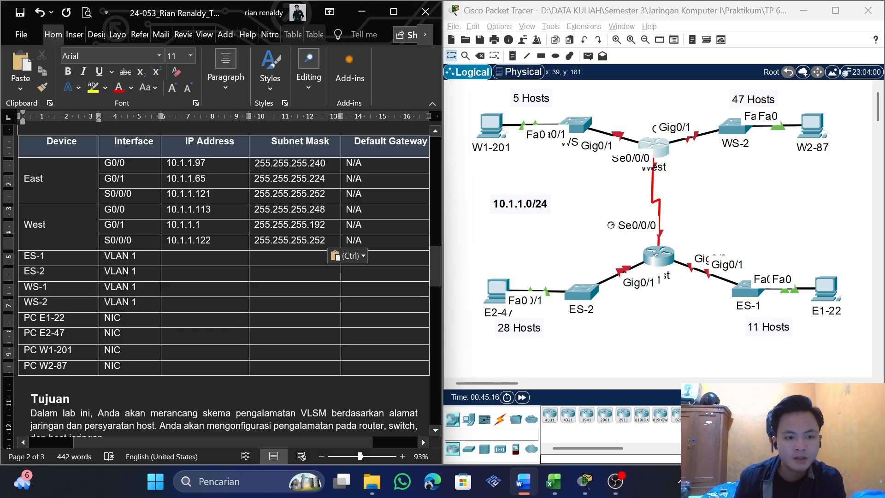
pyautogui.click(156, 262)
pyautogui.doubleClick(40, 256)
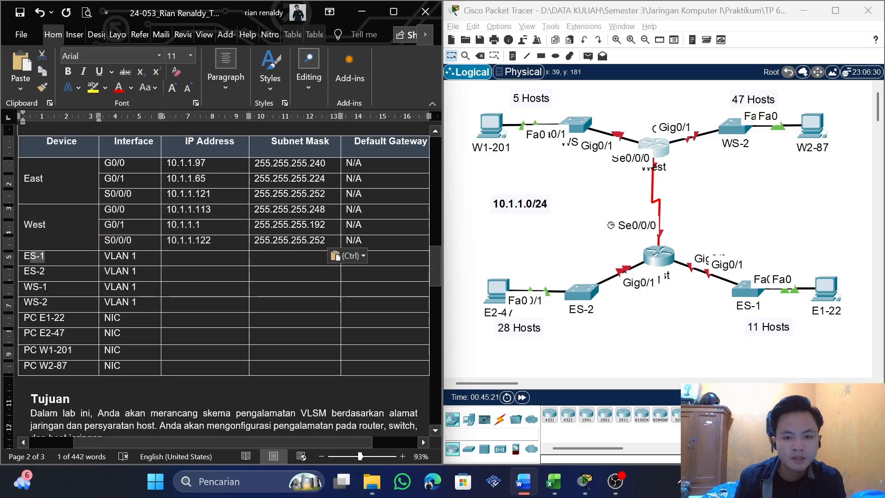
pyautogui.moveTo(438, 265); pyautogui.dragTo(421, 389)
pyautogui.press('Tab')
pyautogui.press('Tab')
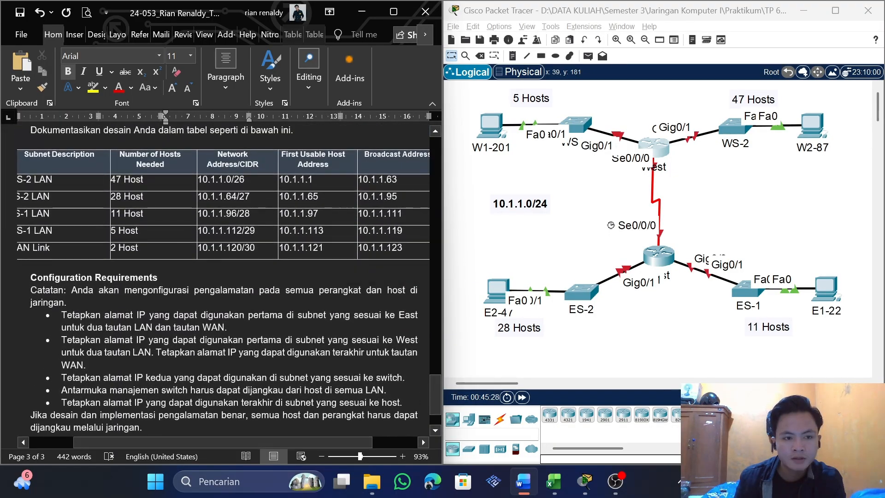
pyautogui.moveTo(103, 442); pyautogui.dragTo(78, 442)
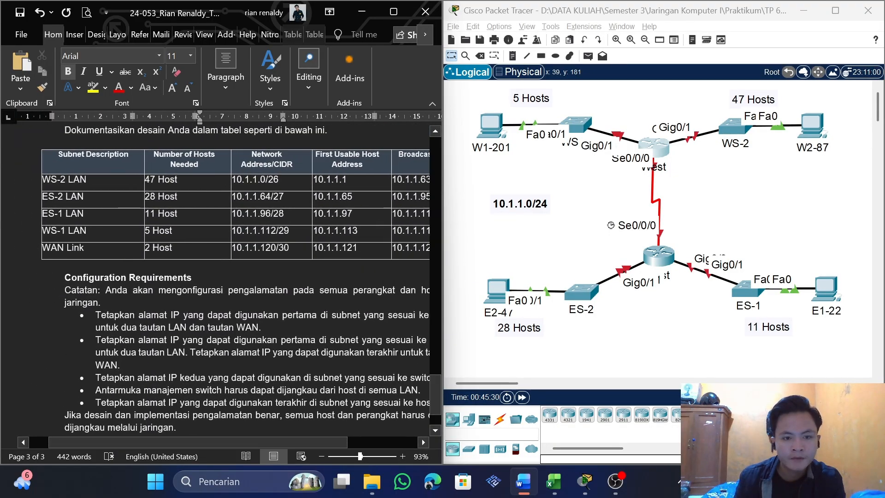
# Copy ES-1 LAN's first usable host address into the IP Address cell of ES-1's VLAN 1 and change it to 10.1.1.98
pyautogui.doubleClick(333, 214)
pyautogui.hotkey('ctrl', 'c')
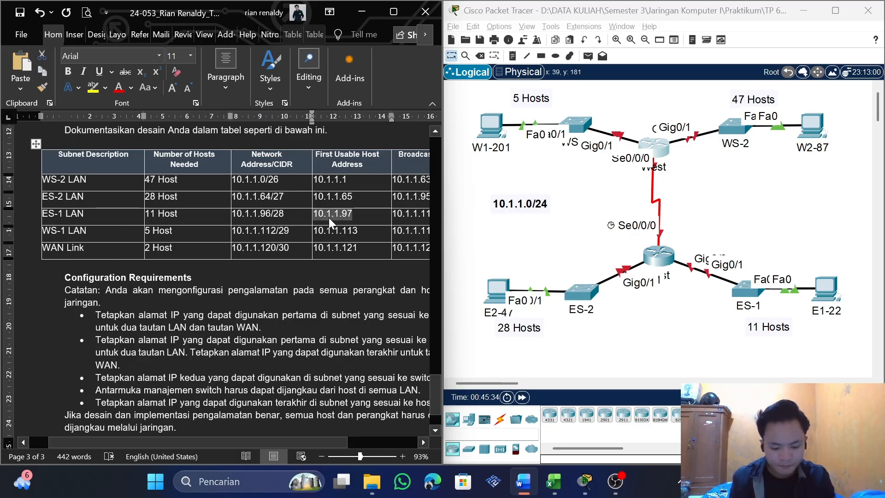
pyautogui.moveTo(437, 399); pyautogui.dragTo(429, 260)
pyautogui.click(232, 297)
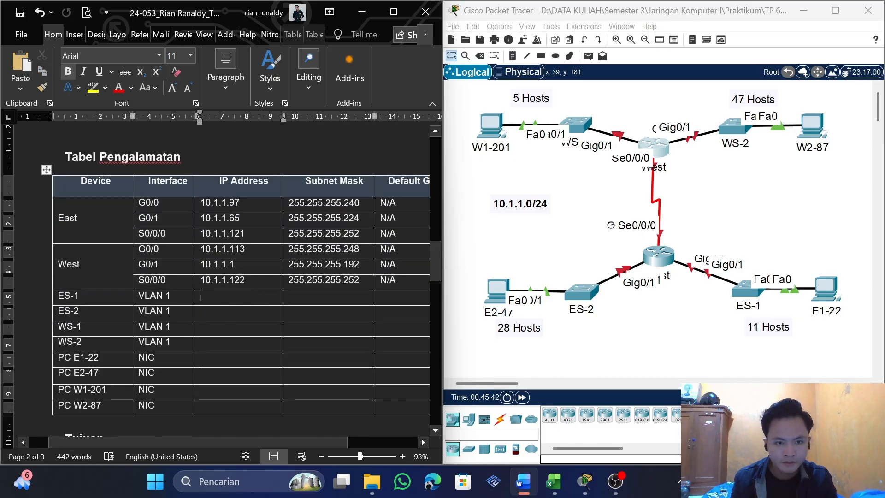
pyautogui.hotkey('ctrl', 'v')
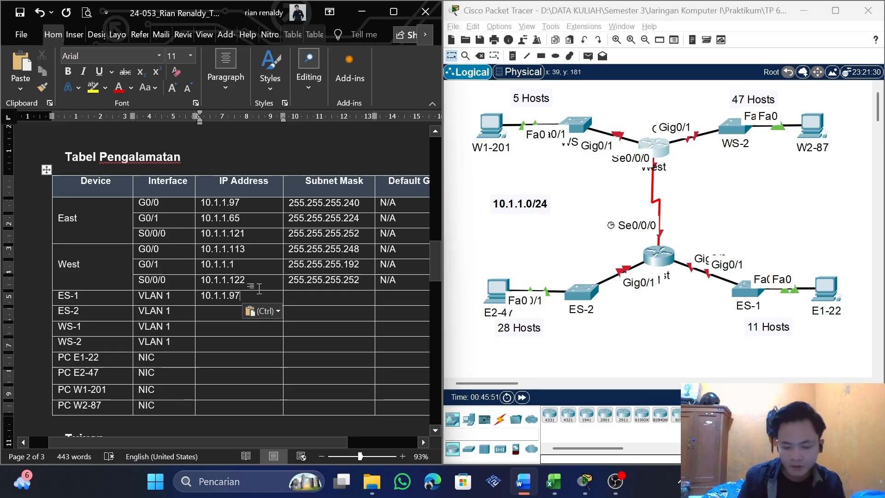
pyautogui.press('BackSpace')
pyautogui.write('8')
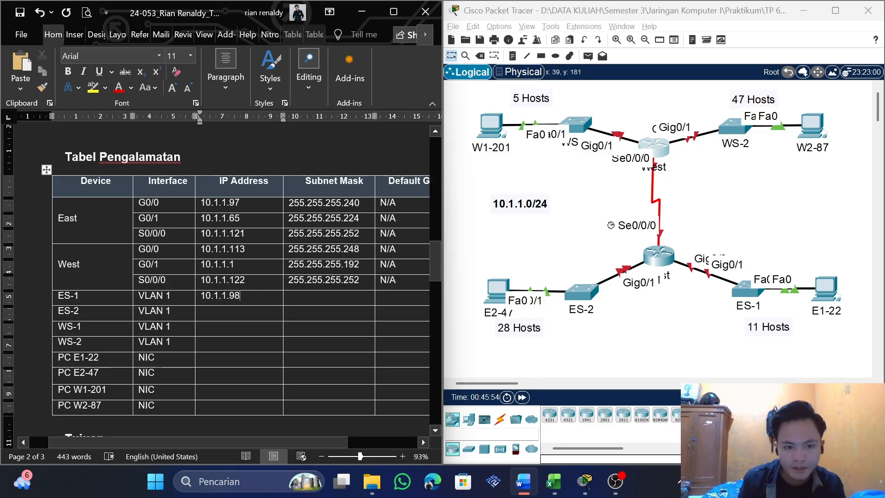
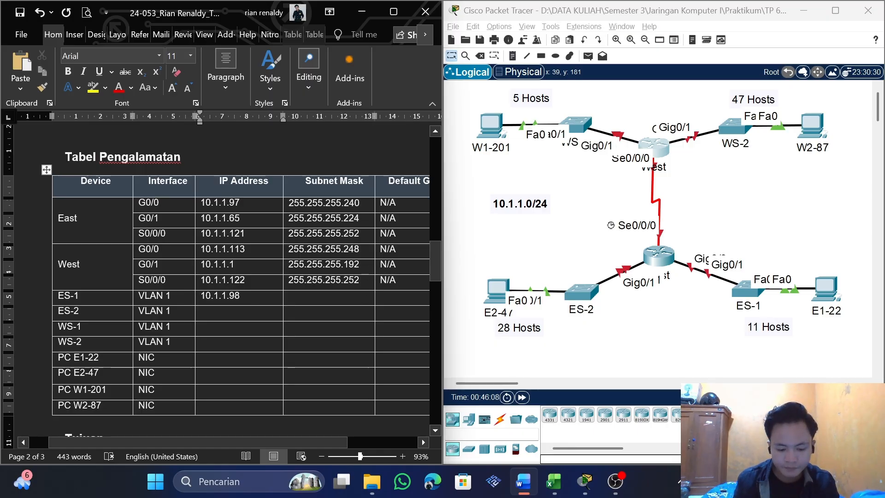
# Copy the mask 255.255.255.240 from East's G0/0 into the Subnet Mask cell of ES-1's VLAN 1
pyautogui.press('Tab')
pyautogui.hotkey('ctrl', 'c')
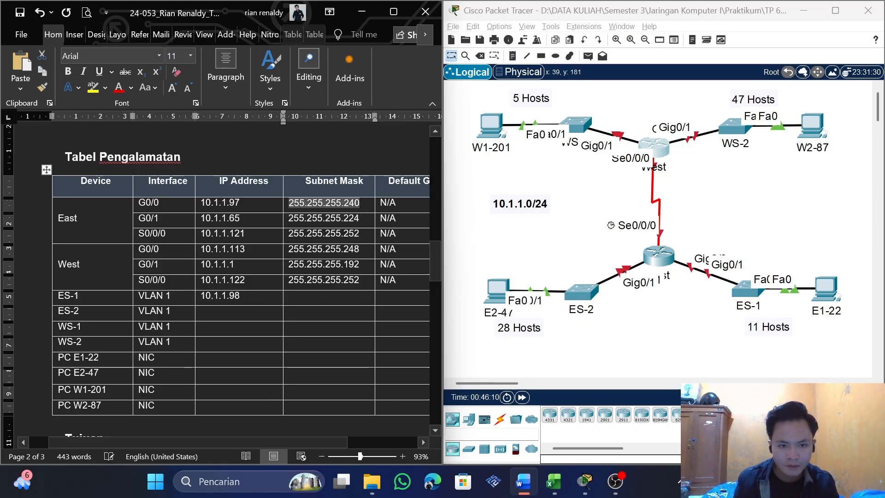
pyautogui.click(318, 303)
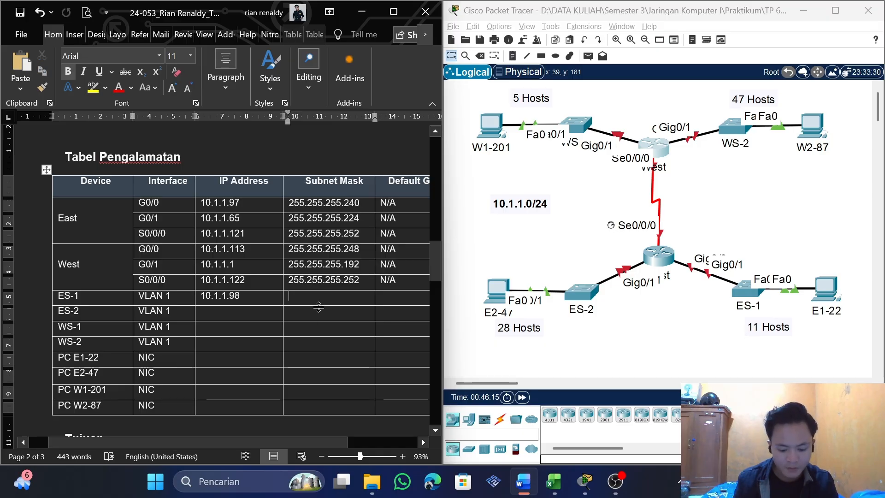
pyautogui.hotkey('ctrl', 'v')
# Copy East's G0/0 address 10.1.1.97 into the Default Gateway cell of ES-1
pyautogui.doubleClick(215, 203)
pyautogui.moveTo(292, 442); pyautogui.dragTo(312, 437)
pyautogui.moveTo(214, 203); pyautogui.dragTo(174, 203)
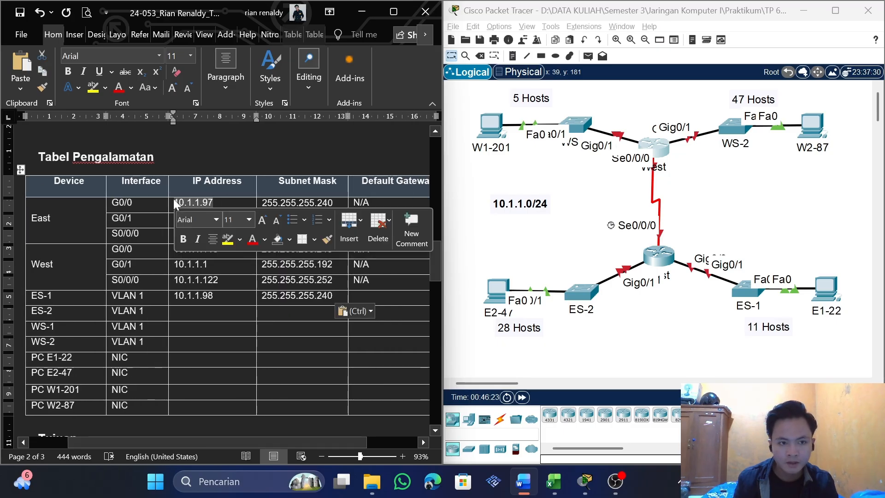
pyautogui.hotkey('ctrl', 'c')
pyautogui.click(382, 298)
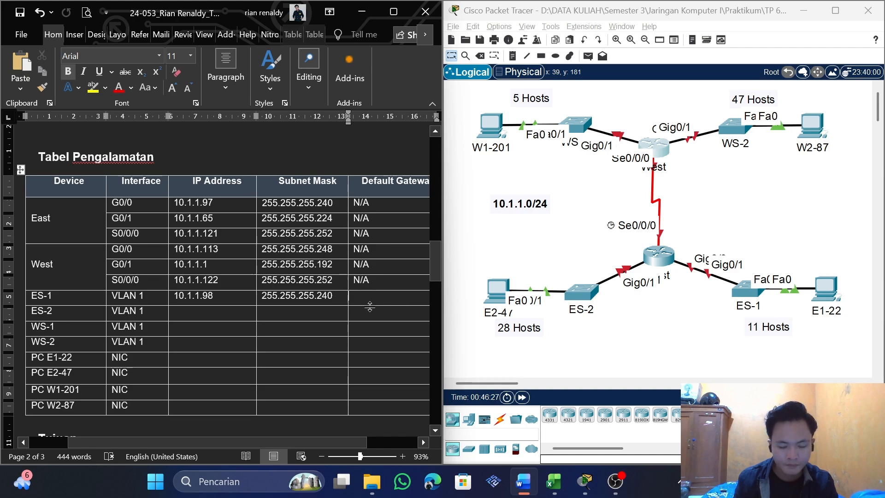
pyautogui.hotkey('ctrl', 'v')
# Copy ES-2 LAN's first usable host address into the IP Address cell of ES-2's VLAN 1 and change it to 10.1.1.66
pyautogui.scroll(-1, 370, 307)
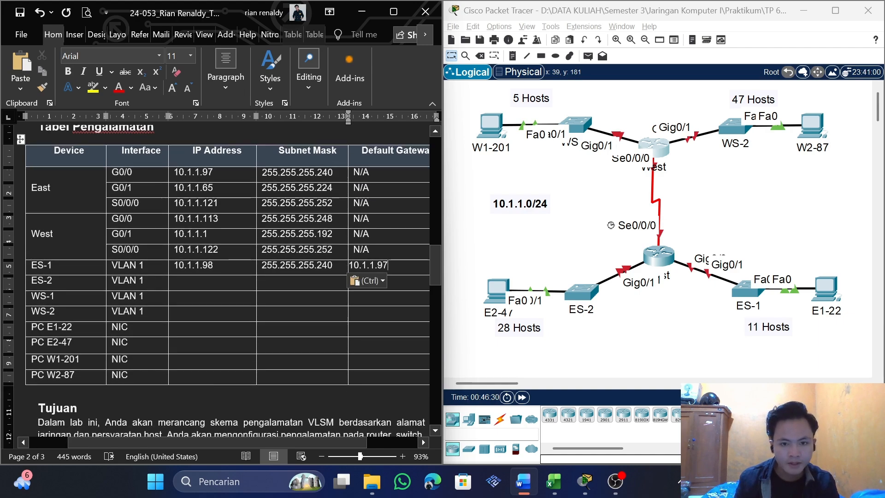
pyautogui.moveTo(434, 272); pyautogui.dragTo(432, 394)
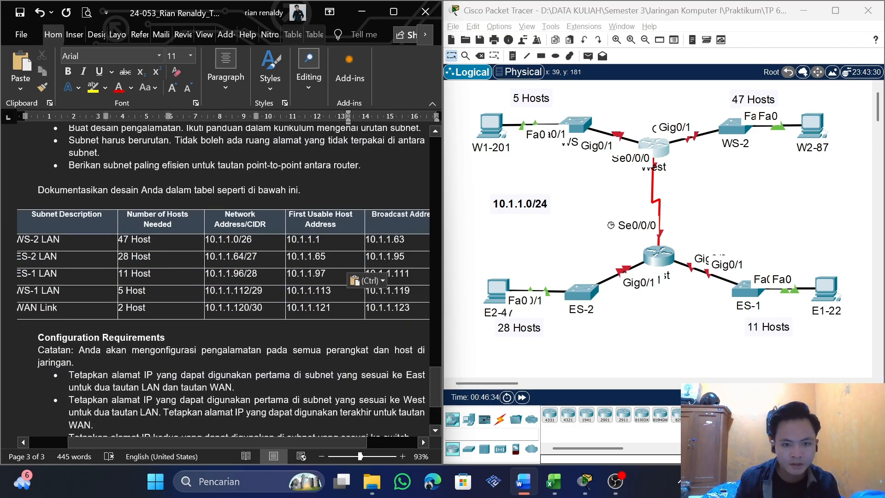
pyautogui.moveTo(326, 256); pyautogui.dragTo(286, 256)
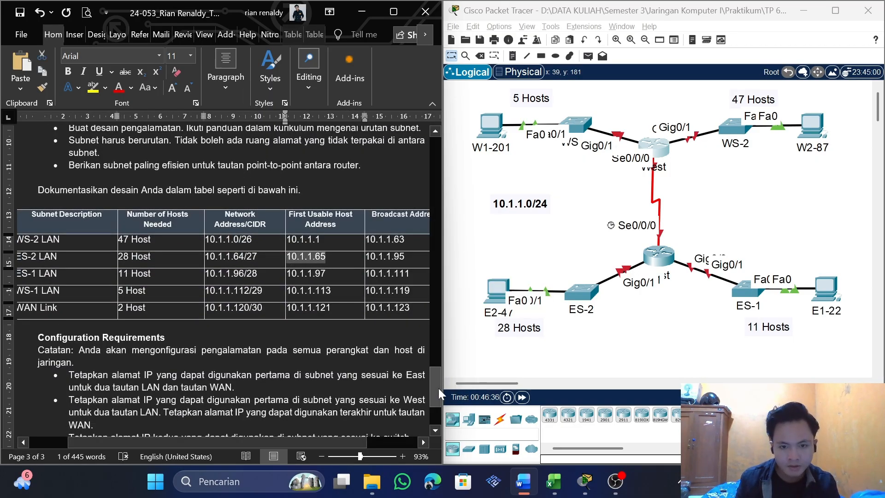
pyautogui.moveTo(435, 387); pyautogui.dragTo(413, 272)
pyautogui.click(215, 261)
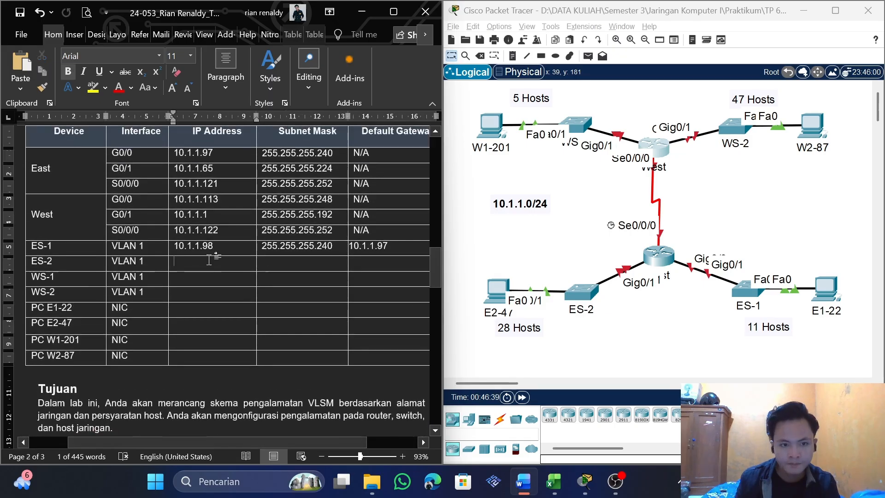
pyautogui.hotkey('ctrl', 'v')
pyautogui.scroll(2, 243, 277)
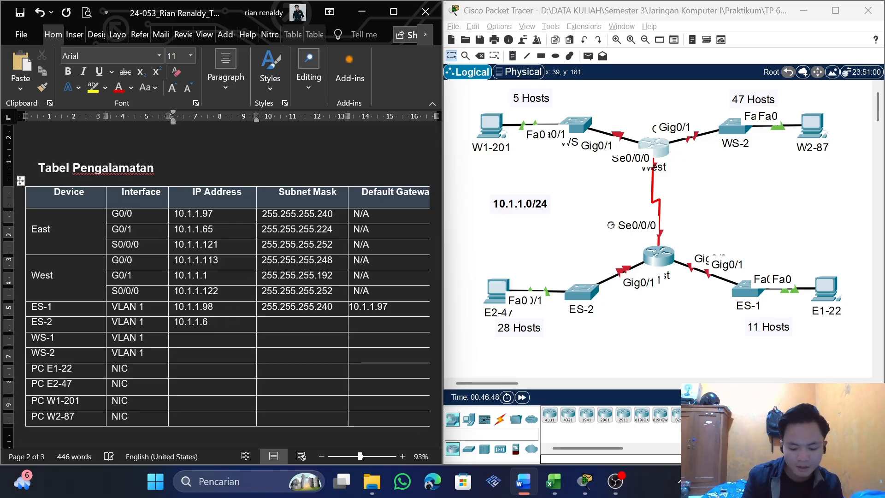
pyautogui.press('BackSpace')
pyautogui.write('6')
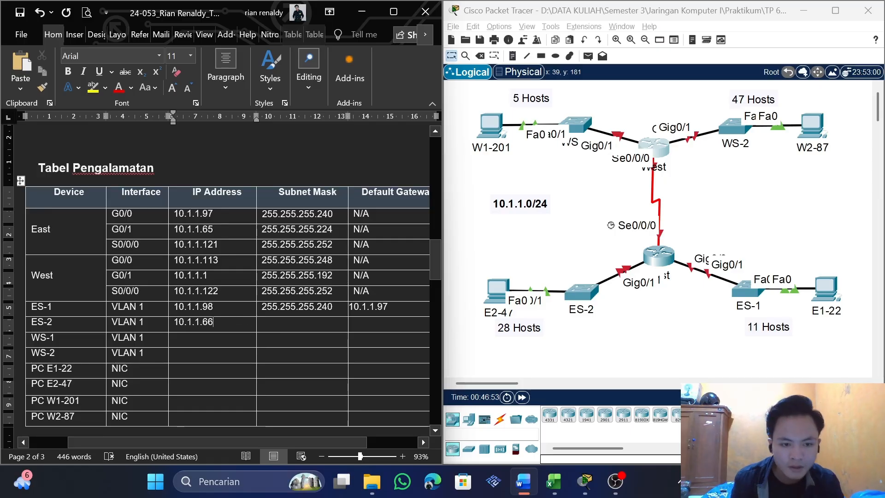
# Copy the mask 255.255.255.224 from East's G0/1 into the Subnet Mask cell of ES-2's VLAN 1
pyautogui.moveTo(333, 230); pyautogui.dragTo(261, 230)
pyautogui.hotkey('ctrl', 'c')
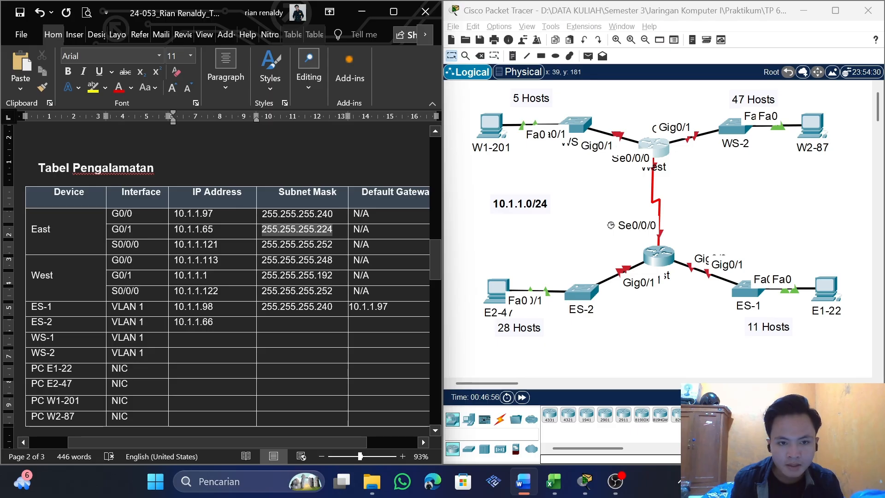
pyautogui.click(294, 323)
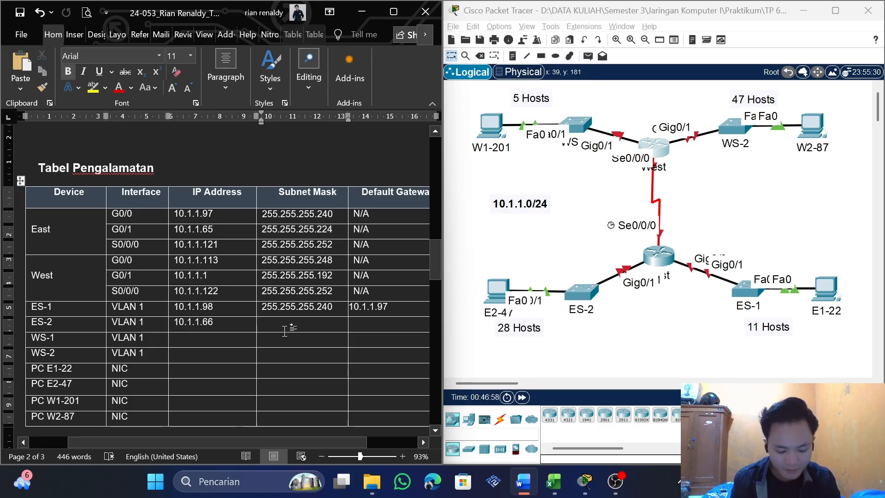
pyautogui.hotkey('ctrl', 'v')
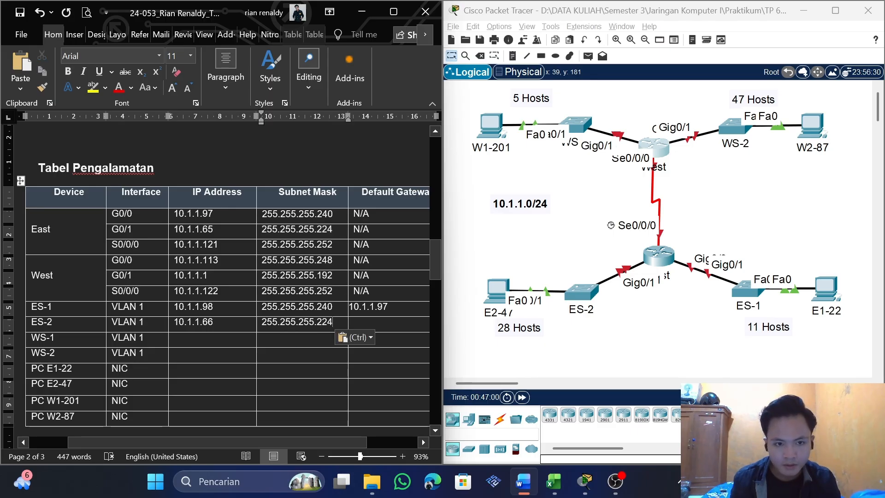
# Copy East's G0/1 address 10.1.1.65 into the Default Gateway cell of ES-2
pyautogui.moveTo(214, 229); pyautogui.dragTo(174, 229)
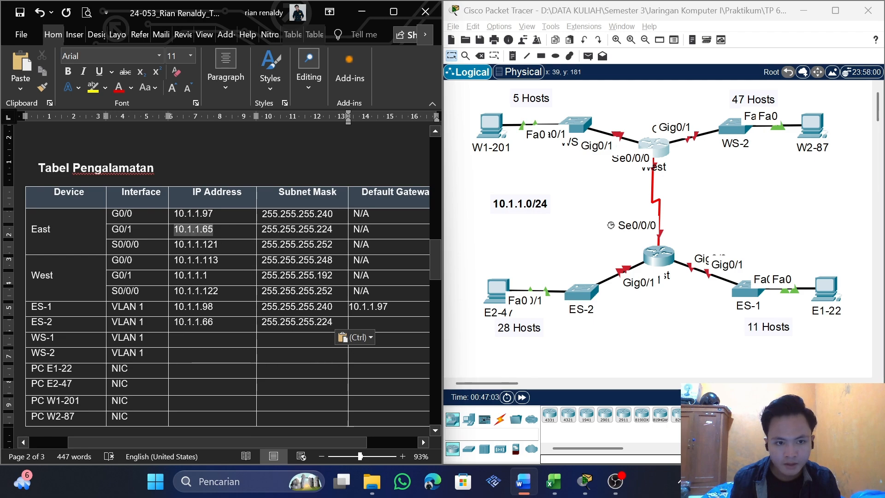
pyautogui.hotkey('ctrl', 'v')
pyautogui.hotkey('ctrl', 'z')
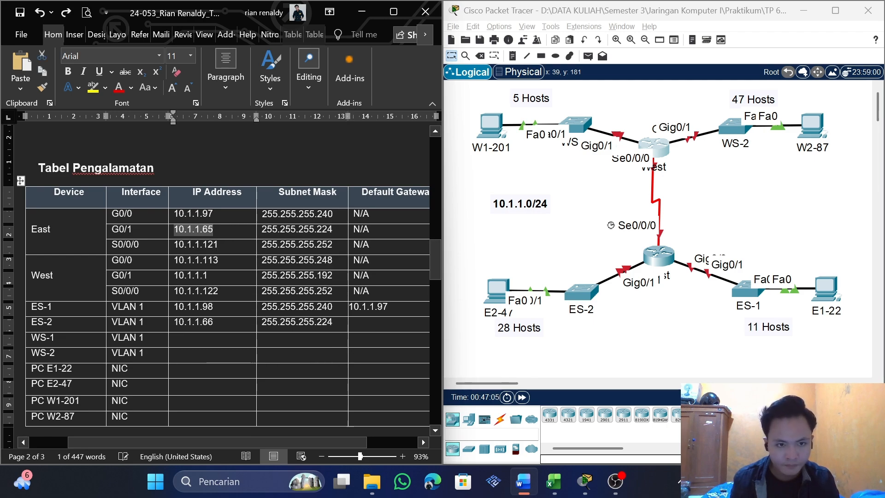
pyautogui.hotkey('ctrl', 'c')
pyautogui.click(384, 322)
pyautogui.hotkey('ctrl', 'v')
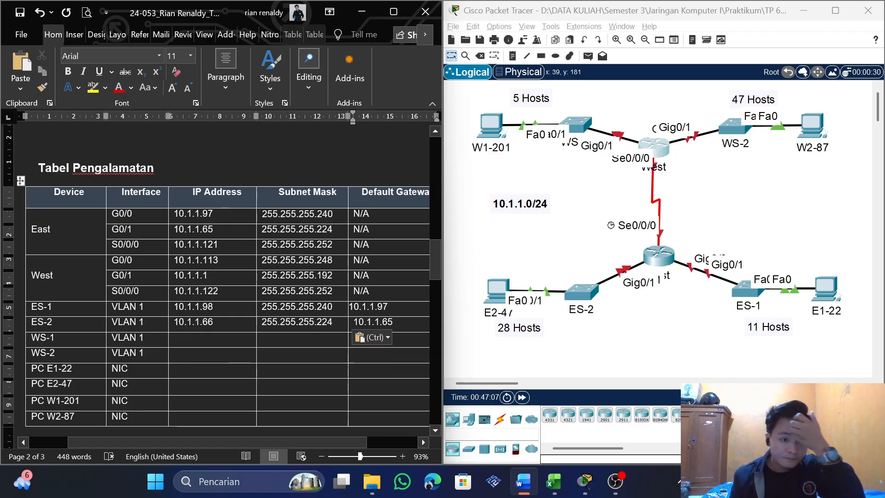
# Copy WS-1 LAN's first usable host address into the IP Address cell of WS-1's VLAN 1 and change it to 10.1.1.114
pyautogui.scroll(-1, 384, 322)
pyautogui.scroll(-2, 228, 276)
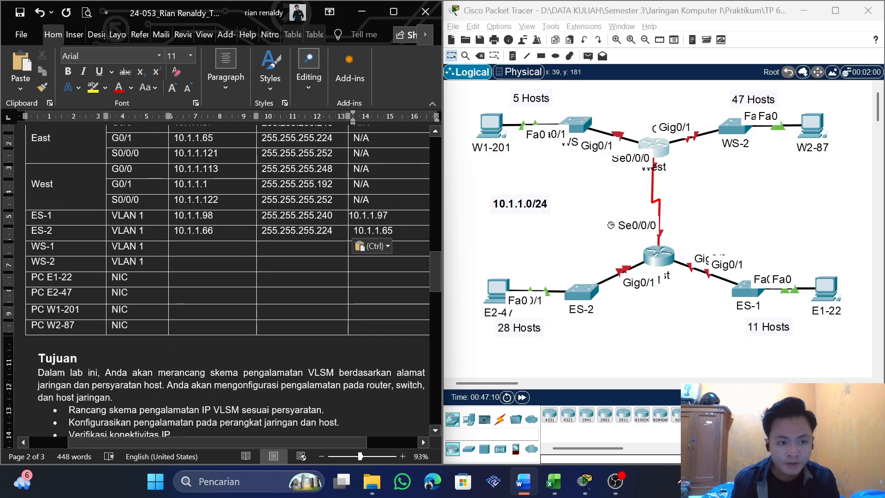
pyautogui.scroll(-15, 227, 276)
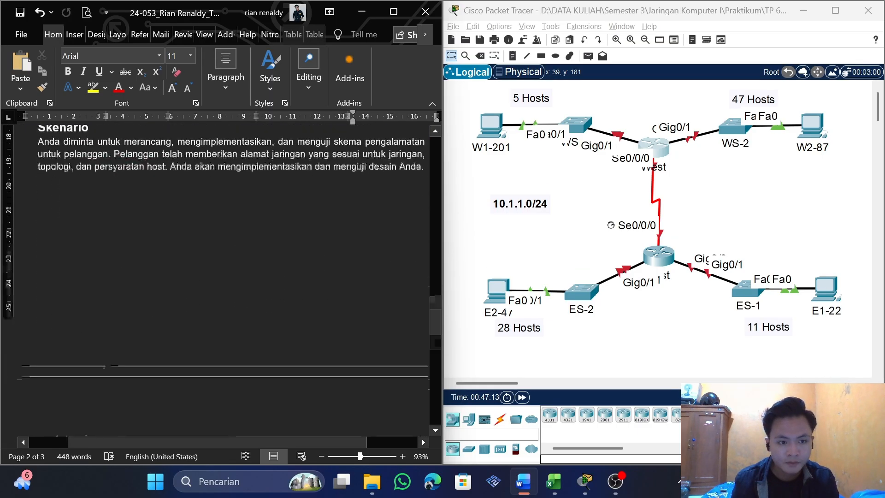
pyautogui.scroll(-7, 228, 276)
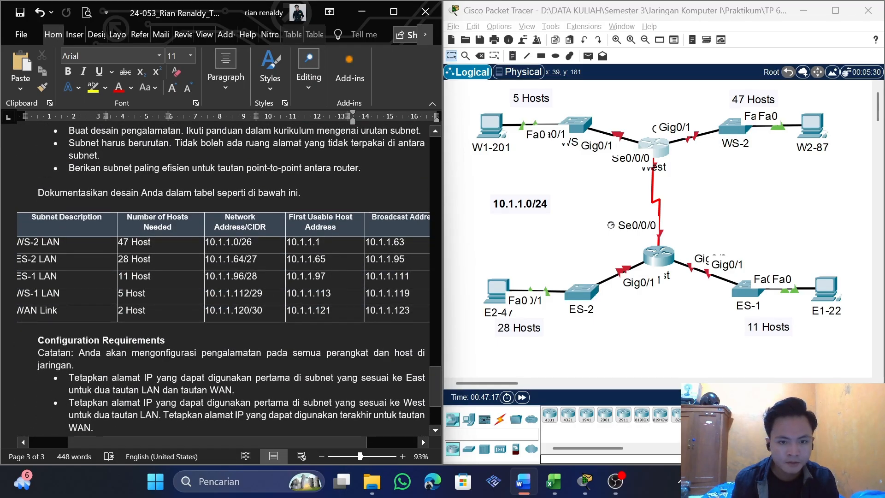
pyautogui.moveTo(331, 294); pyautogui.dragTo(286, 293)
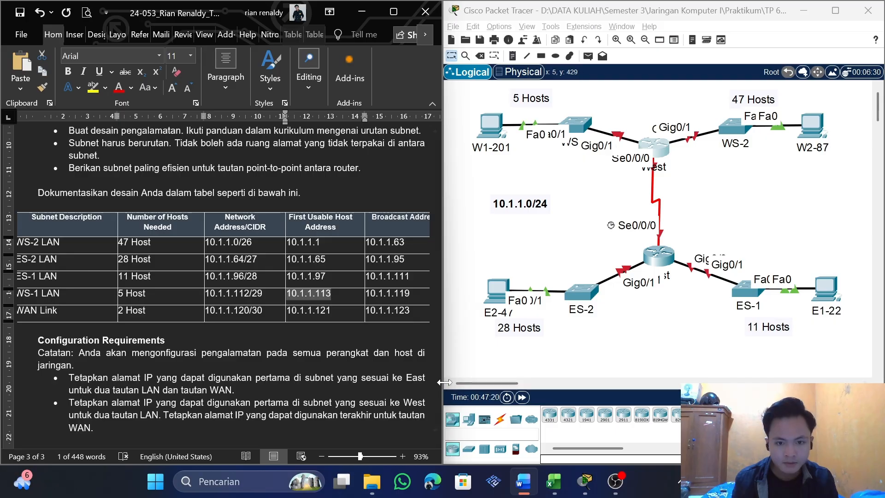
pyautogui.moveTo(434, 363); pyautogui.dragTo(432, 261)
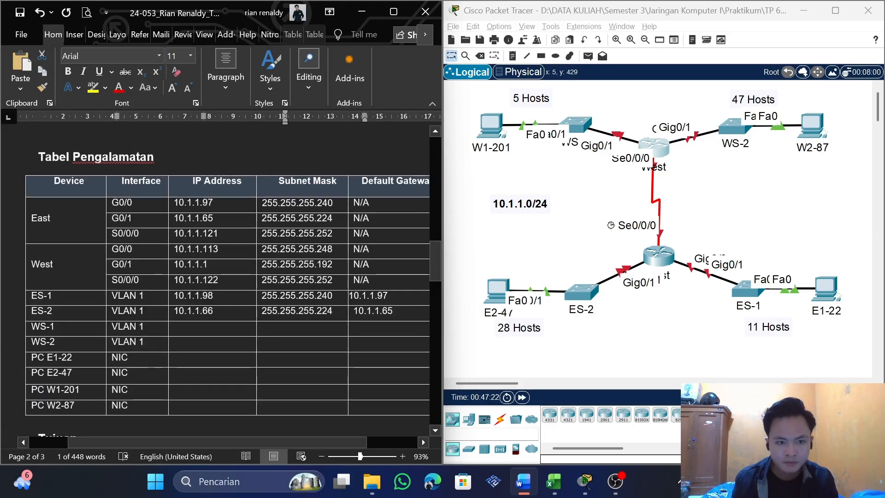
pyautogui.click(212, 327)
pyautogui.hotkey('ctrl', 'v')
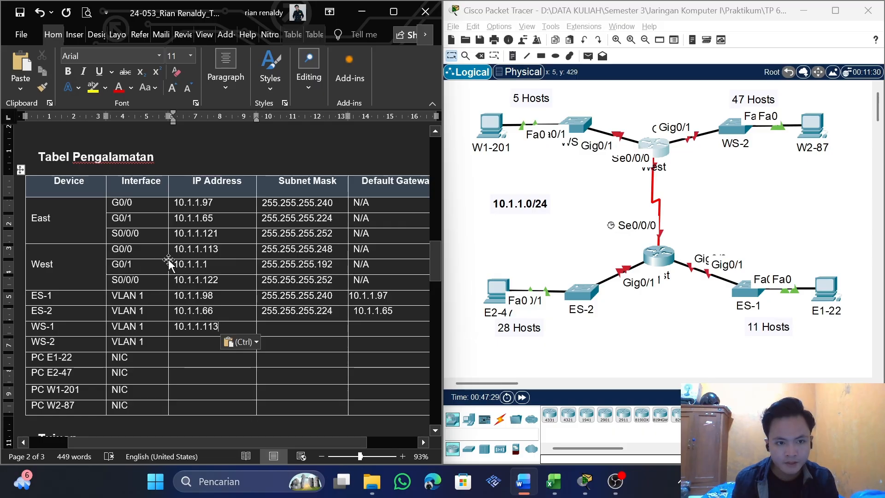
pyautogui.press('BackSpace')
pyautogui.write('4')
# Copy the mask 255.255.255.248 from West's G0/0 into the Subnet Mask cell of WS-1's VLAN 1
pyautogui.scroll(1, 169, 261)
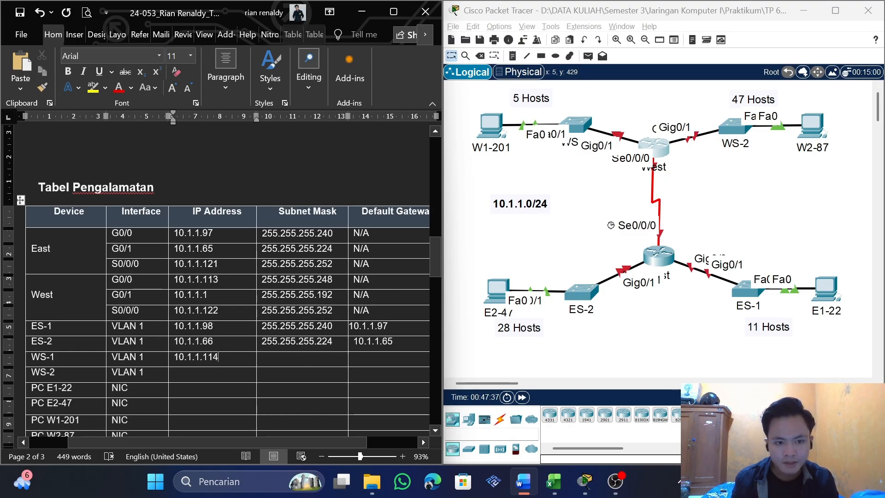
pyautogui.doubleClick(297, 280)
pyautogui.hotkey('ctrl', 'c')
pyautogui.click(297, 361)
pyautogui.hotkey('ctrl', 'v')
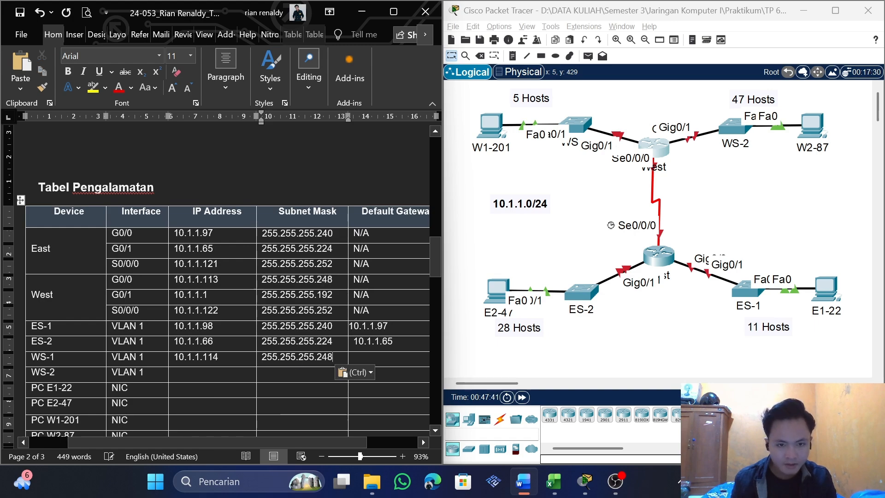
# Copy West's G0/0 address 10.1.1.113 into the Default Gateway cell of WS-1
pyautogui.moveTo(219, 279); pyautogui.dragTo(162, 281)
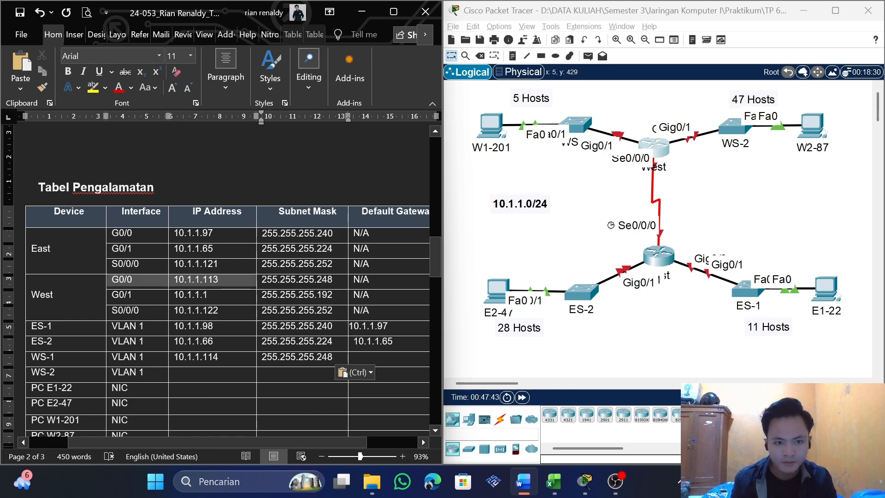
pyautogui.click(178, 280)
pyautogui.moveTo(218, 279); pyautogui.dragTo(174, 280)
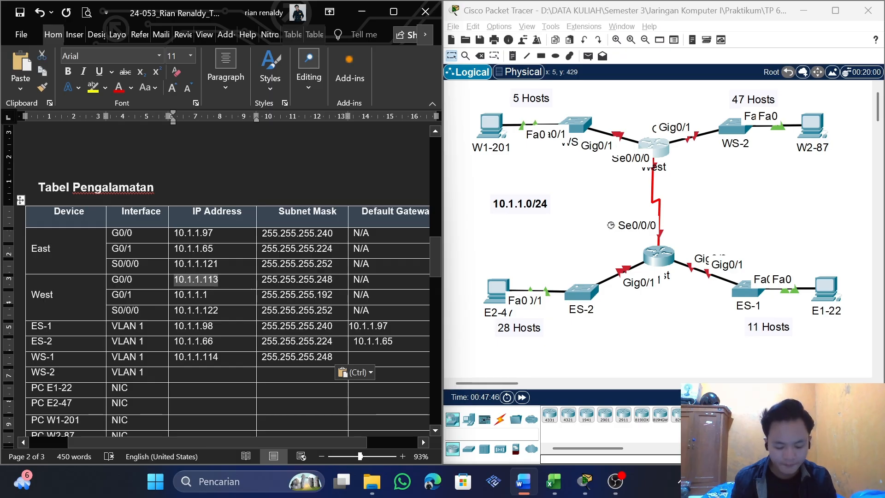
pyautogui.hotkey('ctrl', 'c')
pyautogui.click(371, 357)
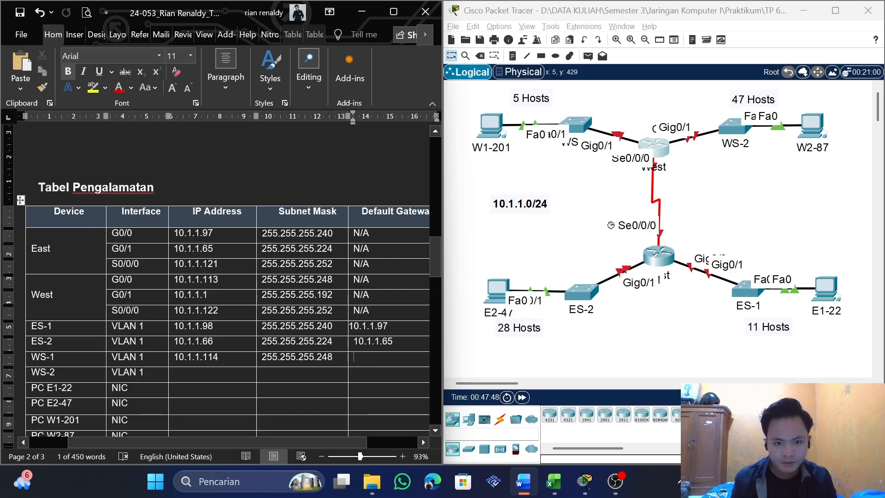
pyautogui.hotkey('ctrl', 'v')
# Copy WS-2 LAN's first usable host address into the IP Address cell of WS-2's VLAN 1 and change it to 10.1.1.2
pyautogui.moveTo(434, 268); pyautogui.dragTo(418, 385)
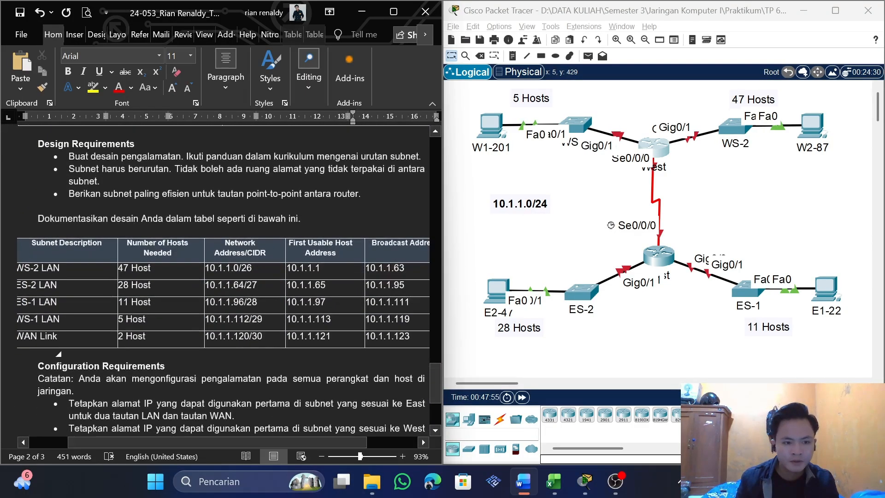
pyautogui.doubleClick(25, 269)
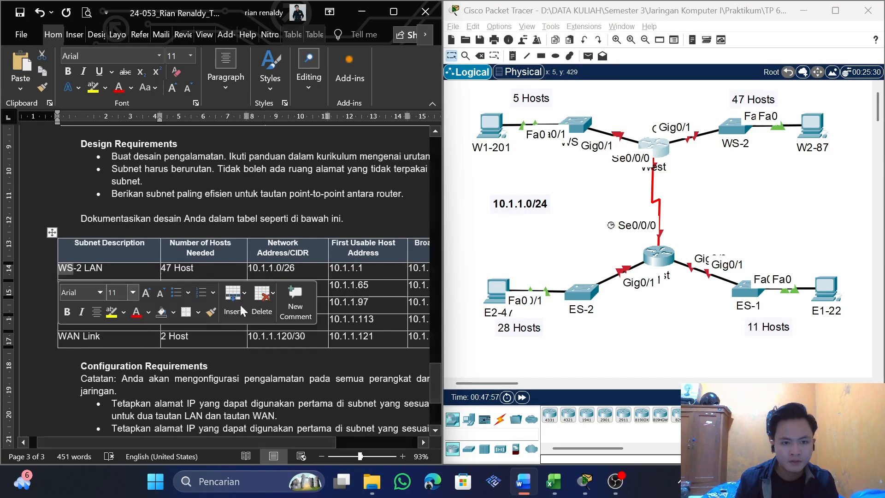
pyautogui.moveTo(374, 271); pyautogui.dragTo(346, 271)
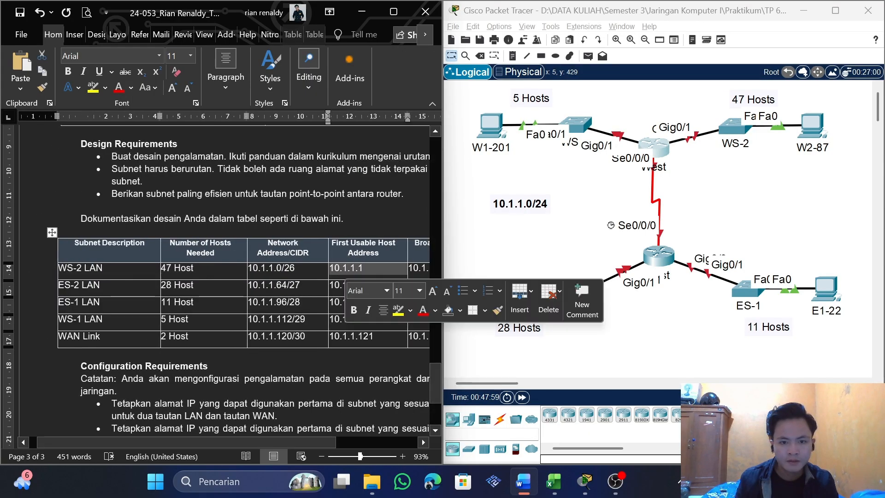
pyautogui.hotkey('ctrl', 'c')
pyautogui.moveTo(432, 374); pyautogui.dragTo(431, 257)
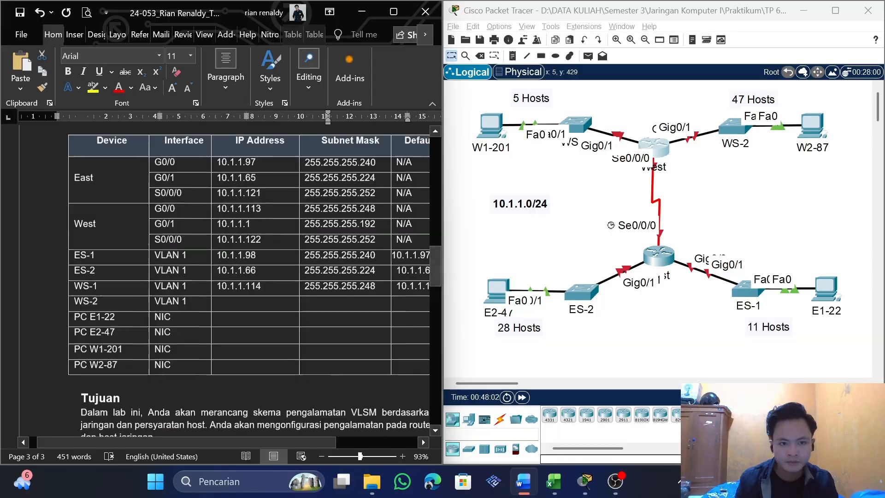
pyautogui.click(244, 302)
pyautogui.hotkey('ctrl', 'v')
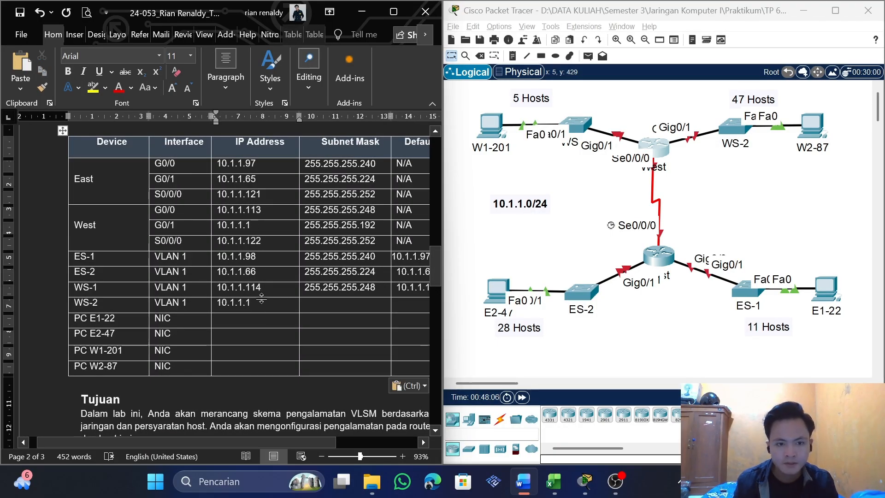
pyautogui.press('BackSpace')
pyautogui.write('2')
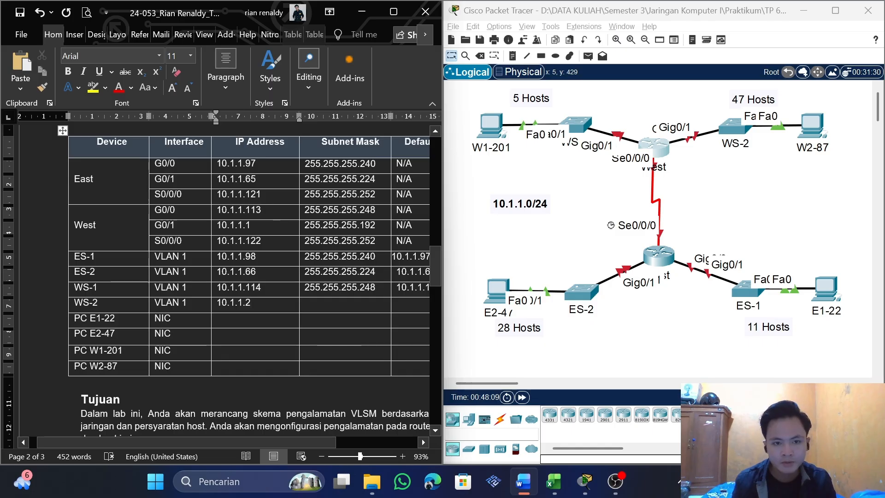
# Copy the mask 255.255.255.192 from West's G0/1 into the Subnet Mask cell of WS-2's VLAN 1
pyautogui.moveTo(376, 225)
pyautogui.mouseDown()
pyautogui.moveTo(296, 226)
pyautogui.moveTo(374, 214)
pyautogui.moveTo(375, 225)
pyautogui.mouseUp()
pyautogui.click(310, 227)
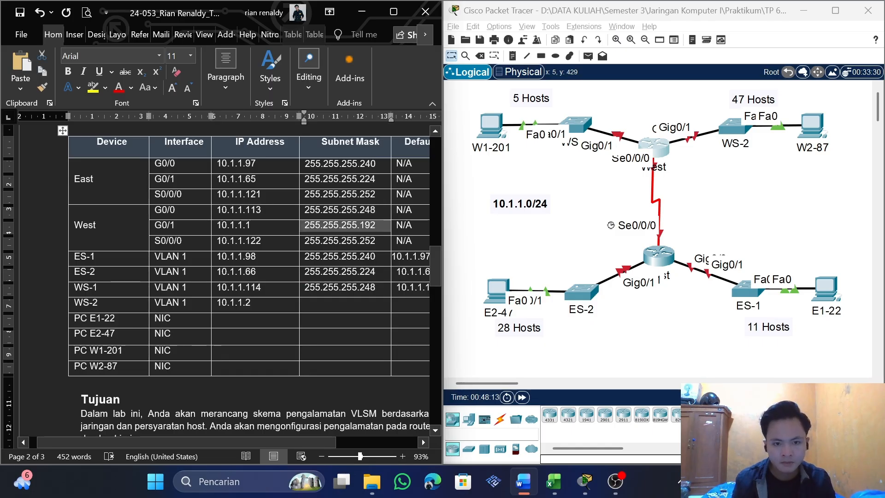
pyautogui.click(320, 304)
pyautogui.hotkey('ctrl', 'v')
pyautogui.moveTo(296, 439); pyautogui.dragTo(350, 438)
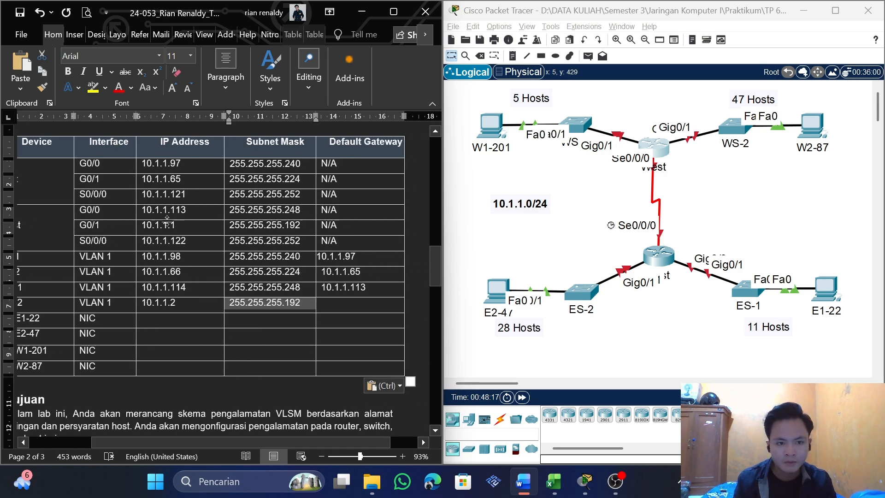
# Copy West's G0/1 address 10.1.1.1 into the Default Gateway cell of WS-2
pyautogui.moveTo(179, 226); pyautogui.dragTo(141, 225)
pyautogui.hotkey('ctrl', 'c')
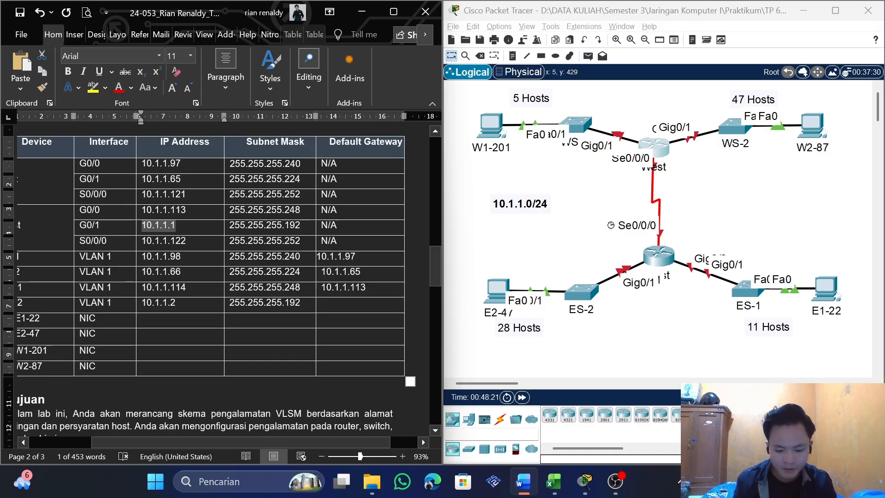
pyautogui.click(335, 303)
pyautogui.hotkey('ctrl', 'v')
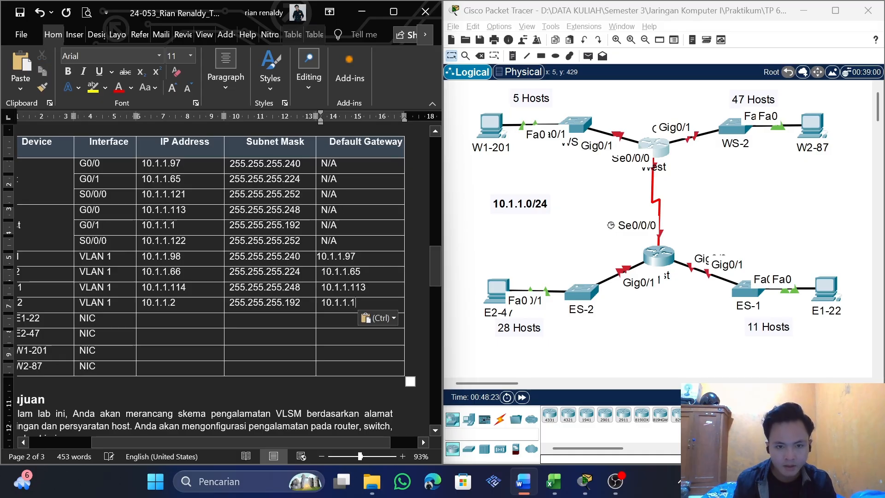
# Copy ES-1 LAN's broadcast address from the subnet table into the IP Address cell of PC E1-22 and change it to 10.1.1.110
pyautogui.moveTo(303, 441); pyautogui.dragTo(262, 437)
pyautogui.scroll(-1, 263, 438)
pyautogui.scroll(-1, 88, 267)
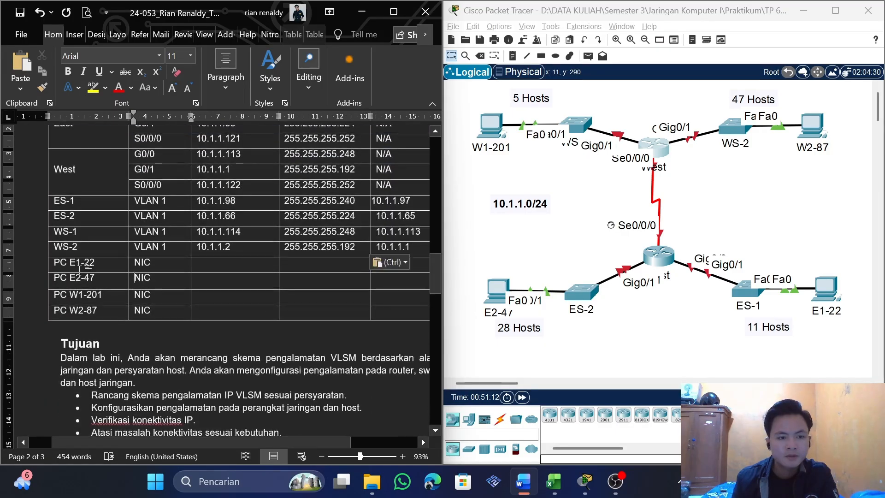
pyautogui.click(54, 294)
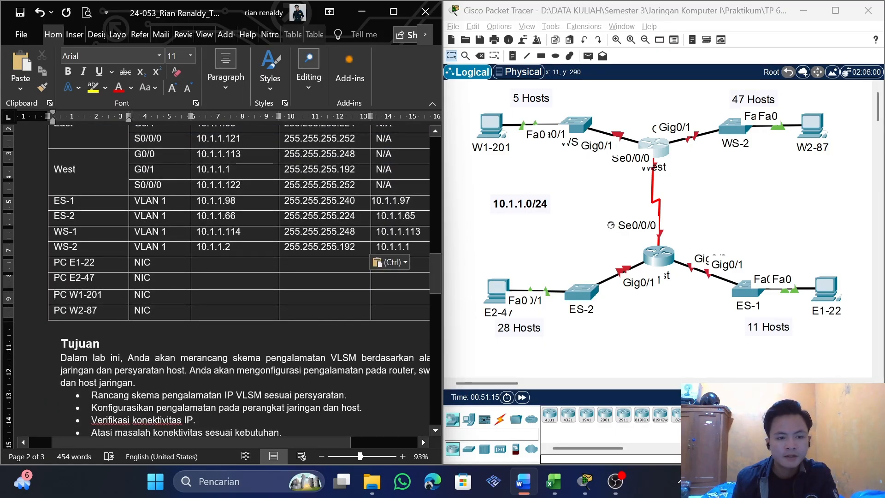
pyautogui.moveTo(54, 262); pyautogui.dragTo(78, 263)
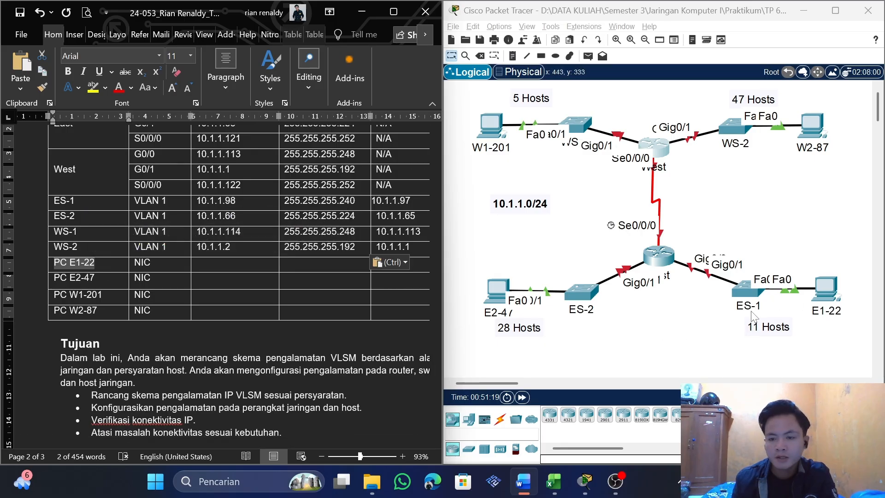
pyautogui.scroll(-3, 432, 292)
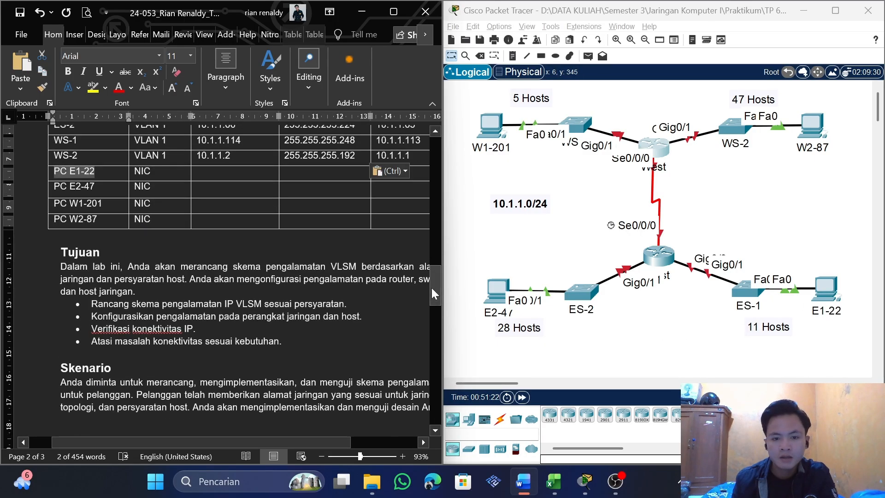
pyautogui.moveTo(432, 291); pyautogui.dragTo(435, 397)
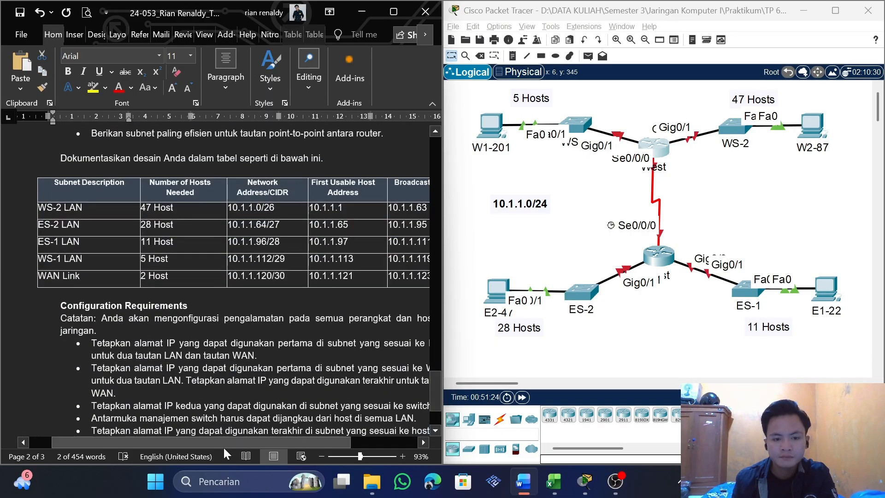
pyautogui.moveTo(241, 443); pyautogui.dragTo(280, 444)
pyautogui.scroll(1, 230, 323)
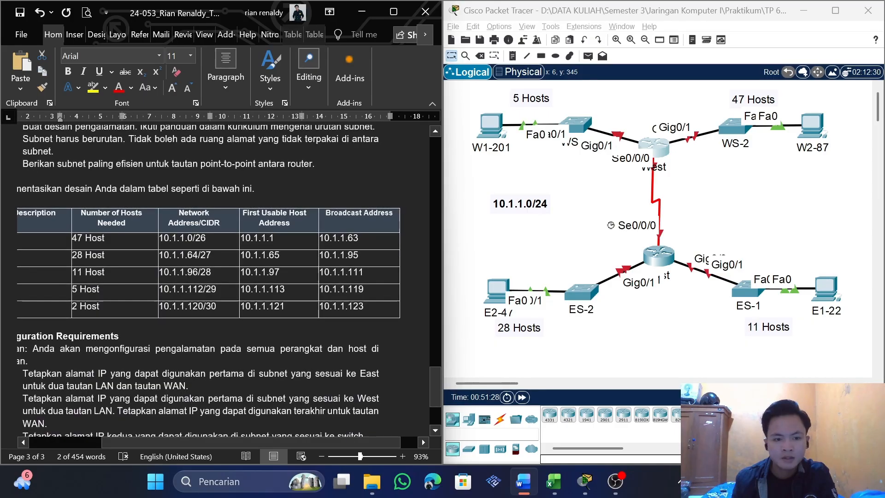
pyautogui.moveTo(227, 441); pyautogui.dragTo(171, 441)
pyautogui.moveTo(152, 273); pyautogui.dragTo(377, 274)
pyautogui.click(406, 275)
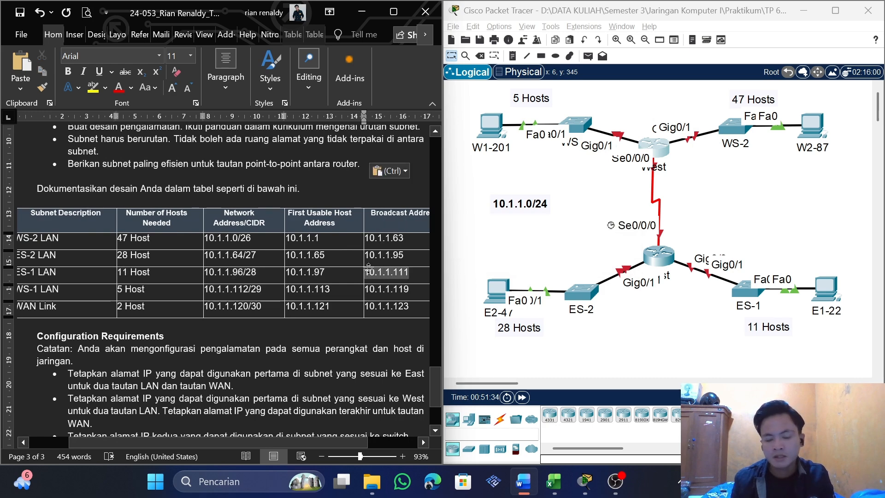
pyautogui.moveTo(433, 383); pyautogui.dragTo(434, 265)
pyautogui.click(188, 292)
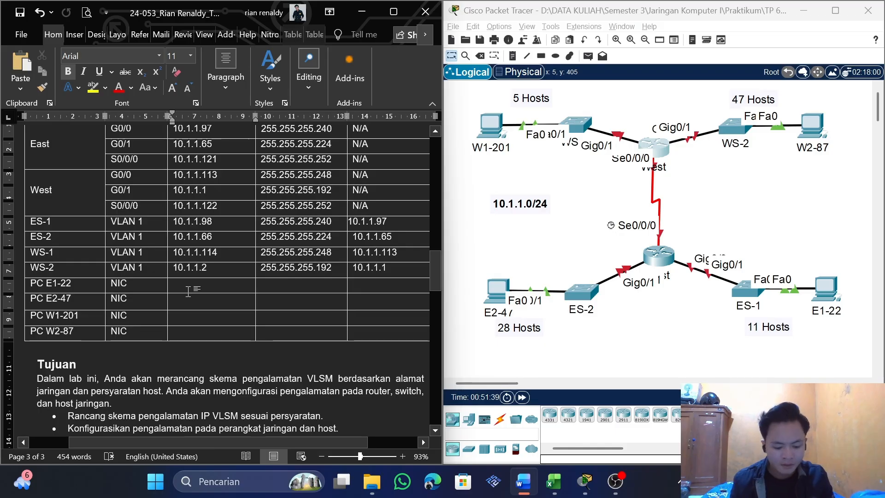
pyautogui.write('10.1.1.111')
pyautogui.press('BackSpace')
pyautogui.press('BackSpace')
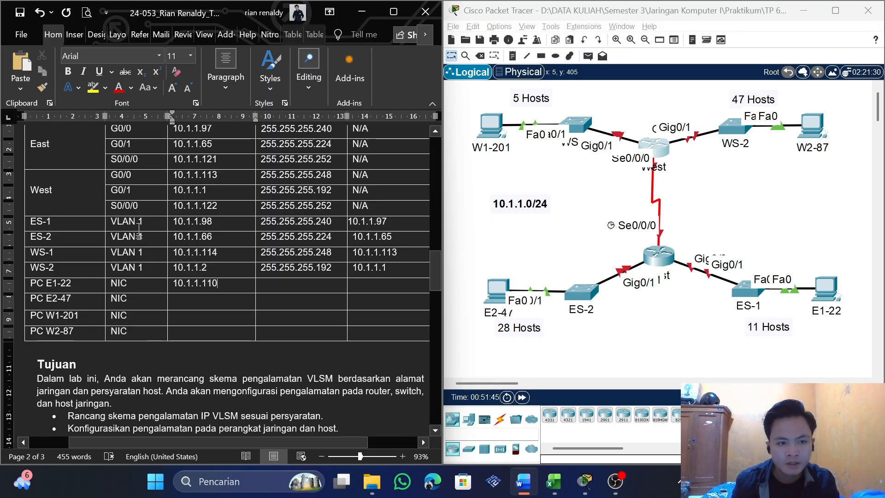
# Copy ES-1's subnet mask 255.255.255.240 and default gateway 10.1.1.97 into the matching cells of the PC E1-22 row
pyautogui.doubleClick(266, 222)
pyautogui.hotkey('ctrl', 'c')
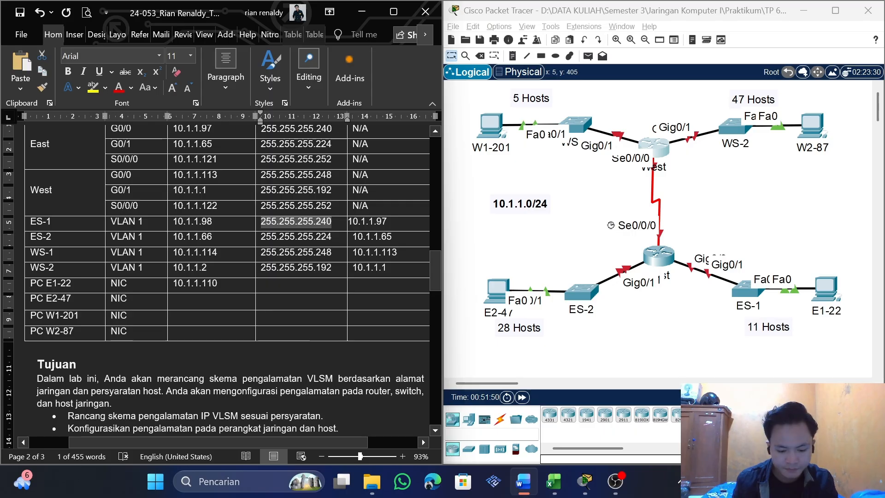
pyautogui.click(266, 284)
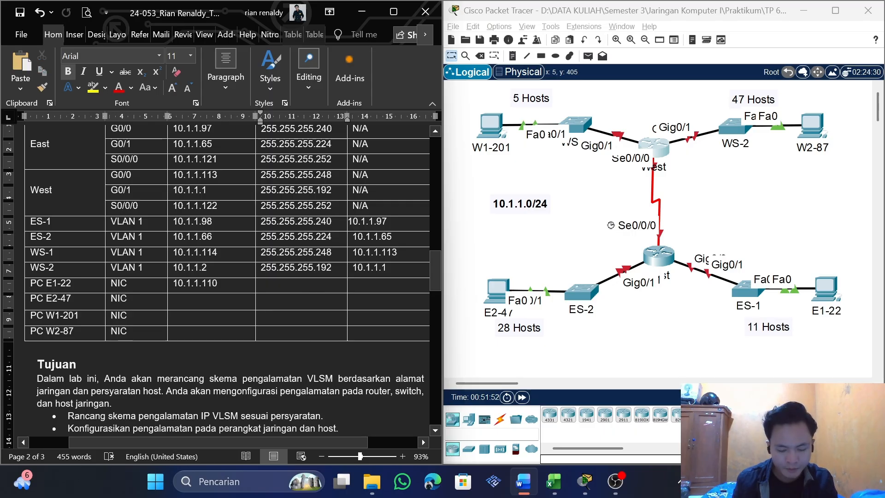
pyautogui.hotkey('ctrl', 'v')
pyautogui.click(358, 221)
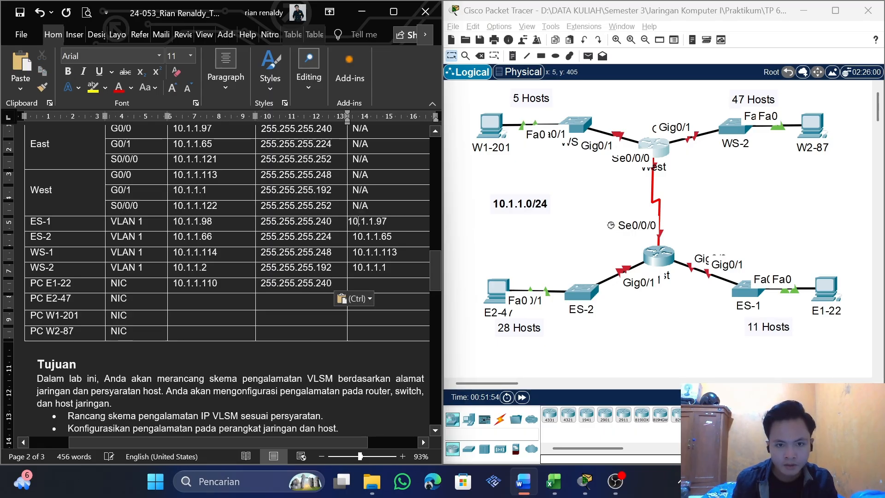
pyautogui.moveTo(349, 222); pyautogui.dragTo(388, 222)
pyautogui.hotkey('ctrl', 'c')
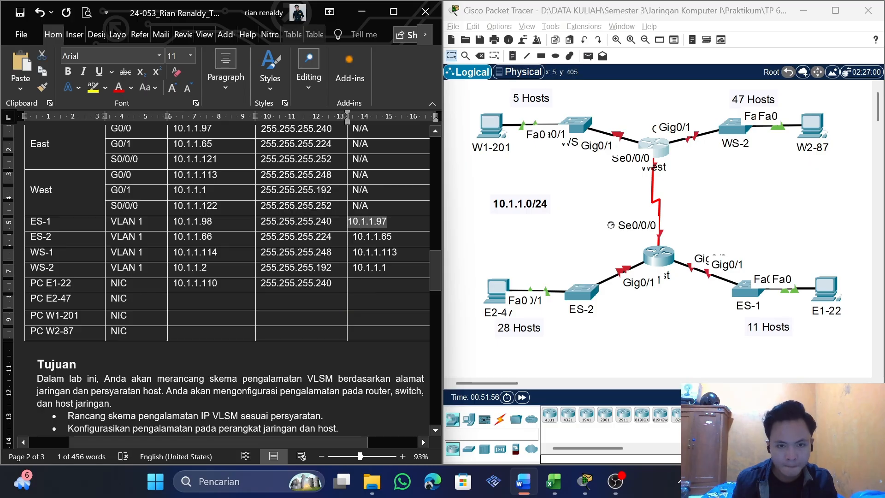
pyautogui.click(386, 282)
pyautogui.hotkey('ctrl', 'v')
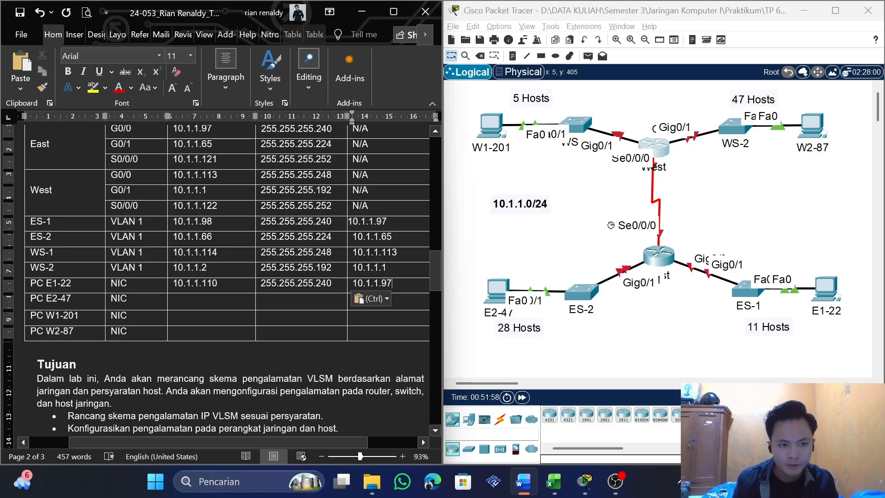
pyautogui.click(594, 304)
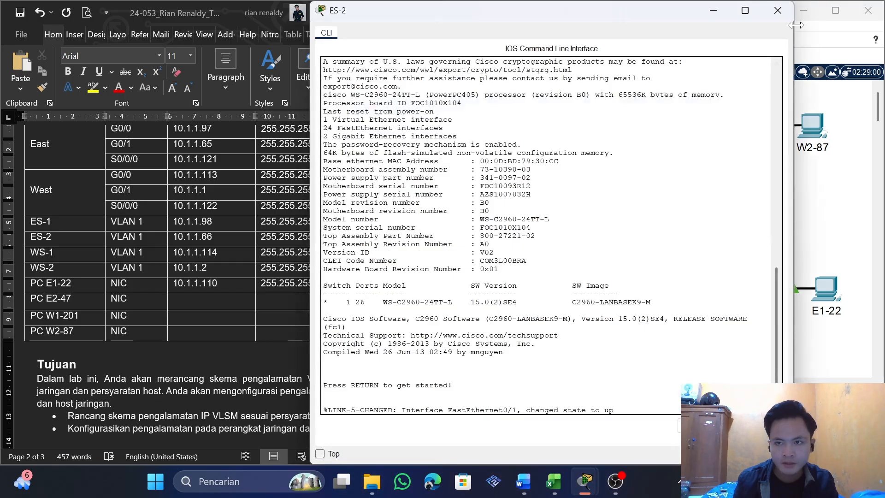
pyautogui.click(777, 10)
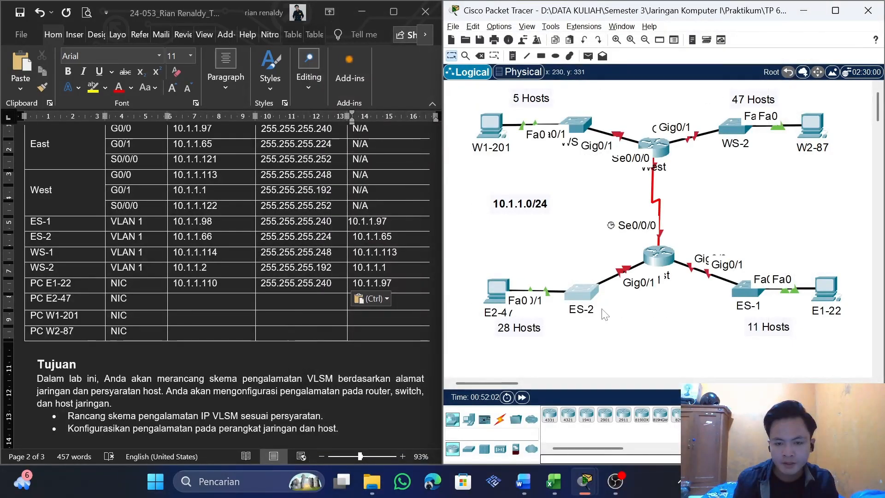
pyautogui.click(438, 146)
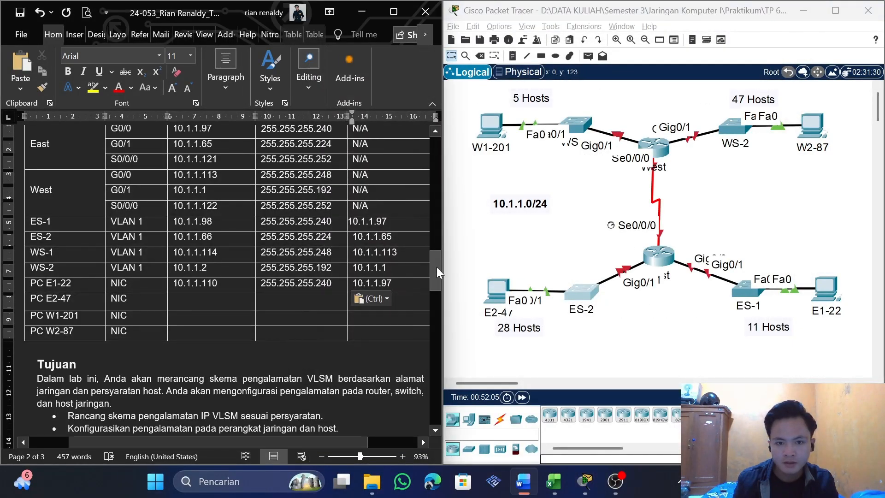
# Copy ES-2 LAN's broadcast address from the subnet table into the IP Address cell of PC E2-47 and change it to 10.1.1.91
pyautogui.moveTo(436, 267); pyautogui.dragTo(421, 387)
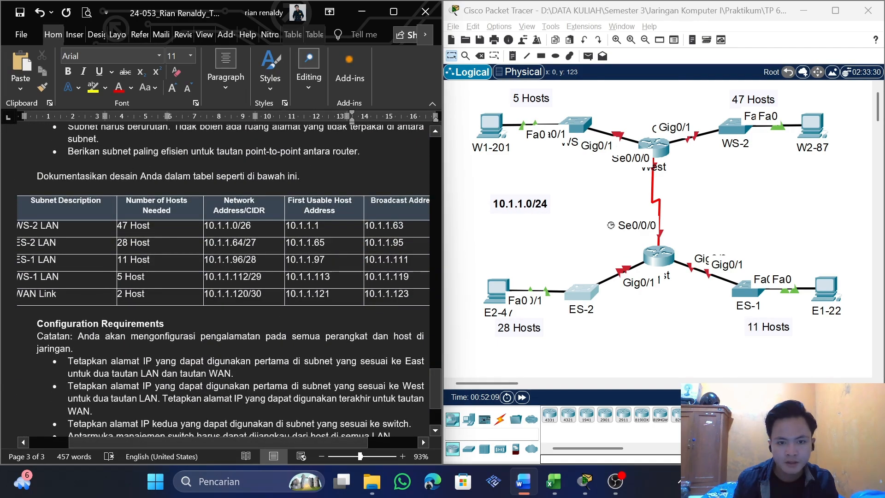
pyautogui.moveTo(404, 242); pyautogui.dragTo(364, 243)
pyautogui.hotkey('ctrl', 'c')
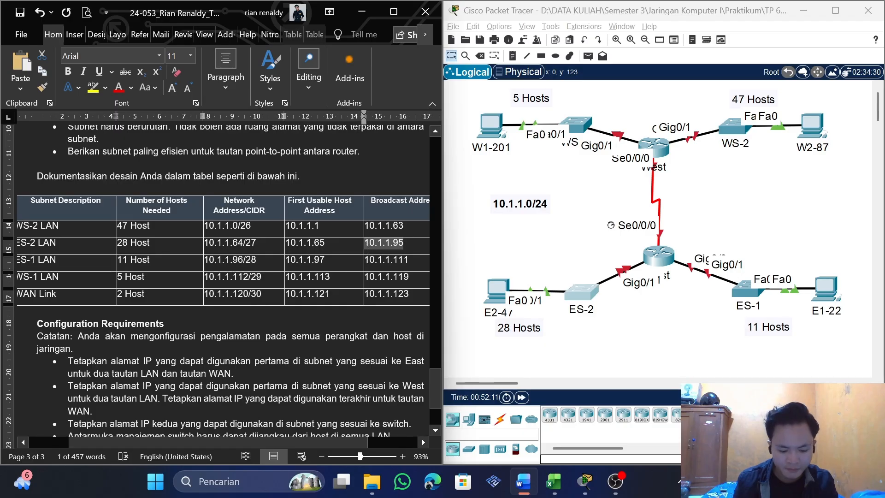
pyautogui.moveTo(432, 378); pyautogui.dragTo(417, 260)
pyautogui.click(237, 308)
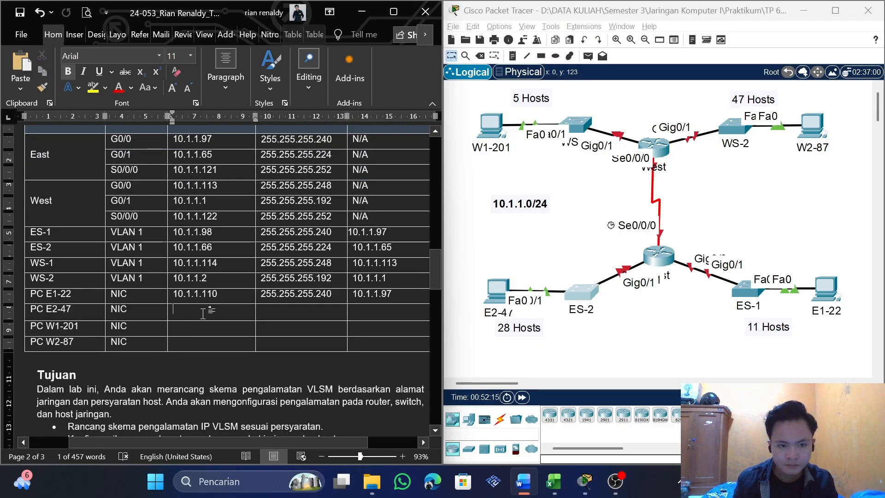
pyautogui.hotkey('ctrl', 'v')
pyautogui.press('BackSpace')
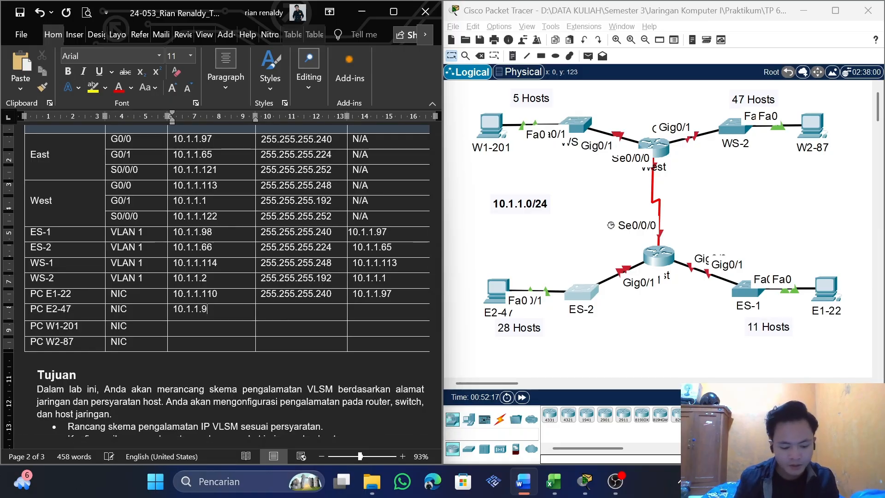
pyautogui.write('1')
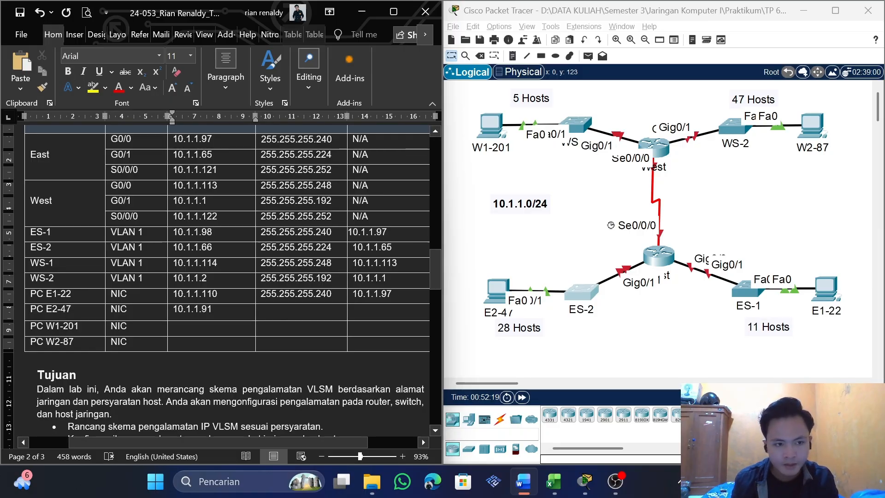
# Copy ES-2's subnet mask 255.255.255.224 and default gateway 10.1.1.65 together into the PC E2-47 row
pyautogui.moveTo(332, 247); pyautogui.dragTo(262, 248)
pyautogui.moveTo(391, 247); pyautogui.dragTo(318, 248)
pyautogui.hotkey('ctrl', 'c')
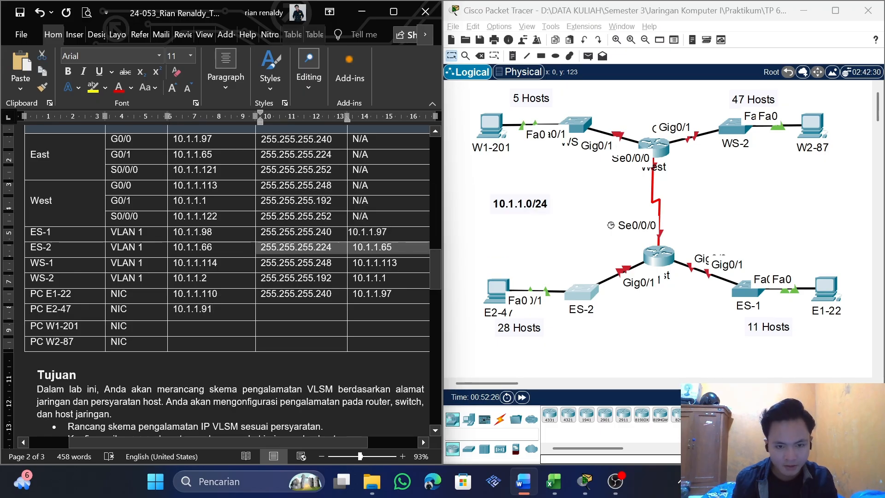
pyautogui.moveTo(295, 311); pyautogui.dragTo(391, 319)
pyautogui.hotkey('ctrl', 'v')
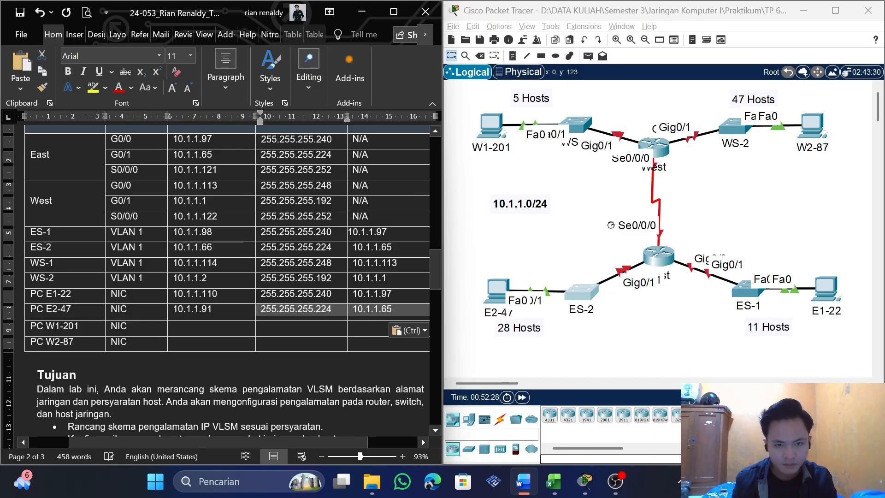
# Copy WS-1 LAN's broadcast address from the subnet table into the IP Address cell of PC W1-201 and change it to 10.1.1.118
pyautogui.scroll(-2, 220, 338)
pyautogui.click(46, 265)
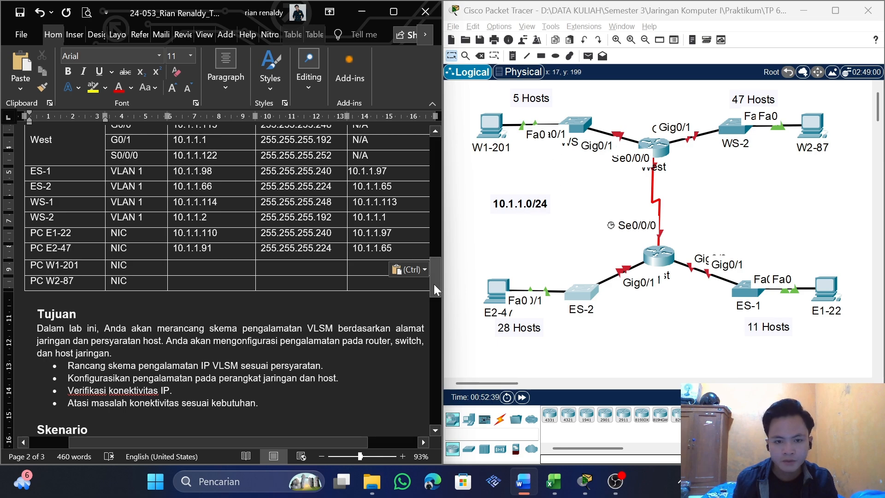
pyautogui.moveTo(434, 284); pyautogui.dragTo(424, 391)
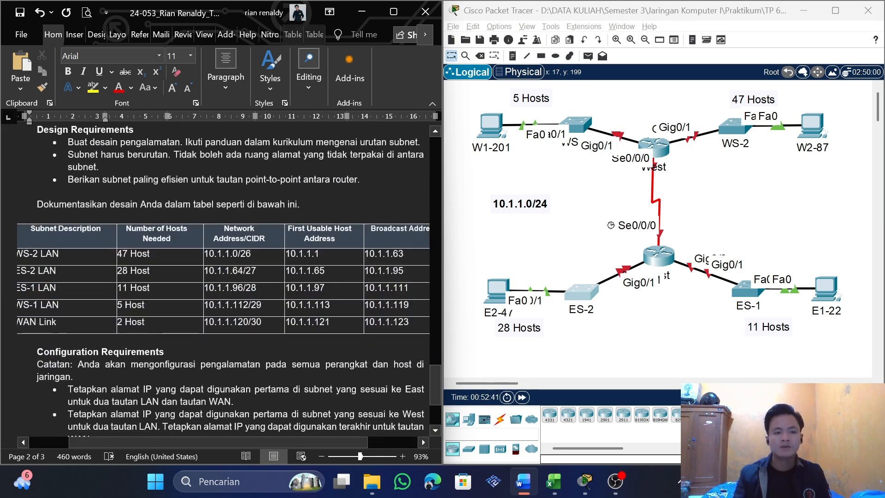
pyautogui.doubleClick(386, 305)
pyautogui.hotkey('ctrl', 'c')
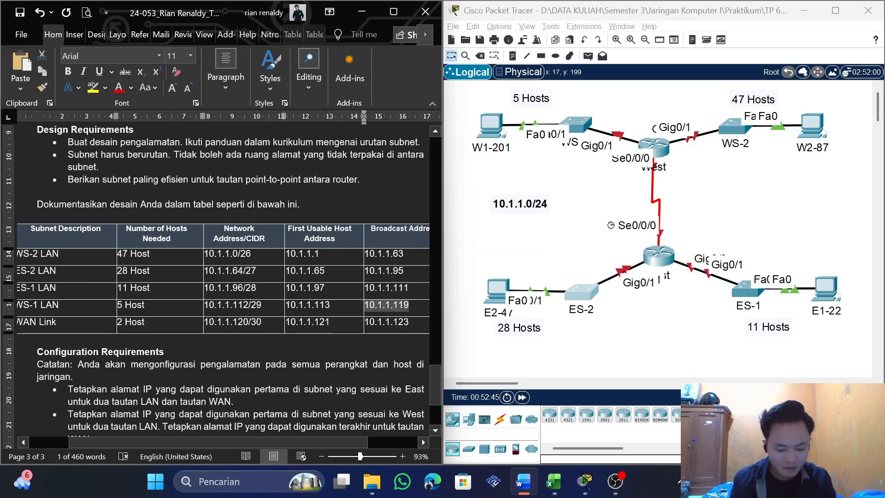
pyautogui.moveTo(430, 384); pyautogui.dragTo(413, 281)
pyautogui.click(189, 234)
pyautogui.hotkey('ctrl', 'v')
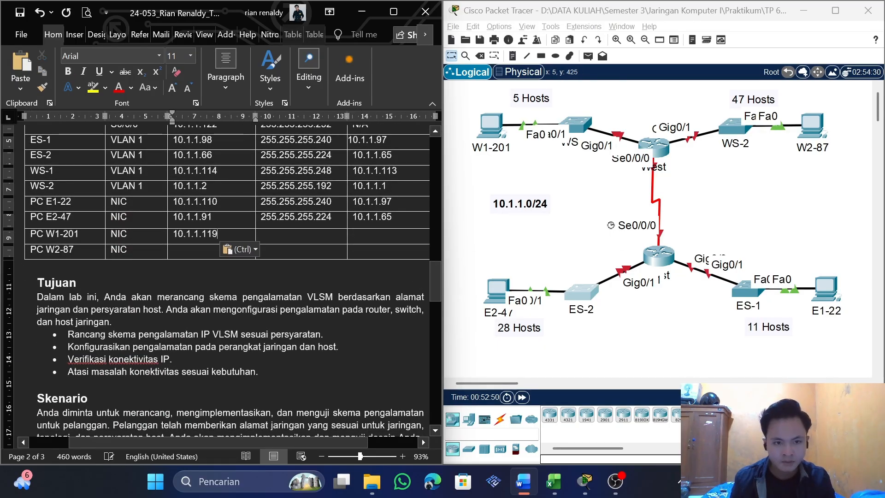
pyautogui.press('BackSpace')
pyautogui.write('8')
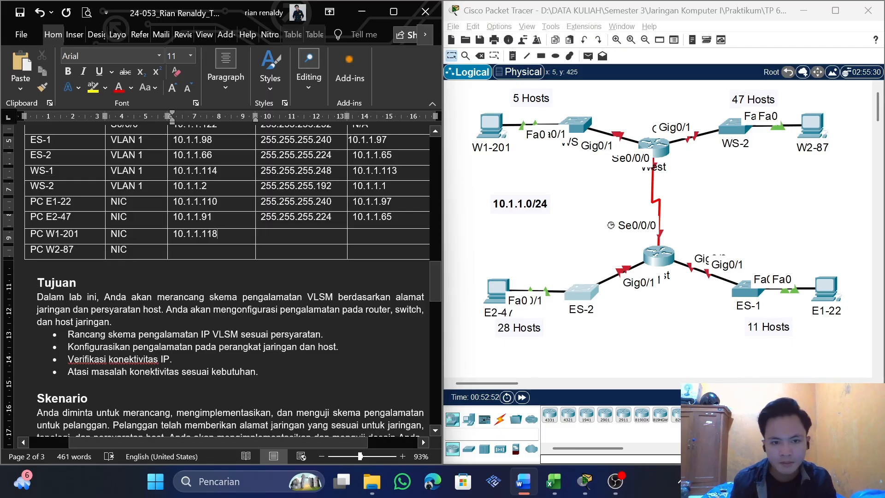
# Copy WS-1's subnet mask 255.255.255.248 and default gateway 10.1.1.113 together into the PC W1-201 row
pyautogui.scroll(2, 402, 242)
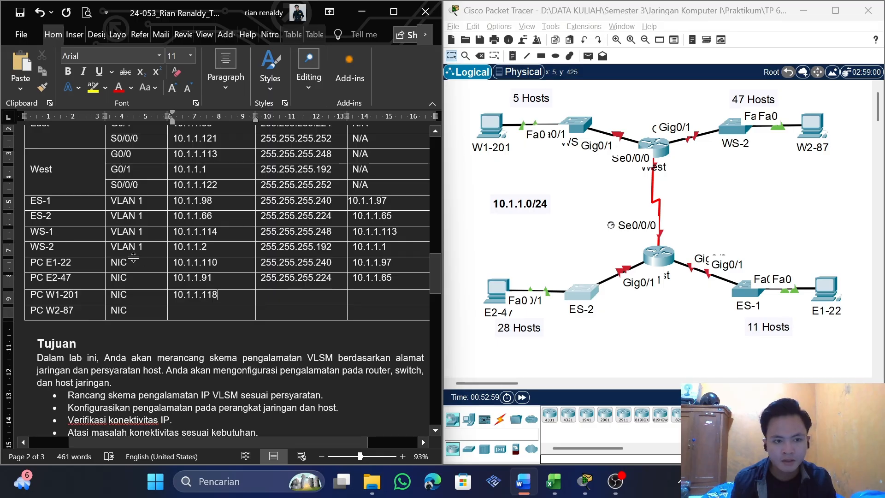
pyautogui.moveTo(261, 231); pyautogui.dragTo(392, 238)
pyautogui.hotkey('ctrl', 'c')
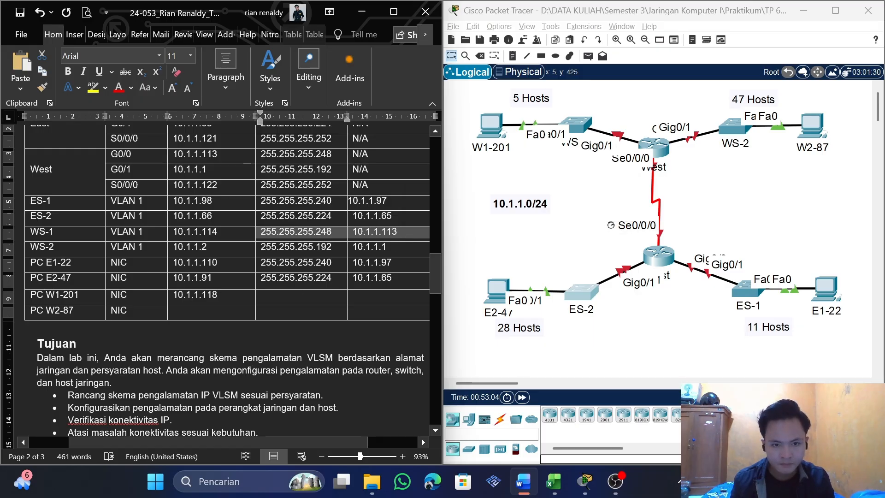
pyautogui.moveTo(263, 294); pyautogui.dragTo(371, 298)
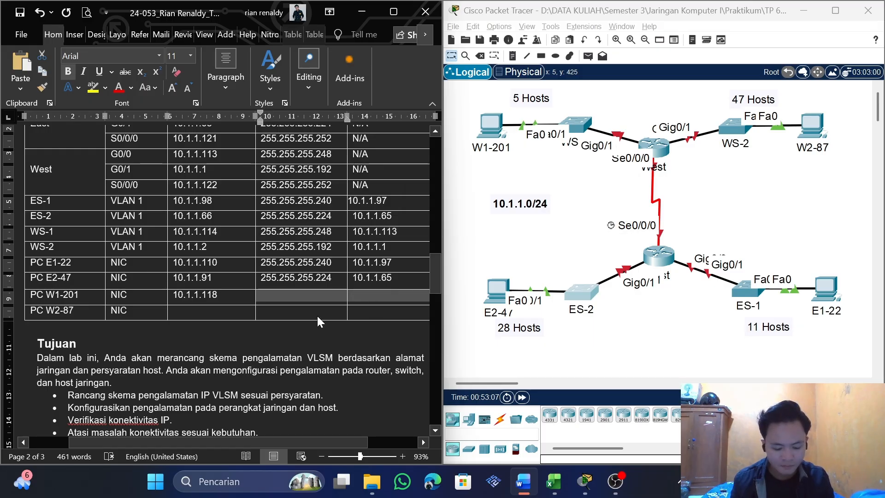
pyautogui.hotkey('ctrl', 'v')
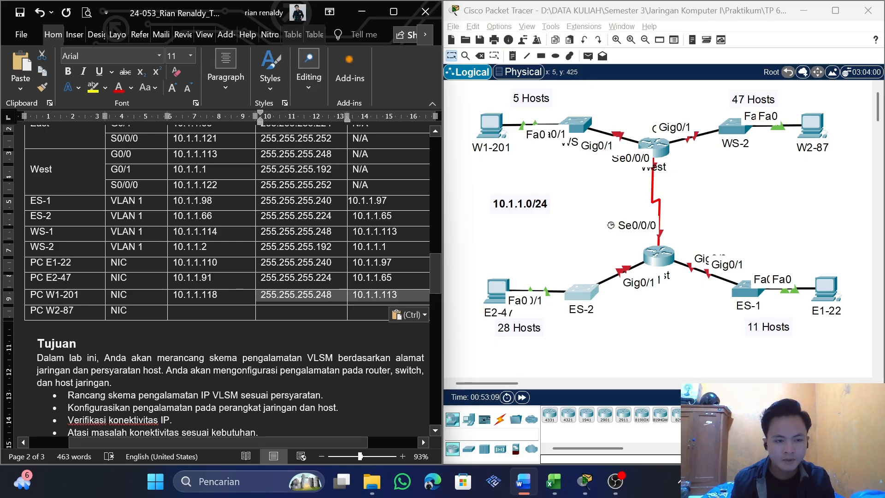
# Copy WS-2 LAN's broadcast address from the subnet table into the IP Address cell of PC W2-87 and change it to 10.1.1.62
pyautogui.scroll(-1, 318, 290)
pyautogui.scroll(-1, 230, 276)
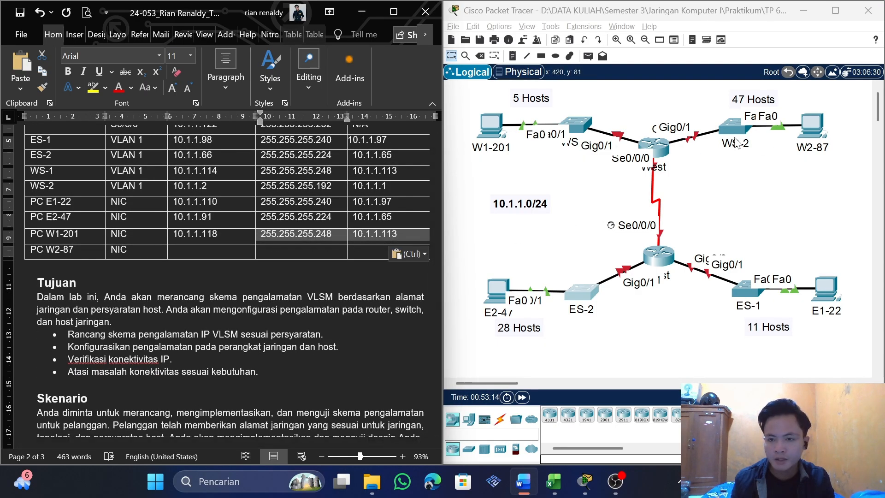
pyautogui.moveTo(434, 281); pyautogui.dragTo(424, 370)
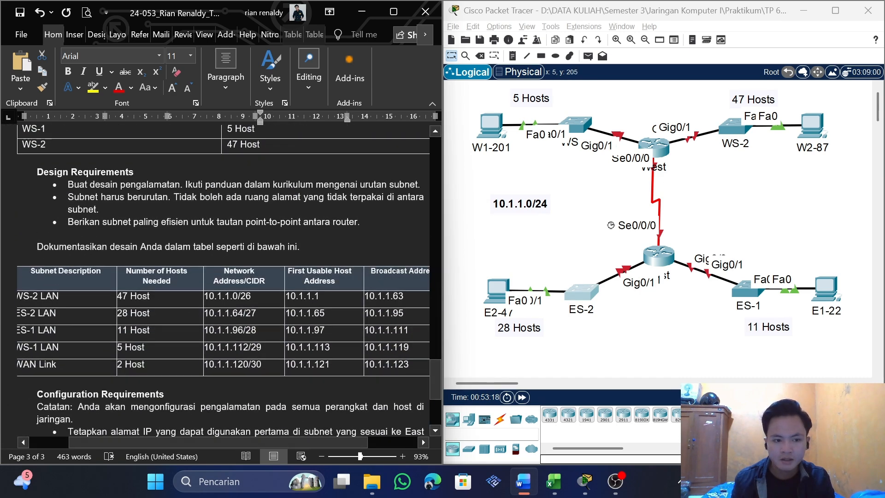
pyautogui.moveTo(193, 443); pyautogui.dragTo(161, 440)
pyautogui.moveTo(412, 296); pyautogui.dragTo(370, 296)
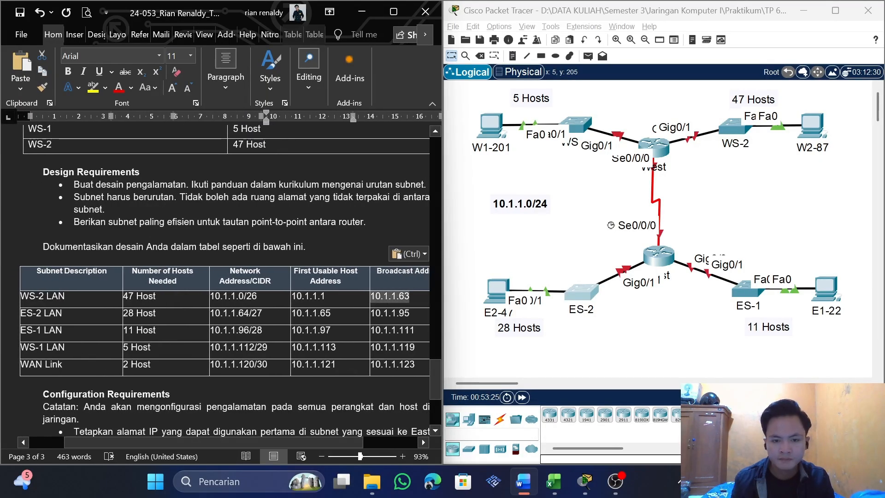
pyautogui.moveTo(429, 359); pyautogui.dragTo(431, 252)
pyautogui.click(212, 349)
pyautogui.write('10.1.1.63')
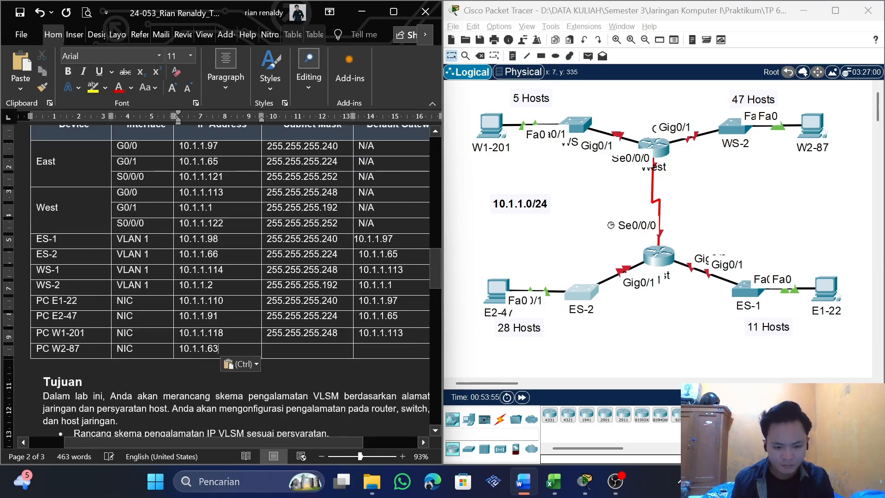
pyautogui.write('=')
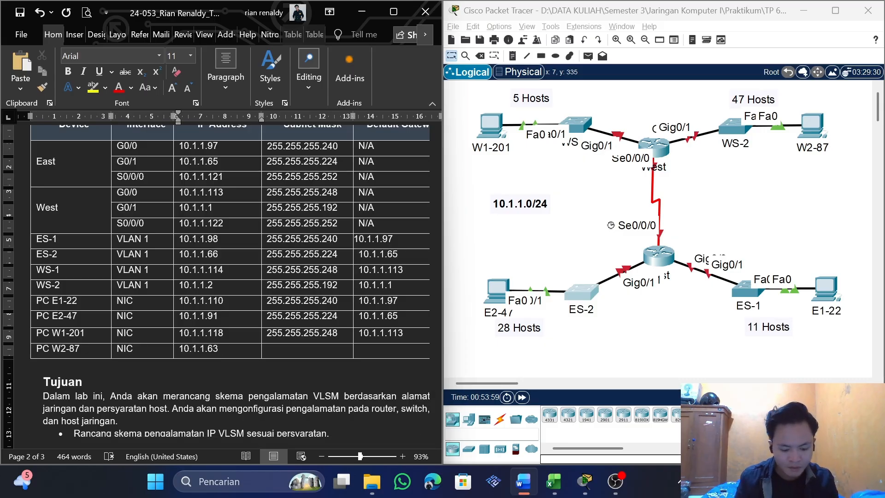
pyautogui.write('2')
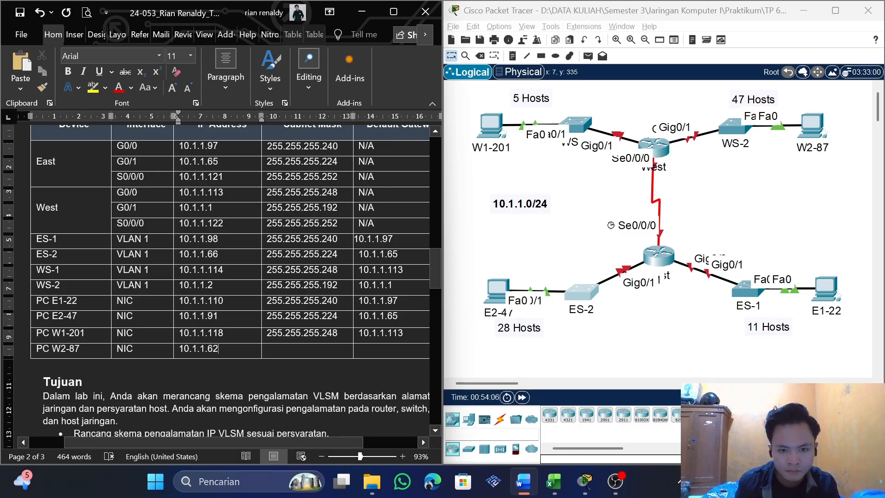
# Copy ES-2's subnet mask 255.255.255.224 and default gateway 10.1.1.65 together into the PC W2-87 row
pyautogui.moveTo(269, 270); pyautogui.dragTo(408, 276)
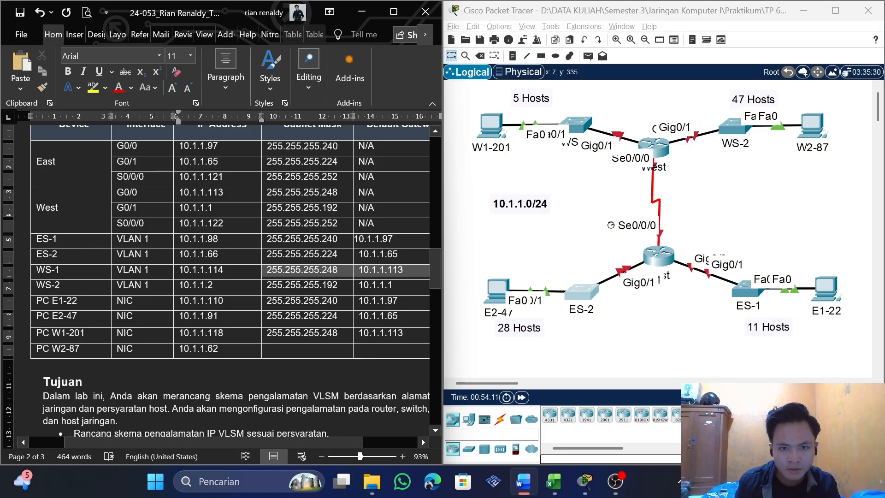
pyautogui.hotkey('ctrl', 'c')
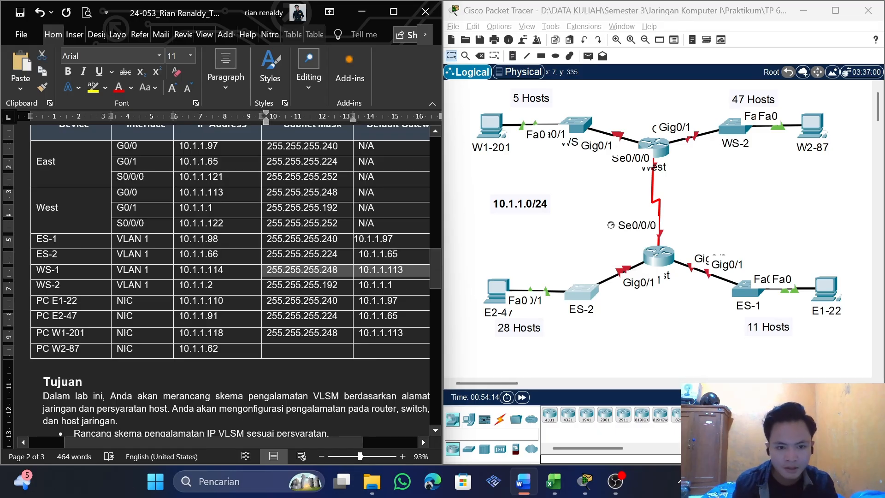
pyautogui.moveTo(269, 254); pyautogui.dragTo(398, 261)
pyautogui.hotkey('ctrl', 'c')
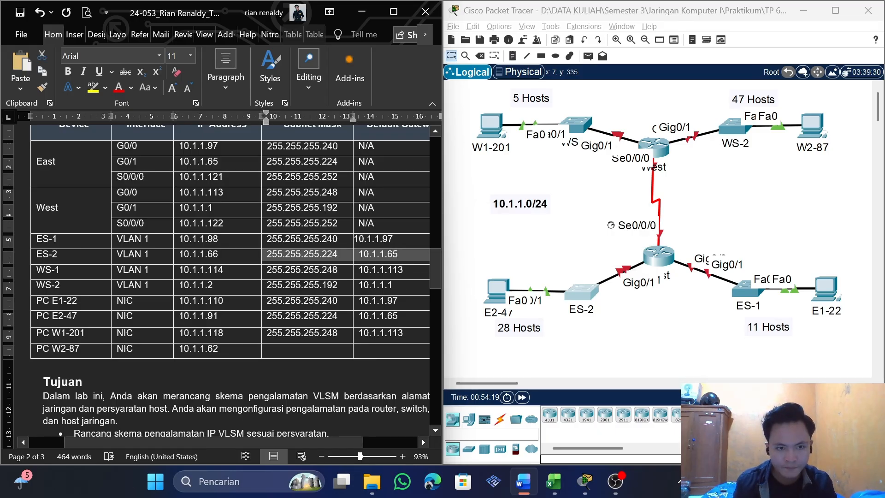
pyautogui.click(280, 353)
pyautogui.hotkey('ctrl', 'v')
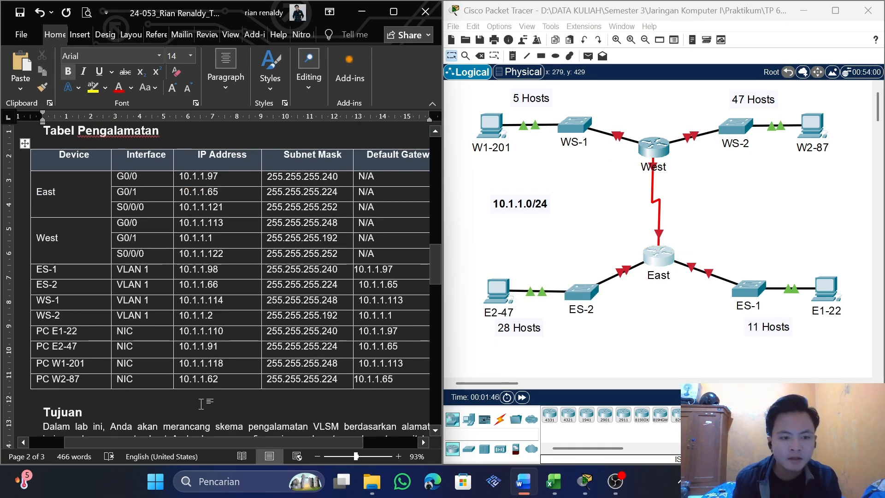
# Review the filled-in addressing table from the East router's rows down to PC W2-87
pyautogui.scroll(-1, 203, 403)
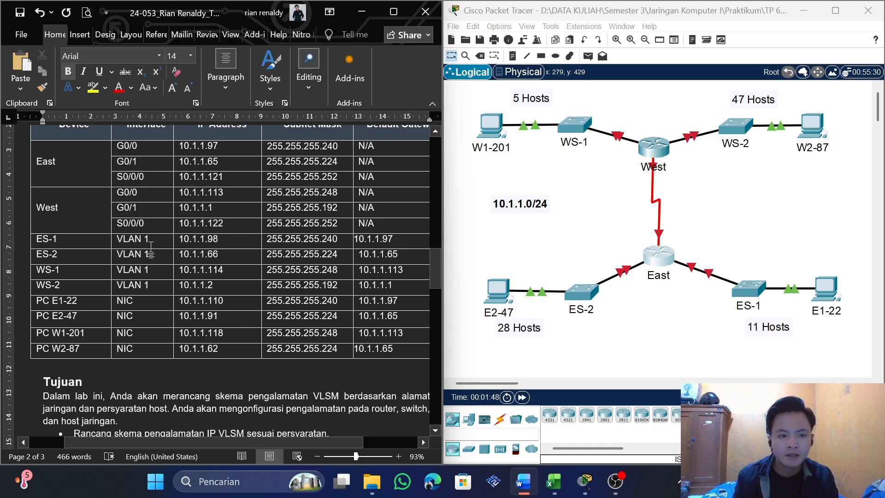
pyautogui.scroll(2, 151, 247)
pyautogui.moveTo(73, 203); pyautogui.dragTo(292, 403)
pyautogui.click(197, 396)
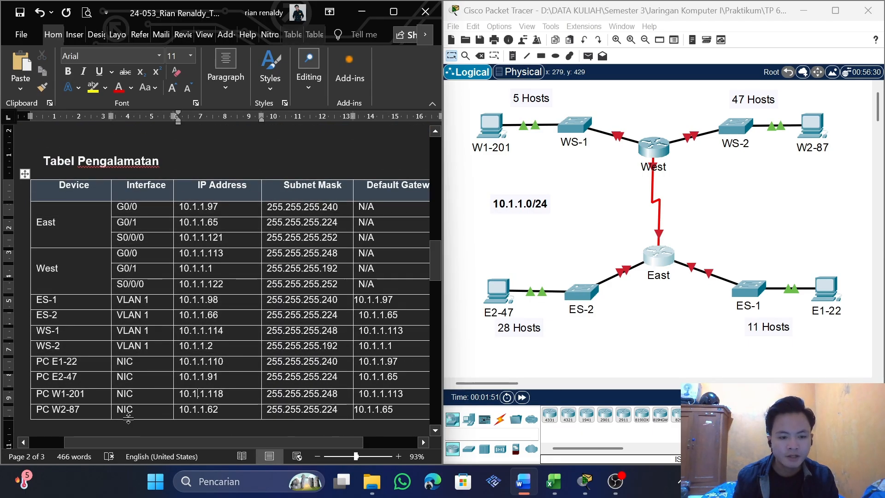
pyautogui.scroll(-2, 128, 418)
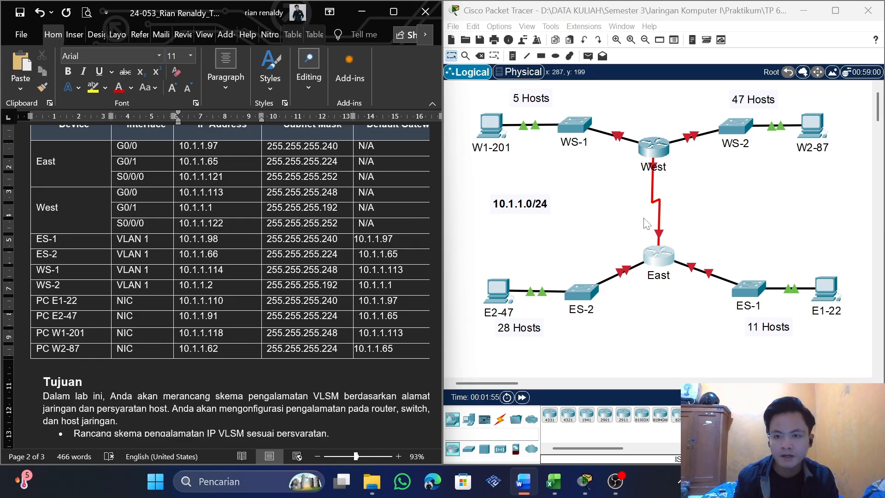
pyautogui.scroll(1, 369, 323)
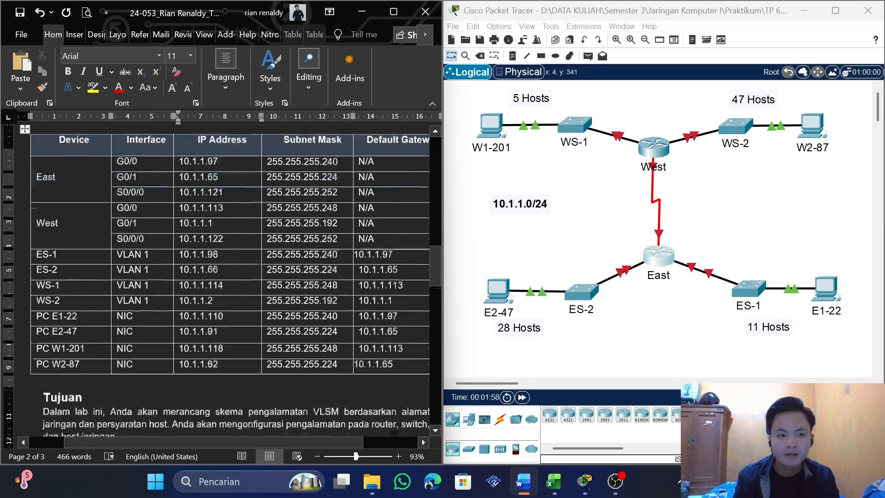
pyautogui.scroll(2, 198, 393)
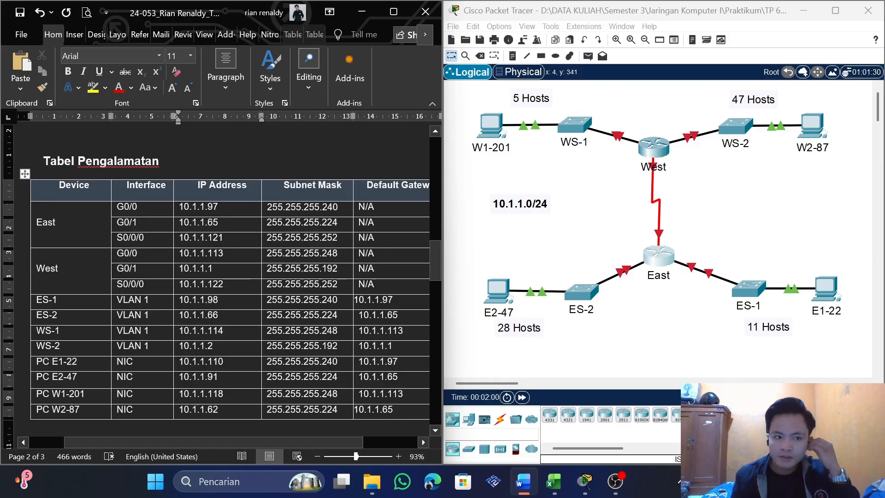
# Open the East router's command line in Packet Tracer and enter global configuration mode with enable and conf t
pyautogui.doubleClick(46, 222)
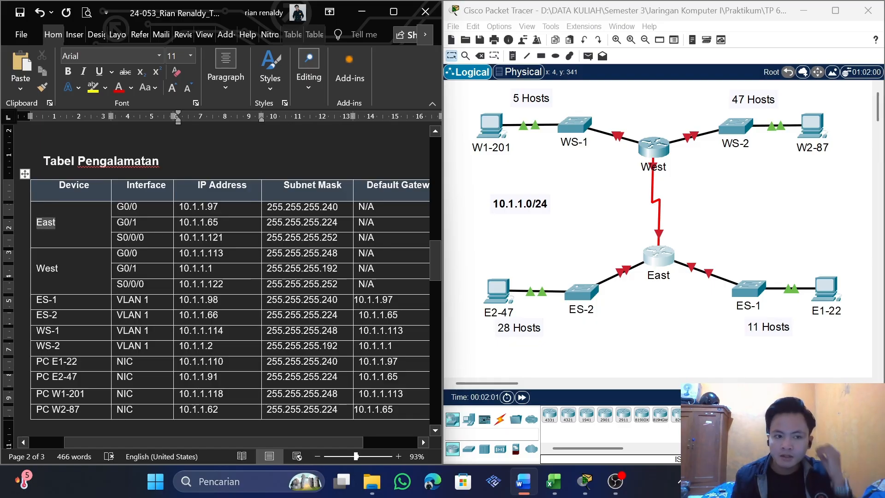
pyautogui.click(652, 258)
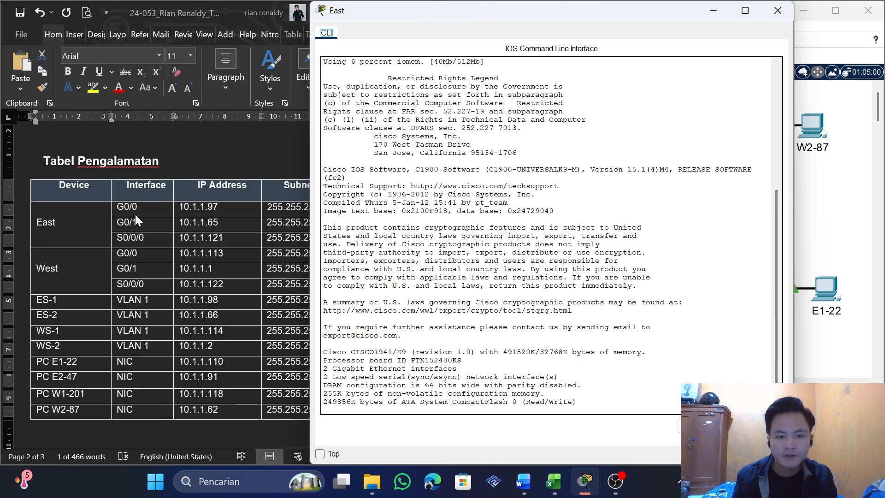
pyautogui.press('Return')
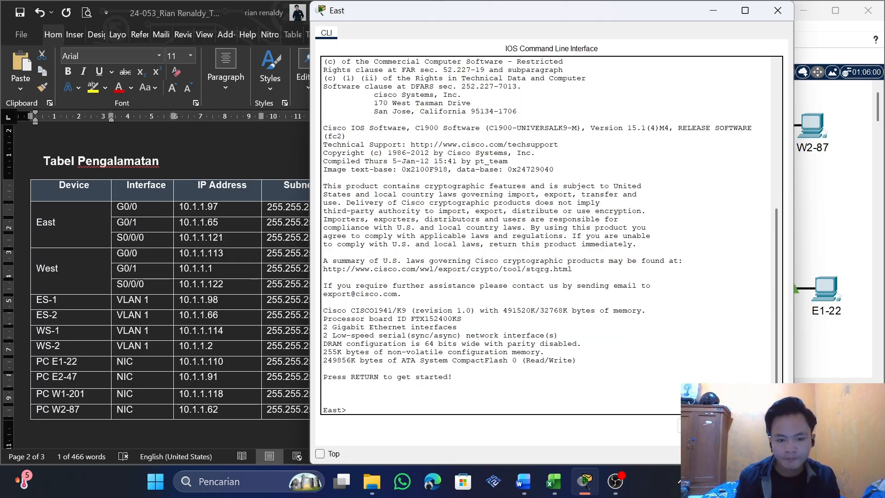
pyautogui.write('enabl')
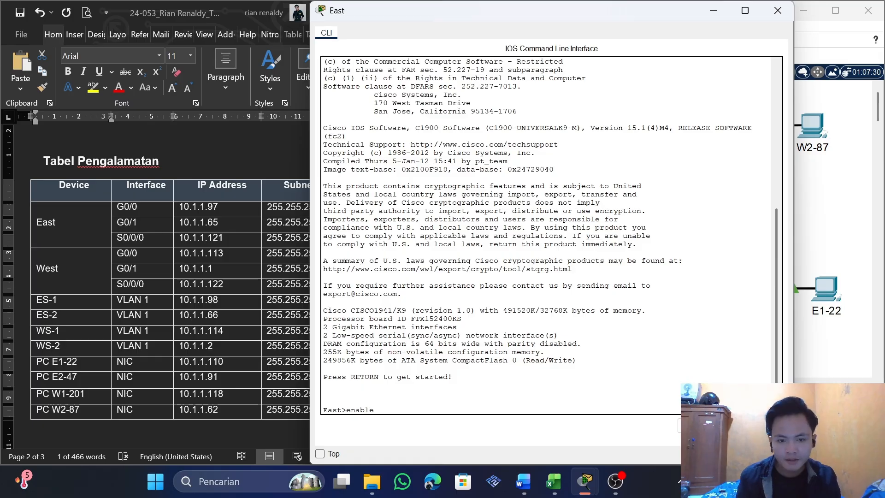
pyautogui.write('e')
pyautogui.press('Return')
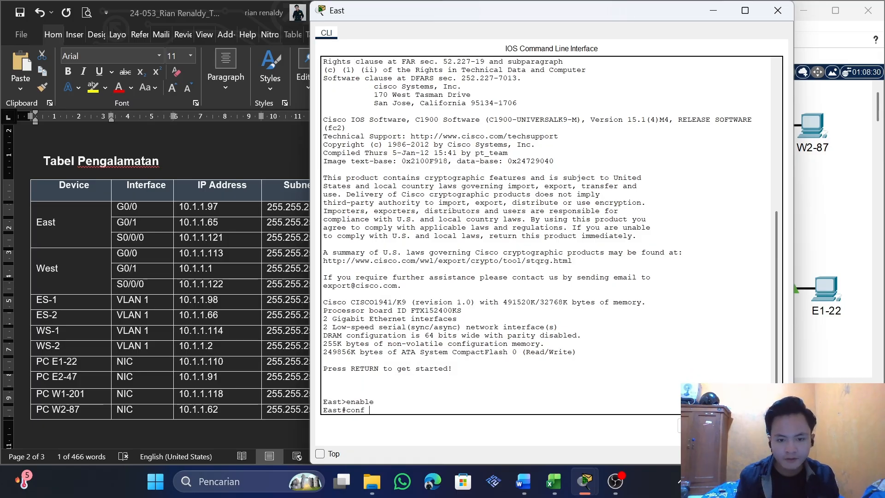
pyautogui.write('conf t')
pyautogui.press('Return')
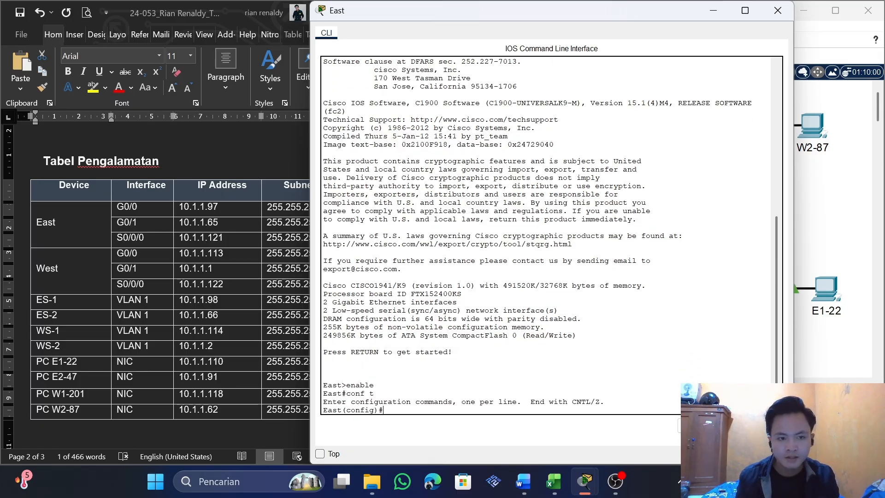
# Enter interface configuration for g0/0 on the East router and snap its window beside the Word document
pyautogui.write('interfa')
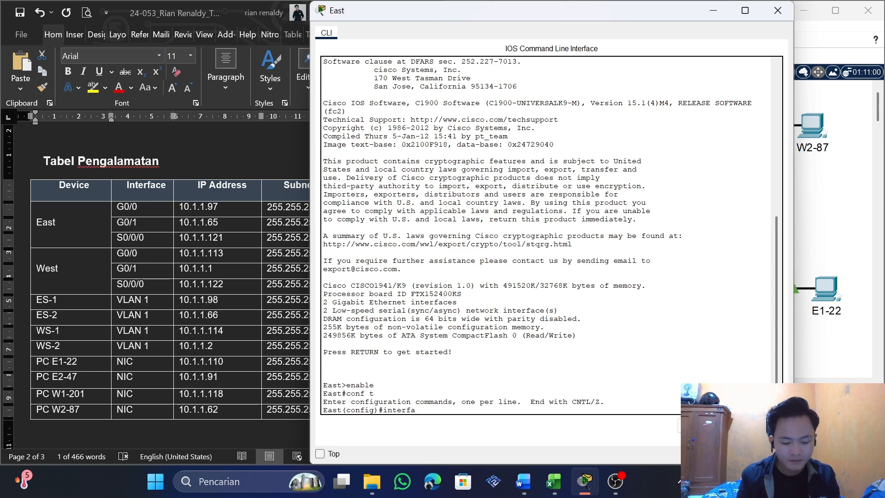
pyautogui.write('ce')
pyautogui.press('super+Right')
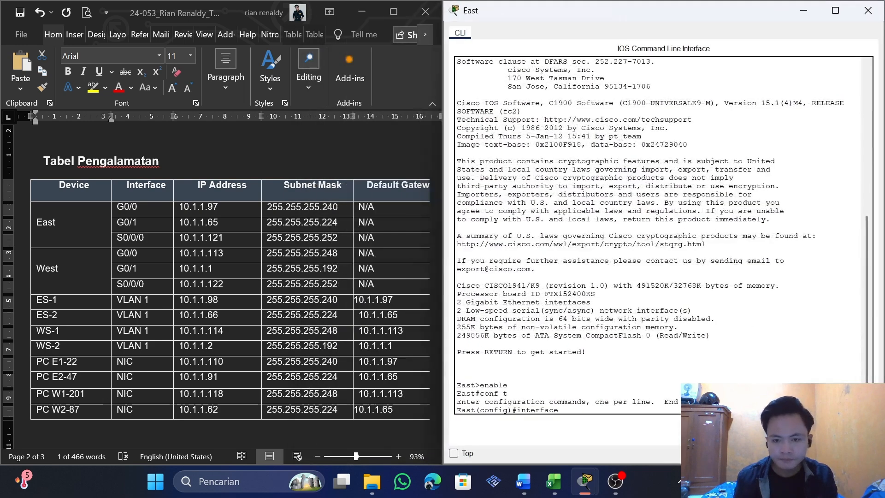
pyautogui.write('g0')
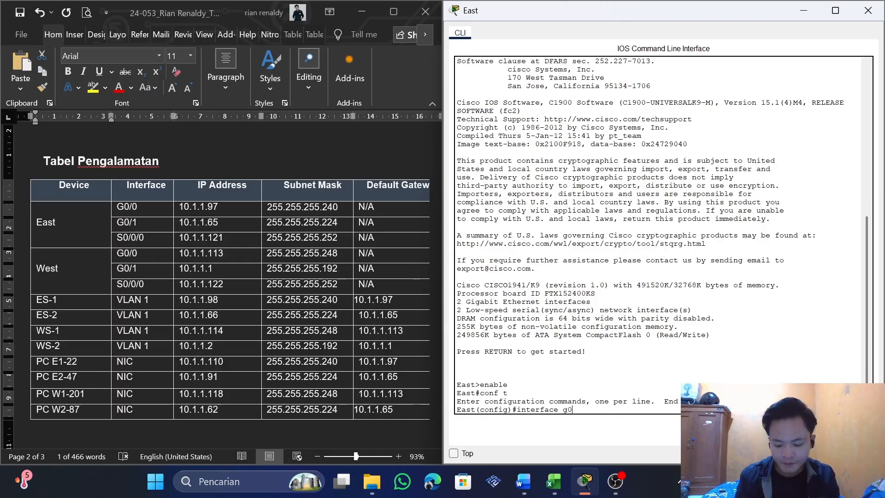
pyautogui.write('/0')
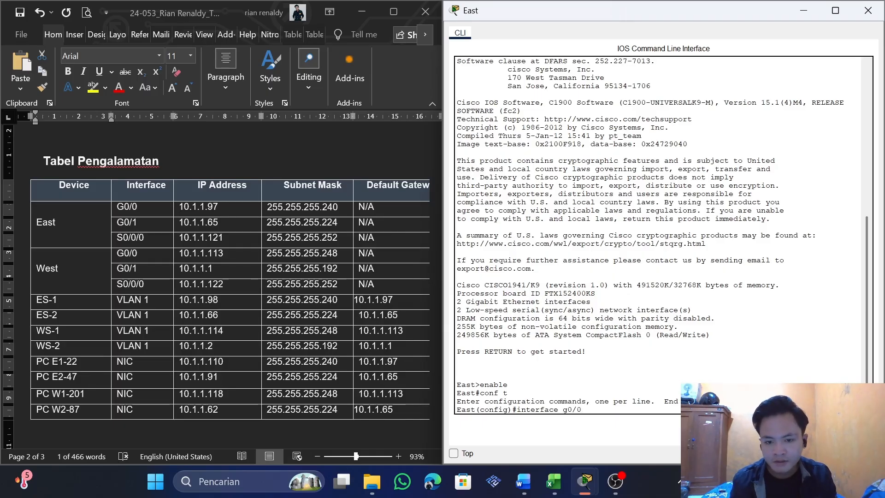
pyautogui.press('Return')
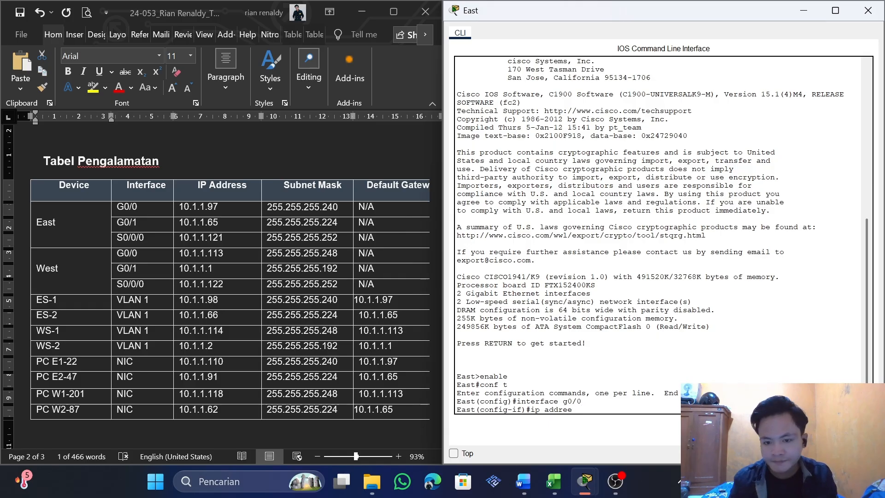
# Start an ip address command for g0/0 with East's G0/0 address 10.1.1.97 copied from the addressing table
pyautogui.click(253, 206)
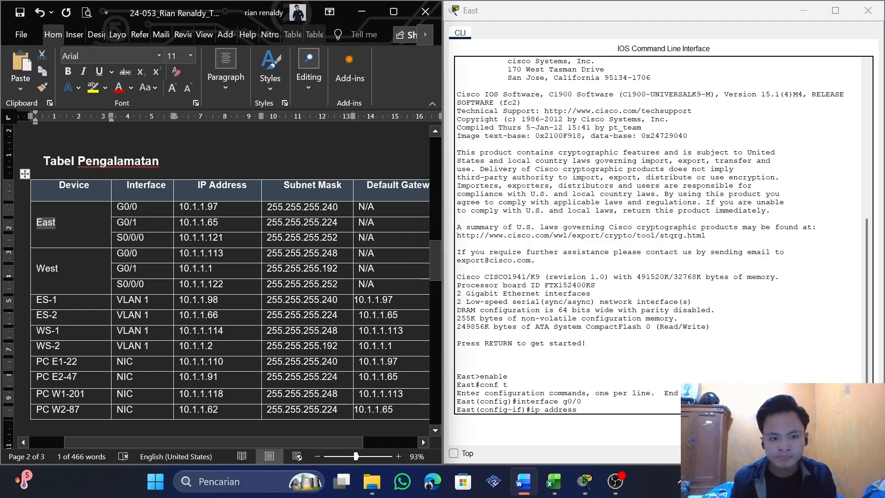
pyautogui.moveTo(254, 206); pyautogui.dragTo(183, 206)
pyautogui.rightClick(183, 206)
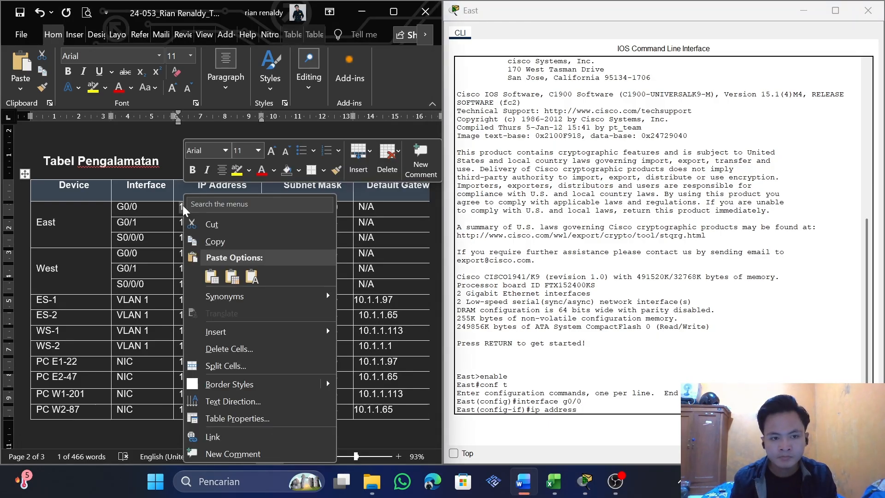
pyautogui.click(217, 245)
pyautogui.hotkey('alt', 'Tab')
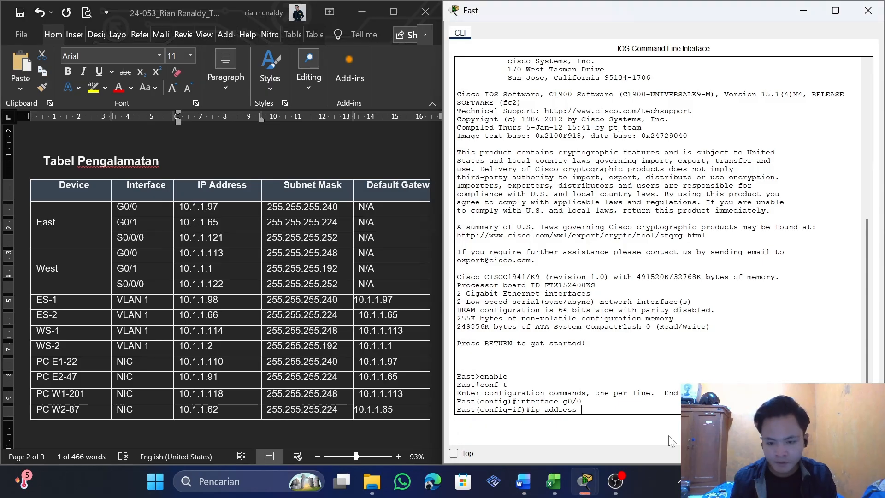
# Complete the ip address command with East's G0/0 subnet mask 255.255.255.240 copied from the table, and run it
pyautogui.click(342, 207)
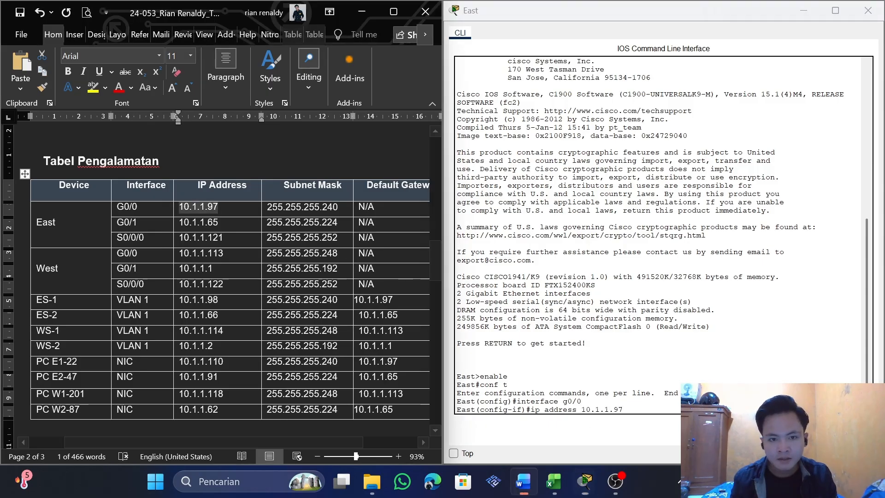
pyautogui.moveTo(340, 206); pyautogui.dragTo(287, 207)
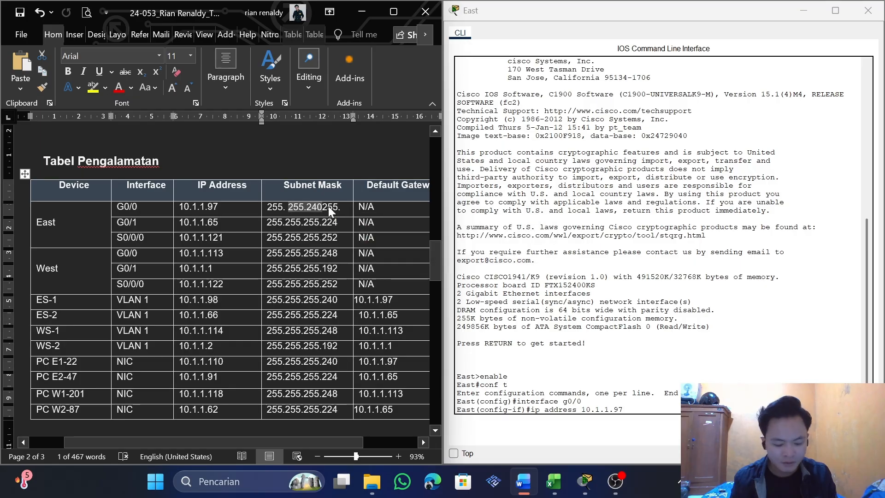
pyautogui.hotkey('ctrl', 'z')
pyautogui.moveTo(339, 207); pyautogui.dragTo(267, 207)
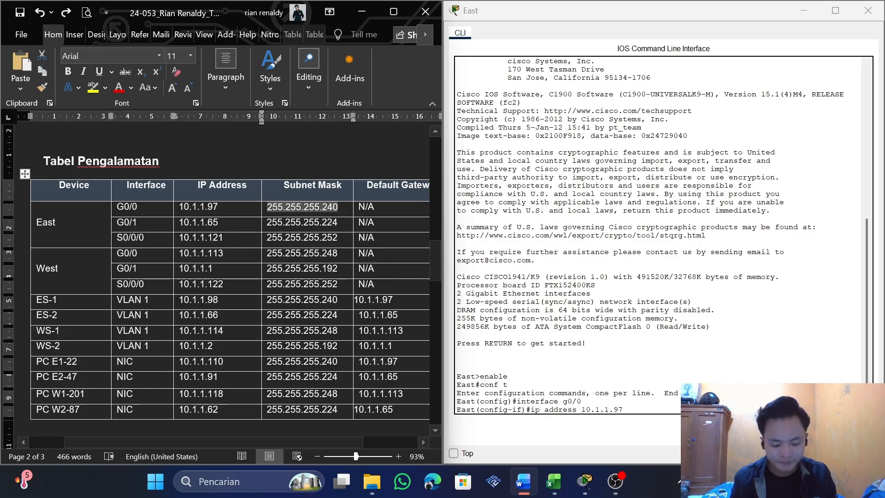
pyautogui.click(623, 409)
pyautogui.hotkey('ctrl', 'v')
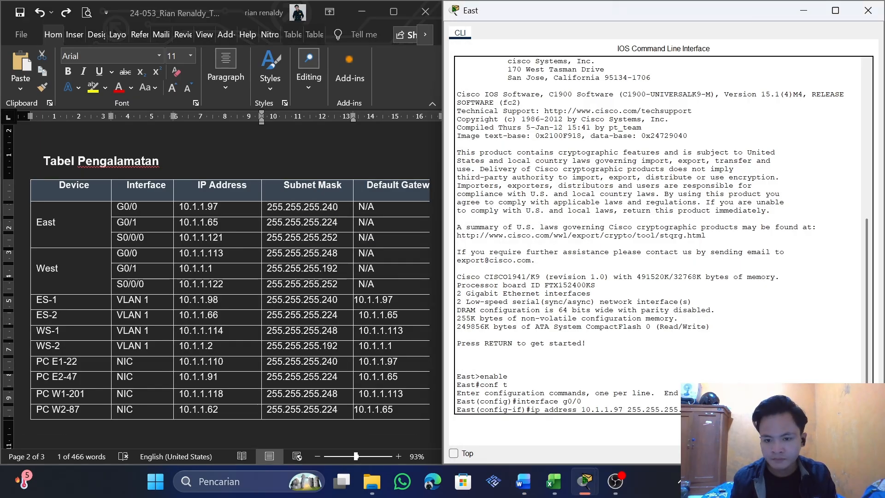
pyautogui.press('Return')
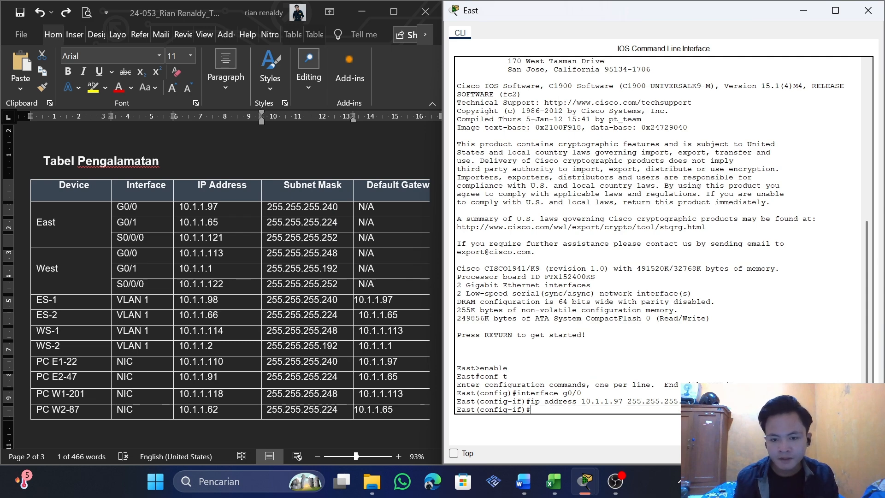
# Bring up East's g0/0 interface with no shutdown and exit to global configuration mode
pyautogui.write('no shutdown')
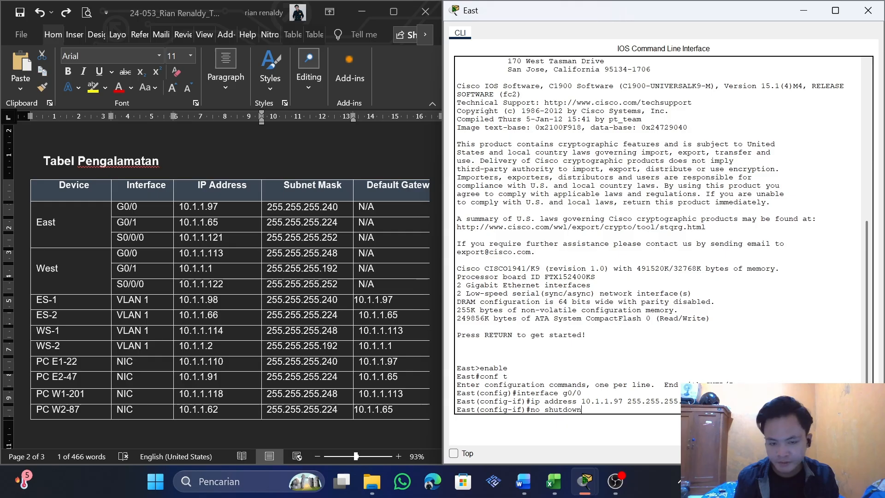
pyautogui.press('Return')
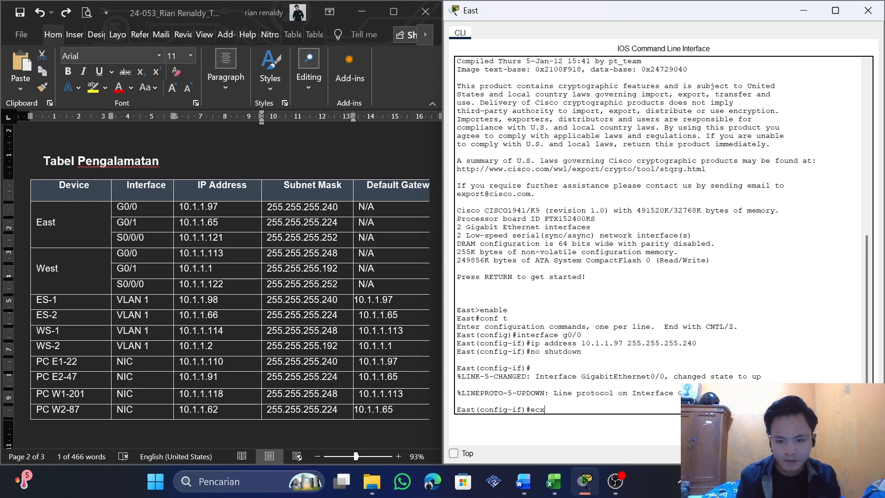
pyautogui.press('Return')
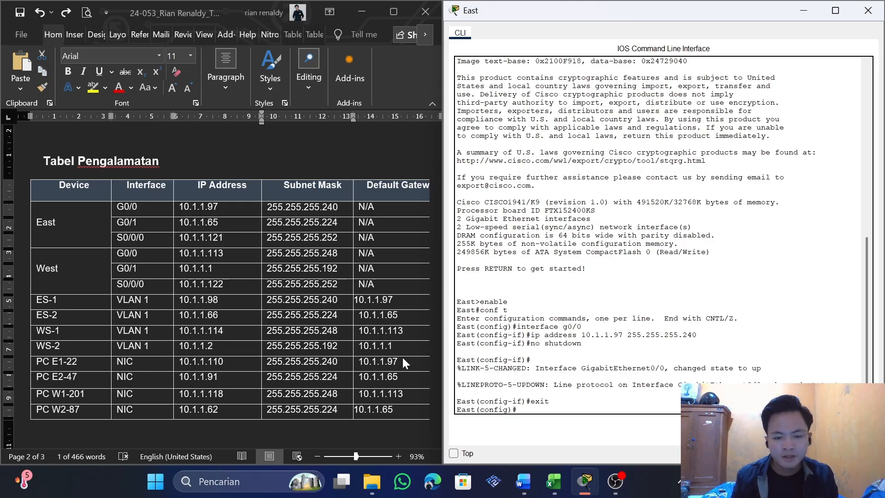
# Enter interface configuration for g0/1 and start an ip address command with East's G0/1 address 10.1.1.65 copied from the addressing table
pyautogui.write('interface g0/')
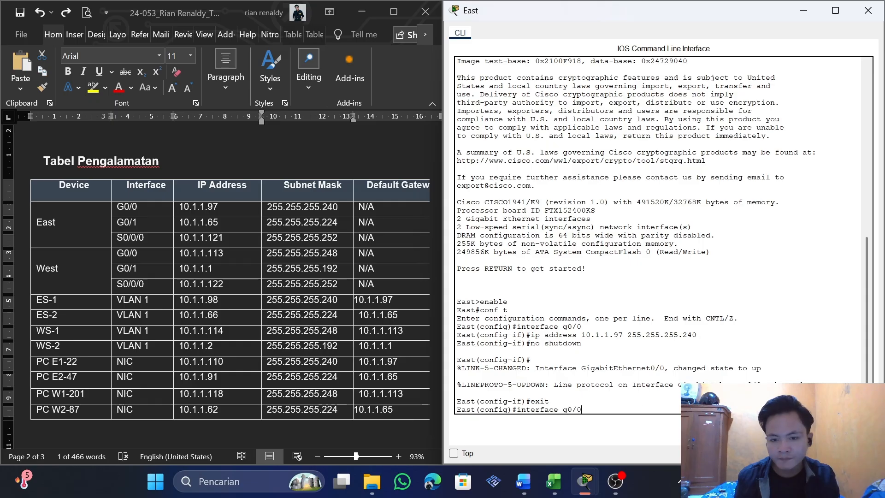
pyautogui.write('1')
pyautogui.press('Return')
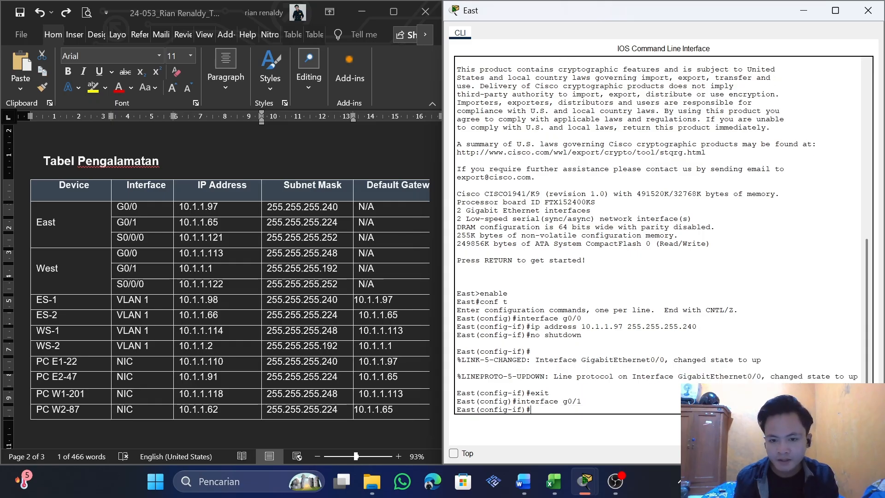
pyautogui.write('i')
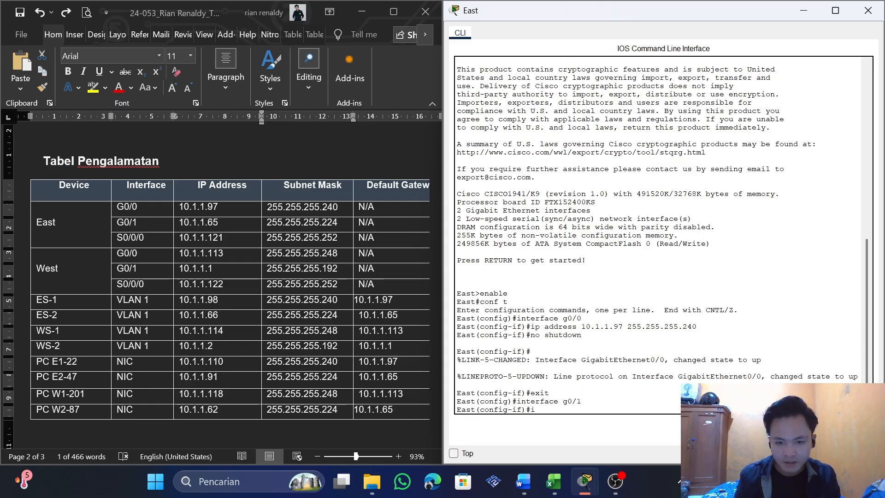
pyautogui.write('p address')
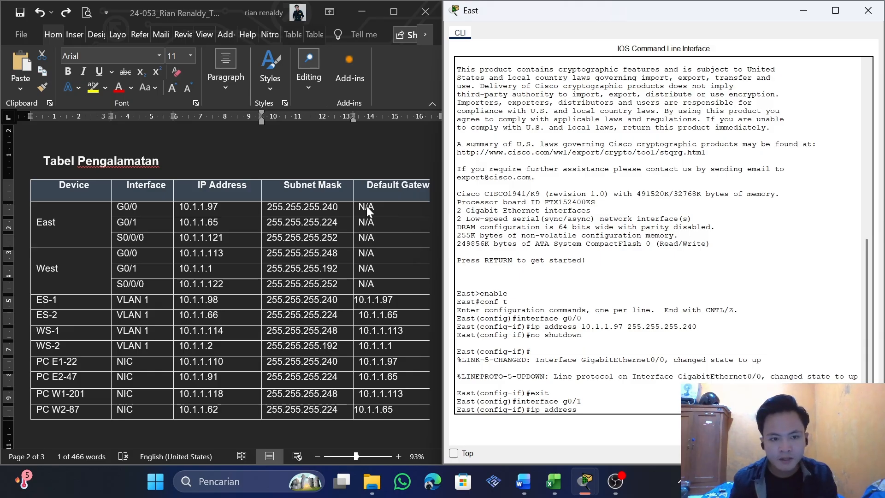
pyautogui.click(221, 223)
pyautogui.doubleClick(217, 223)
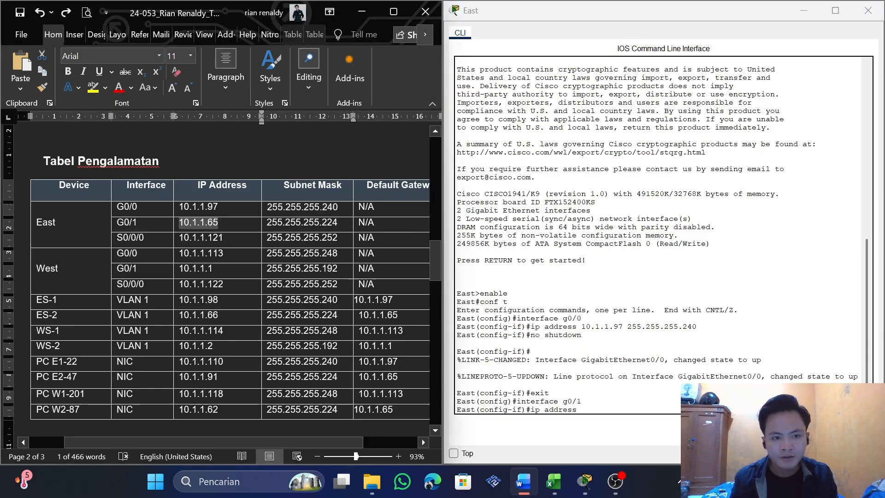
pyautogui.click(584, 408)
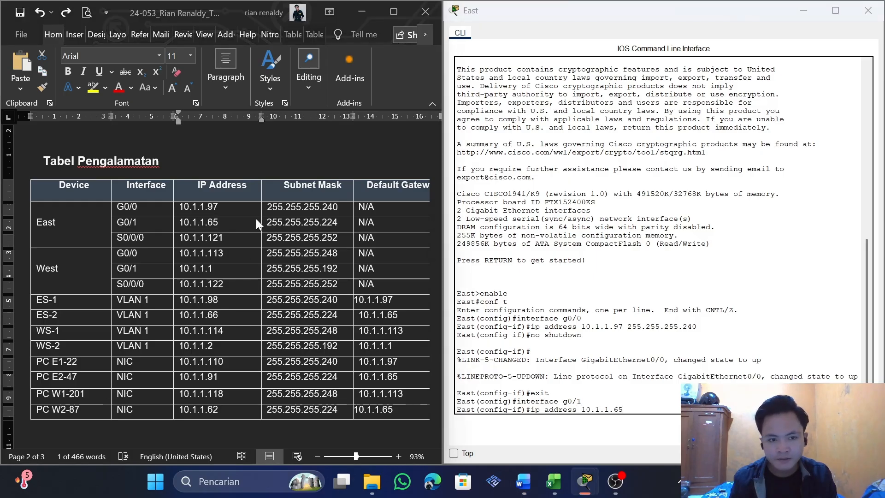
# Complete the ip address command with East's G0/1 subnet mask 255.255.255.224 copied from the table, and run it
pyautogui.moveTo(338, 223); pyautogui.dragTo(267, 223)
pyautogui.hotkey('ctrl', 'c')
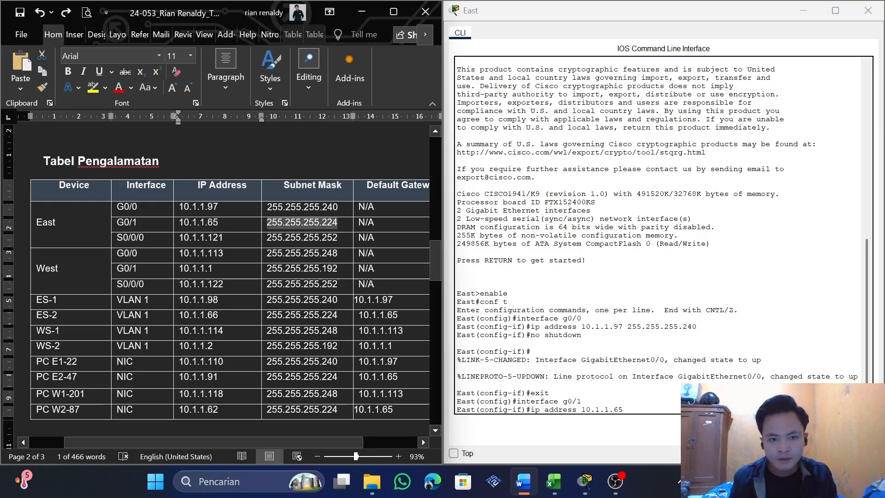
pyautogui.click(627, 409)
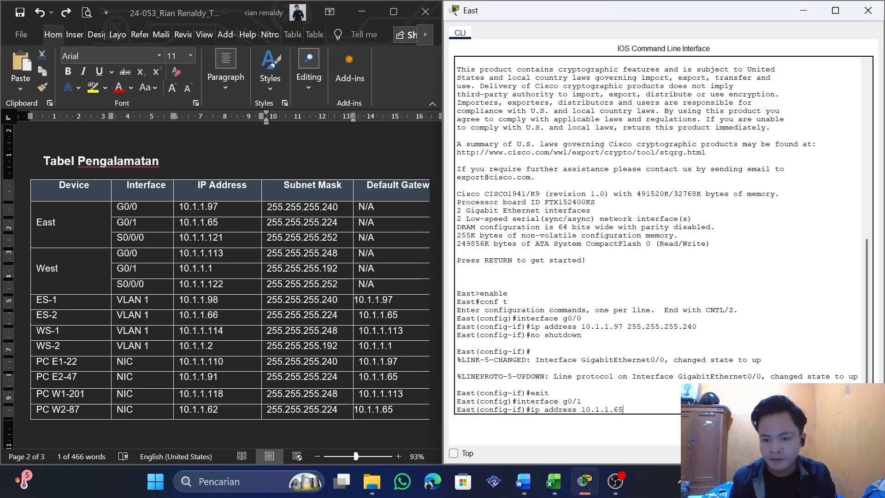
pyautogui.hotkey('ctrl', 'v')
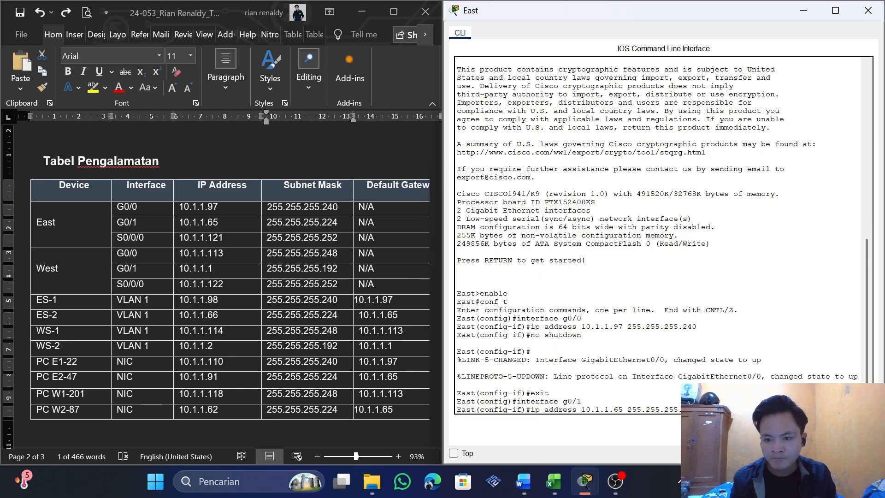
pyautogui.press('Return')
# Bring up East's g0/1 interface with no shutdown and exit to global configuration mode
pyautogui.write('no shutdown')
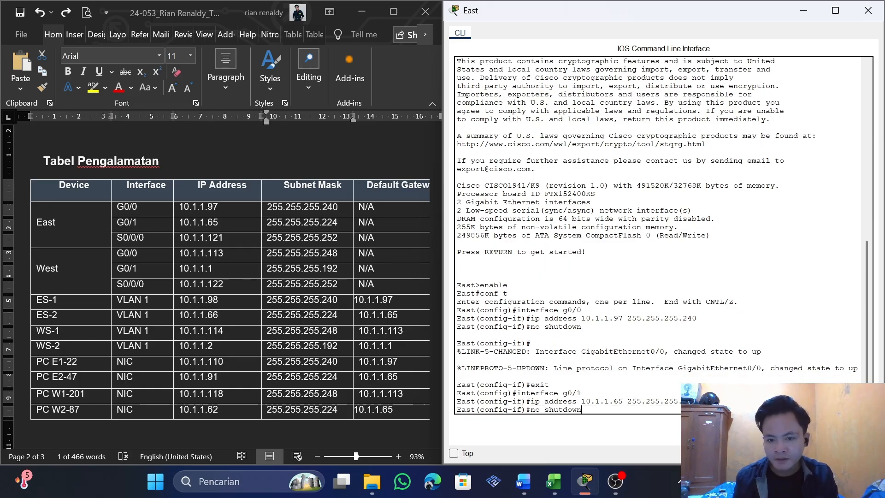
pyautogui.press('Return')
pyautogui.press('Return')
pyautogui.write('interface g0/1')
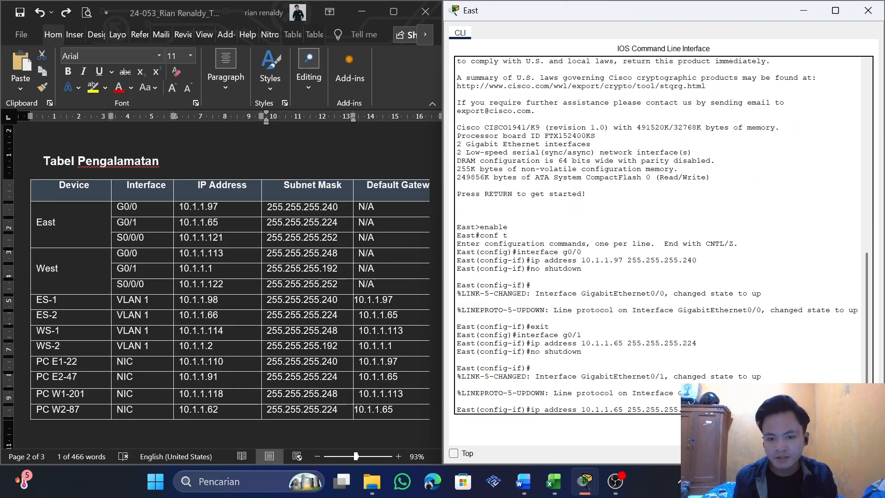
pyautogui.press('BackSpace')
pyautogui.press('BackSpace')
pyautogui.press('BackSpace')
pyautogui.press('BackSpace')
pyautogui.press('BackSpace')
pyautogui.press('BackSpace')
pyautogui.press('BackSpace')
pyautogui.press('BackSpace')
pyautogui.press('BackSpace')
pyautogui.press('BackSpace')
pyautogui.press('BackSpace')
pyautogui.press('BackSpace')
pyautogui.press('BackSpace')
pyautogui.press('BackSpace')
pyautogui.write('exit')
pyautogui.press('Return')
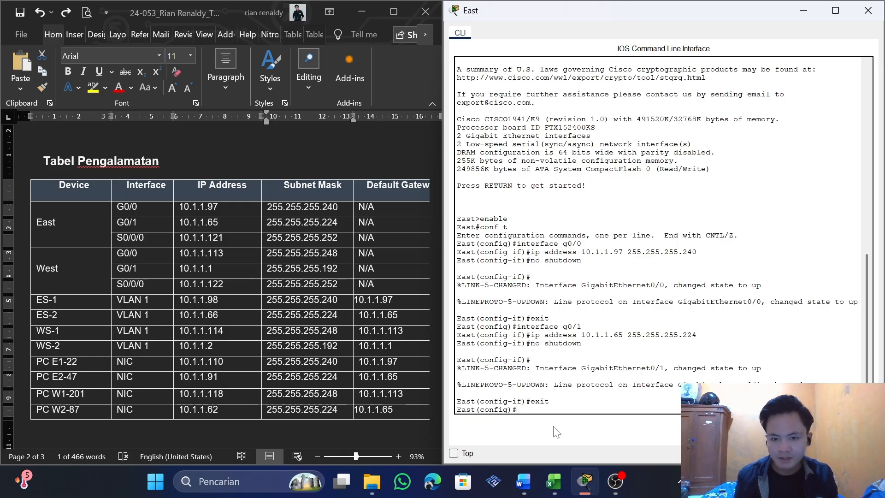
# Enter interface configuration for s0/0/0 on the East router by adapting the earlier interface command
pyautogui.write('no shutdown')
pyautogui.press('Up')
pyautogui.press('Up')
pyautogui.press('Up')
pyautogui.press('Up')
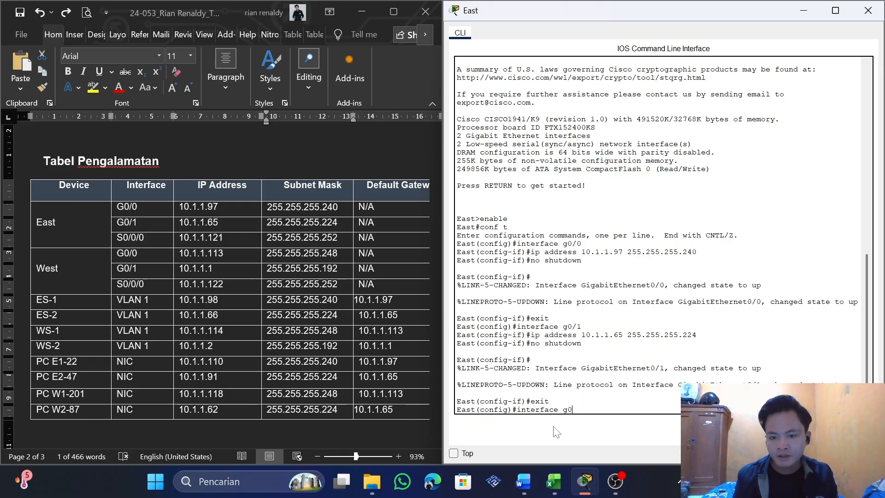
pyautogui.press('BackSpace')
pyautogui.press('BackSpace')
pyautogui.write('s0/0/')
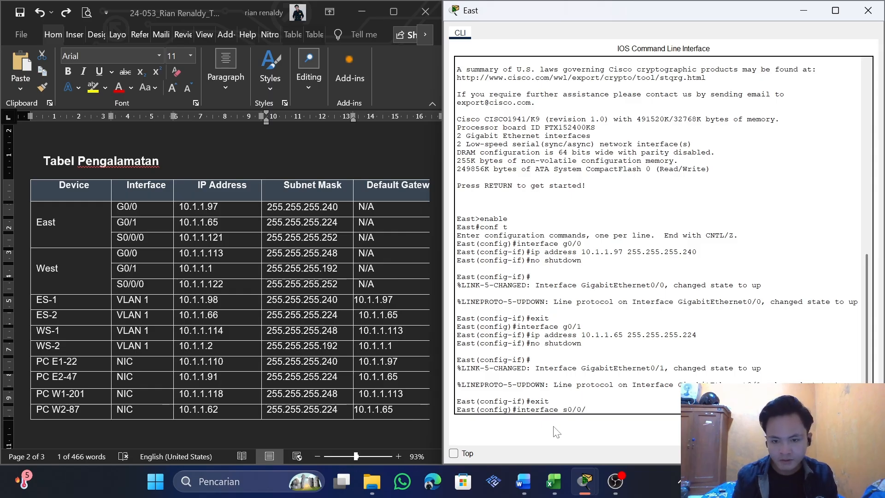
pyautogui.write('0')
pyautogui.press('Return')
# Start an ip address command for s0/0/0 with East's S0/0/0 address 10.1.1.121 copied from the addressing table
pyautogui.write('exit')
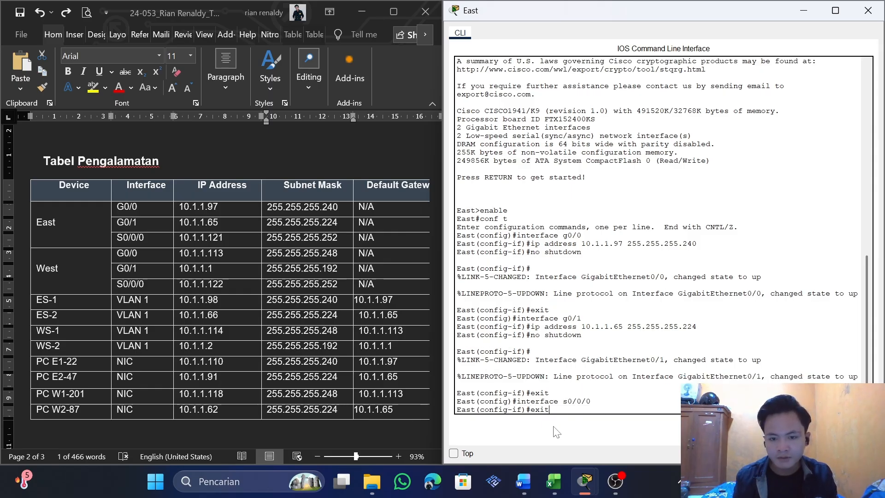
pyautogui.press('BackSpace')
pyautogui.press('BackSpace')
pyautogui.press('BackSpace')
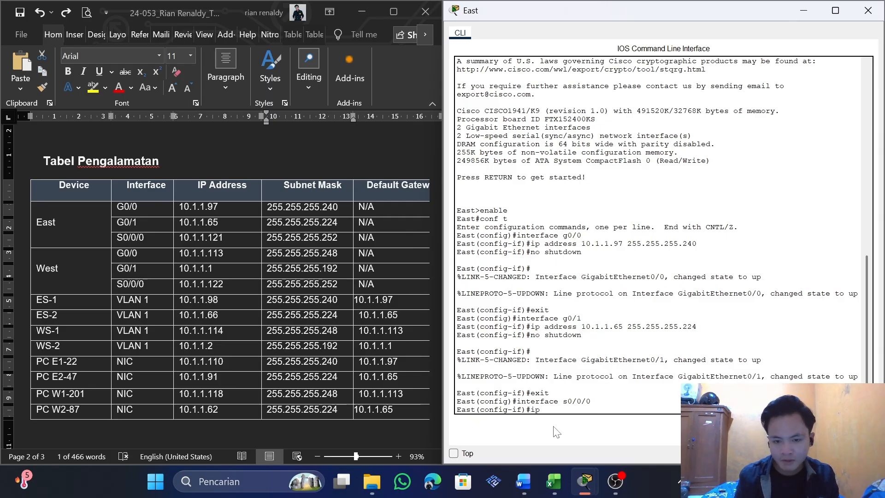
pyautogui.doubleClick(302, 222)
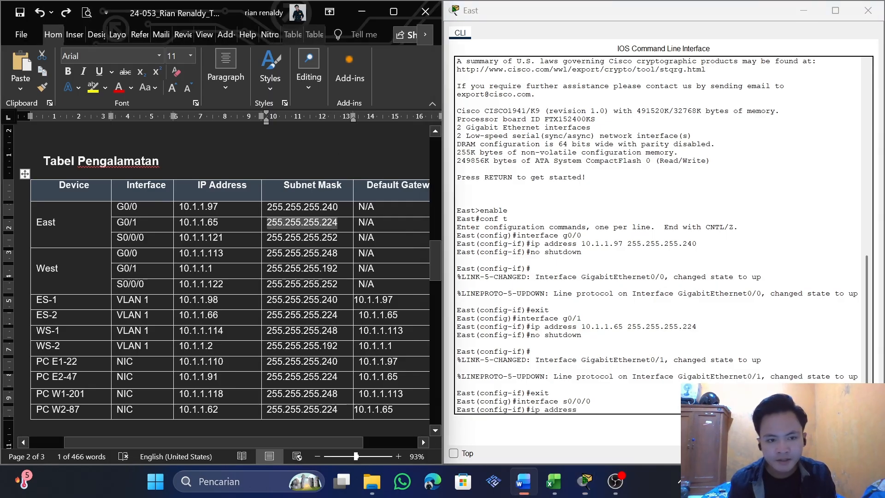
pyautogui.moveTo(224, 238); pyautogui.dragTo(179, 239)
pyautogui.hotkey('ctrl', 'c')
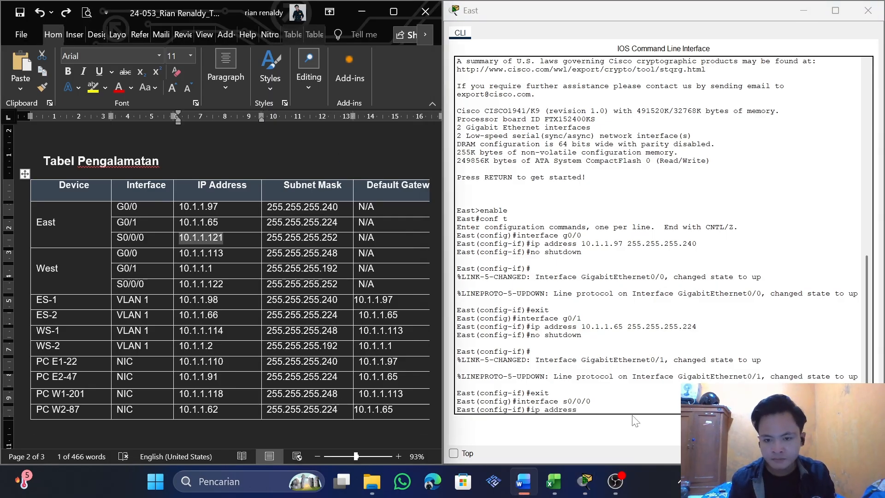
pyautogui.click(632, 411)
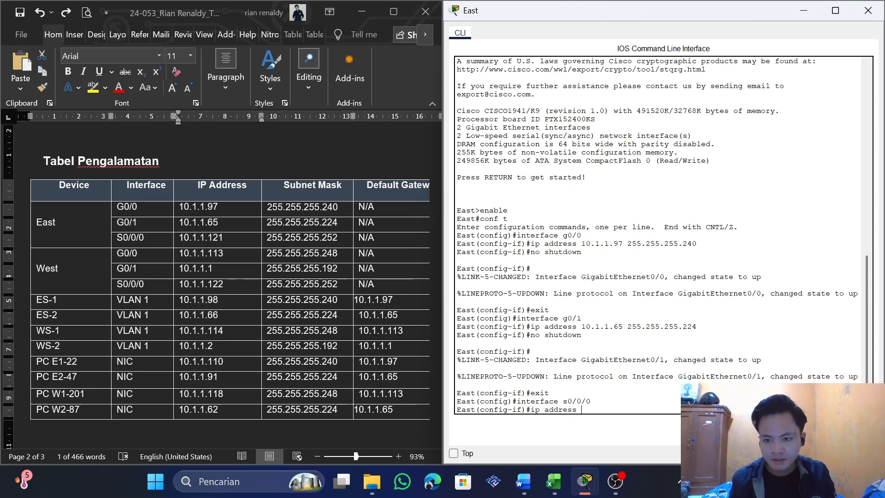
pyautogui.hotkey('ctrl', 'v')
# Complete the ip address command with East's S0/0/0 subnet mask 255.255.255.252 copied from the table, and run it
pyautogui.click(230, 218)
pyautogui.moveTo(338, 237); pyautogui.dragTo(267, 238)
pyautogui.hotkey('ctrl', 'c')
pyautogui.click(632, 410)
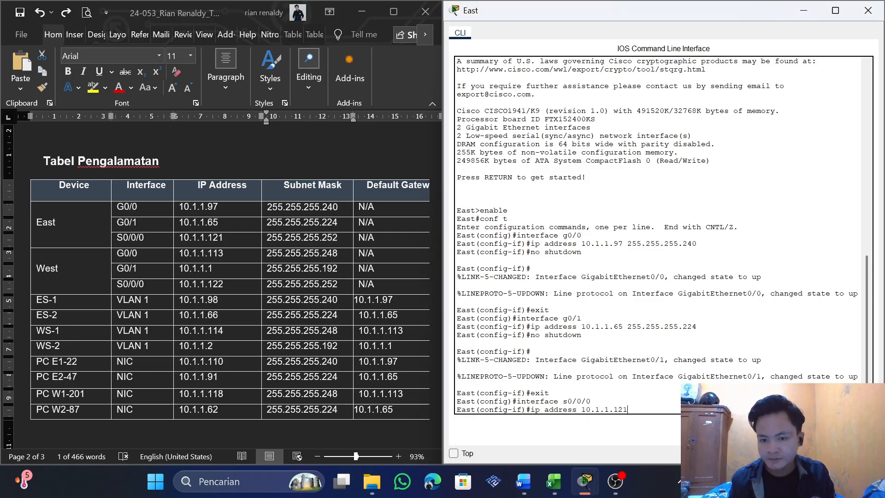
pyautogui.hotkey('ctrl', 'v')
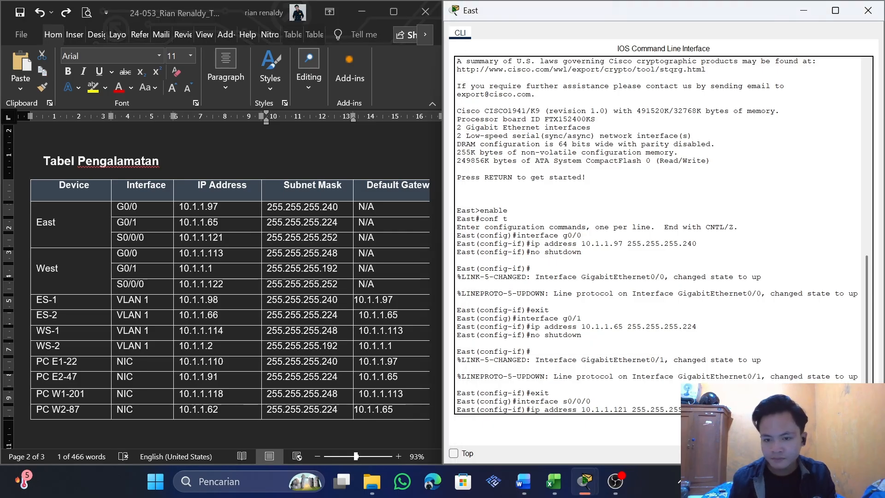
pyautogui.press('Return')
# Enable East's s0/0/0 interface with no shutdown and exit to global configuration mode
pyautogui.press('Up')
pyautogui.press('Up')
pyautogui.press('Up')
pyautogui.press('Up')
pyautogui.press('Return')
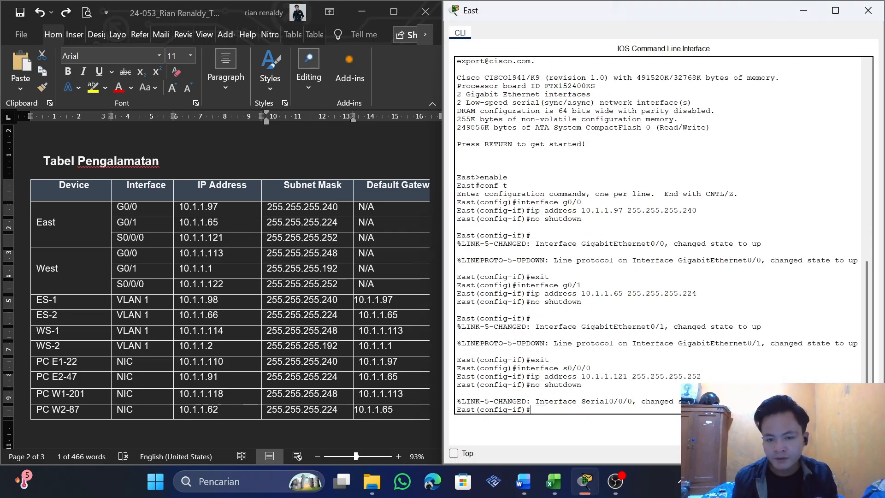
pyautogui.press('Up')
pyautogui.press('Up')
pyautogui.press('Up')
pyautogui.press('Up')
pyautogui.press('Up')
pyautogui.press('Return')
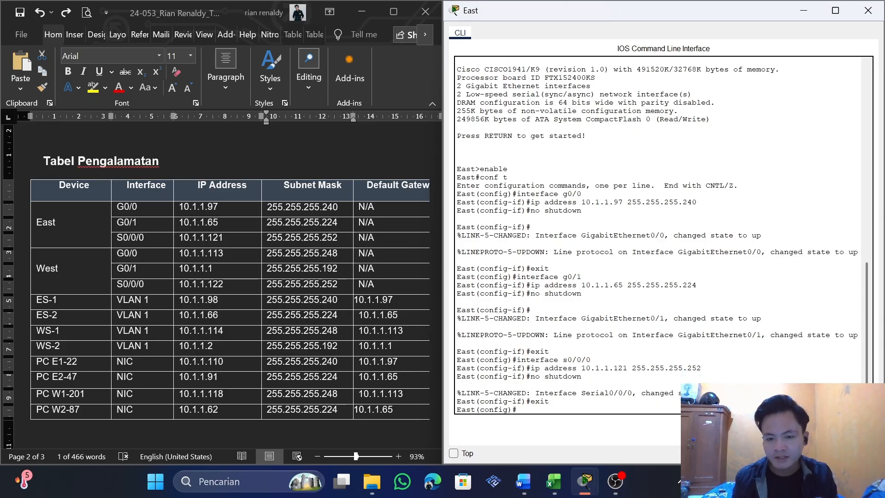
# Close the East router's window and bring up the PT Activity window to check the completion progress
pyautogui.click(56, 197)
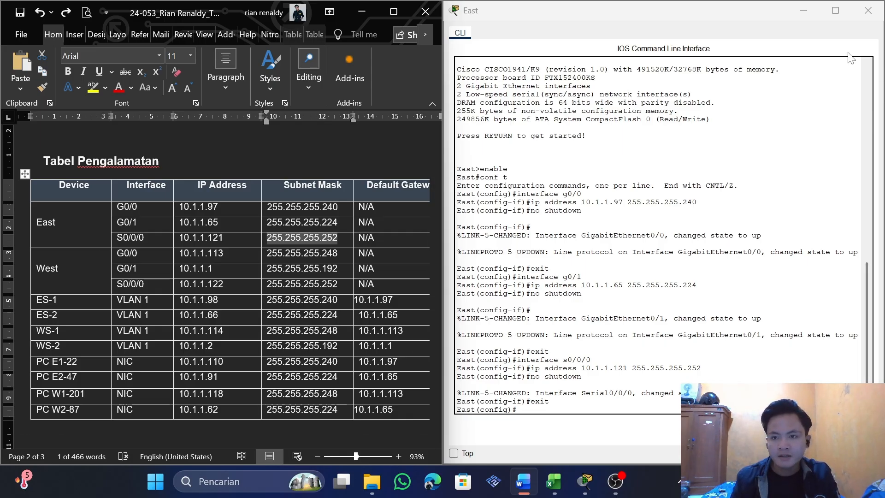
pyautogui.click(868, 10)
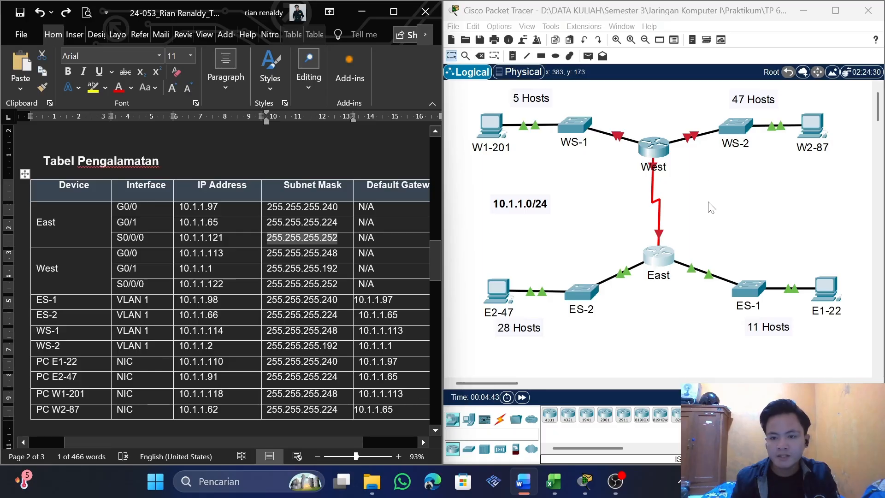
pyautogui.moveTo(606, 470)
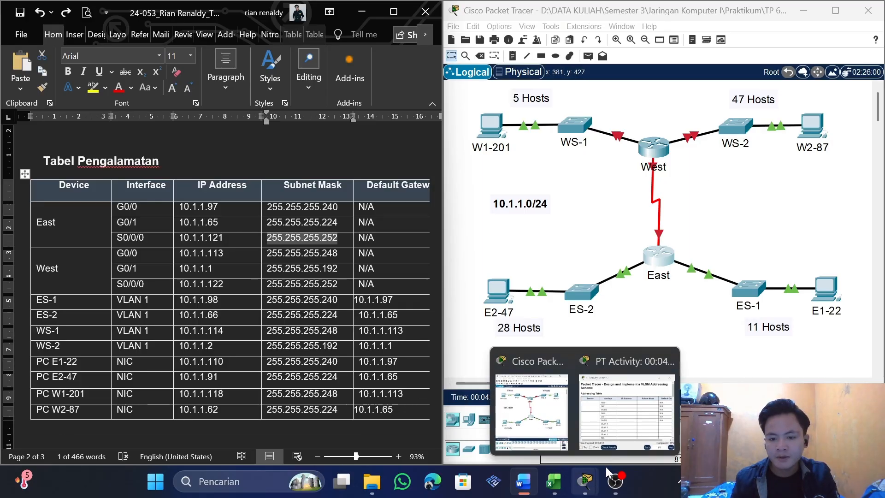
pyautogui.click(627, 410)
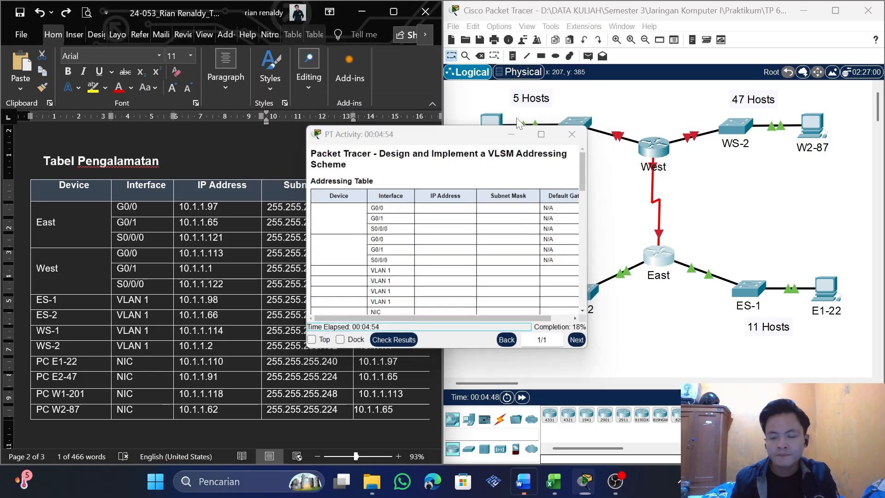
# Open the West router's command line and enter global configuration mode with enable and conf t
pyautogui.click(653, 147)
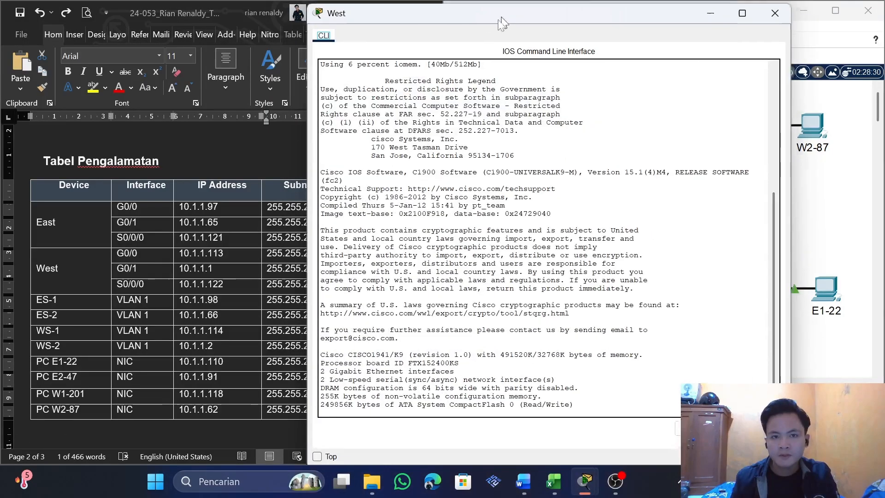
pyautogui.moveTo(502, 23); pyautogui.dragTo(535, 32)
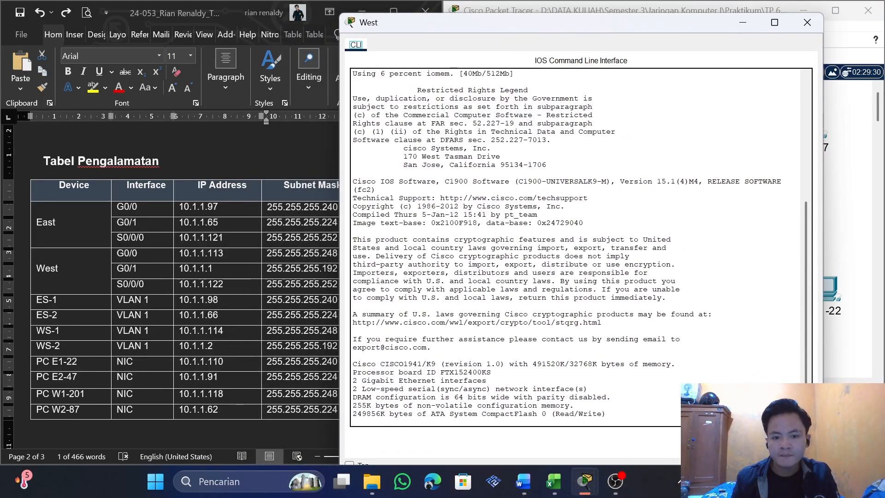
pyautogui.click(353, 421)
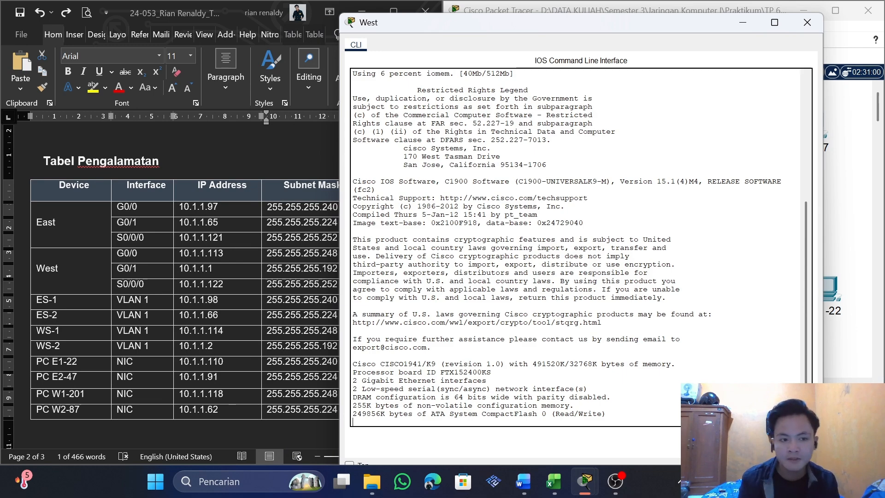
pyautogui.press('Return')
pyautogui.write('enable')
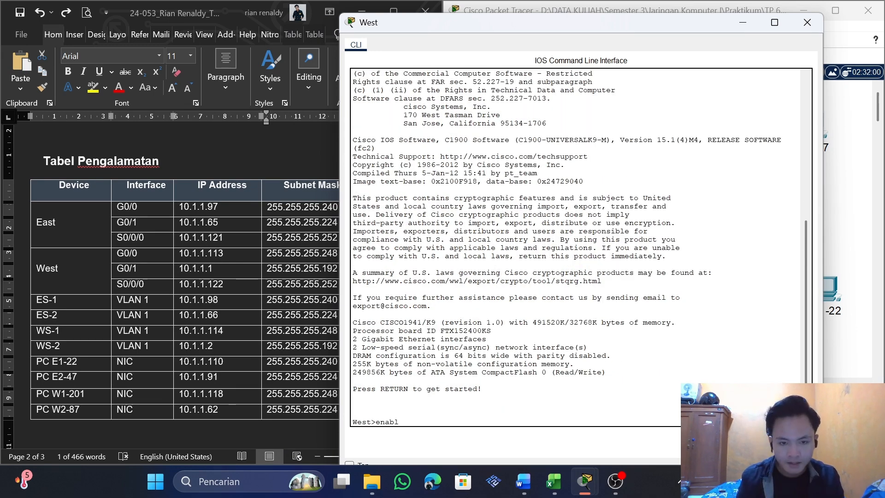
pyautogui.press('Return')
pyautogui.write('conf ')
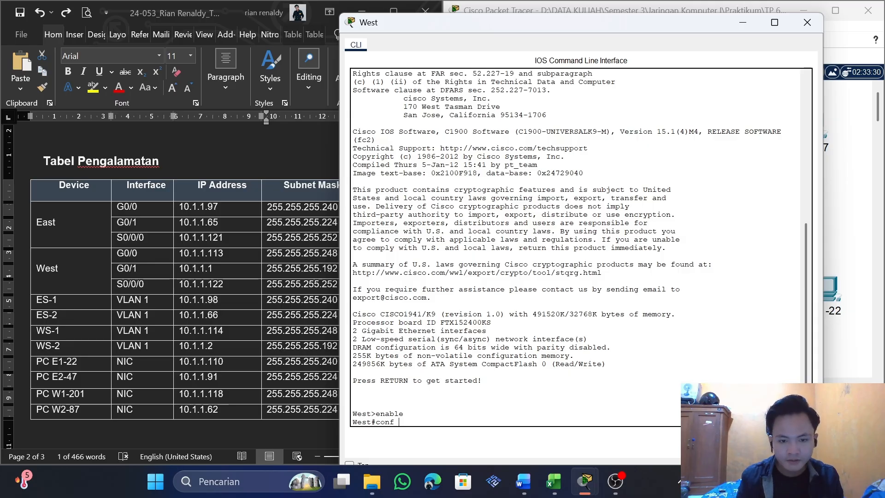
pyautogui.write('t')
pyautogui.press('Return')
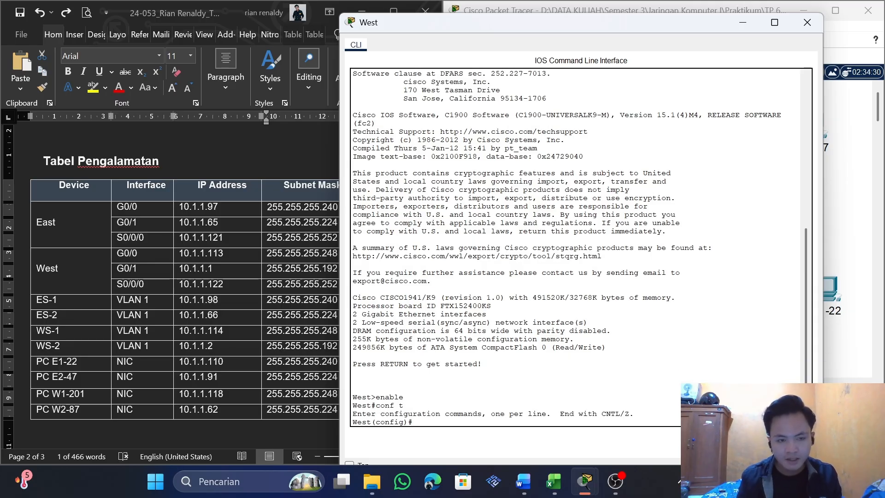
# Enter interface configuration mode for West's g0/0
pyautogui.write('ipinte')
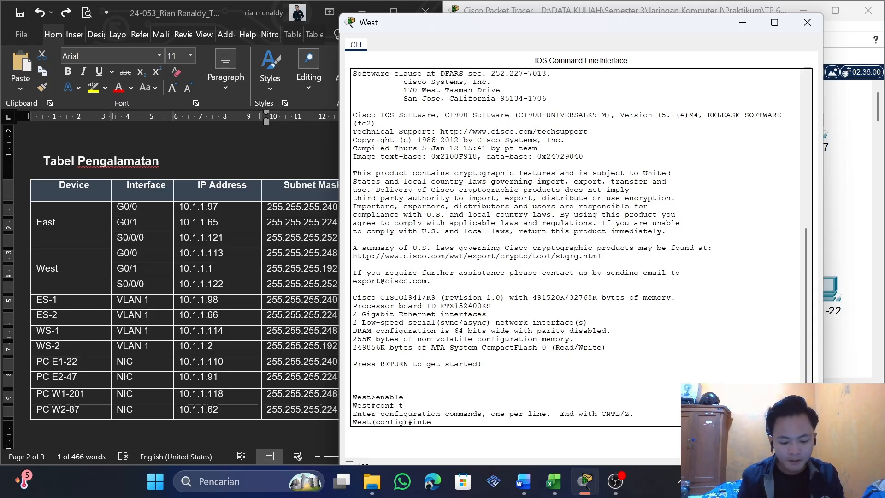
pyautogui.write('rface g0/')
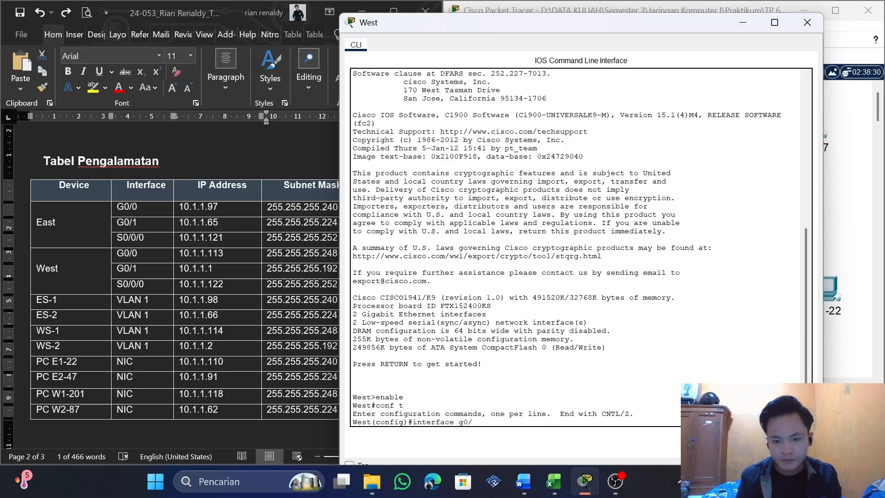
pyautogui.write('0')
pyautogui.press('Return')
# Start an ip address command for g0/0 with West's G0/0 address 10.1.1.113 copied from the addressing table
pyautogui.write('ip ')
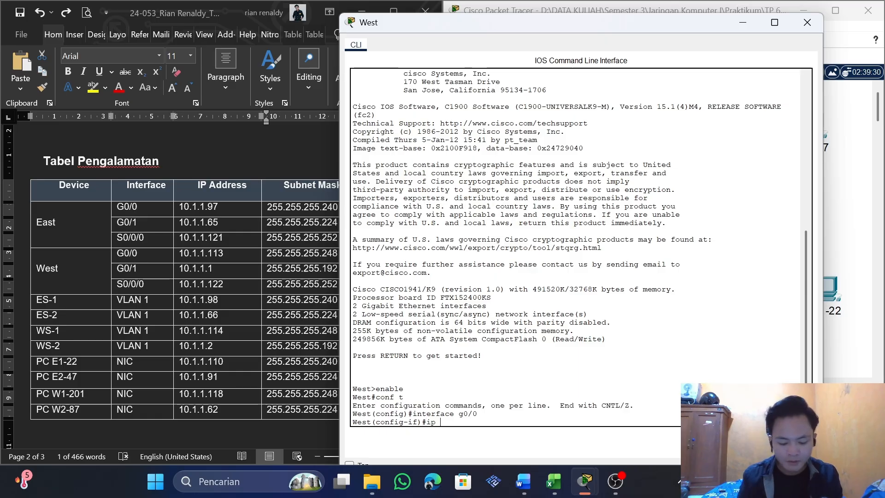
pyautogui.write('address')
pyautogui.click(155, 248)
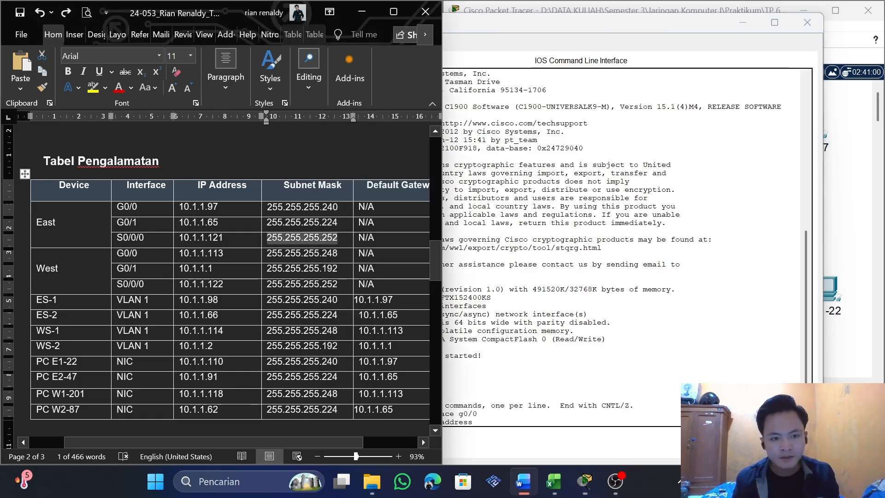
pyautogui.moveTo(224, 253); pyautogui.dragTo(178, 256)
pyautogui.press('super+c')
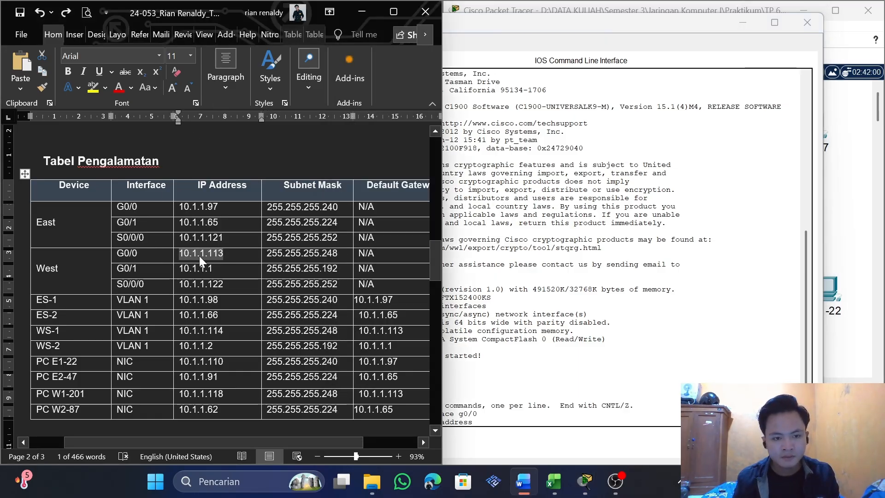
pyautogui.click(519, 432)
pyautogui.rightClick(519, 432)
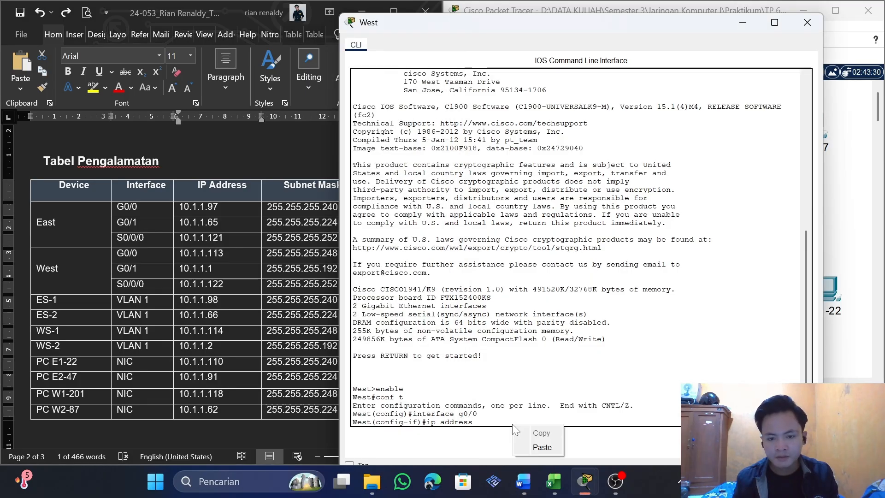
pyautogui.click(526, 448)
# Complete the ip address command with West's G0/0 subnet mask 255.255.255.248 copied from the table, and run it
pyautogui.hotkey('alt', 'Tab')
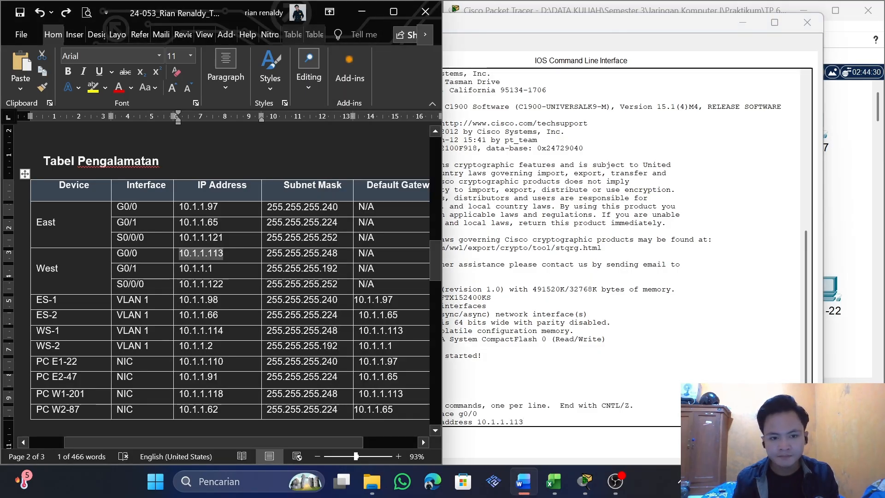
pyautogui.moveTo(337, 254); pyautogui.dragTo(270, 256)
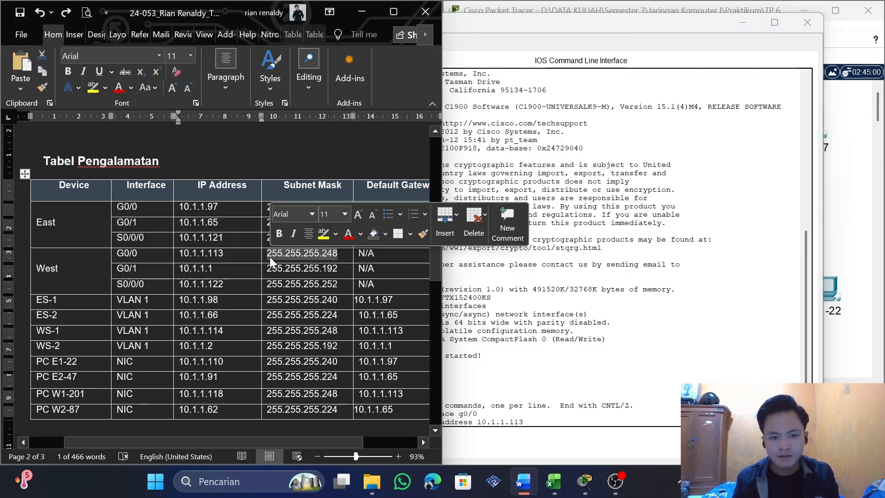
pyautogui.click(42, 72)
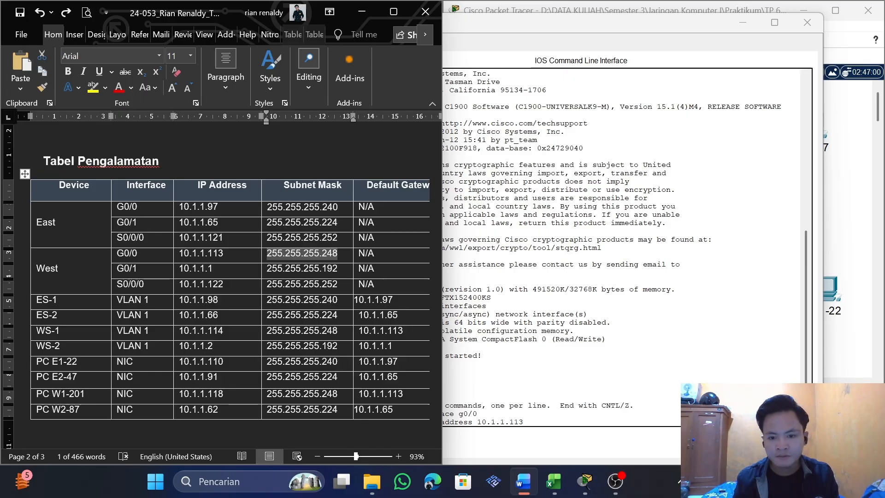
pyautogui.hotkey('alt', 'Tab')
pyautogui.hotkey('ctrl', 'v')
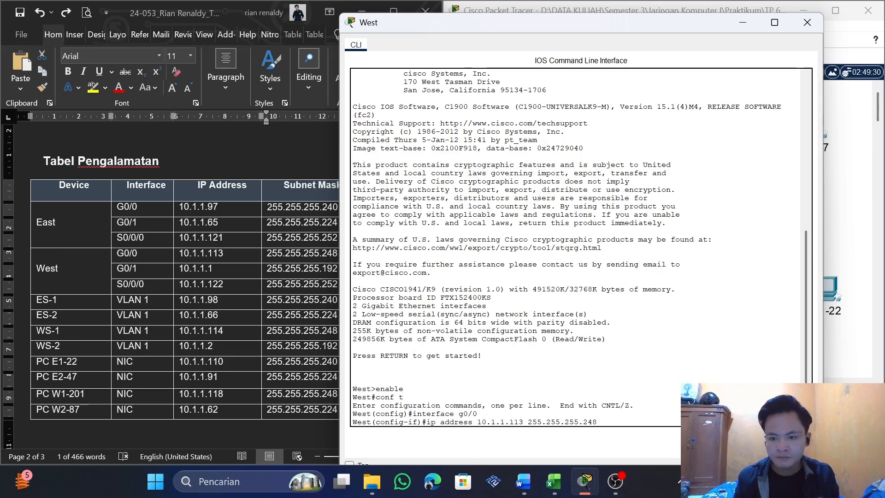
pyautogui.press('Return')
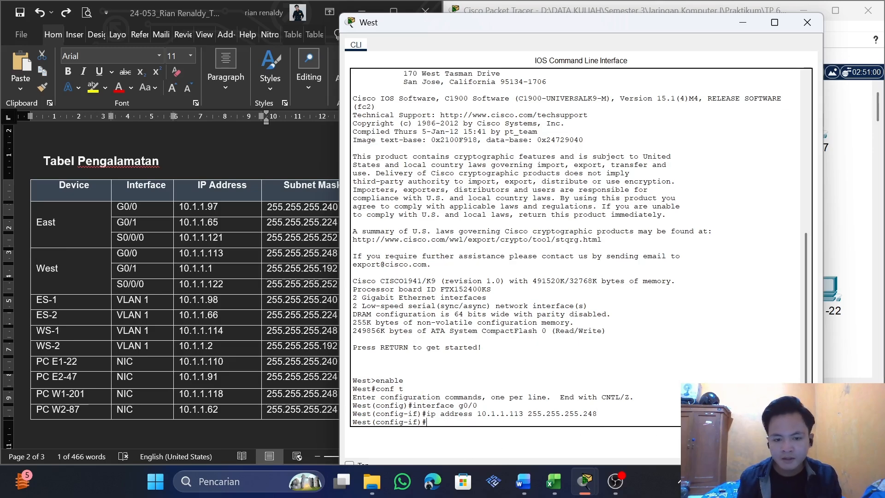
# Enable West's g0/0 interface with no shutdown and exit to global configuration mode
pyautogui.write('s')
pyautogui.press('BackSpace')
pyautogui.write('n')
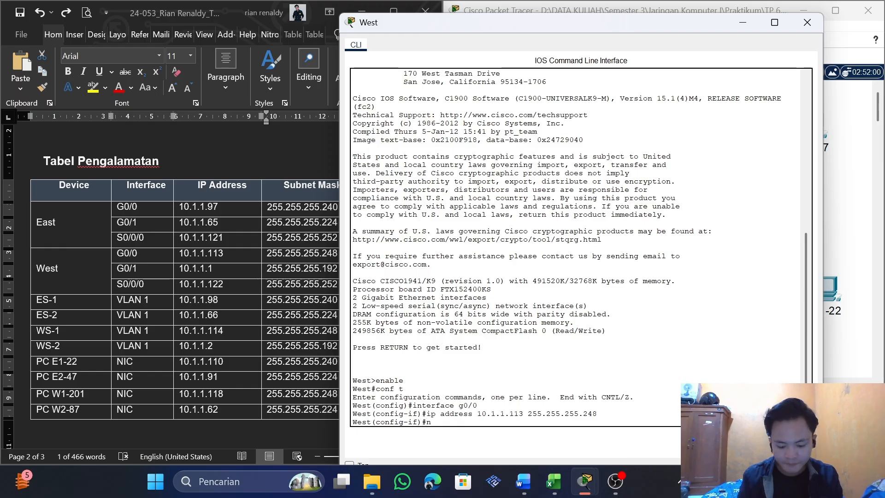
pyautogui.write('o shutdo')
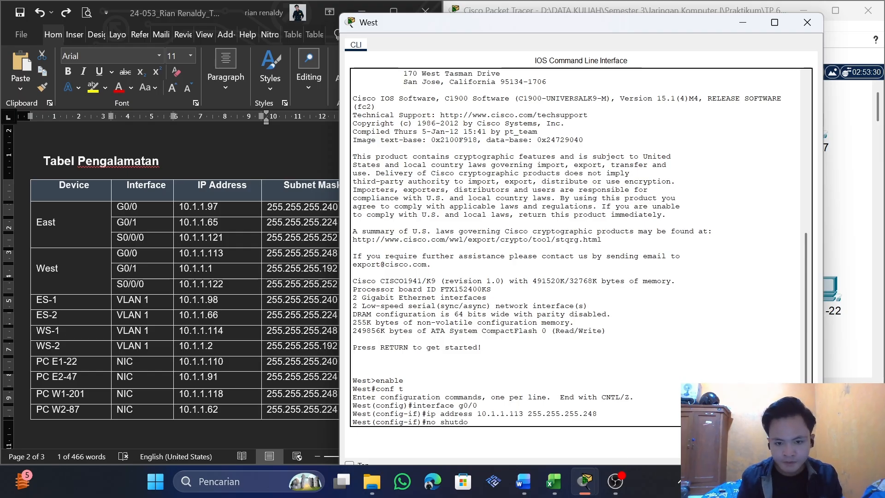
pyautogui.write('wn')
pyautogui.press('Return')
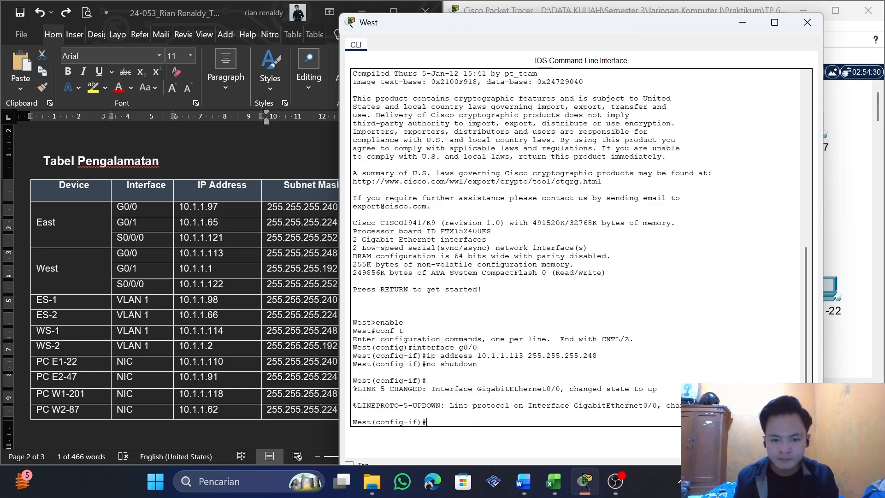
pyautogui.write('exit')
pyautogui.press('Return')
# Recall the earlier interface command and change it to enter West's g0/1 interface configuration
pyautogui.press('Up')
pyautogui.press('Up')
pyautogui.press('Up')
pyautogui.press('Up')
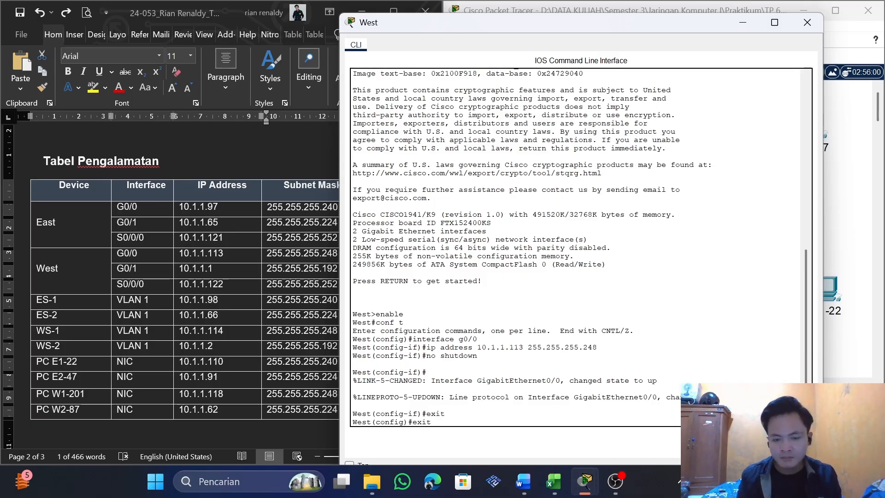
pyautogui.press('BackSpace')
pyautogui.write('1')
pyautogui.press('Return')
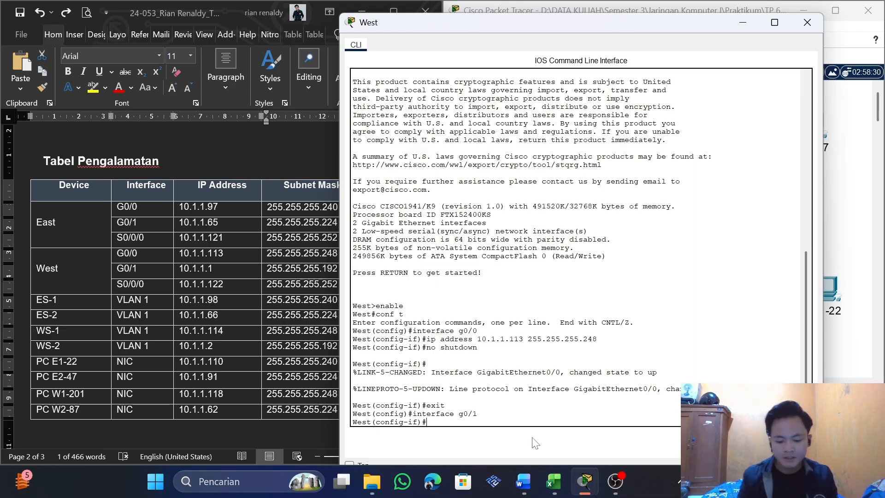
# Assign g0/1 the IP address 10.1.1.1 with subnet mask 255.255.255.192, both copied from West's G0/1 row in the table
pyautogui.write('ip address')
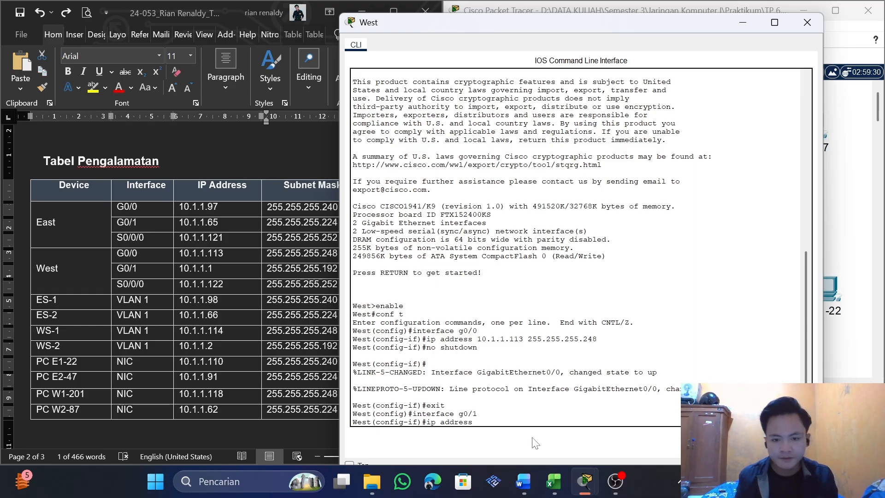
pyautogui.moveTo(221, 270); pyautogui.dragTo(179, 269)
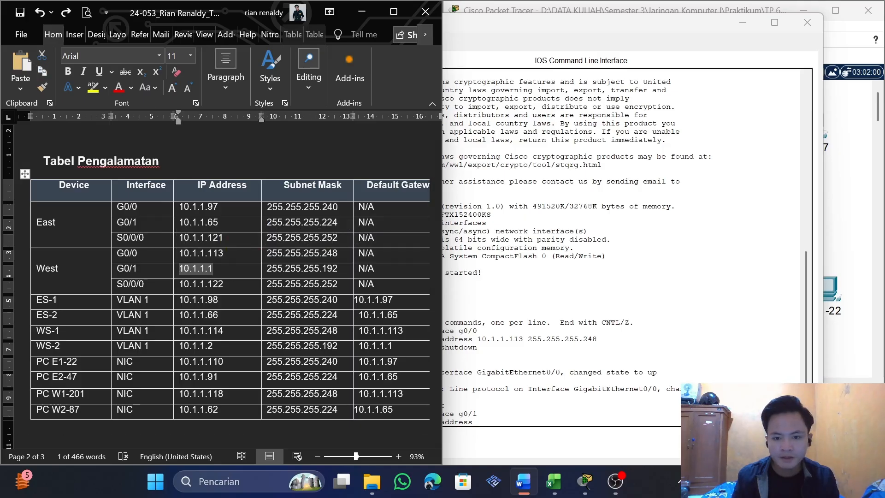
pyautogui.hotkey('alt', 'Tab')
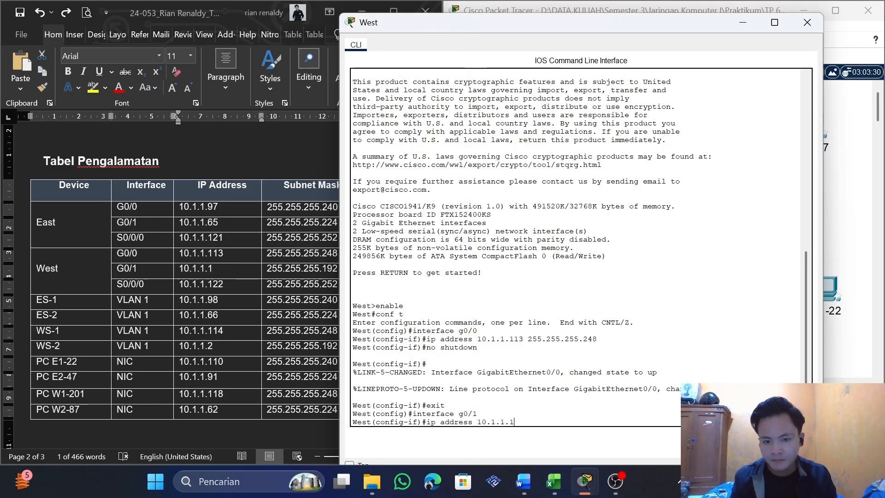
pyautogui.hotkey('alt', 'Tab')
pyautogui.moveTo(337, 268); pyautogui.dragTo(267, 268)
pyautogui.hotkey('ctrl', 'c')
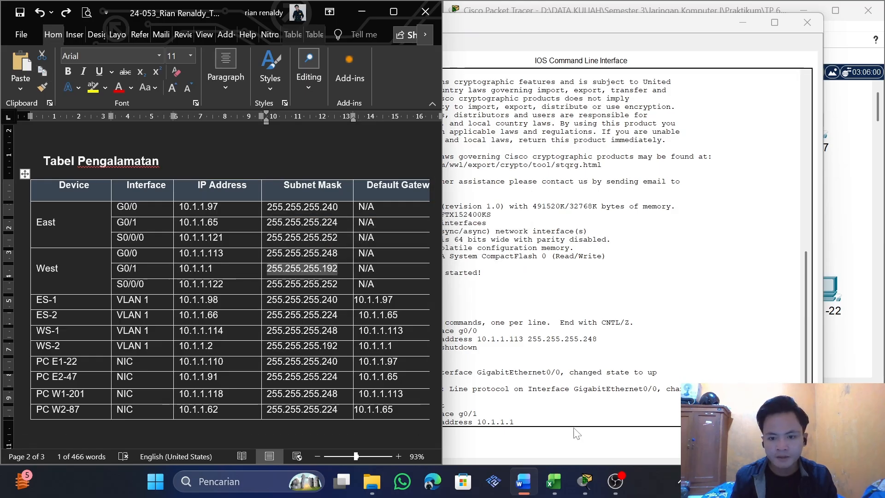
pyautogui.hotkey('alt', 'Tab')
pyautogui.hotkey('ctrl', 'v')
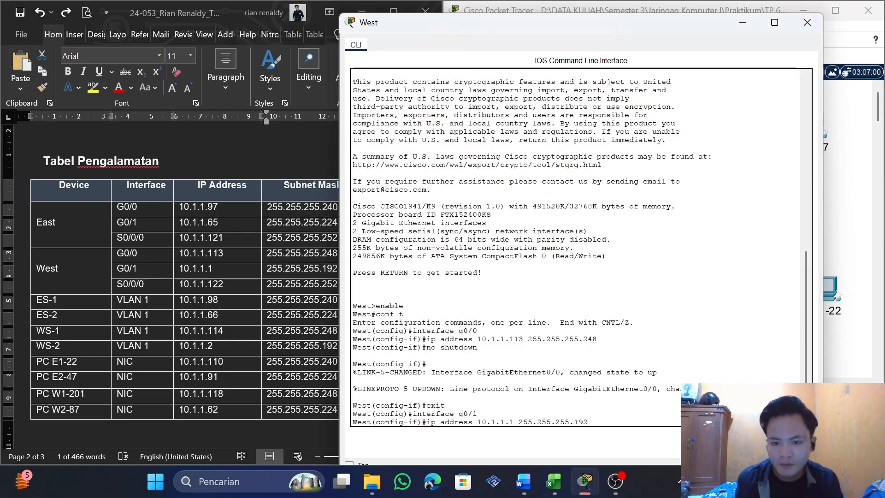
pyautogui.press('Return')
# Enable West's g0/1 interface with no shutdown and exit to global configuration mode
pyautogui.write('no shutdown')
pyautogui.press('Return')
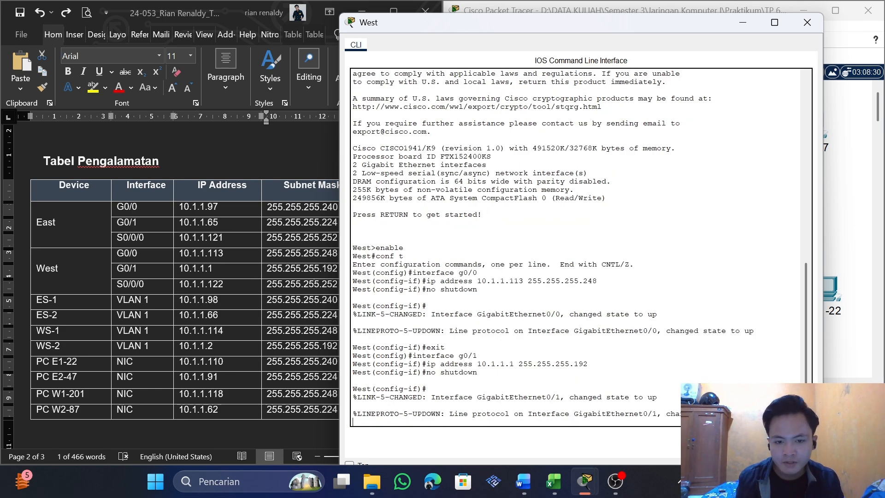
pyautogui.press('Return')
pyautogui.write('exit')
pyautogui.press('Return')
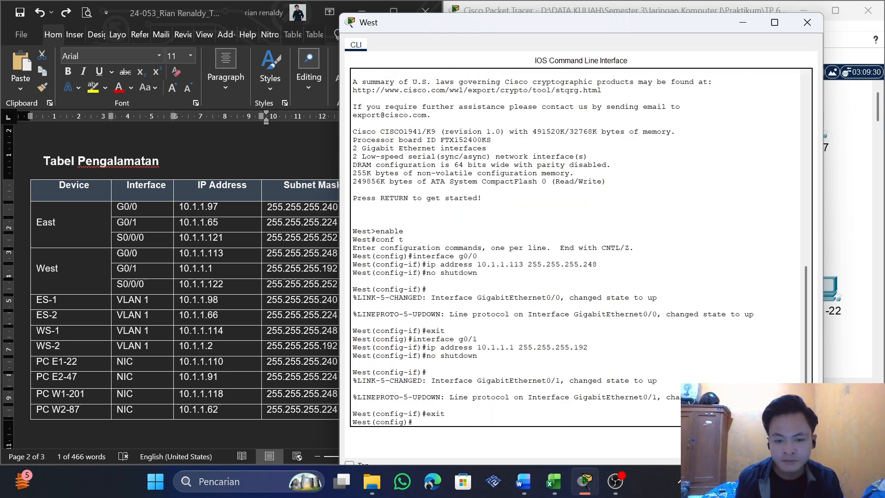
# Recall the g0/1 interface command and change it to enter West's s0/0/0 interface configuration
pyautogui.press('Up')
pyautogui.press('Up')
pyautogui.press('Up')
pyautogui.press('Up')
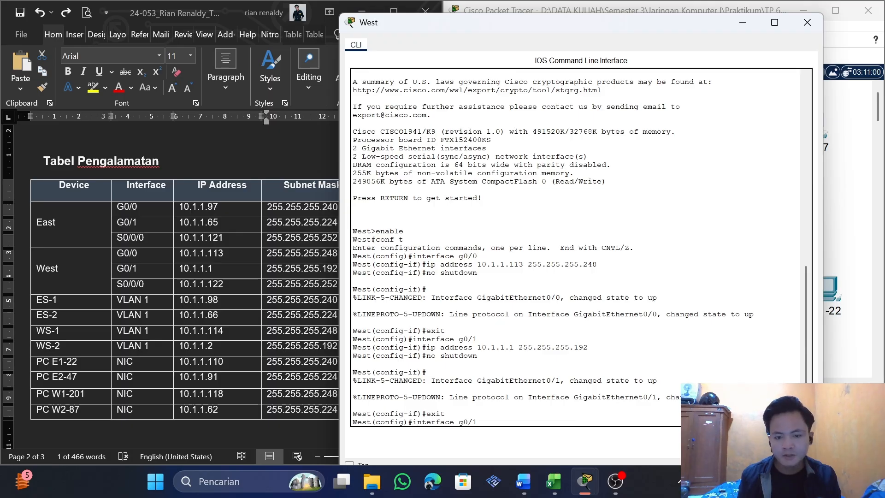
pyautogui.press('BackSpace')
pyautogui.press('BackSpace')
pyautogui.press('BackSpace')
pyautogui.press('BackSpace')
pyautogui.write('s')
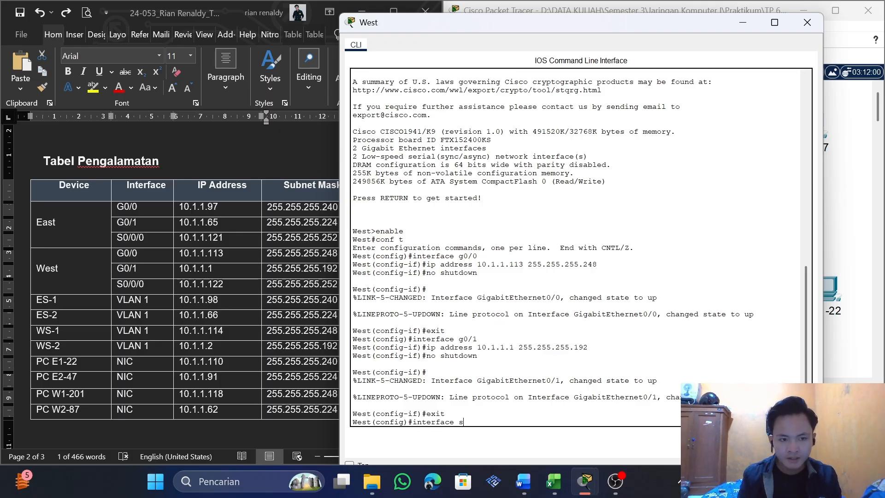
pyautogui.write('0/0/0')
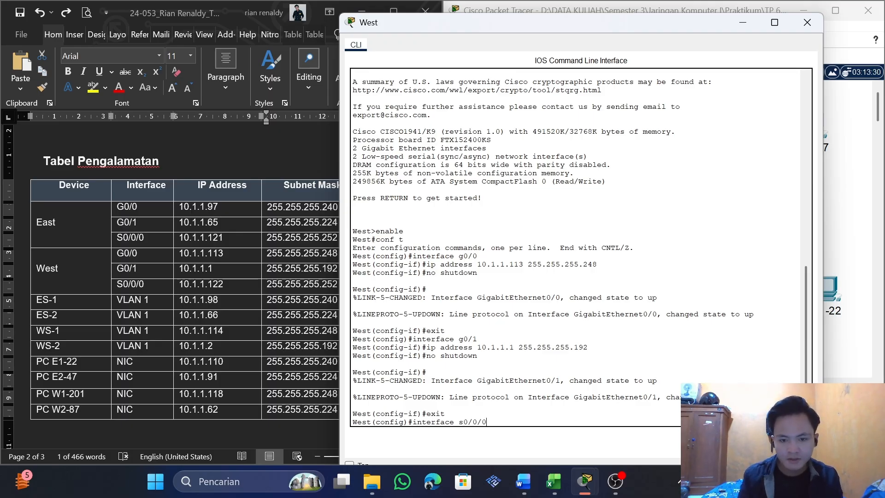
pyautogui.press('Return')
# Reuse the earlier ip address command for West's s0/0/0, with the address 10.1.1.122 copied from West's S0/0/0 row in the table
pyautogui.press('Up')
pyautogui.press('Up')
pyautogui.press('Up')
pyautogui.press('Up')
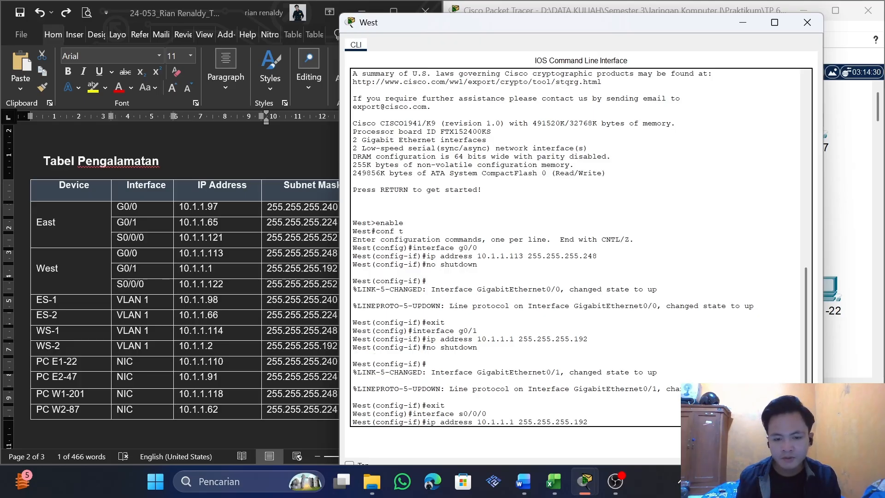
pyautogui.press('BackSpace')
pyautogui.press('BackSpace')
pyautogui.press('BackSpace')
pyautogui.press('BackSpace')
pyautogui.press('BackSpace')
pyautogui.press('BackSpace')
pyautogui.press('BackSpace')
pyautogui.press('BackSpace')
pyautogui.press('BackSpace')
pyautogui.press('BackSpace')
pyautogui.press('BackSpace')
pyautogui.press('BackSpace')
pyautogui.press('BackSpace')
pyautogui.press('BackSpace')
pyautogui.press('BackSpace')
pyautogui.press('BackSpace')
pyautogui.press('BackSpace')
pyautogui.press('BackSpace')
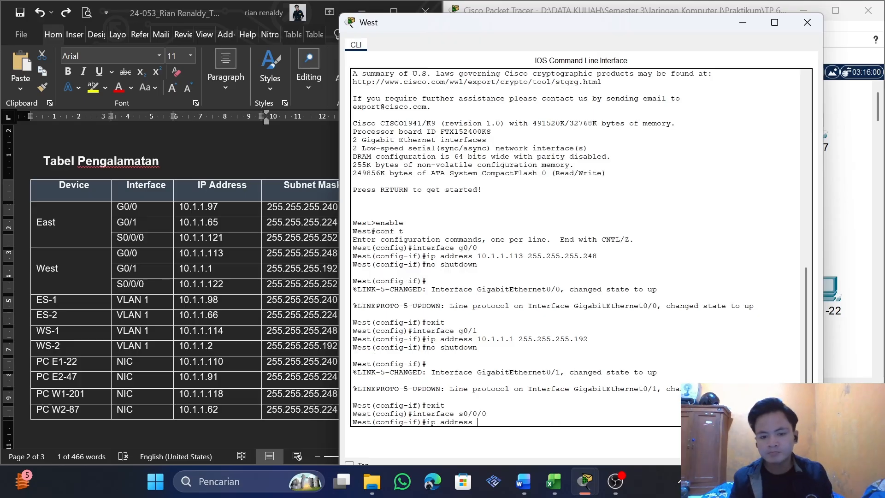
pyautogui.moveTo(256, 284); pyautogui.dragTo(180, 280)
pyautogui.click(43, 71)
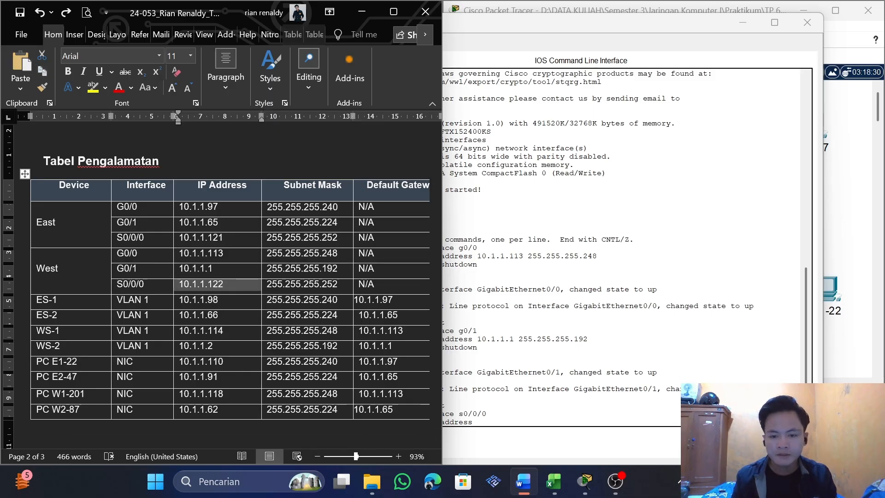
pyautogui.click(507, 396)
pyautogui.hotkey('ctrl', 'v')
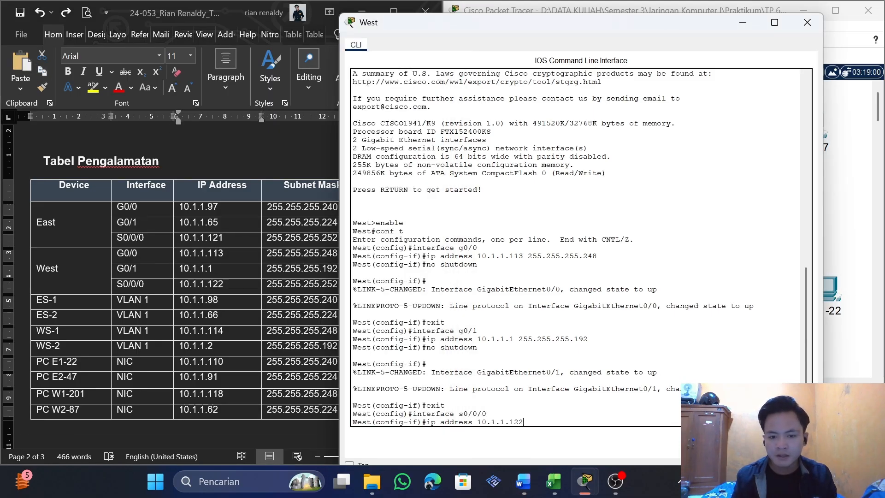
# Complete the s0/0/0 address command with subnet mask 255.255.255.252 copied from the same table row and run it
pyautogui.click(121, 277)
pyautogui.moveTo(339, 285); pyautogui.dragTo(267, 285)
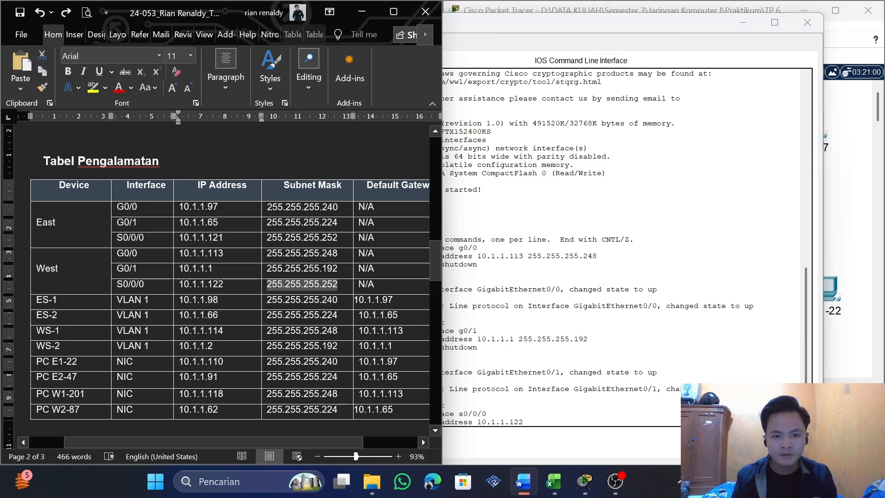
pyautogui.hotkey('ctrl', 'c')
pyautogui.click(636, 408)
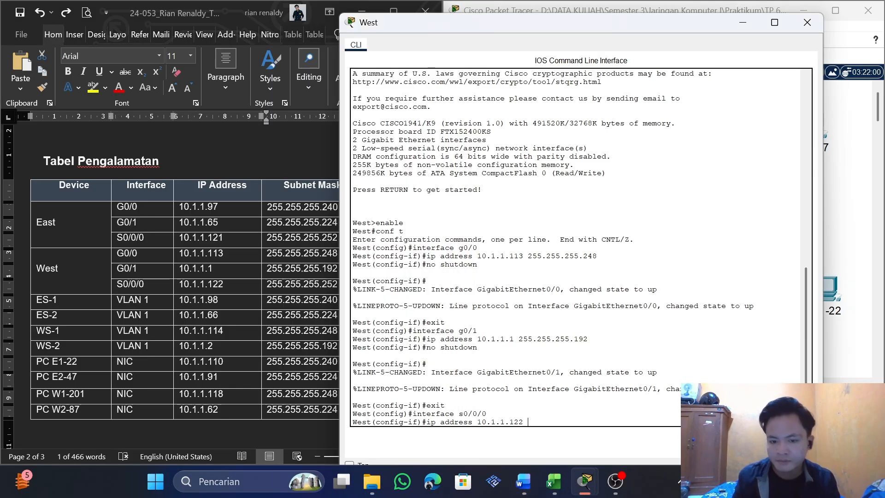
pyautogui.hotkey('ctrl', 'v')
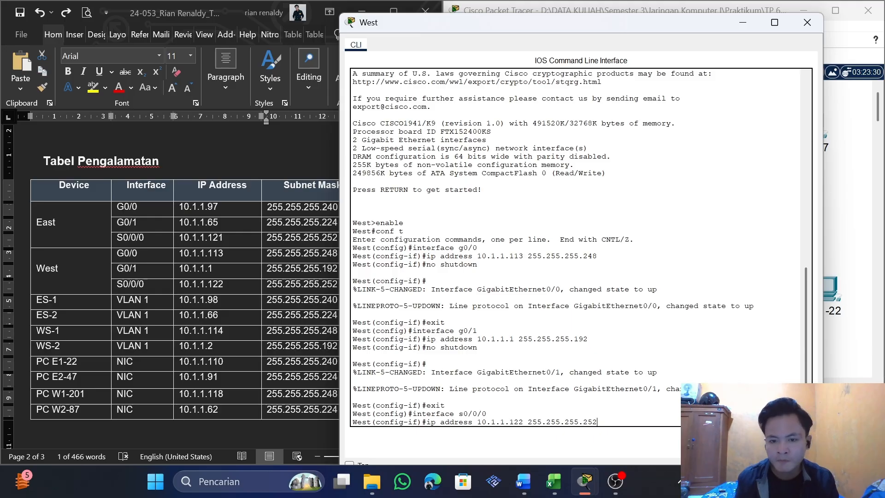
pyautogui.press('Return')
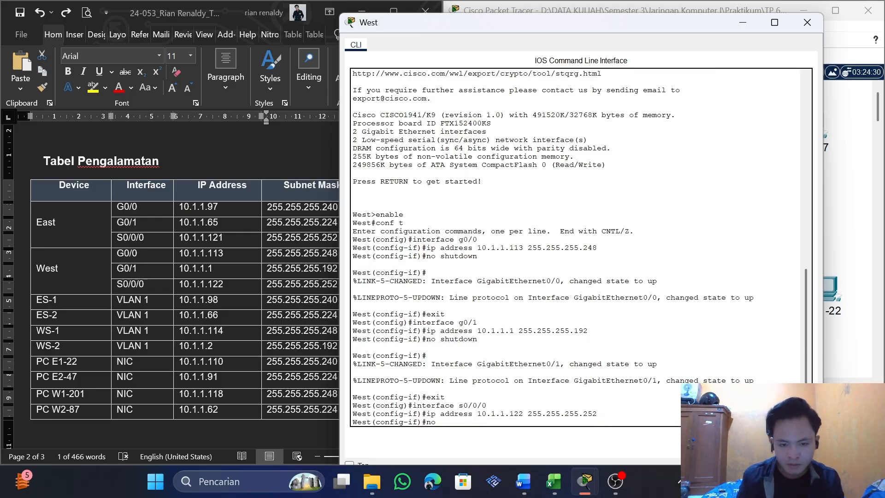
# Enable West's s0/0/0 interface with no shutdown, exit interface configuration and close the West device window
pyautogui.write('no shut')
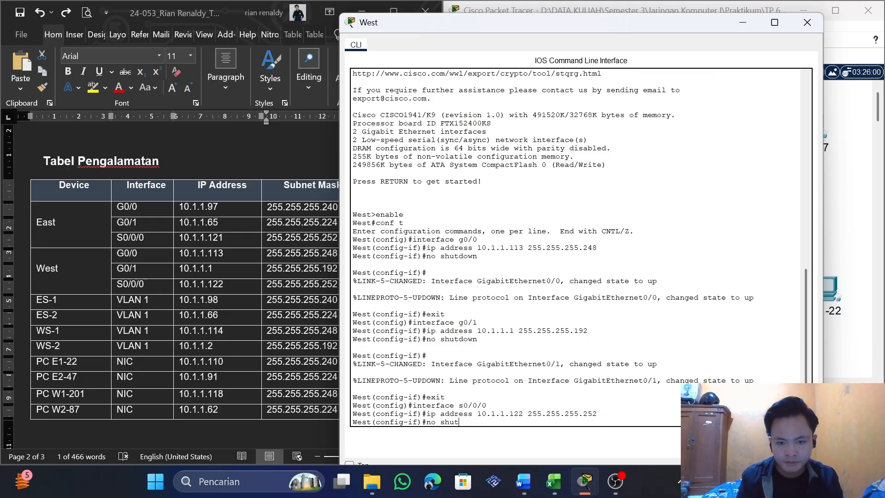
pyautogui.write('wdown')
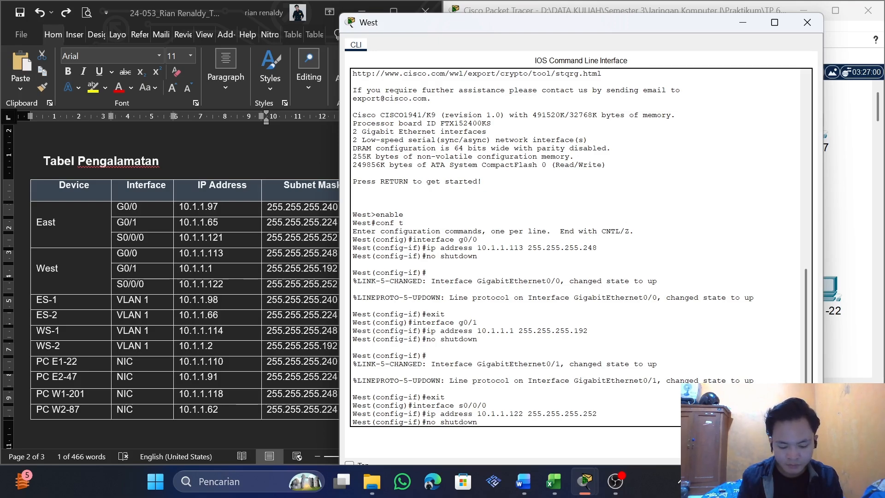
pyautogui.press('Return')
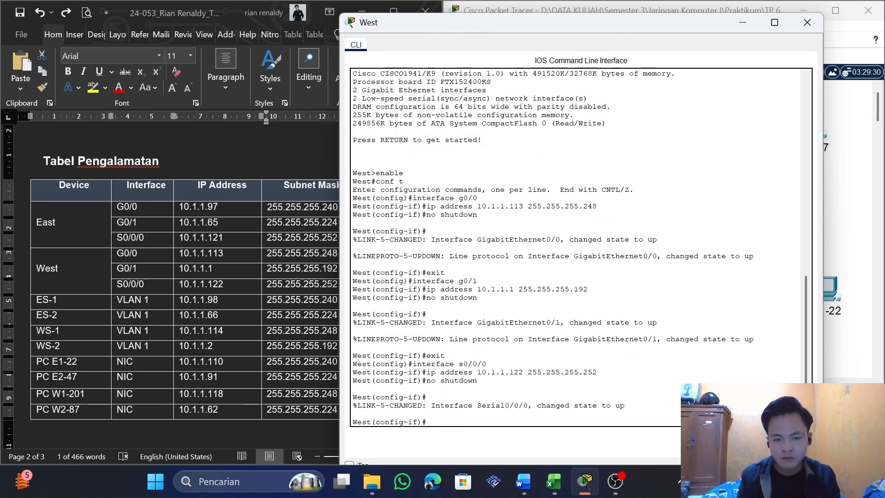
pyautogui.write('exit')
pyautogui.press('Return')
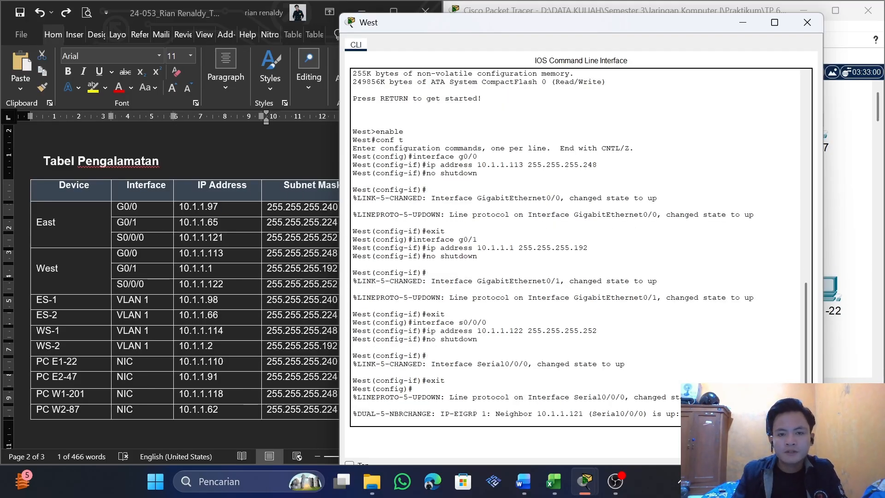
pyautogui.click(807, 22)
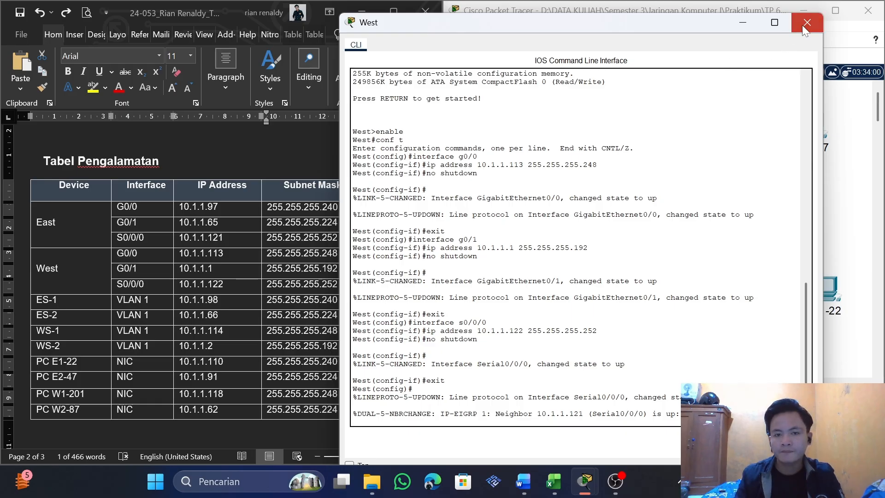
# Check the PT Activity window, return to the topology and review the switch rows ES-1 to WS-2 in the address table
pyautogui.moveTo(575, 485)
pyautogui.click(602, 440)
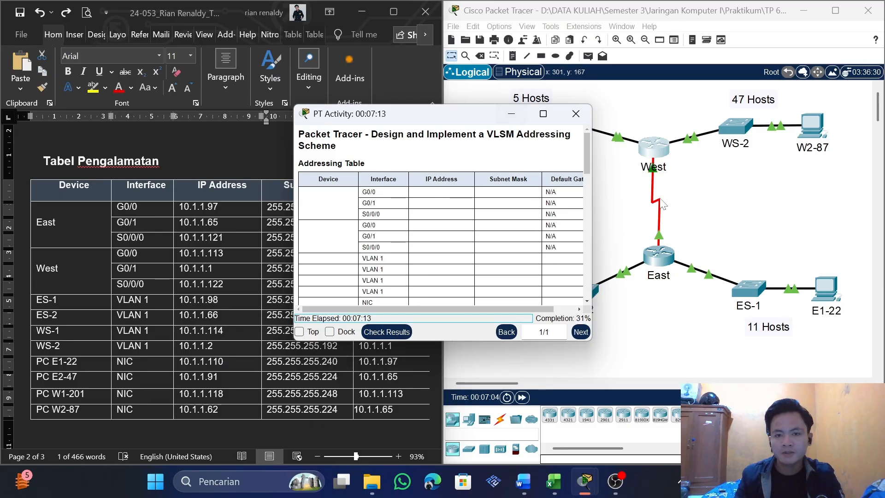
pyautogui.click(711, 187)
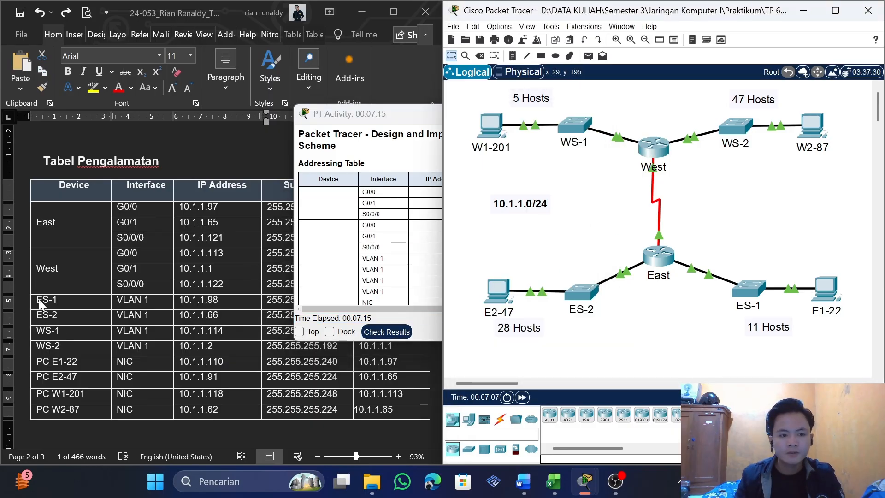
pyautogui.moveTo(40, 299); pyautogui.dragTo(55, 346)
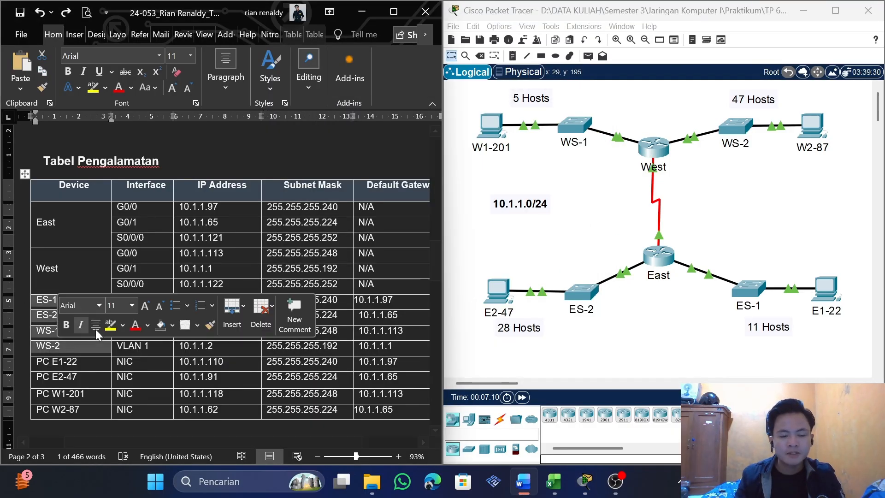
pyautogui.click(92, 347)
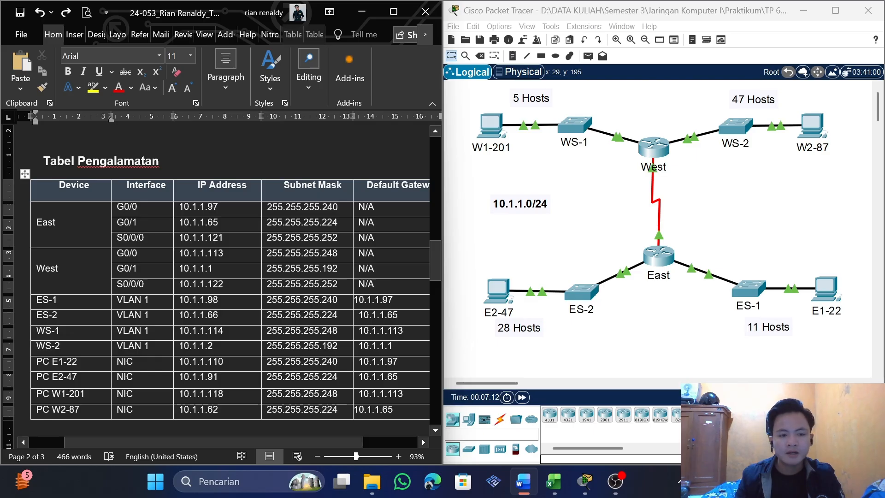
# Open switch ES-1's command line and run enable, conf t and interface vlan 1 to reach its VLAN interface configuration
pyautogui.click(747, 291)
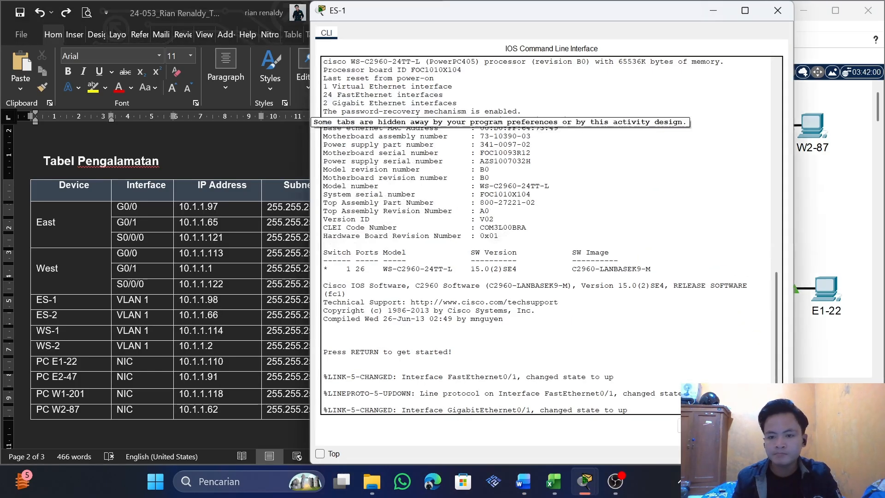
pyautogui.press('Return')
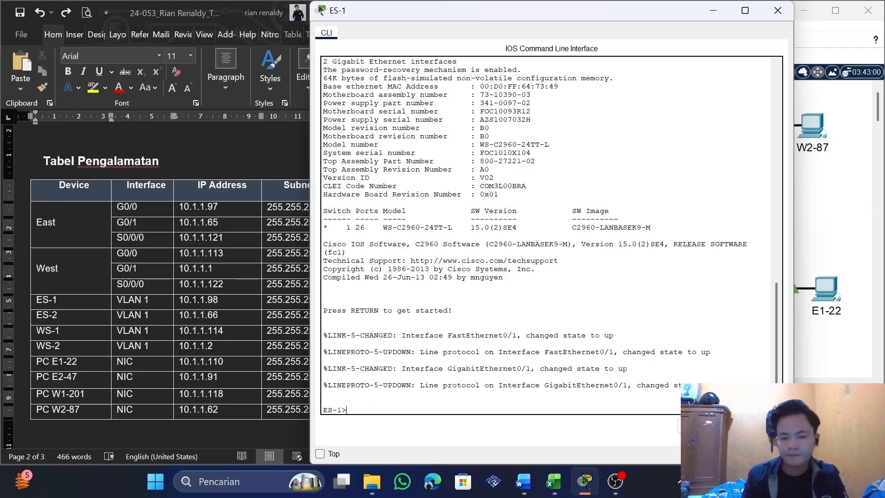
pyautogui.write('enbal')
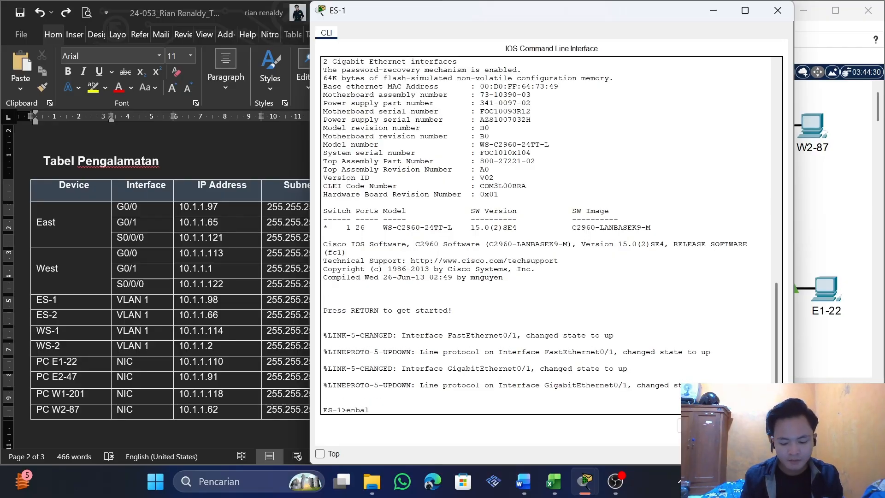
pyautogui.press('BackSpace')
pyautogui.press('BackSpace')
pyautogui.press('BackSpace')
pyautogui.write('able')
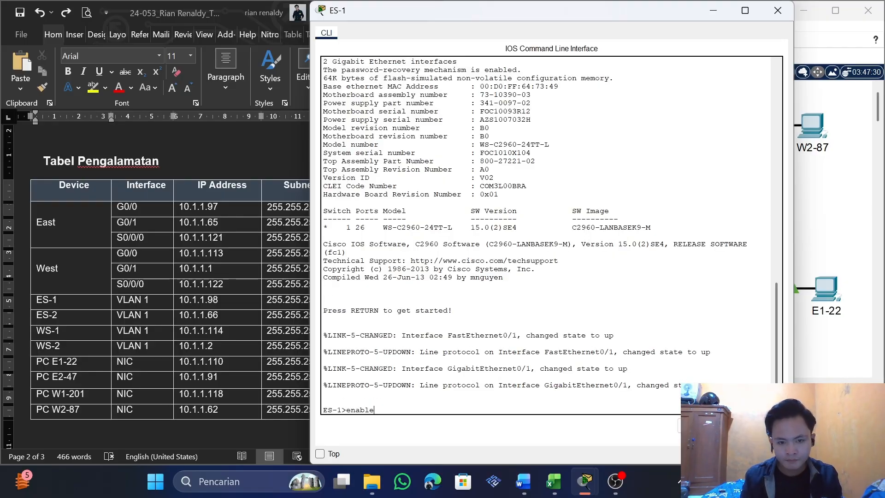
pyautogui.press('Return')
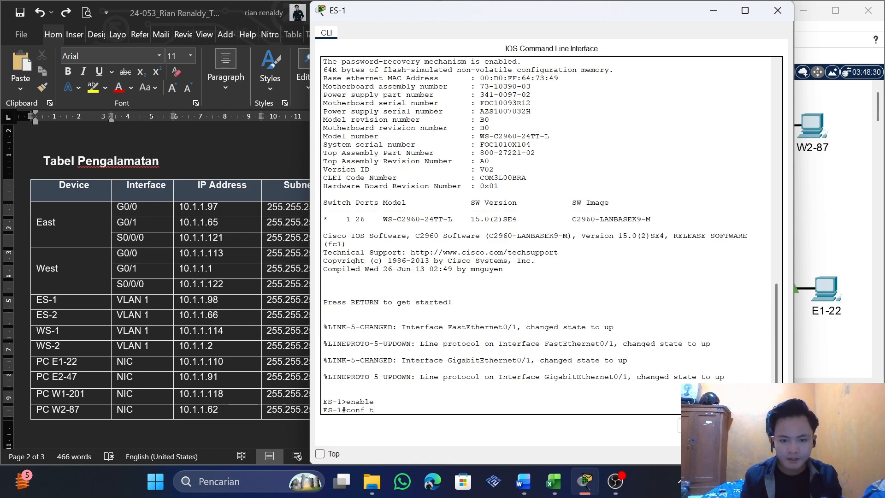
pyautogui.press('Return')
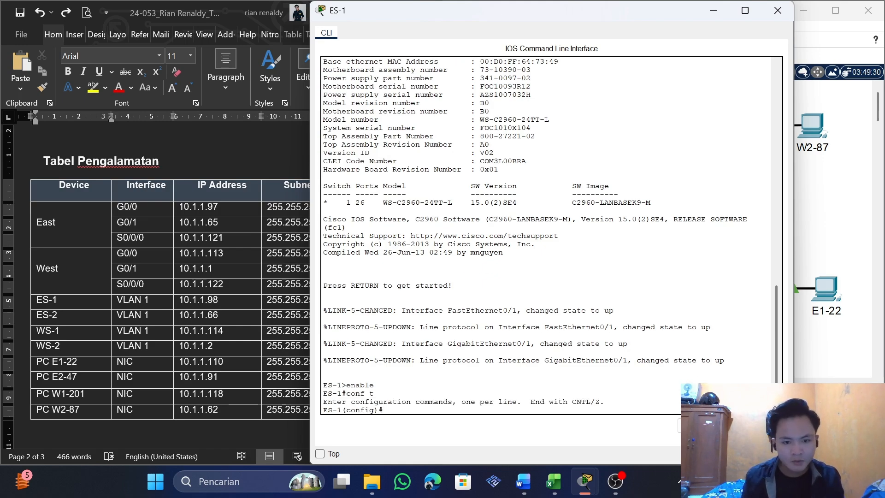
pyautogui.write('interface c')
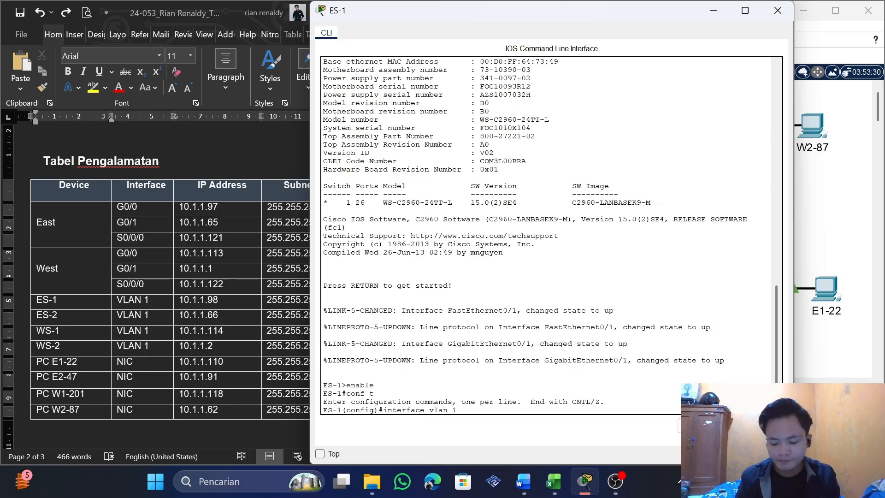
pyautogui.press('Return')
# Start ES-1's ip address command for VLAN 1 with 10.1.1.98, copied from the ES-1 row in the table
pyautogui.press('Up')
pyautogui.press('BackSpace')
pyautogui.press('BackSpace')
pyautogui.press('BackSpace')
pyautogui.press('BackSpace')
pyautogui.press('BackSpace')
pyautogui.press('BackSpace')
pyautogui.press('BackSpace')
pyautogui.press('BackSpace')
pyautogui.press('BackSpace')
pyautogui.press('BackSpace')
pyautogui.press('BackSpace')
pyautogui.press('BackSpace')
pyautogui.press('BackSpace')
pyautogui.press('BackSpace')
pyautogui.press('BackSpace')
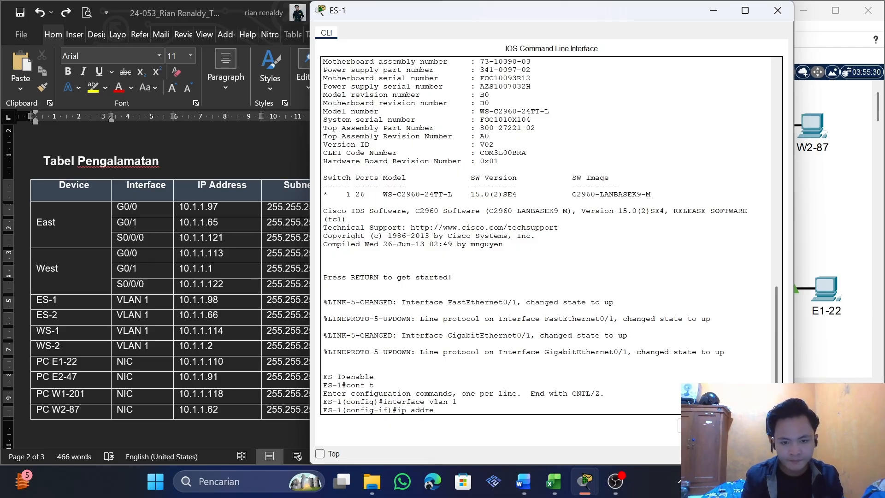
pyautogui.click(264, 355)
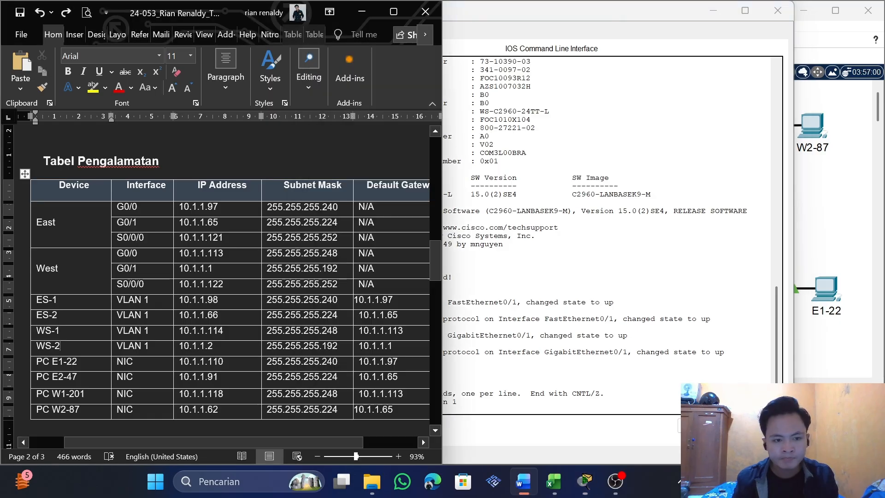
pyautogui.doubleClick(199, 300)
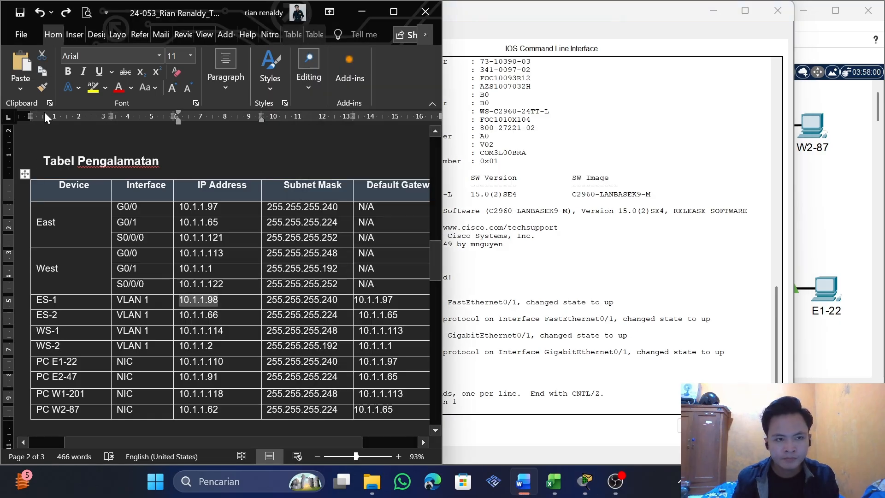
pyautogui.click(43, 73)
pyautogui.click(530, 341)
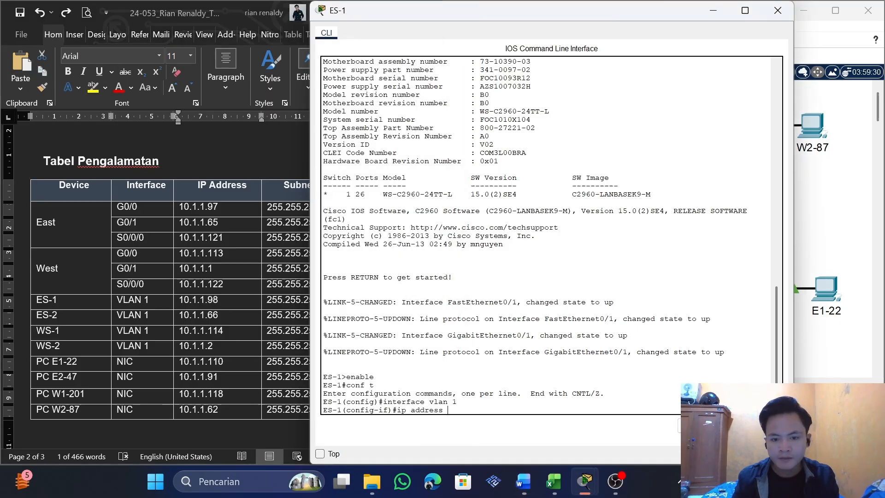
pyautogui.click(756, 425)
# Complete ES-1's VLAN 1 address command with subnet mask 255.255.255.240 copied from the table and run it
pyautogui.click(151, 324)
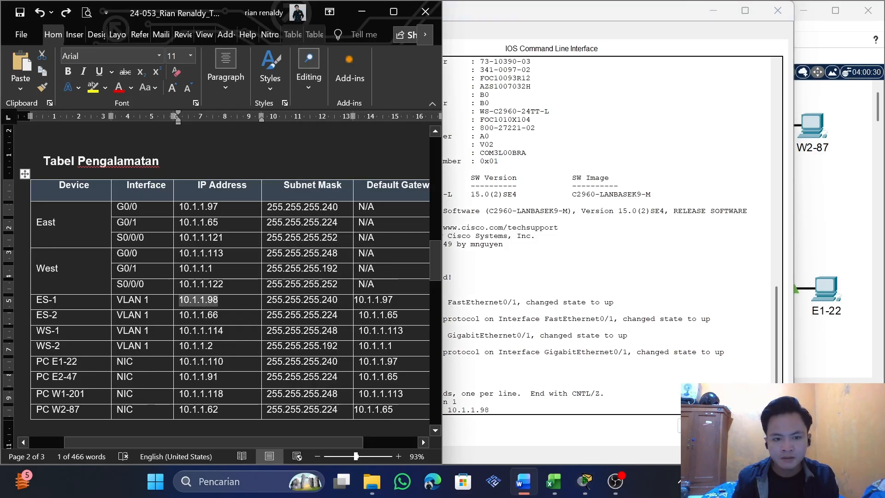
pyautogui.moveTo(338, 301); pyautogui.dragTo(266, 301)
pyautogui.click(41, 72)
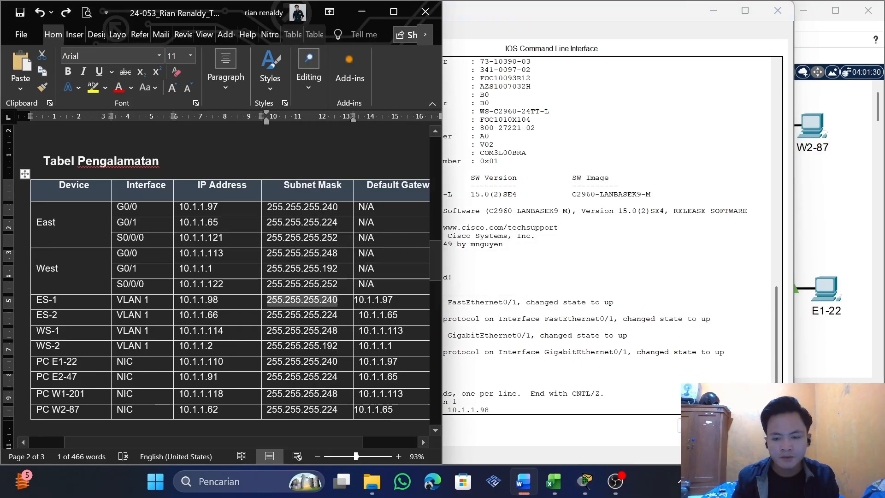
pyautogui.click(757, 425)
pyautogui.hotkey('ctrl', 'v')
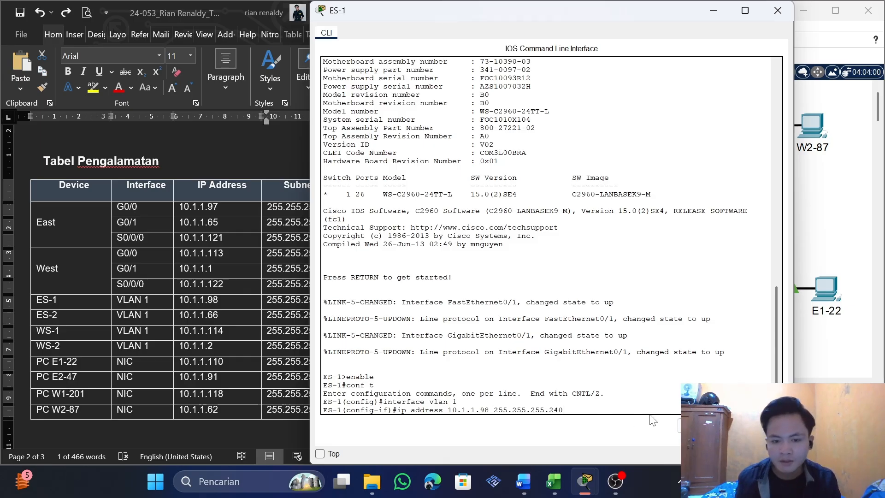
pyautogui.press('Return')
# Enable ES-1's VLAN 1 interface with no shutdown and exit to global configuration mode
pyautogui.write('no')
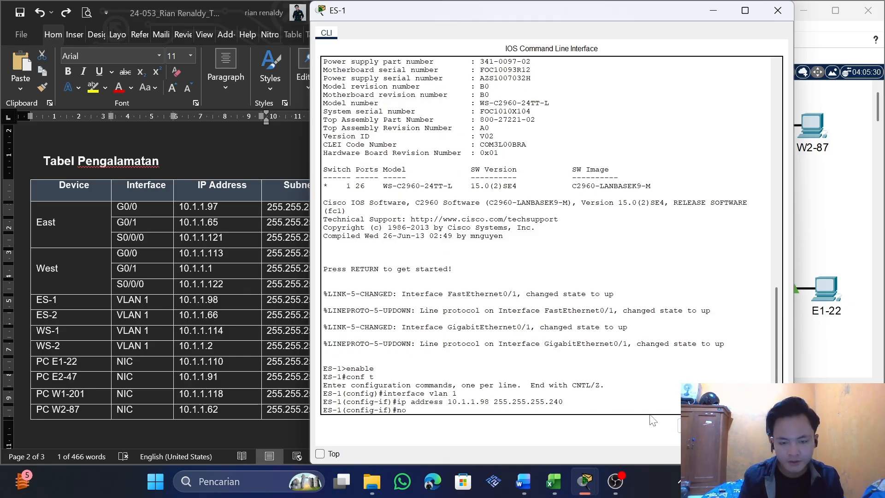
pyautogui.write(' shutdow')
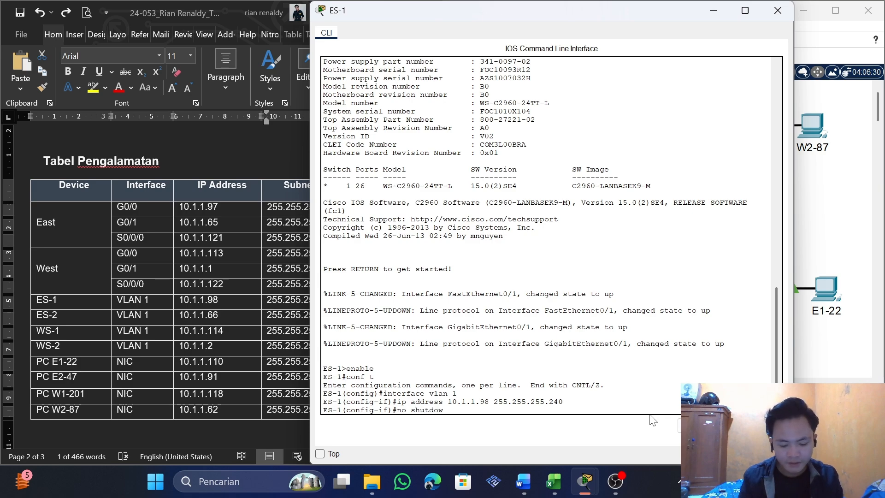
pyautogui.write('n')
pyautogui.press('Return')
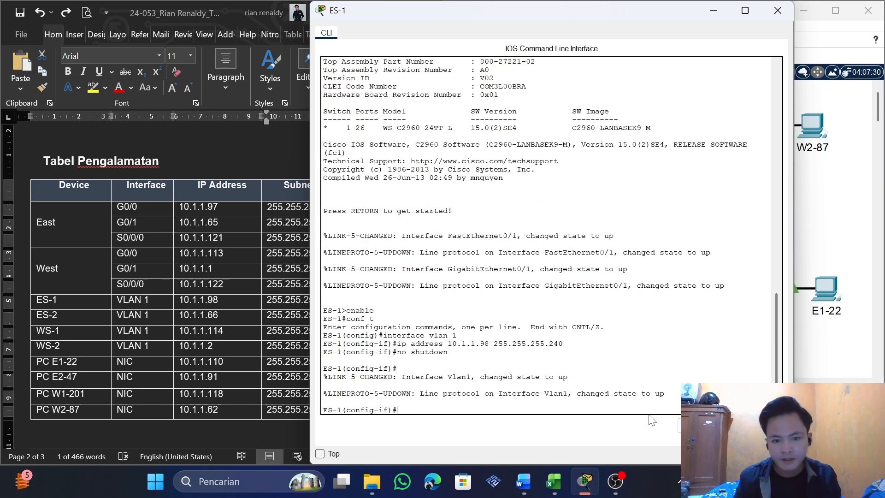
pyautogui.write('exit')
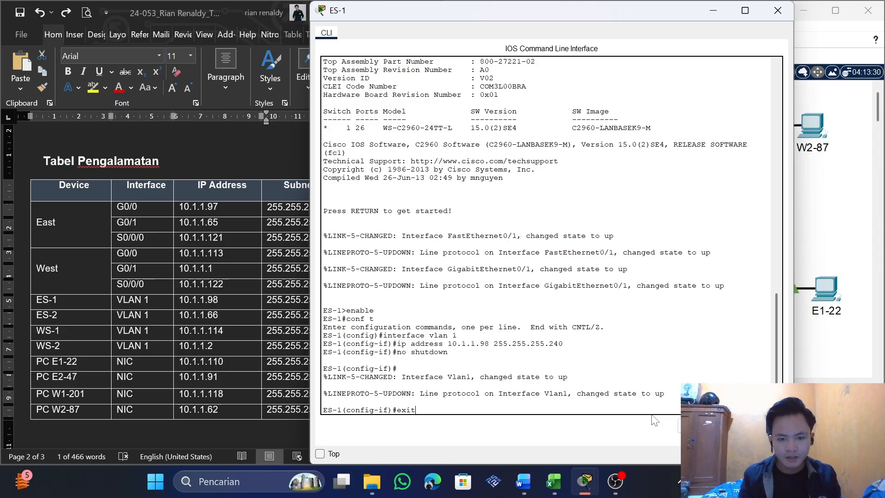
pyautogui.press('Return')
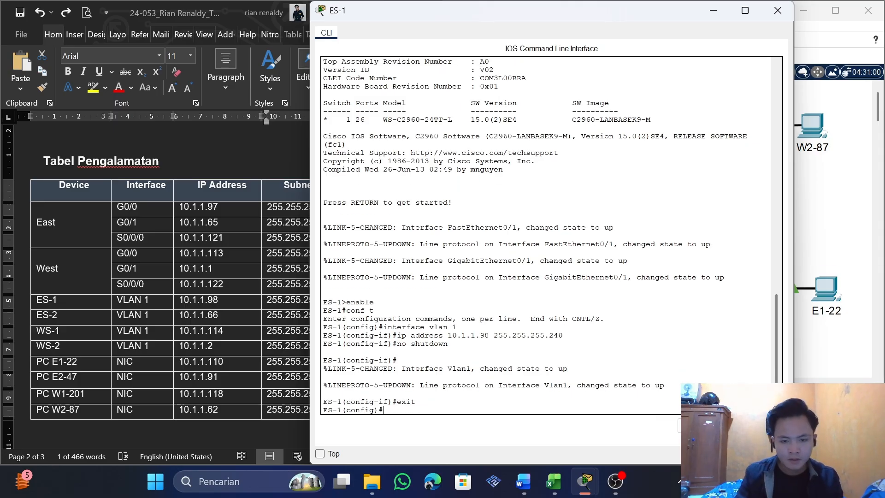
# Set ES-1's default gateway with ip default-gateway 10.1.1.97, copying the address from the ES-1 row in the table
pyautogui.write('ip')
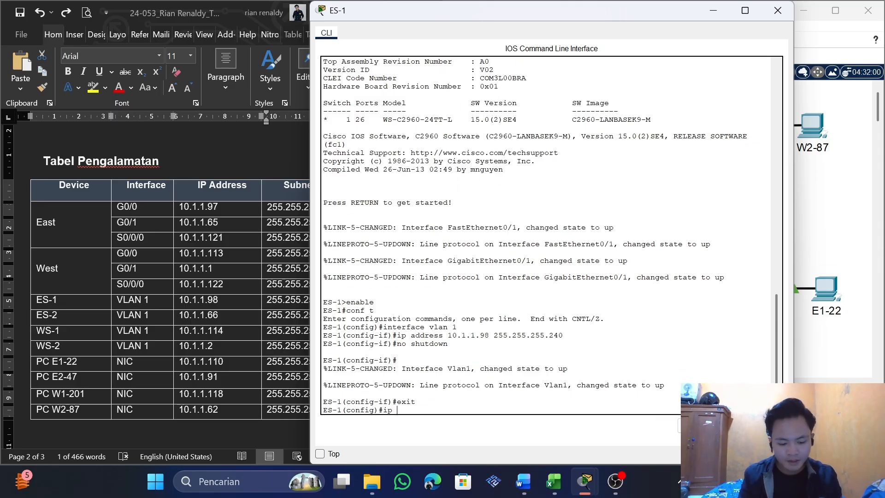
pyautogui.write(' defau')
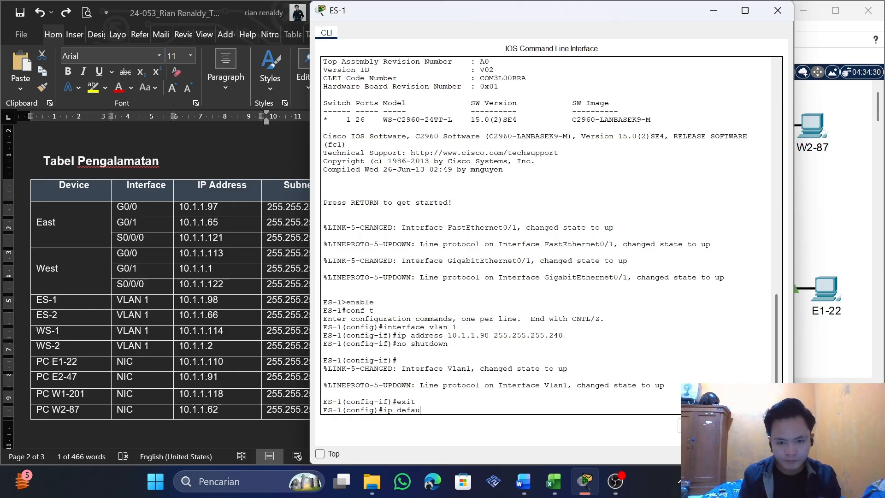
pyautogui.press('BackSpace')
pyautogui.press('BackSpace')
pyautogui.write('au')
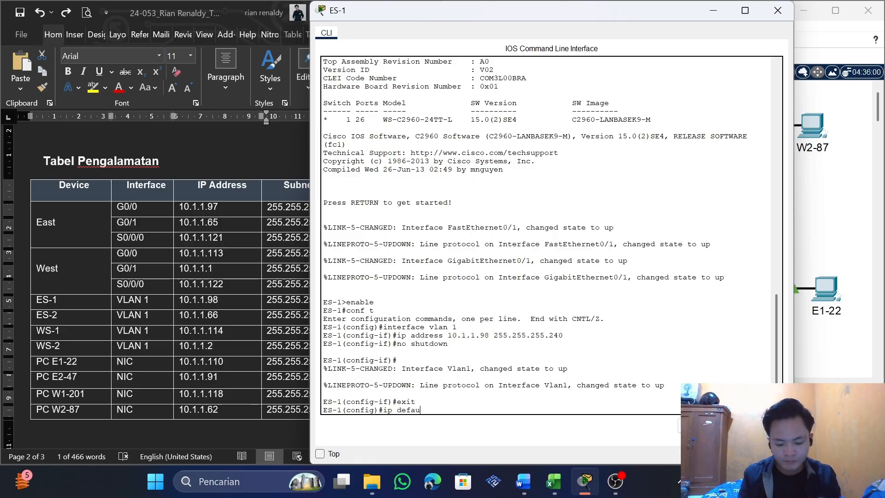
pyautogui.write('lt-gateway')
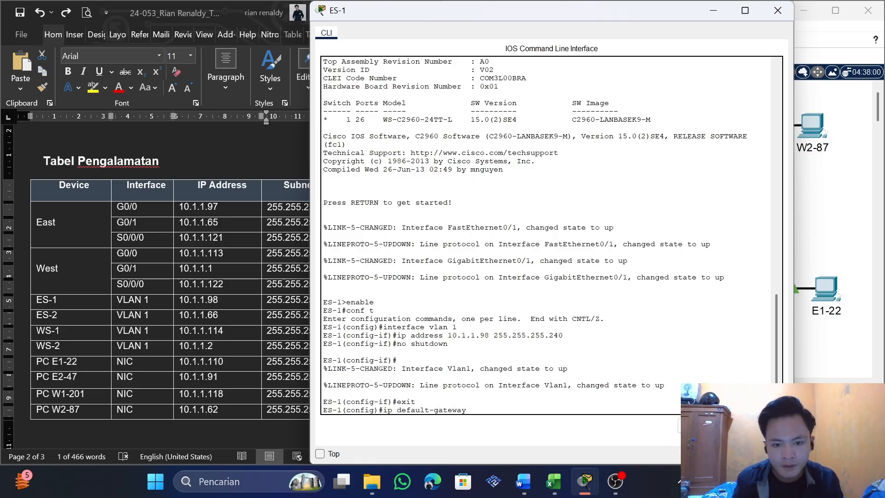
pyautogui.hotkey('alt', 'Tab')
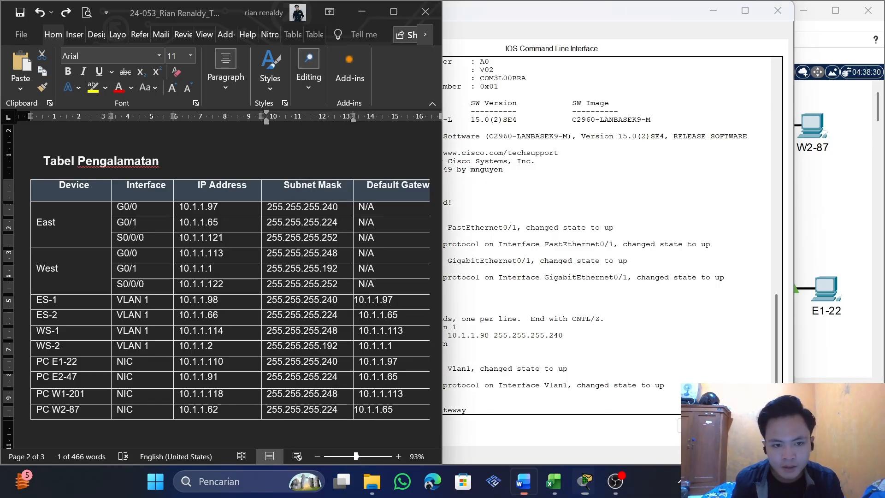
pyautogui.press('Tab')
pyautogui.hotkey('ctrl', 'c')
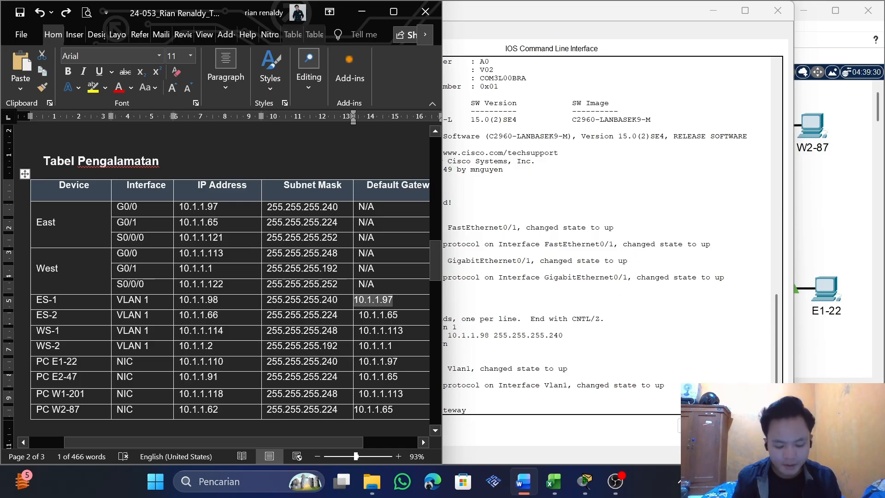
pyautogui.hotkey('alt', 'Tab')
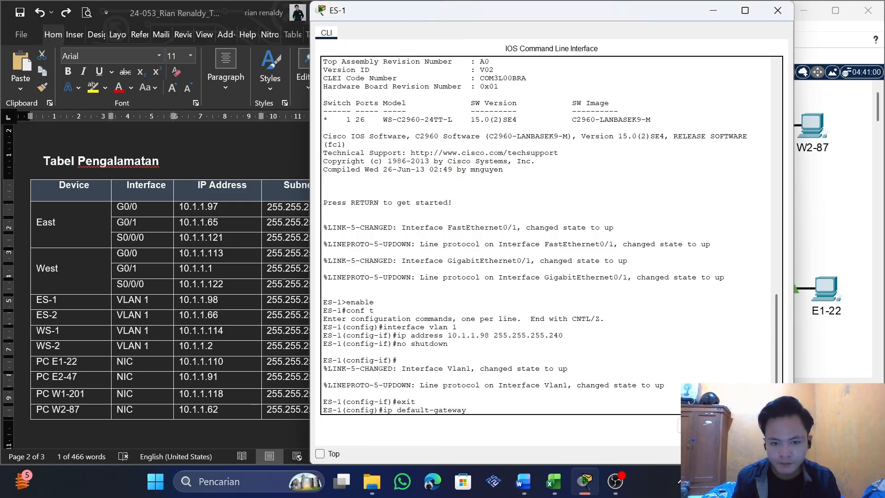
pyautogui.hotkey('ctrl', 'v')
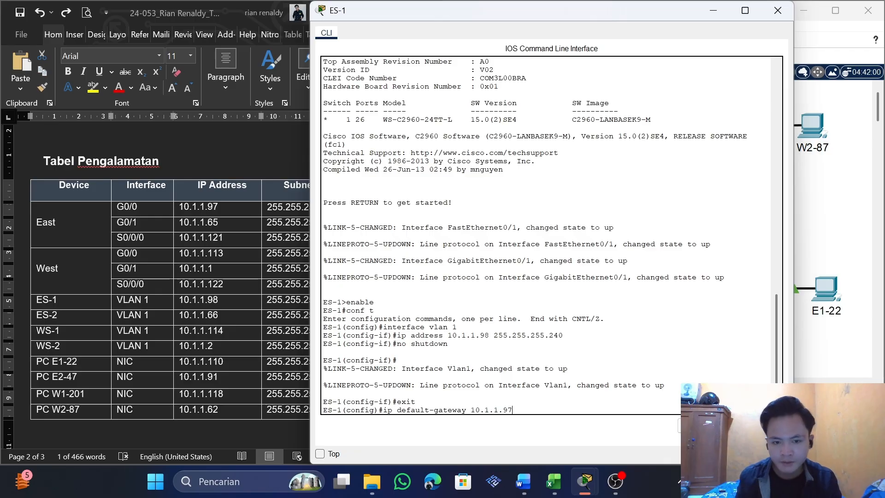
pyautogui.press('Return')
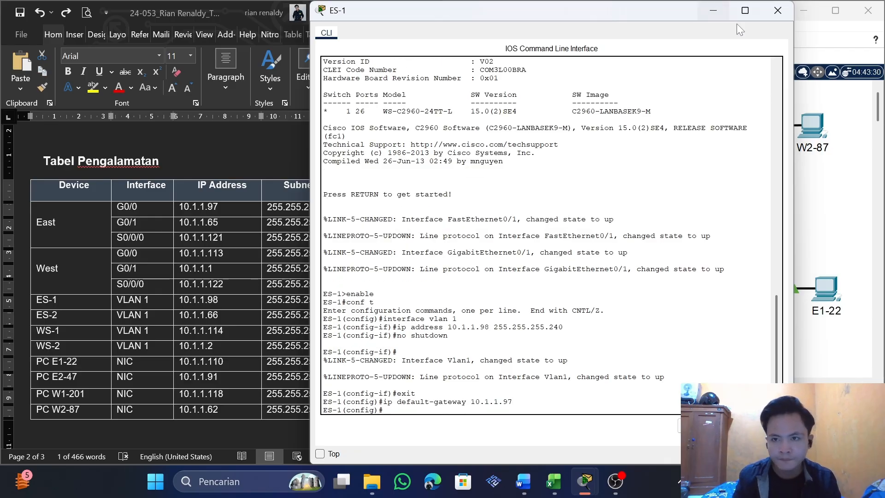
# Close ES-1's window, reopen its command line to review the entered VLAN 1 configuration, and close it again
pyautogui.click(742, 11)
pyautogui.click(865, 11)
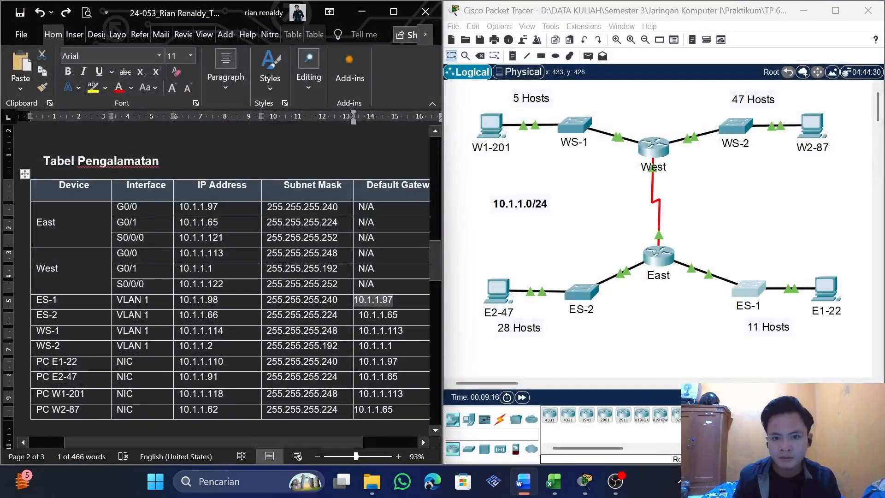
pyautogui.click(748, 289)
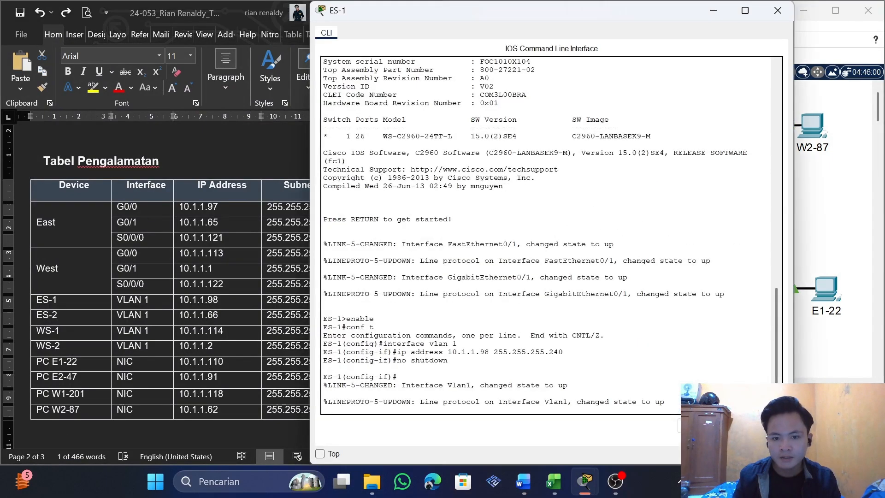
pyautogui.scroll(-1, 746, 276)
pyautogui.click(777, 10)
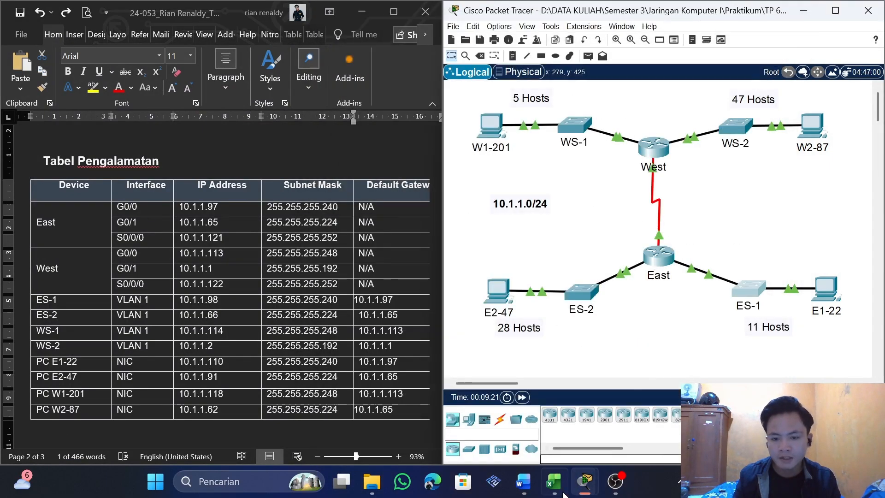
# Check the PT Activity results and review the assessment items for the East, West, ES-1 and remaining devices, then close the results
pyautogui.click(603, 440)
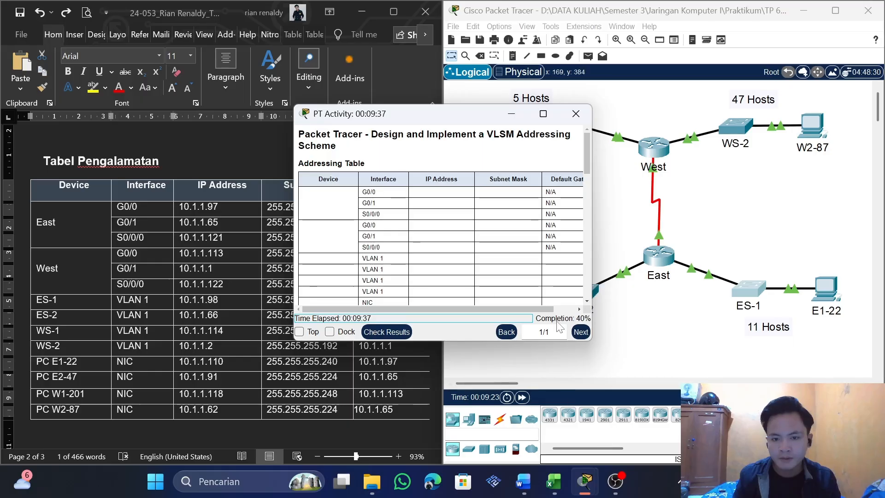
pyautogui.click(386, 332)
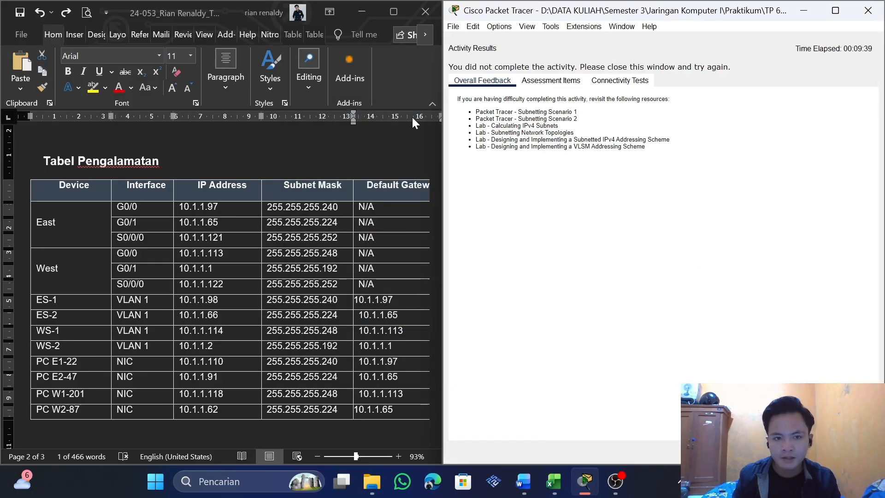
pyautogui.click(551, 81)
pyautogui.scroll(-3, 547, 266)
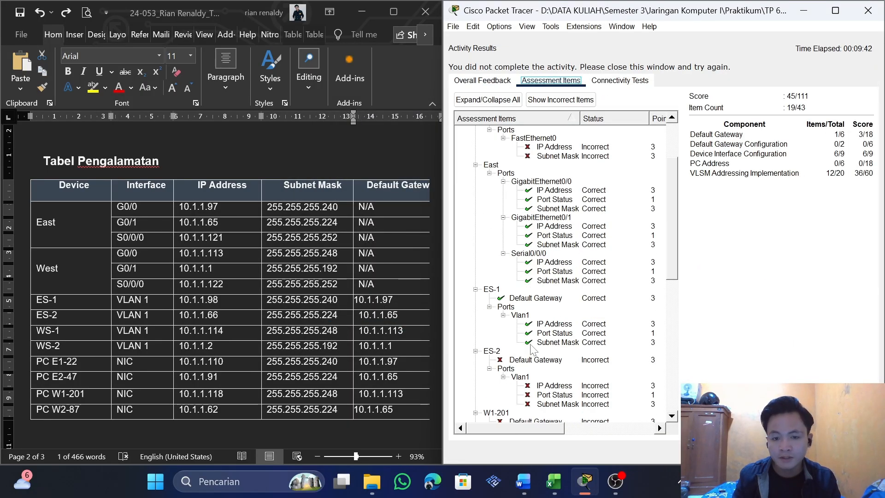
pyautogui.scroll(2, 536, 350)
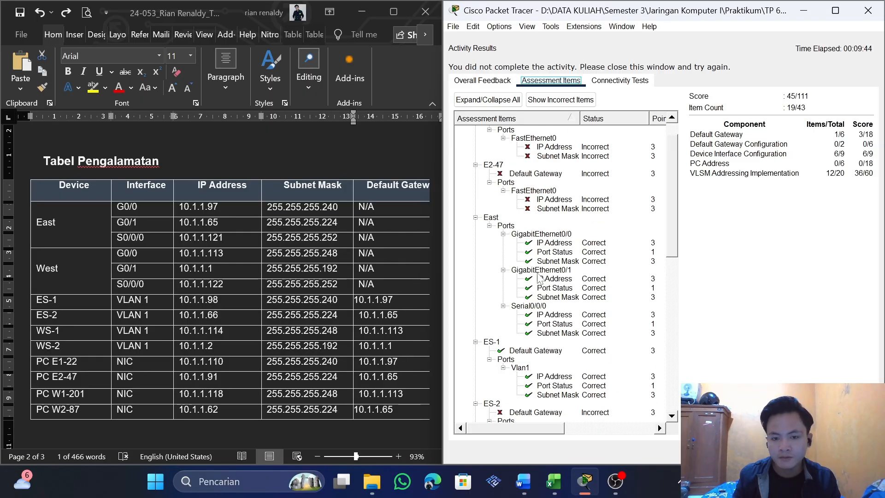
pyautogui.scroll(1, 537, 273)
pyautogui.scroll(-1, 493, 248)
pyautogui.scroll(-2, 496, 231)
pyautogui.scroll(-5, 529, 227)
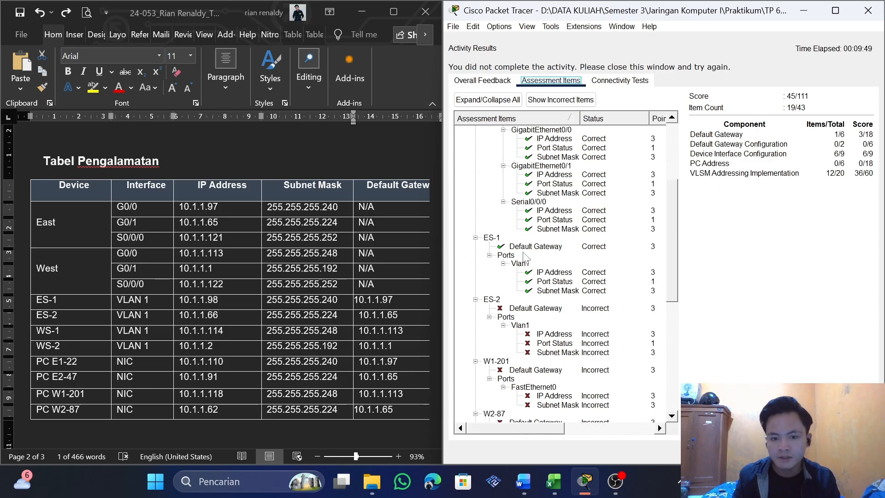
pyautogui.scroll(-4, 511, 238)
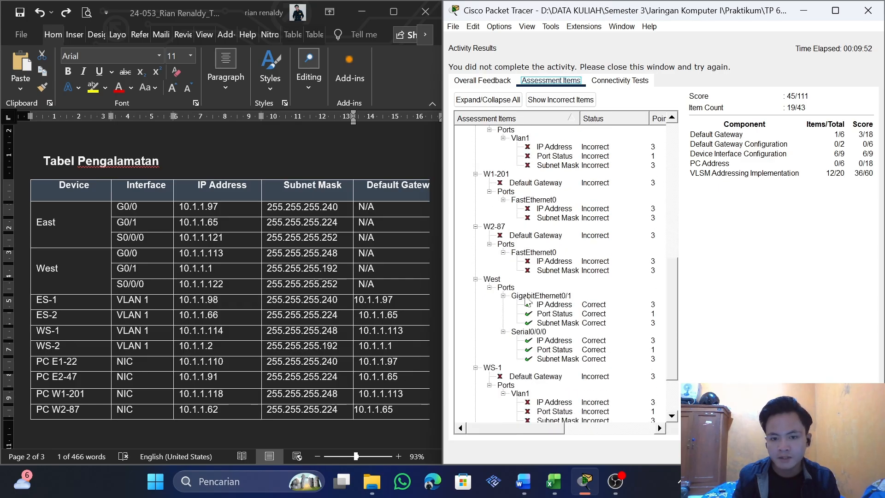
pyautogui.click(867, 11)
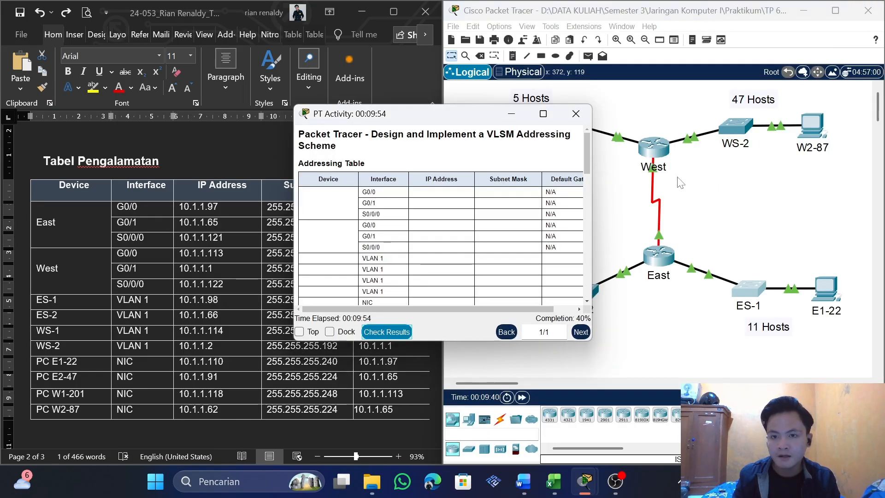
# Open switch ES-2's command line and run enable and conf t to reach global configuration mode
pyautogui.click(745, 256)
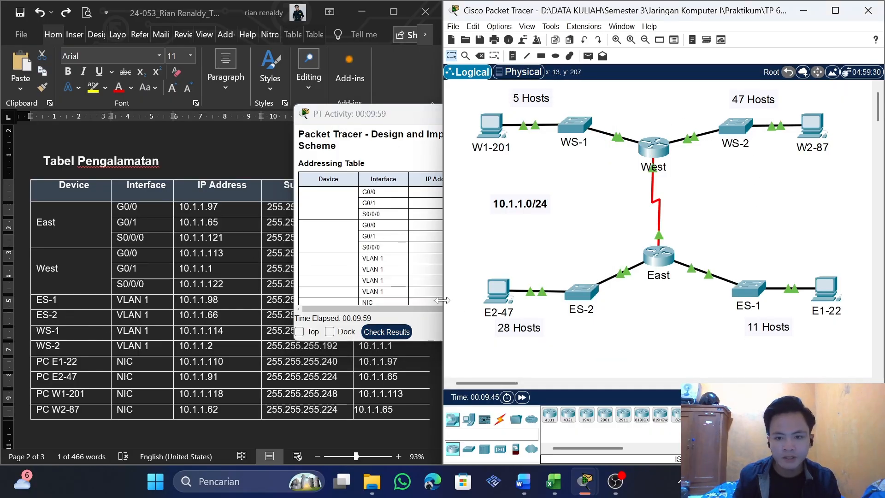
pyautogui.click(581, 290)
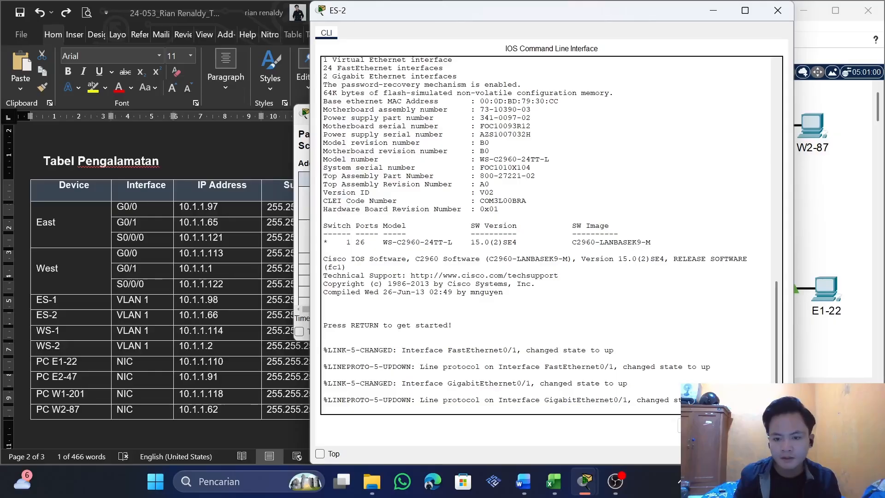
pyautogui.press('Return')
pyautogui.write('ena')
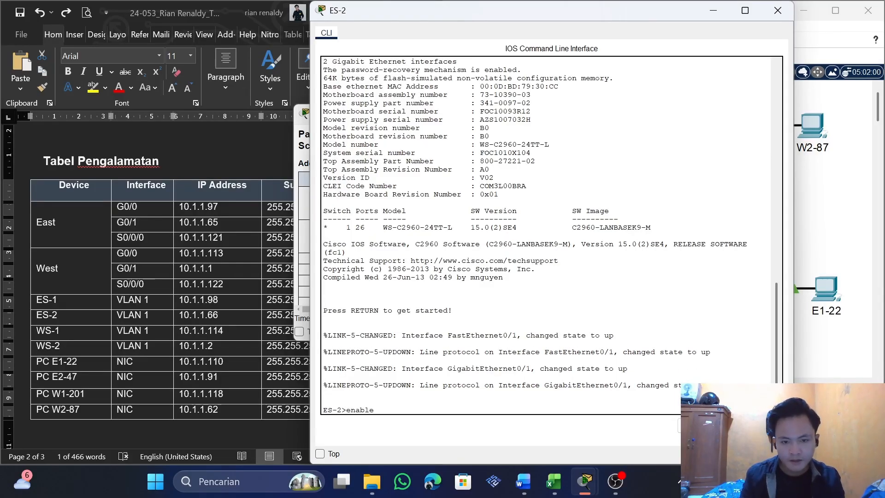
pyautogui.write('ble')
pyautogui.press('Return')
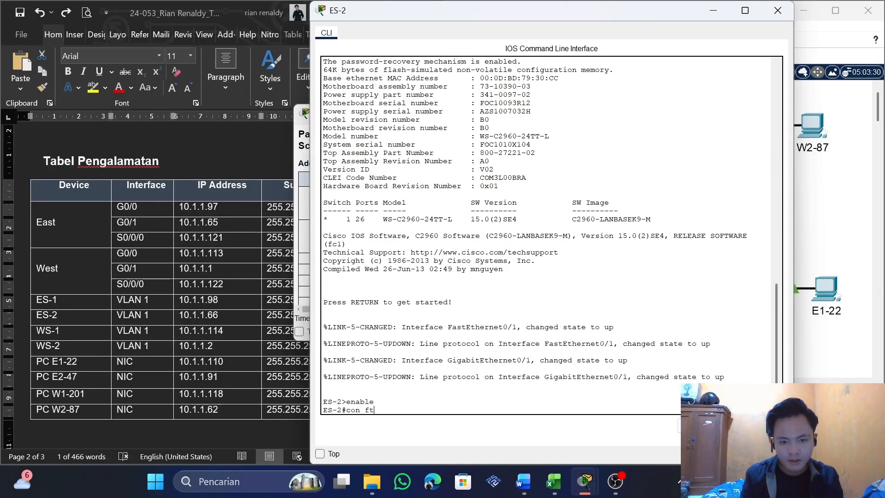
pyautogui.write('con ft')
pyautogui.press('BackSpace')
pyautogui.press('BackSpace')
pyautogui.press('BackSpace')
pyautogui.press('BackSpace')
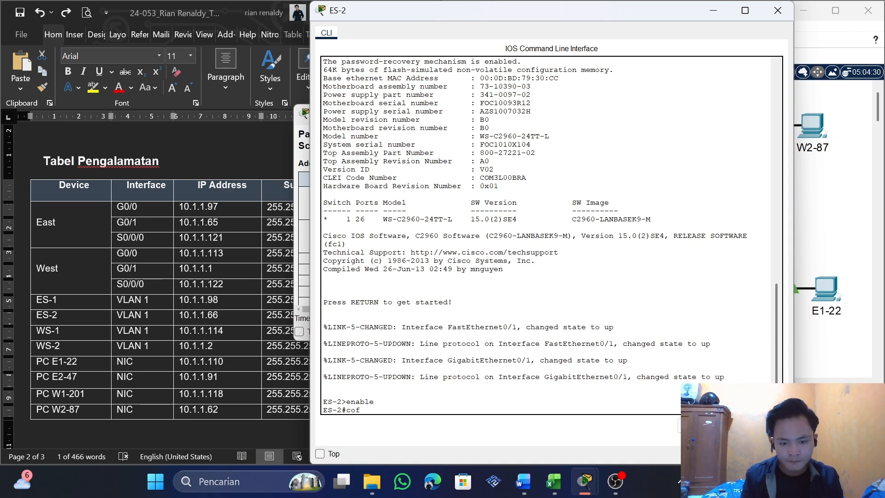
pyautogui.write('nf t')
pyautogui.press('Return')
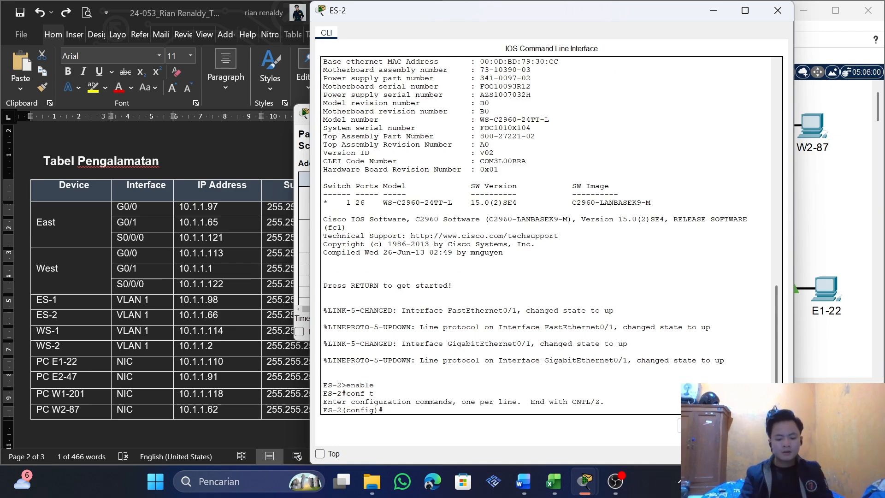
# Enter ES-2's VLAN interface configuration with interface vlan 1
pyautogui.write('interface')
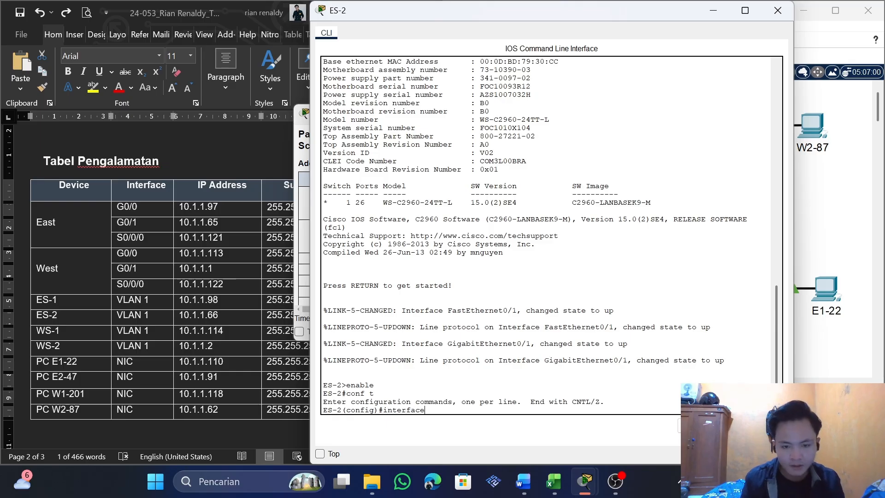
pyautogui.write(' vlan')
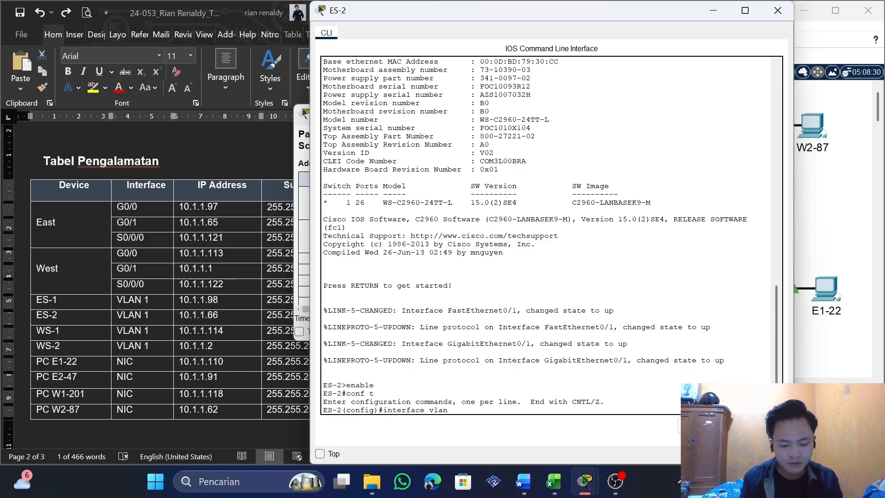
pyautogui.write(' 1')
pyautogui.press('Return')
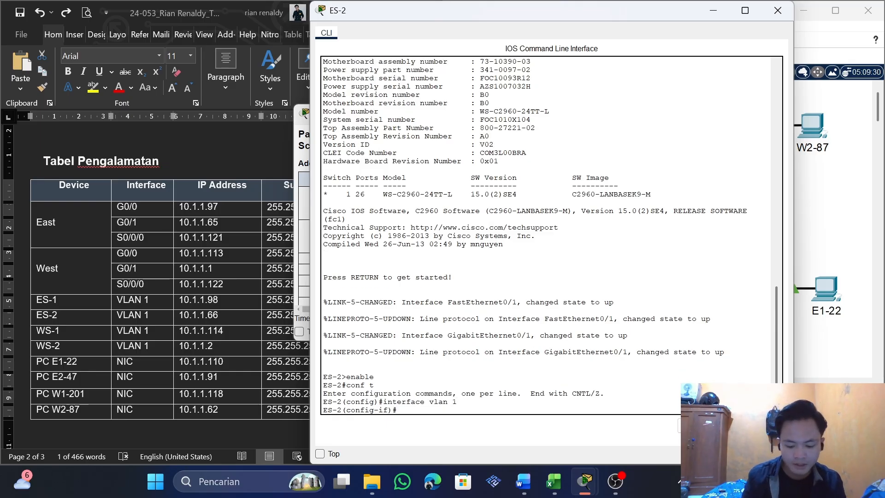
# Assign ES-2's VLAN 1 the table's address with ip address 10.1.1.66 255.255.255.224
pyautogui.write('ip address')
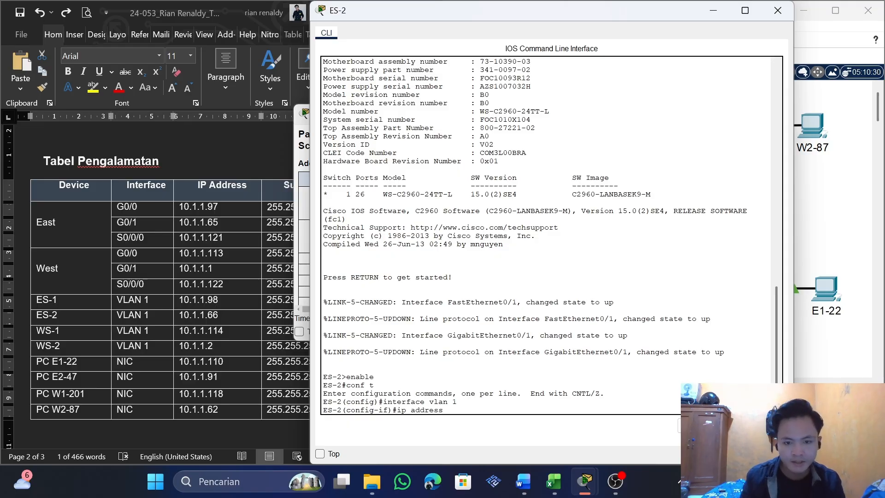
pyautogui.click(267, 253)
pyautogui.doubleClick(218, 315)
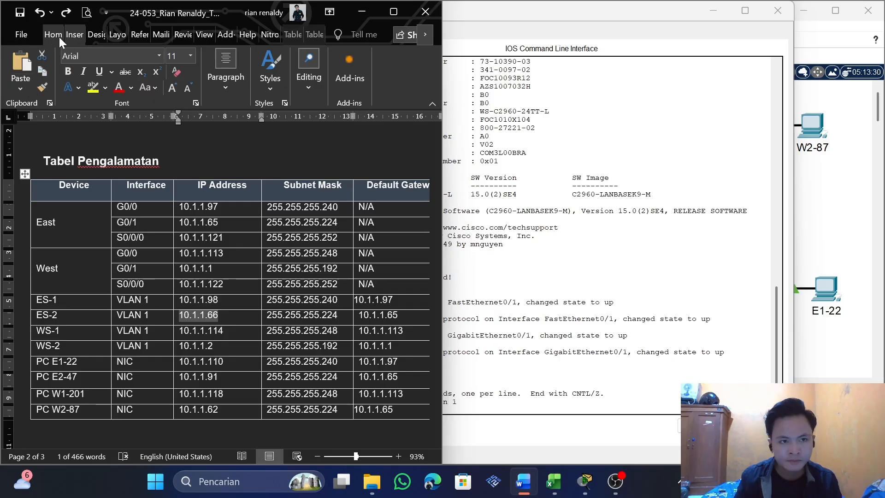
pyautogui.hotkey('alt', 'Tab')
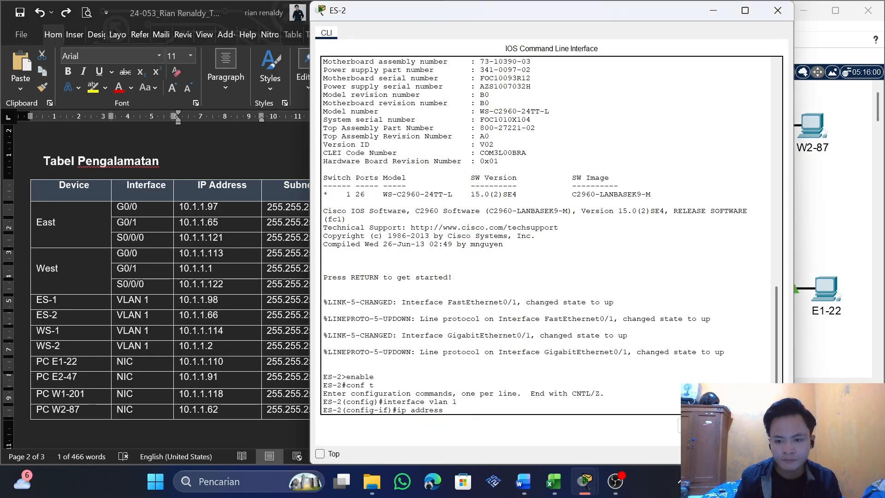
pyautogui.write('10.1.1.66')
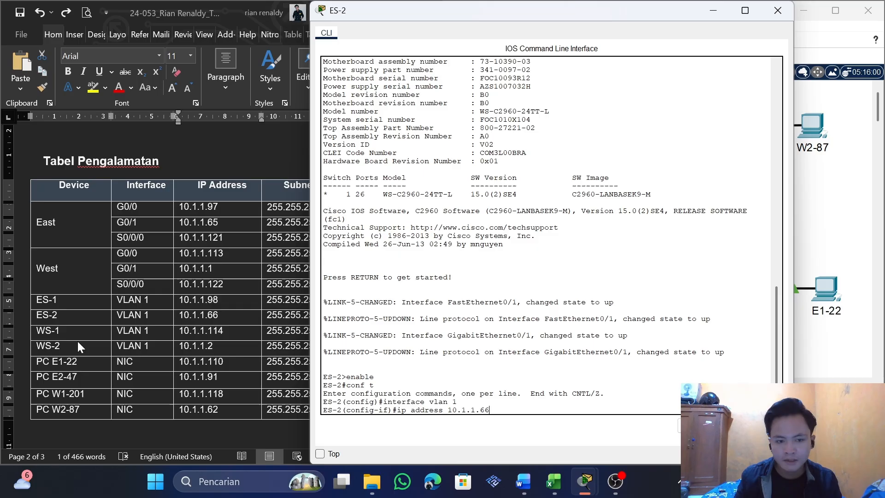
pyautogui.click(138, 318)
pyautogui.moveTo(338, 316); pyautogui.dragTo(267, 316)
pyautogui.hotkey('ctrl', 'c')
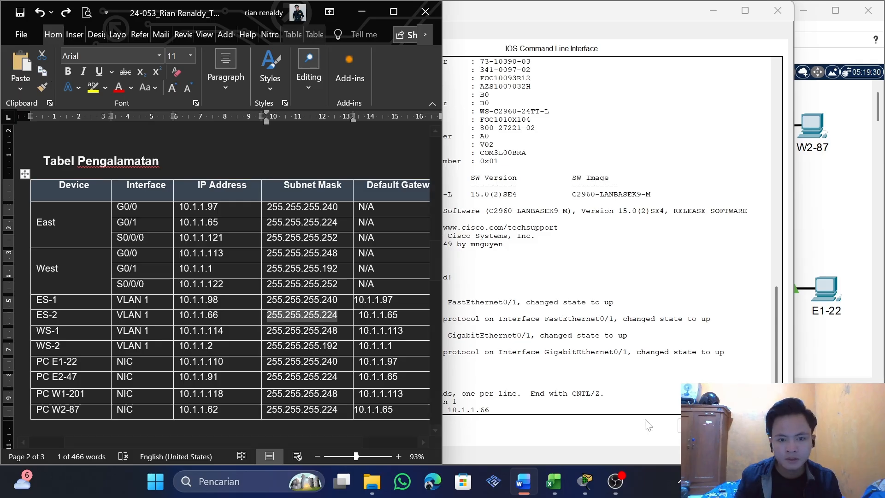
pyautogui.hotkey('alt', 'Tab')
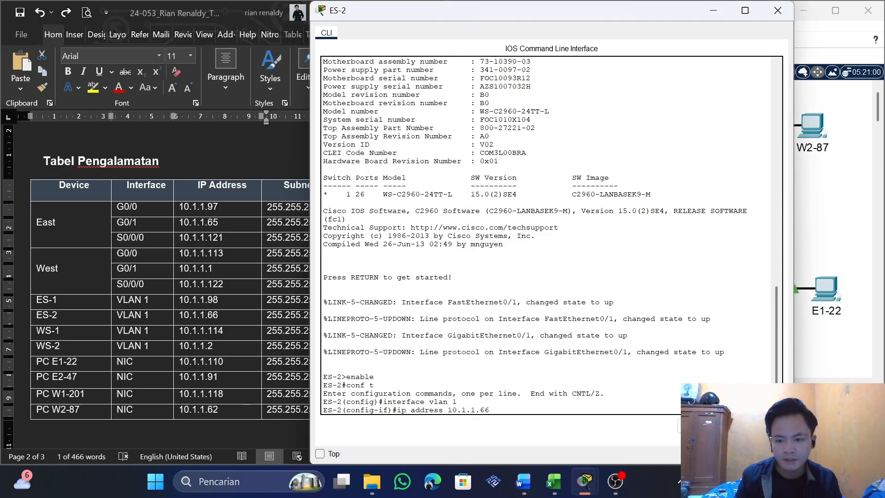
pyautogui.hotkey('ctrl', 'v')
pyautogui.press('Return')
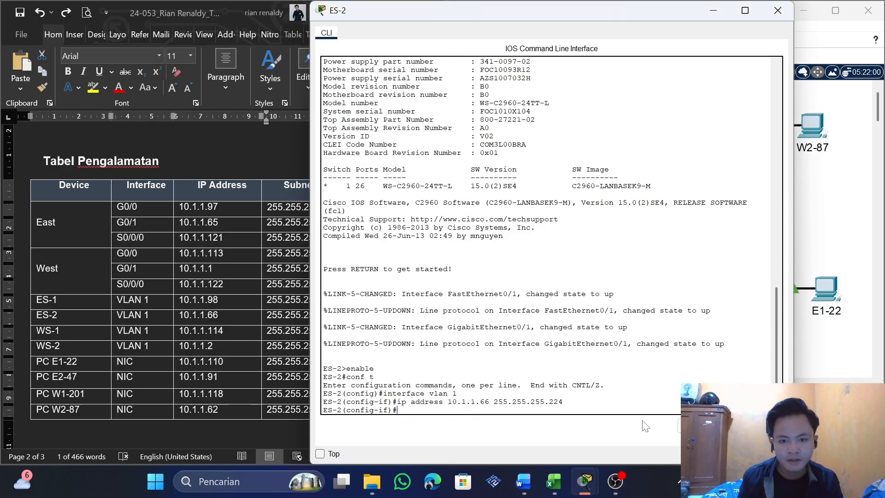
# Enable ES-2's VLAN 1 interface with no shutdown and exit to global configuration mode
pyautogui.write('no')
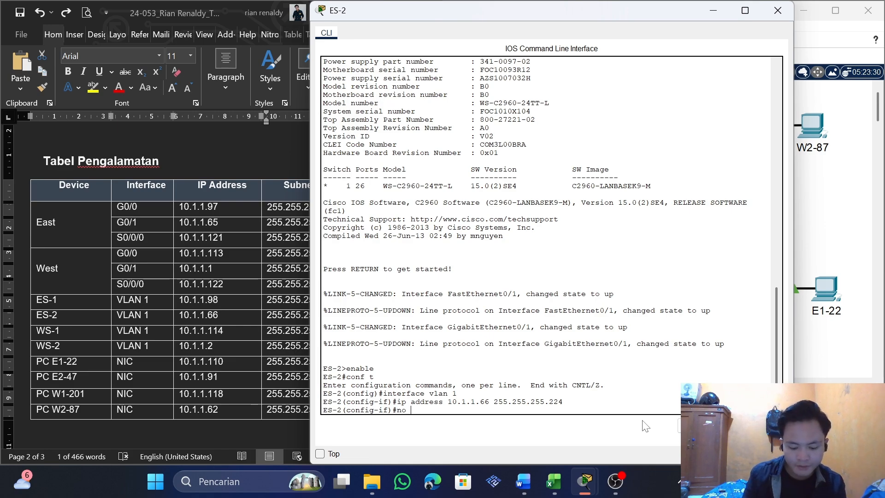
pyautogui.write(' shutdown')
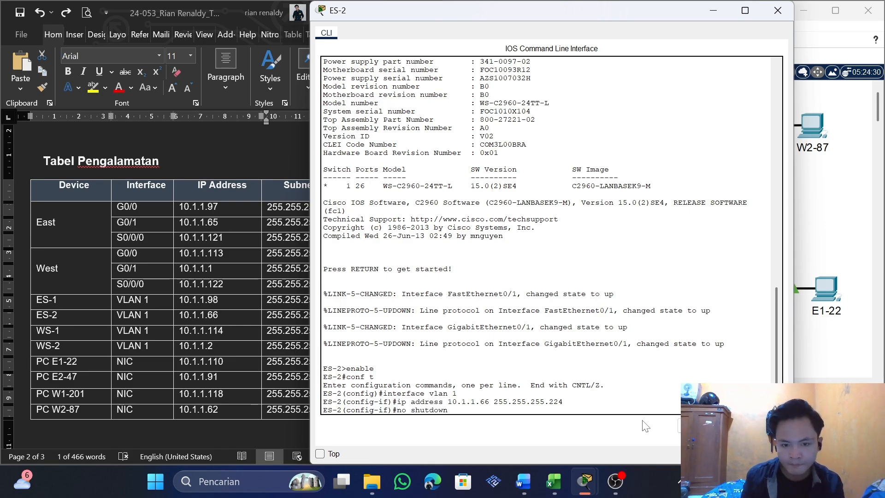
pyautogui.press('Return')
pyautogui.press('Return')
pyautogui.write('exit')
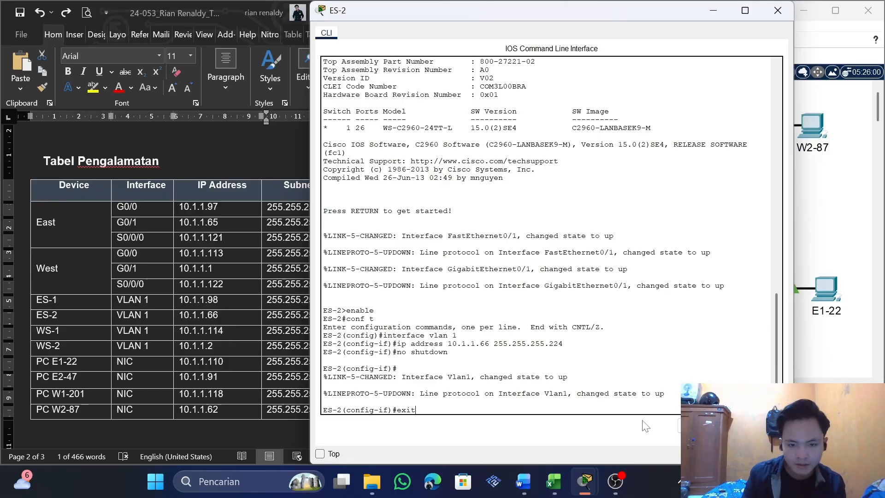
pyautogui.press('Return')
# Set ES-2's gateway from the table with ip default-gateway 10.1.1.65 and close the switch's window
pyautogui.write('ip d')
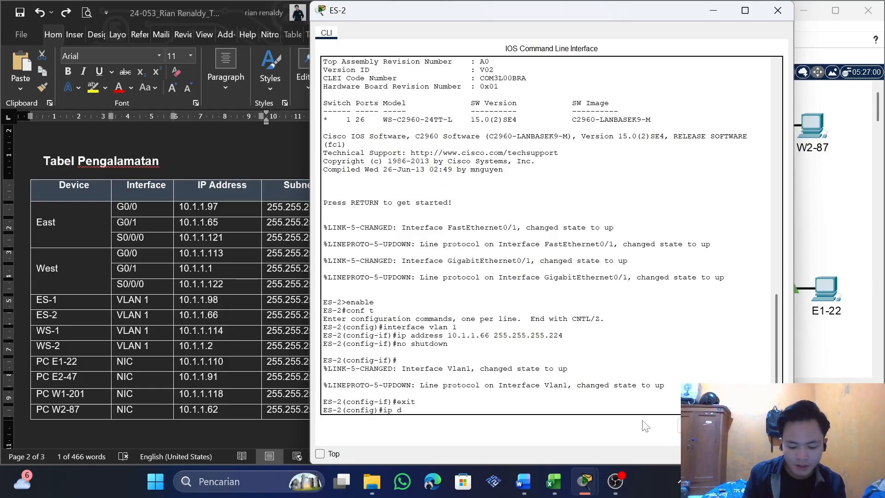
pyautogui.write('afault')
pyautogui.press('BackSpace')
pyautogui.press('BackSpace')
pyautogui.press('BackSpace')
pyautogui.press('BackSpace')
pyautogui.press('BackSpace')
pyautogui.press('BackSpace')
pyautogui.write('e')
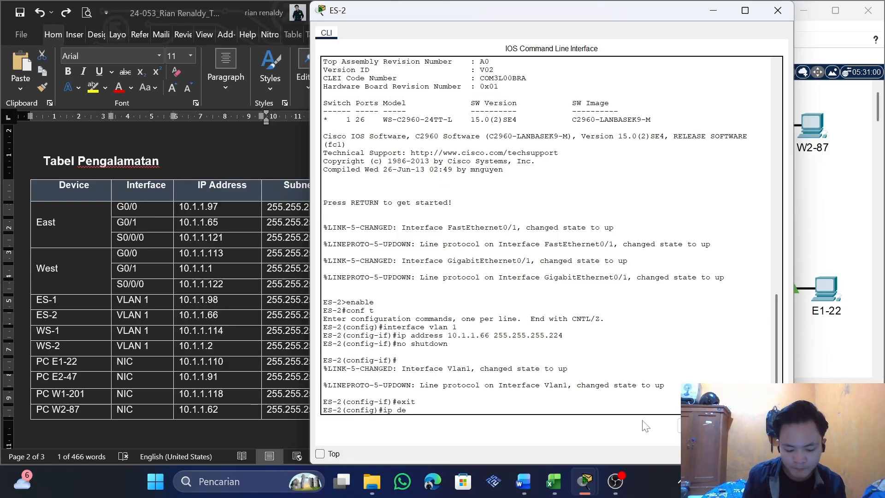
pyautogui.write('fault-gateway')
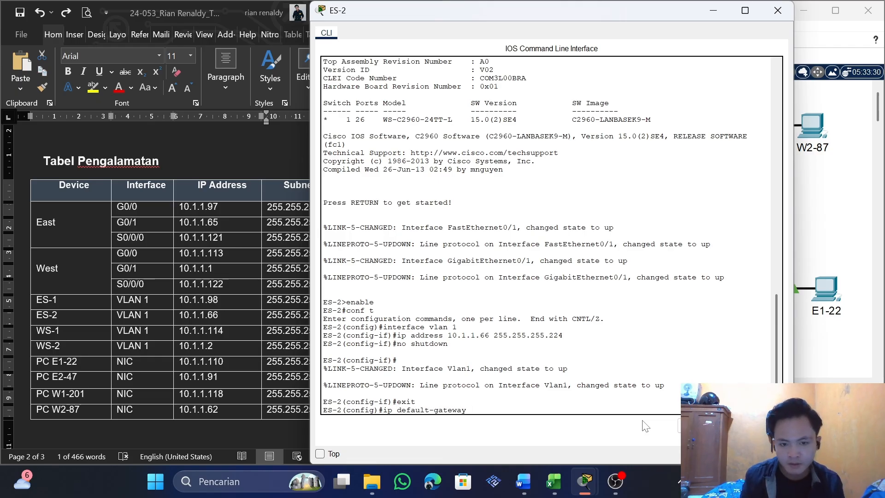
pyautogui.click(167, 422)
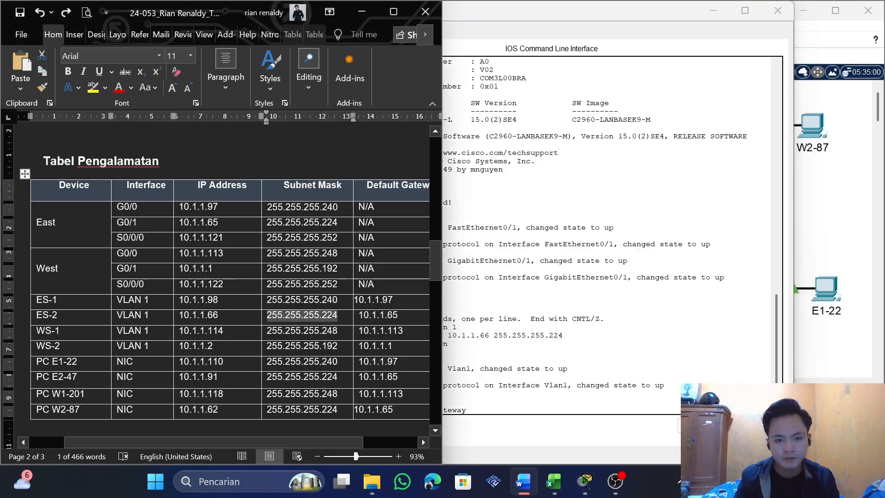
pyautogui.moveTo(398, 315); pyautogui.dragTo(359, 315)
pyautogui.press('super+c')
pyautogui.click(480, 386)
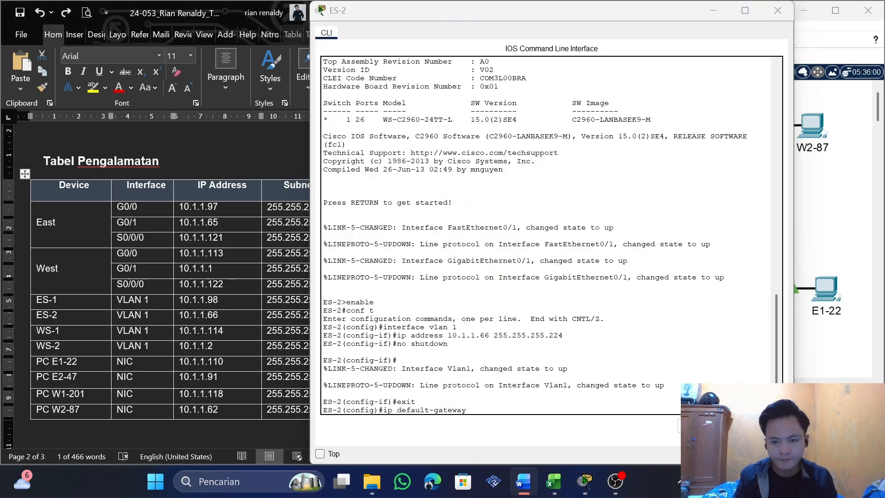
pyautogui.rightClick(517, 409)
pyautogui.click(548, 432)
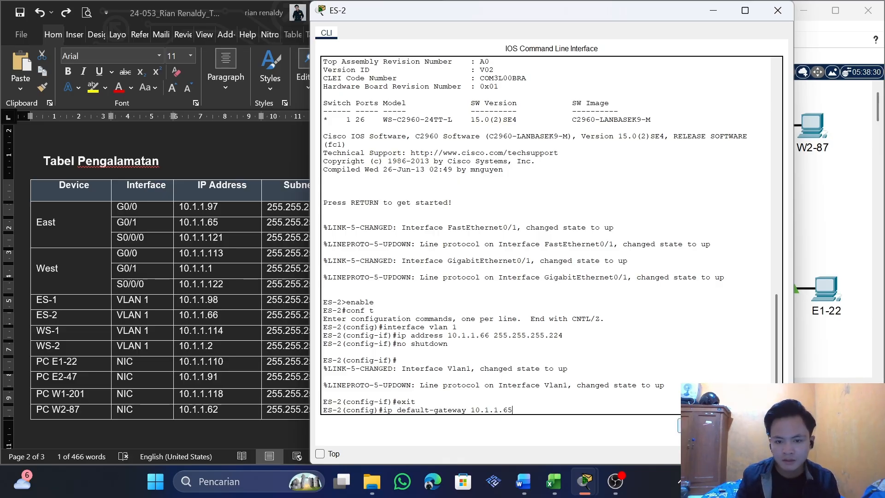
pyautogui.press('Return')
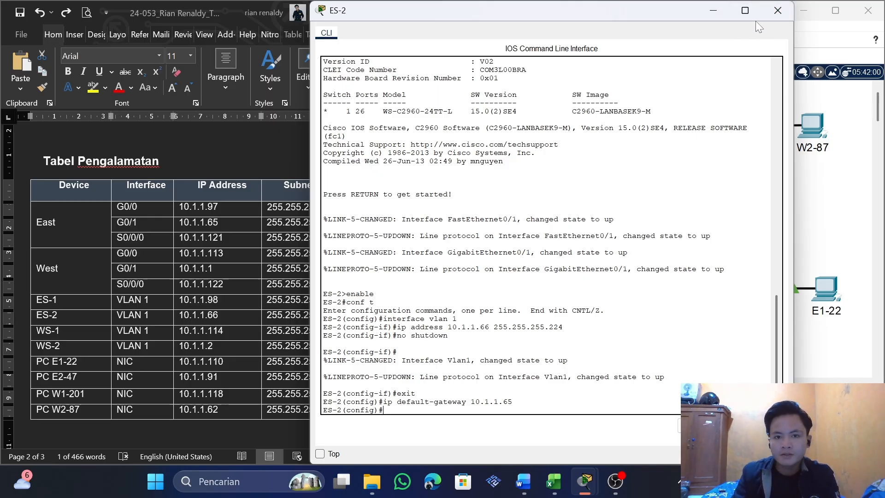
pyautogui.click(777, 11)
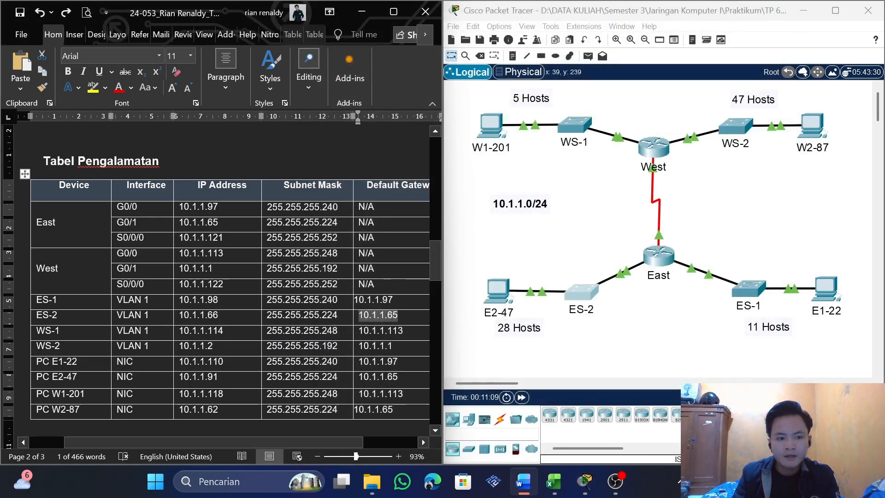
# Open switch WS-1's command line and reach VLAN 1 interface configuration with enable, conf t and interface vlan 1
pyautogui.click(573, 130)
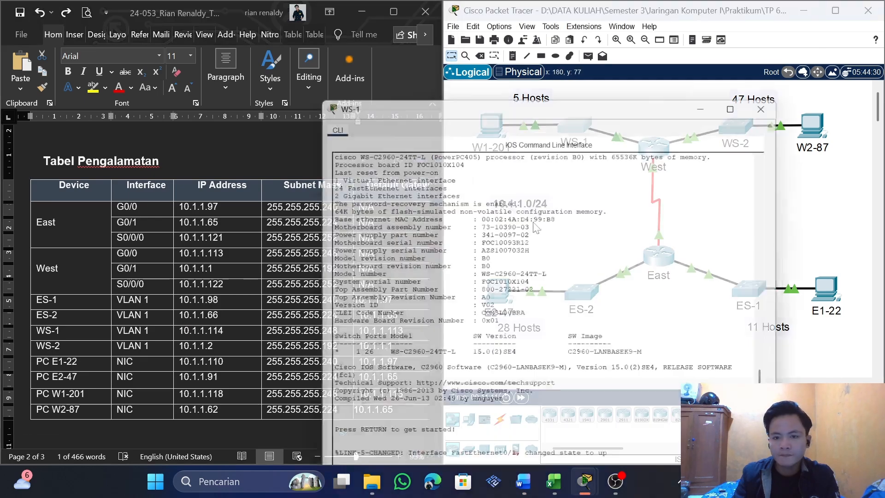
pyautogui.press('Return')
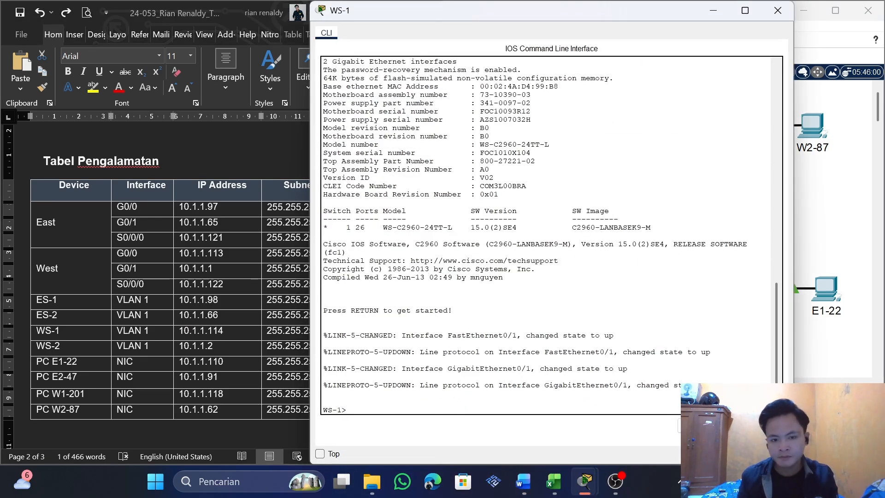
pyautogui.write('enable')
pyautogui.press('Return')
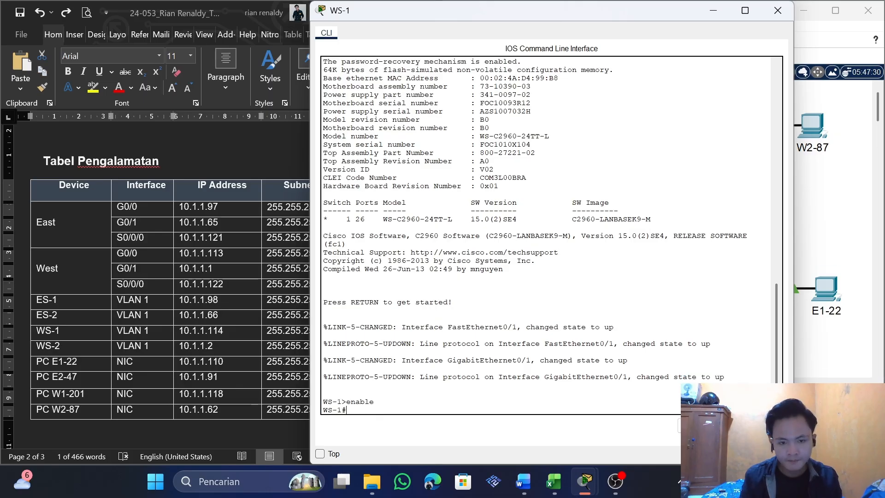
pyautogui.write('cop')
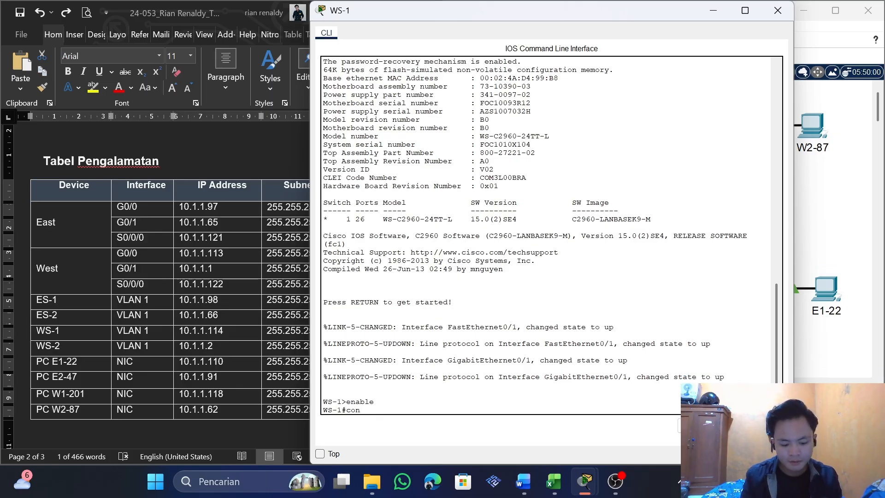
pyautogui.write('f t')
pyautogui.press('Return')
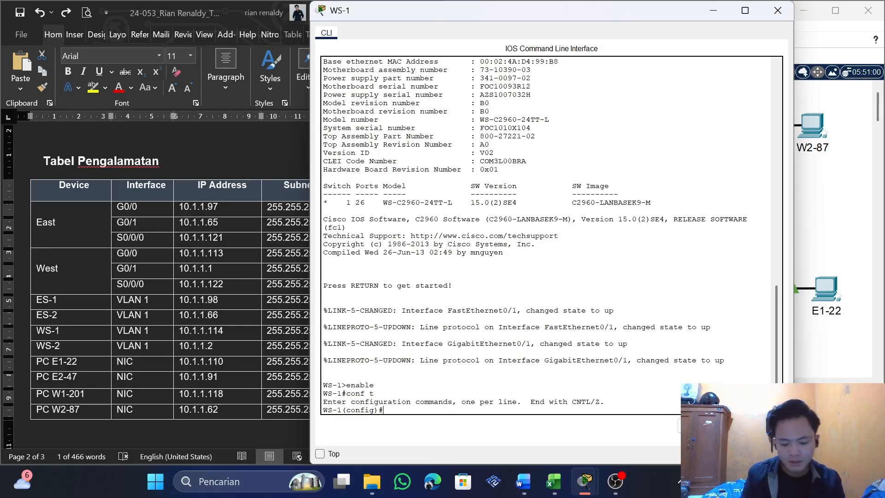
pyautogui.write('interface v')
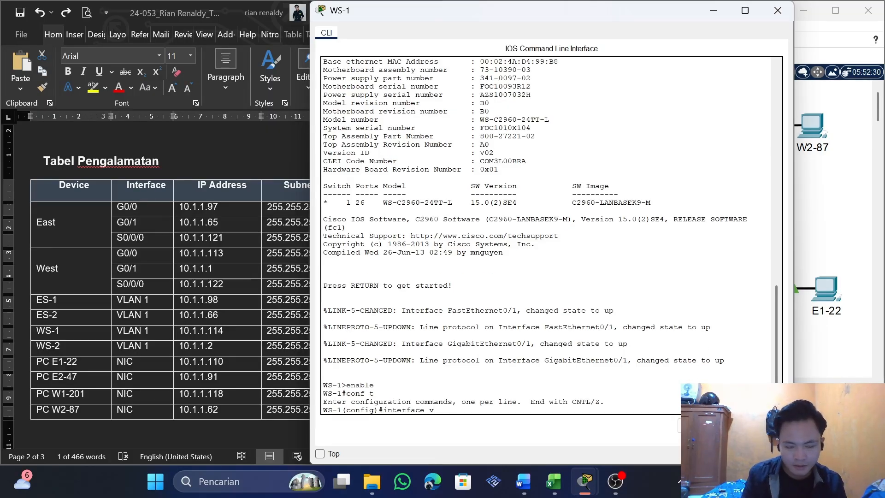
pyautogui.write('lan 1')
pyautogui.press('Return')
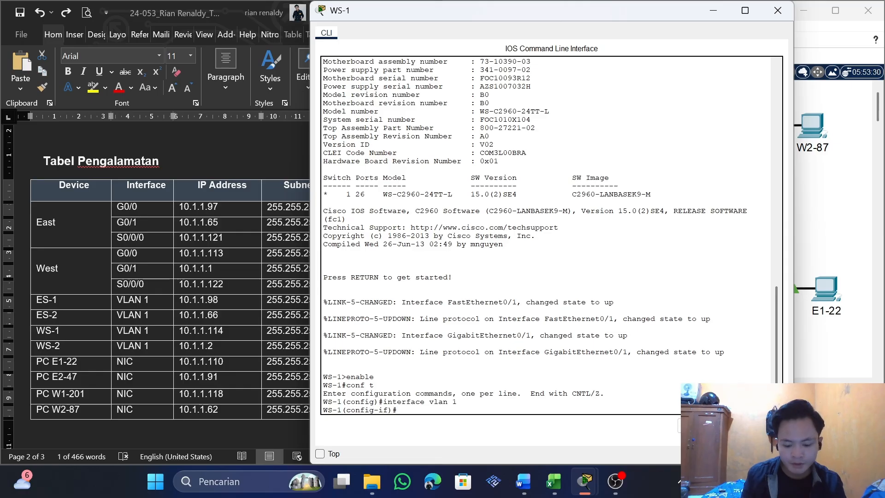
# Assign WS-1's VLAN 1 the table's address with ip address 10.1.1.114 255.255.255.248
pyautogui.write('ip address')
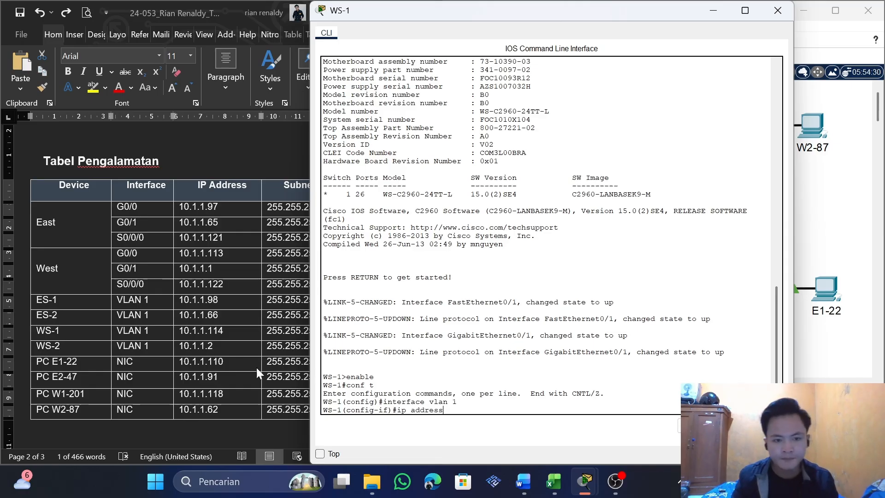
pyautogui.click(256, 366)
pyautogui.moveTo(224, 331); pyautogui.dragTo(179, 331)
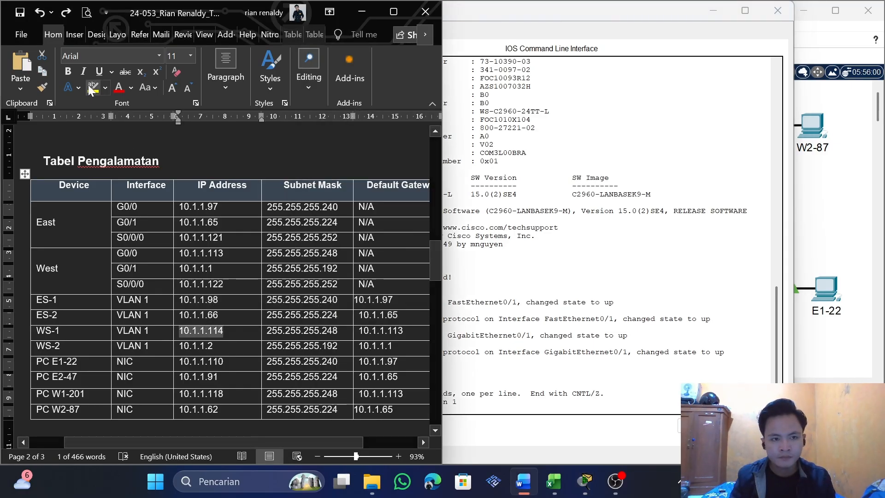
pyautogui.click(43, 74)
pyautogui.hotkey('alt', 'Tab')
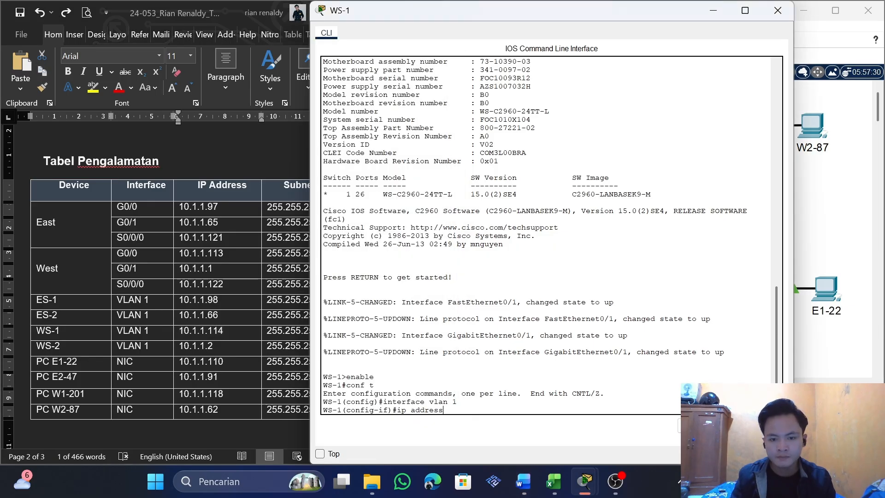
pyautogui.hotkey('ctrl', 'v')
pyautogui.hotkey('alt', 'Tab')
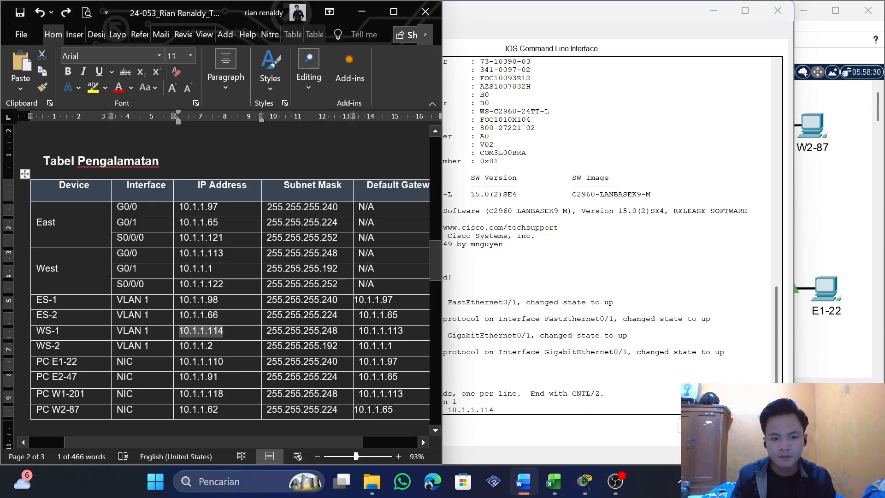
pyautogui.moveTo(339, 330); pyautogui.dragTo(272, 330)
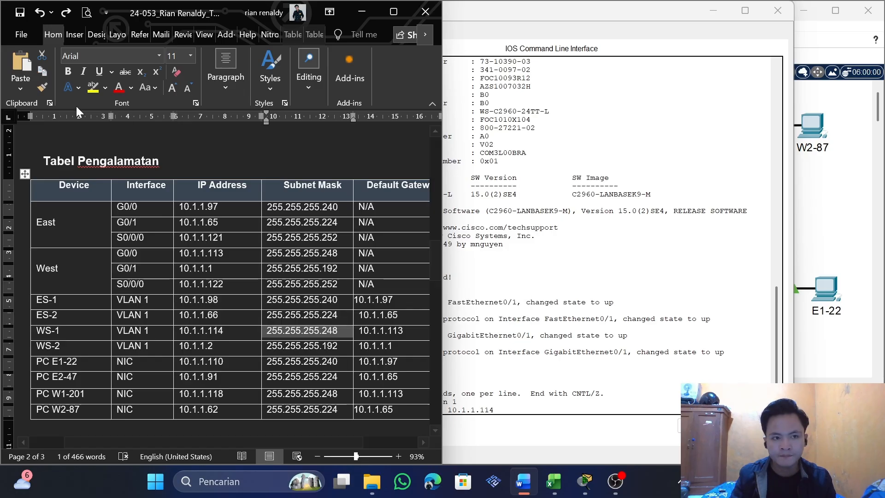
pyautogui.click(43, 74)
pyautogui.hotkey('alt', 'Tab')
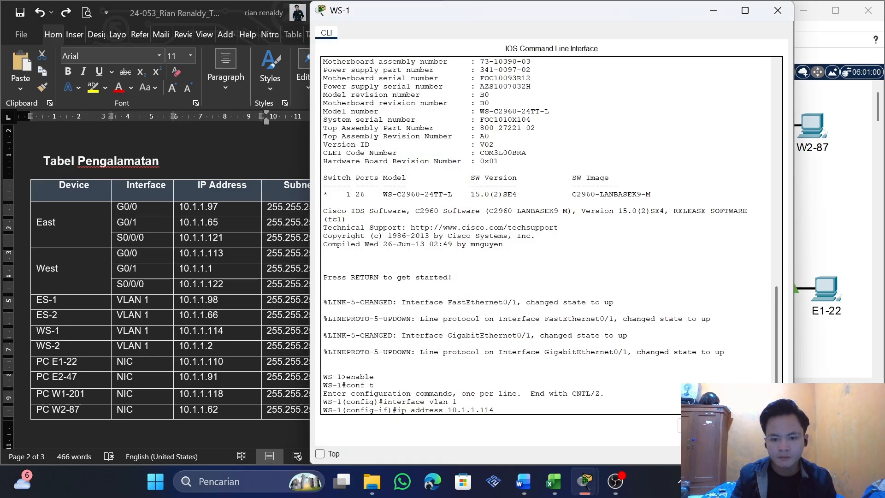
pyautogui.hotkey('ctrl', 'v')
pyautogui.press('Return')
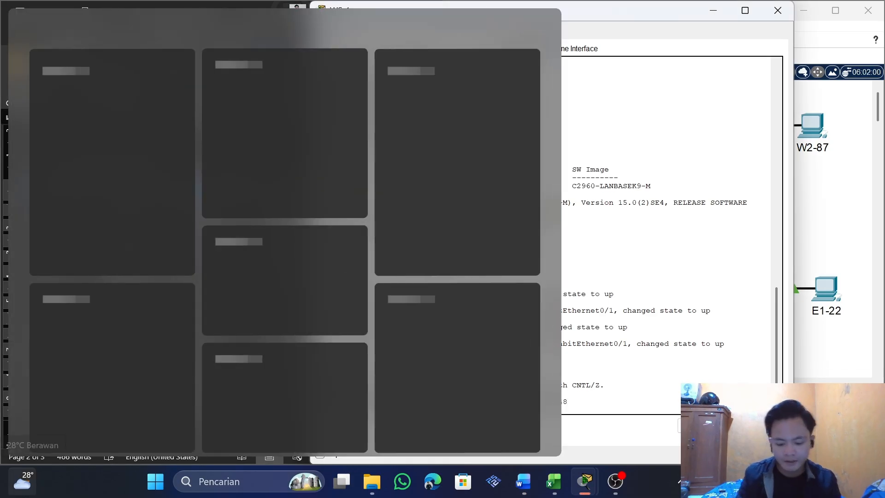
# Enable WS-1's VLAN 1 interface with no shutdown and exit to global configuration mode
pyautogui.write('no shutdow')
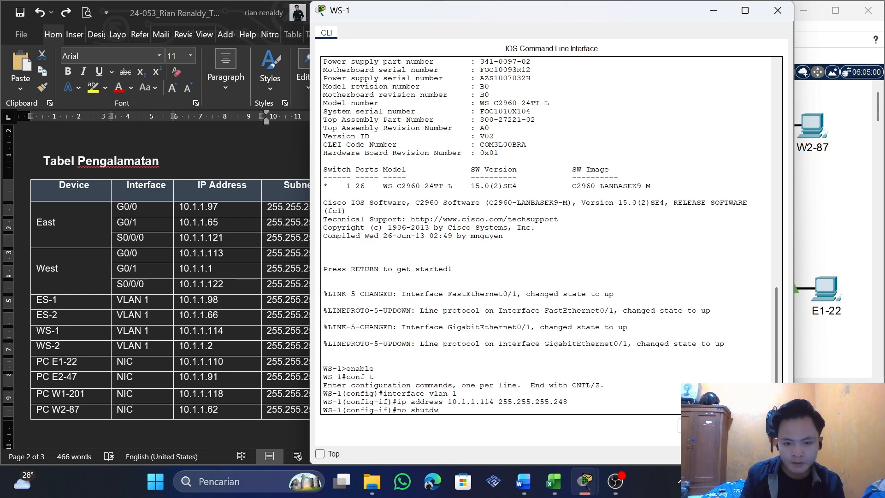
pyautogui.write('n')
pyautogui.press('Return')
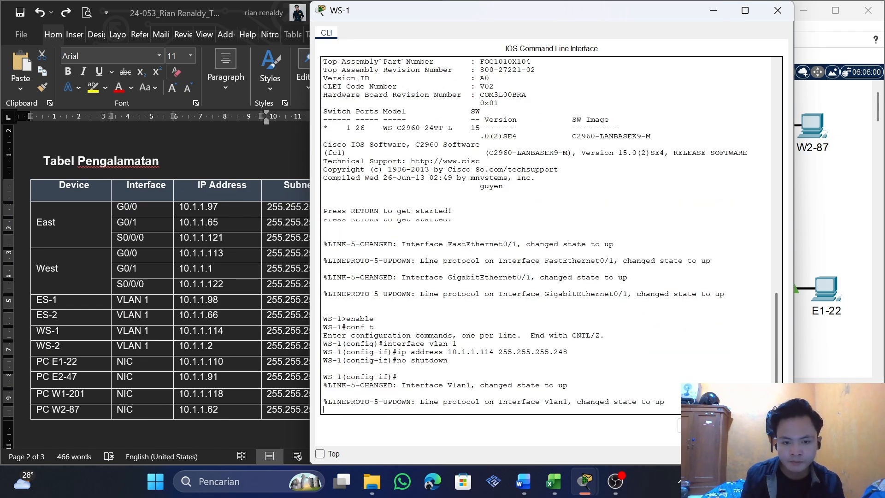
pyautogui.write('exit')
pyautogui.press('Return')
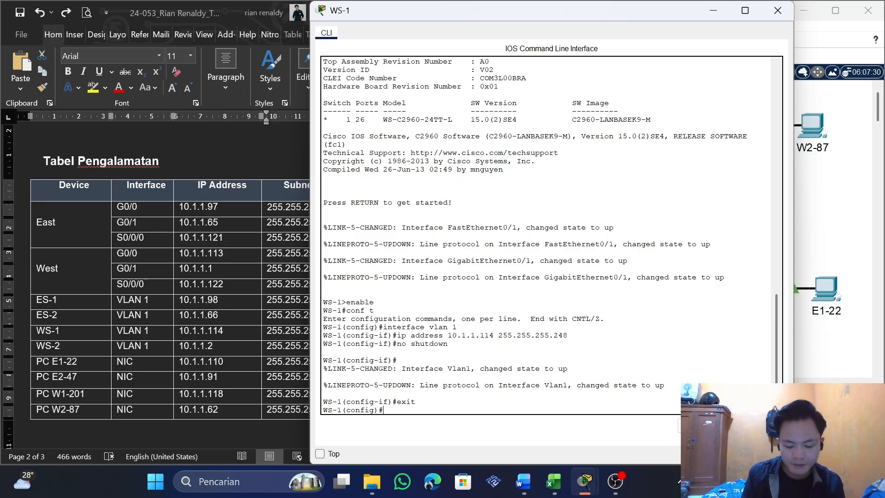
# Try to set WS-1's default gateway to 10.1.1.113, copied from the WS-1 row of the Word table
pyautogui.write('ip')
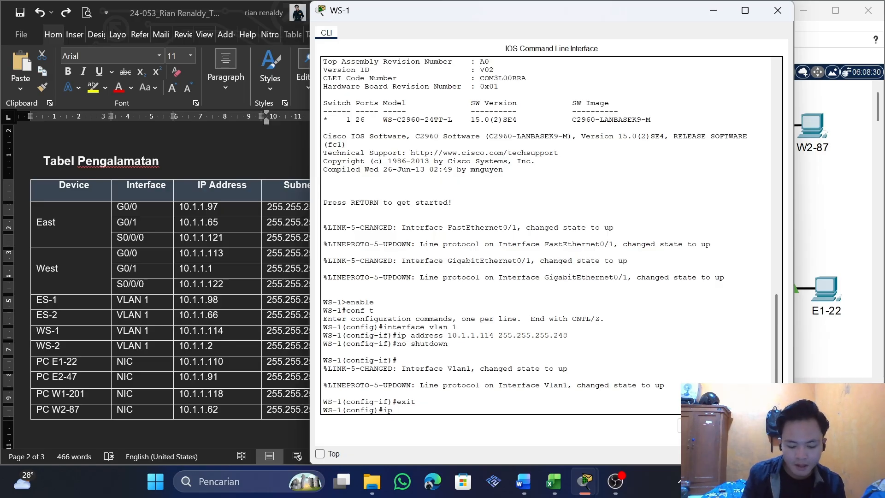
pyautogui.write(' dafult-gateway')
pyautogui.click(141, 330)
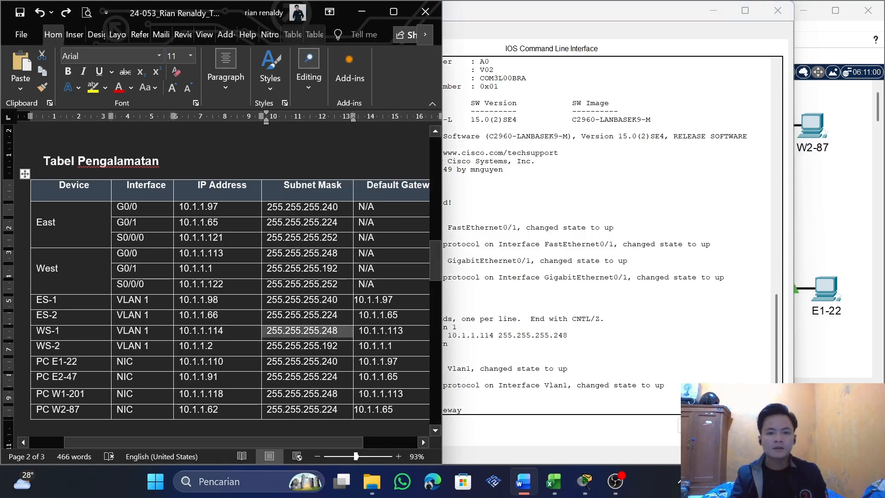
pyautogui.moveTo(403, 331); pyautogui.dragTo(359, 330)
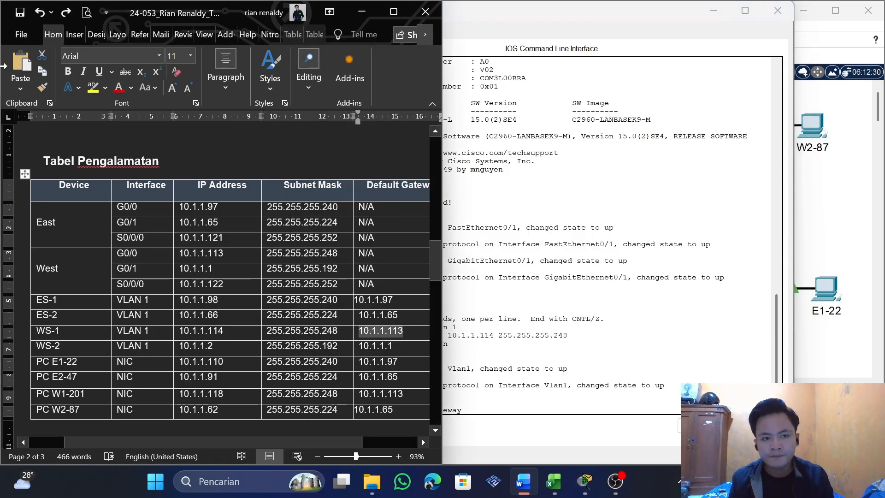
pyautogui.click(42, 71)
pyautogui.hotkey('alt', 'Tab')
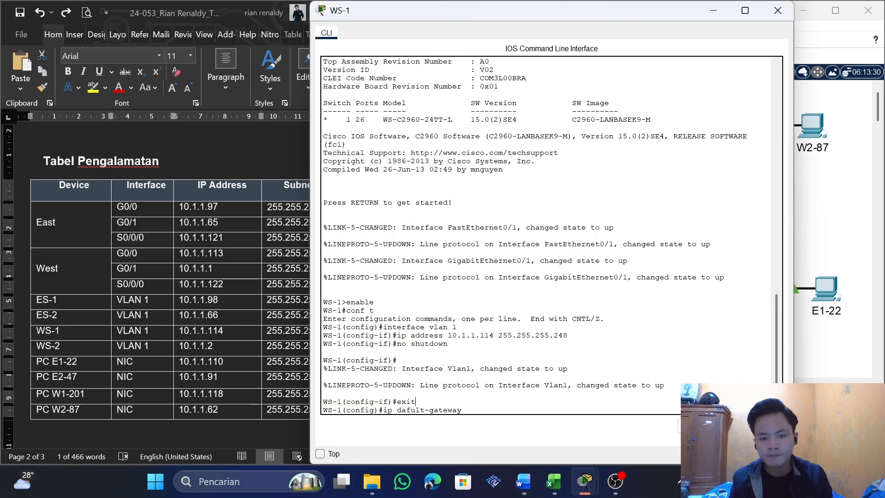
pyautogui.hotkey('ctrl', 'v')
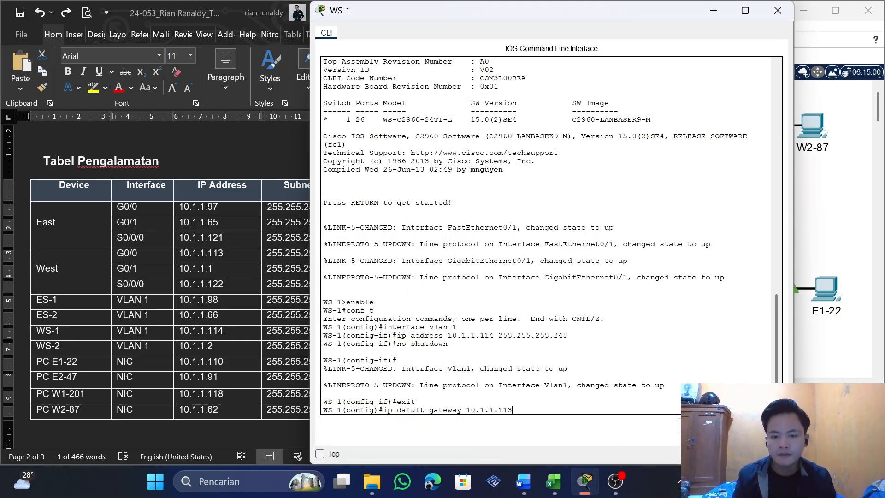
pyautogui.press('Return')
# Rerun WS-1's gateway command with the spelling corrected to ip default-gateway 10.1.1.113 and close the switch's window
pyautogui.rightClick(712, 341)
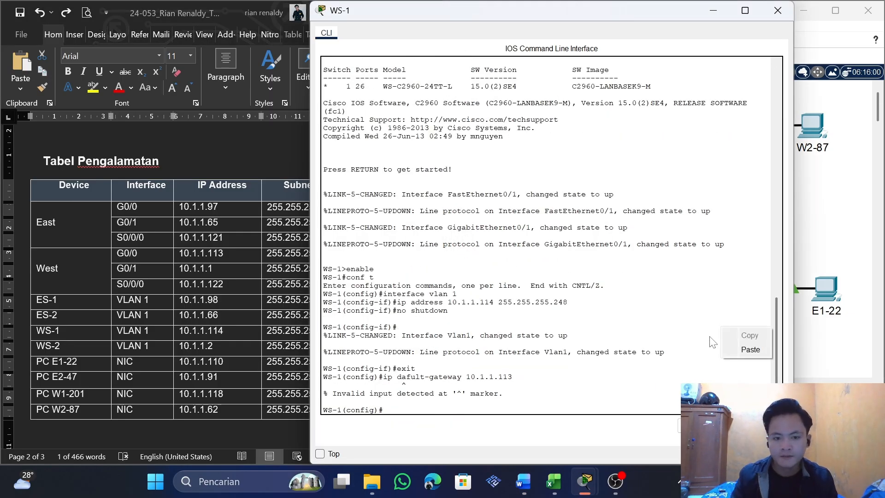
pyautogui.press('Down')
pyautogui.moveTo(512, 393); pyautogui.dragTo(403, 385)
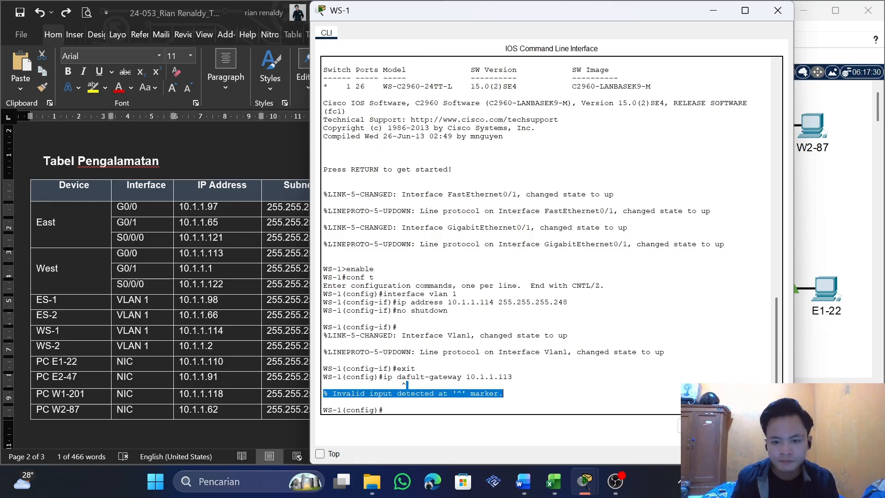
pyautogui.click(403, 385)
pyautogui.press('Up')
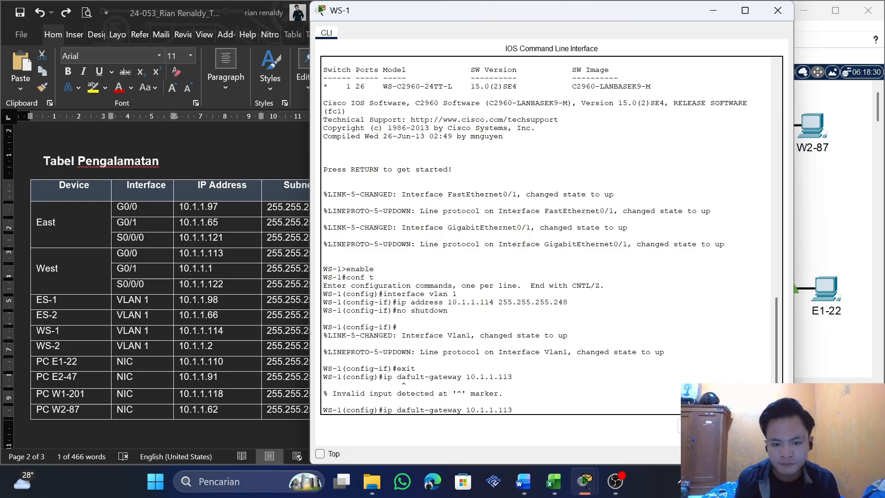
pyautogui.press('BackSpace')
pyautogui.write('f')
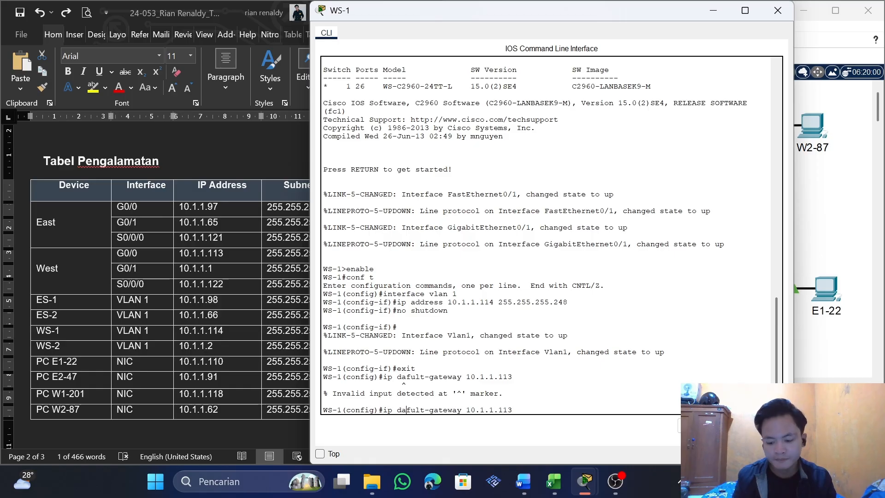
pyautogui.press('BackSpace')
pyautogui.press('BackSpace')
pyautogui.write('ef')
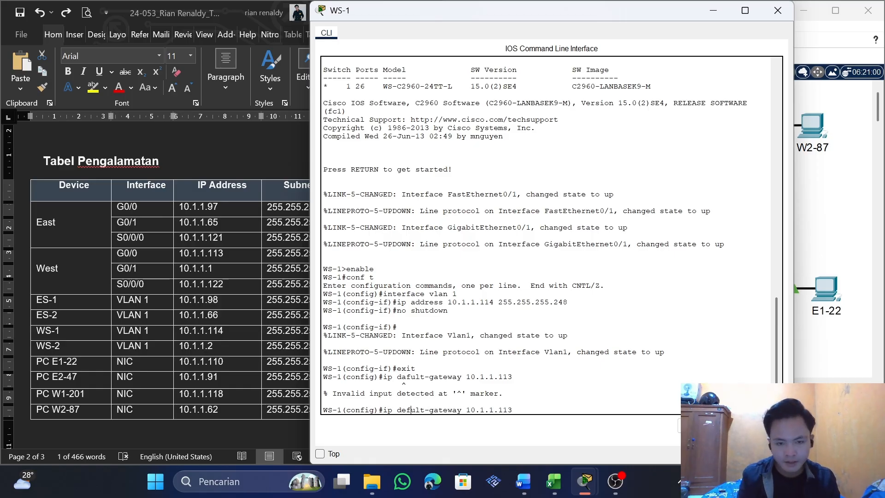
pyautogui.write('a')
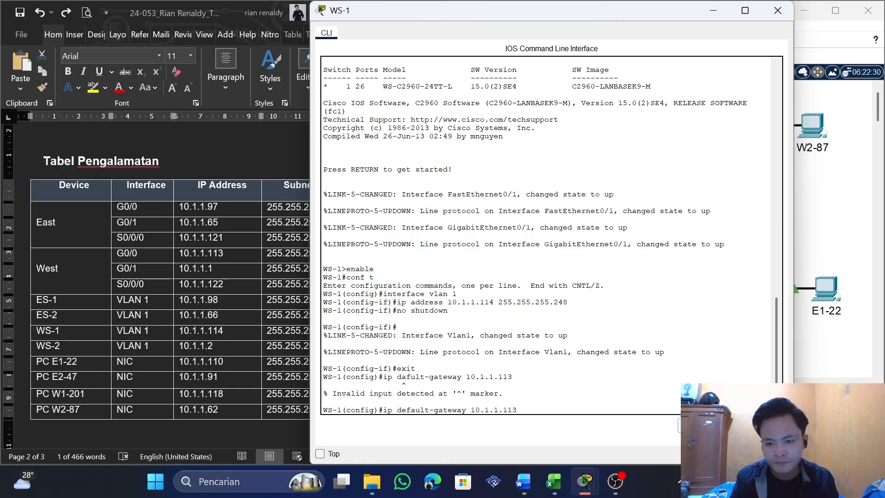
pyautogui.press('Return')
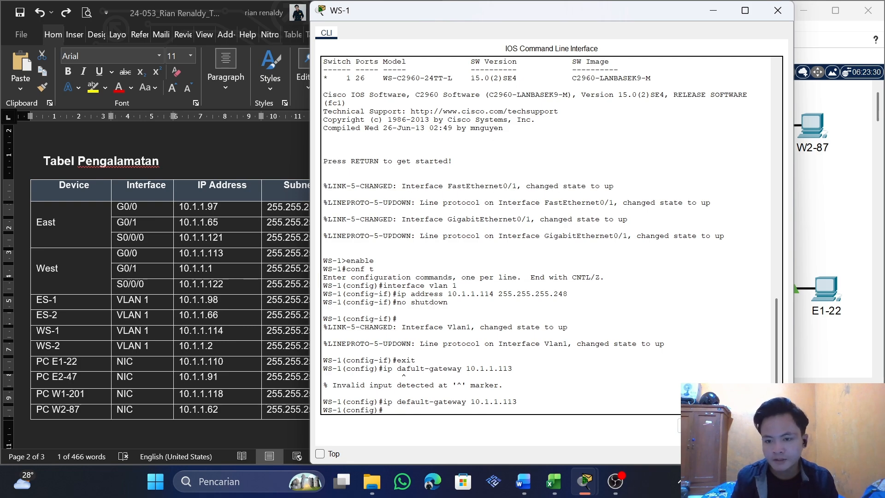
pyautogui.click(777, 11)
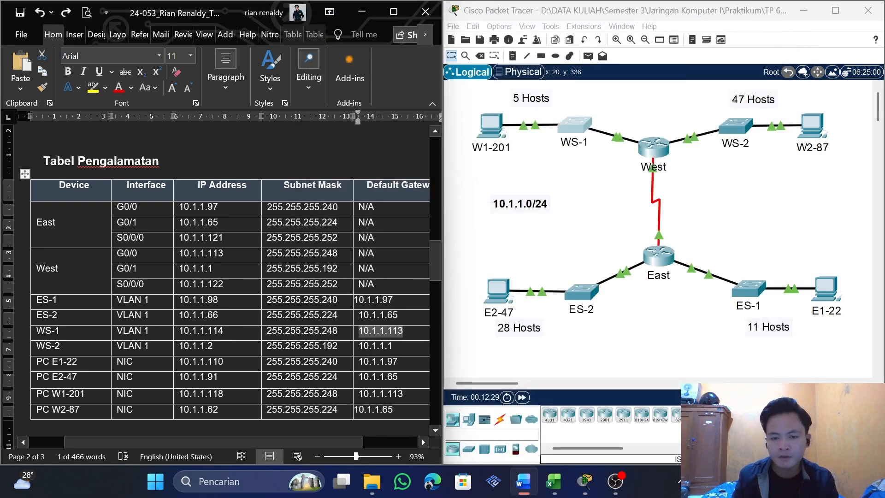
pyautogui.click(521, 207)
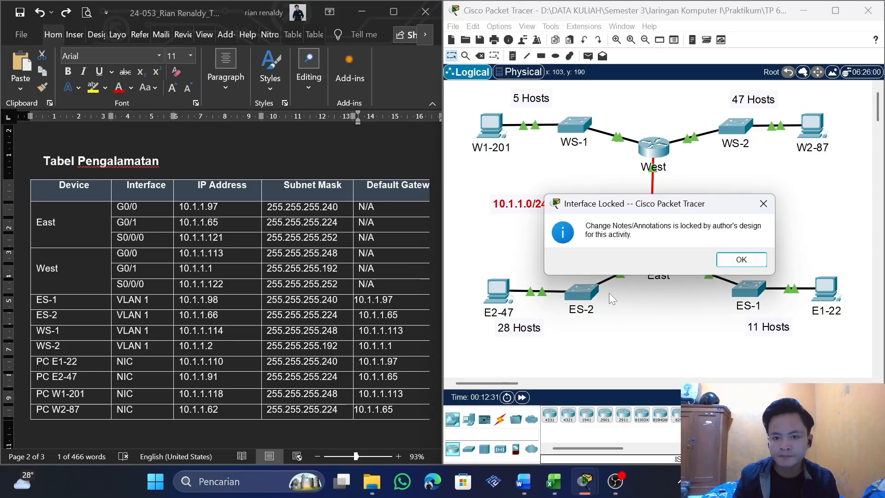
pyautogui.click(762, 203)
pyautogui.click(594, 298)
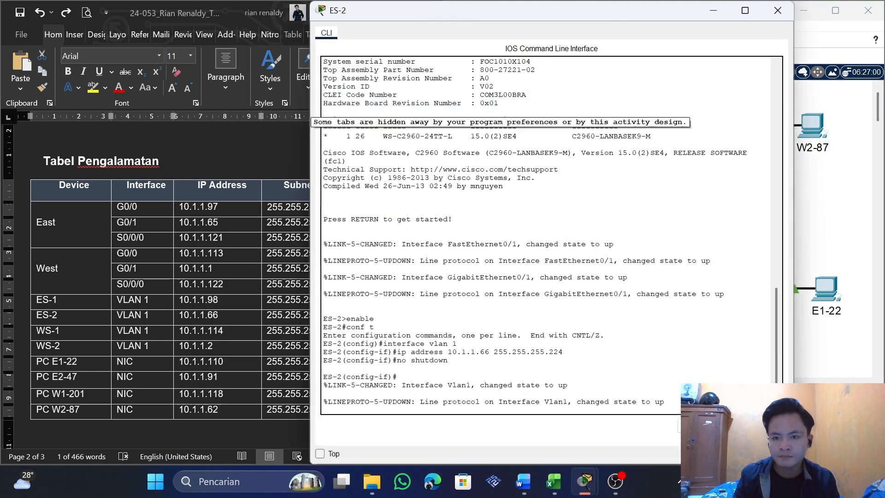
pyautogui.click(789, 4)
# Open switch WS-2's command line and enter global configuration mode with enable and conf t
pyautogui.click(732, 127)
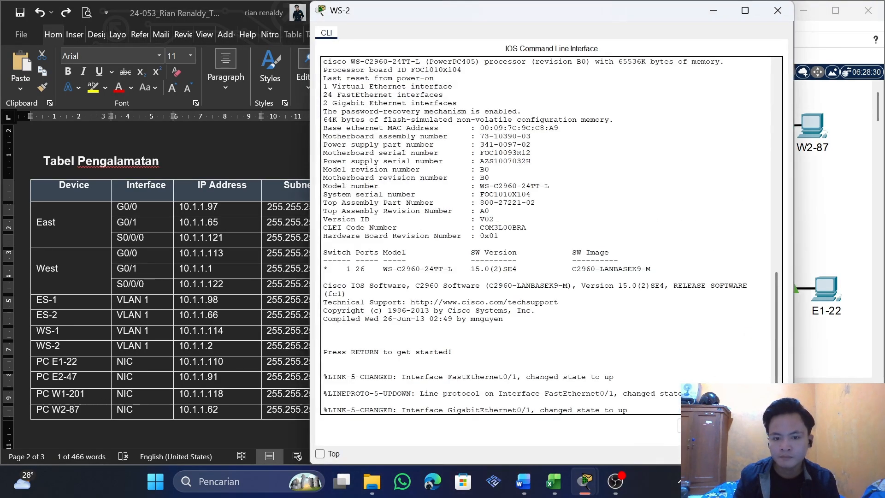
pyautogui.press('Return')
pyautogui.press('Return')
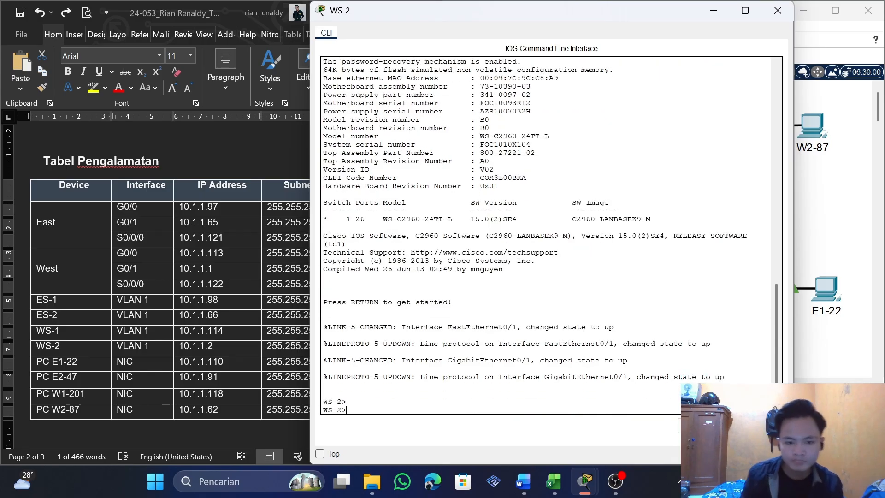
pyautogui.write('enable')
pyautogui.press('Return')
pyautogui.write('c')
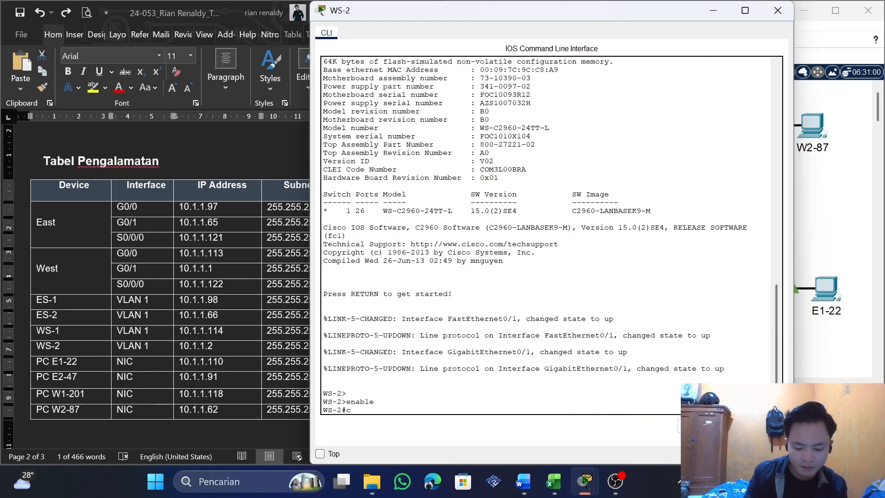
pyautogui.write('on')
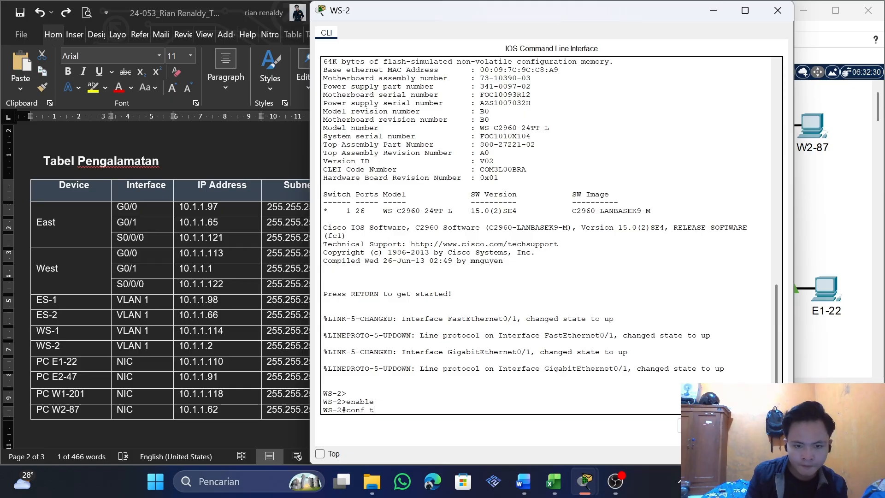
pyautogui.write('f t')
pyautogui.press('Return')
# Enter WS-2's VLAN 1 interface configuration with interface vlan 1, correcting the misspelled interface name
pyautogui.write('ig)#i')
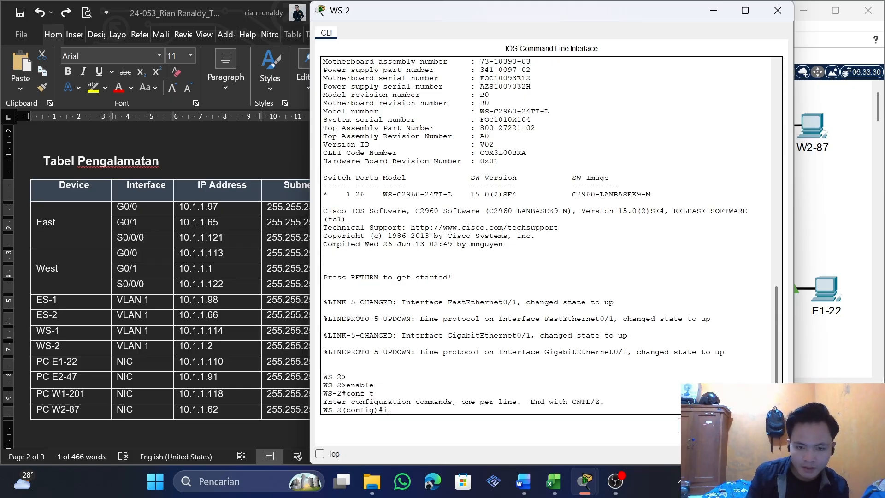
pyautogui.write('nterface')
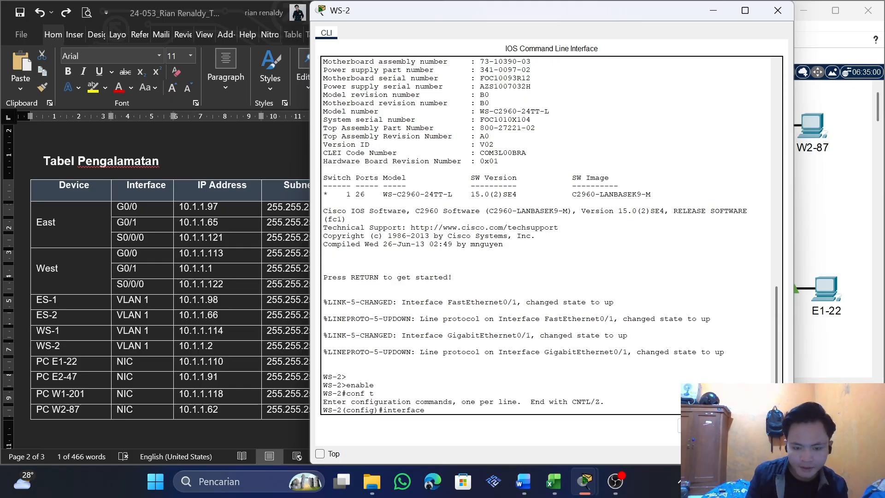
pyautogui.write(' clan 1')
pyautogui.press('Return')
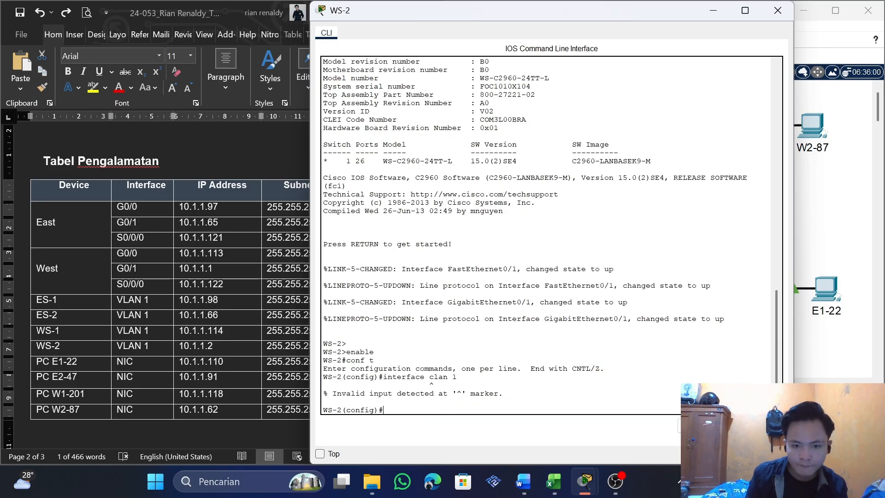
pyautogui.press('Up')
pyautogui.press('BackSpace')
pyautogui.write('vlan 1')
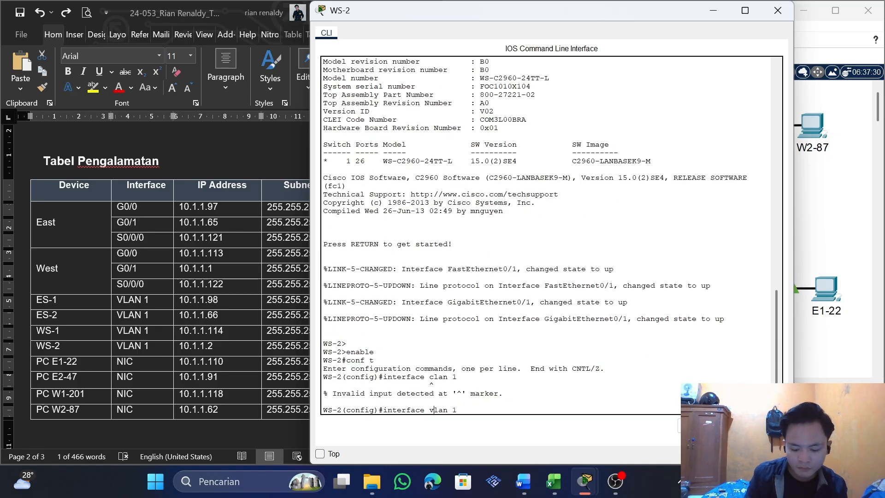
pyautogui.press('Return')
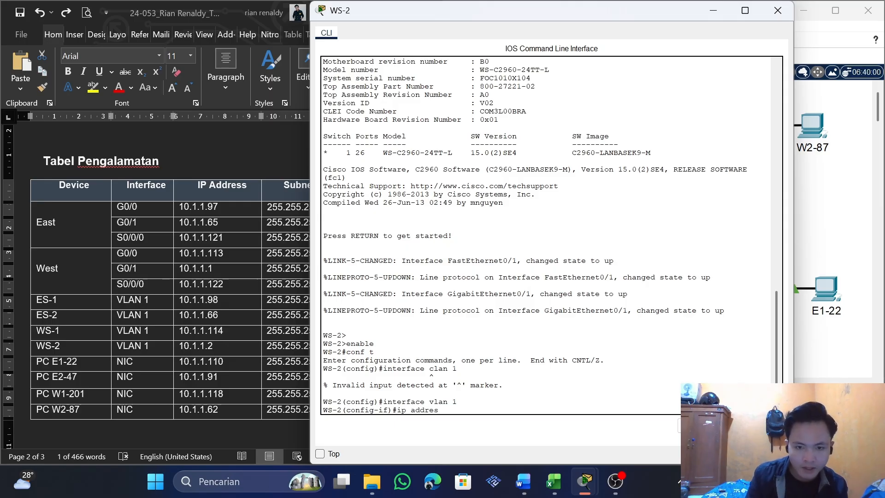
# Assign WS-2's VLAN 1 the table's address and mask with ip address 10.1.1.2 255.255.255.192
pyautogui.write('s')
pyautogui.hotkey('alt', 'Tab')
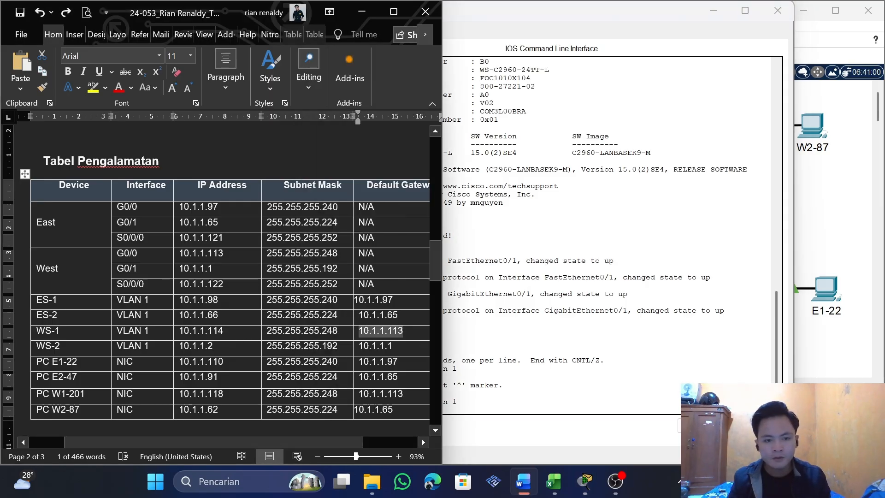
pyautogui.moveTo(214, 346); pyautogui.dragTo(200, 346)
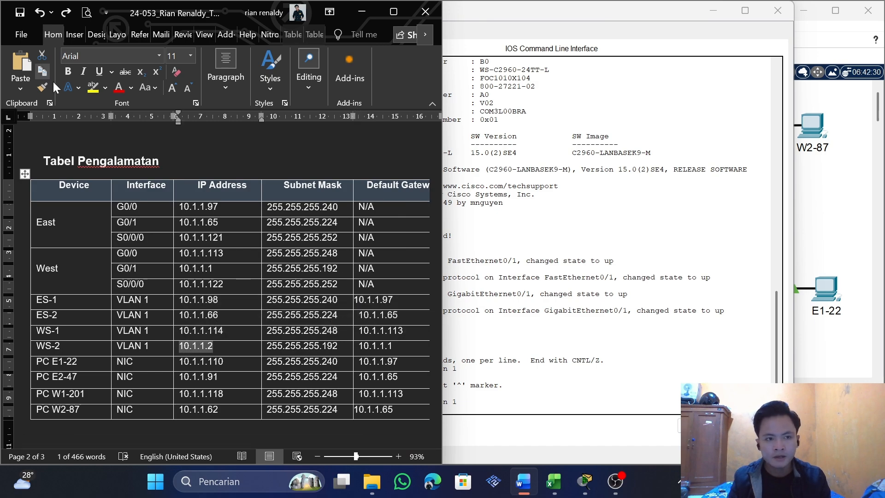
pyautogui.hotkey('alt', 'Tab')
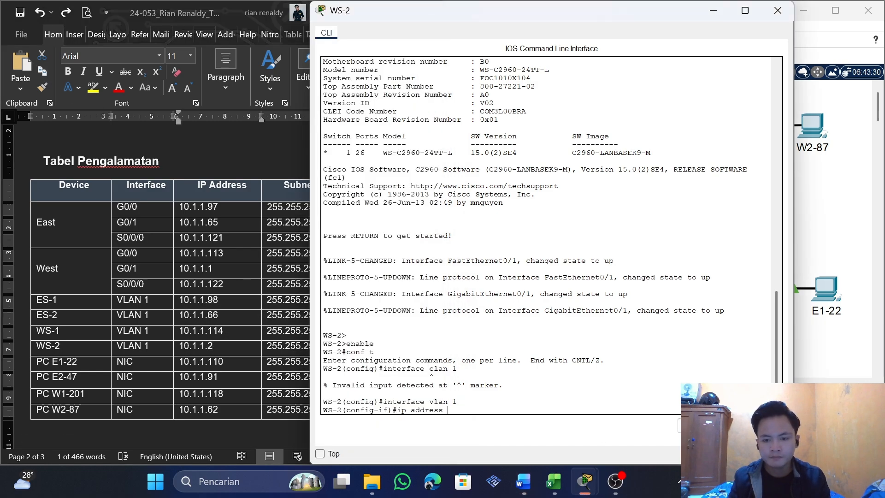
pyautogui.hotkey('alt', 'Tab')
pyautogui.moveTo(338, 346); pyautogui.dragTo(268, 346)
pyautogui.click(43, 72)
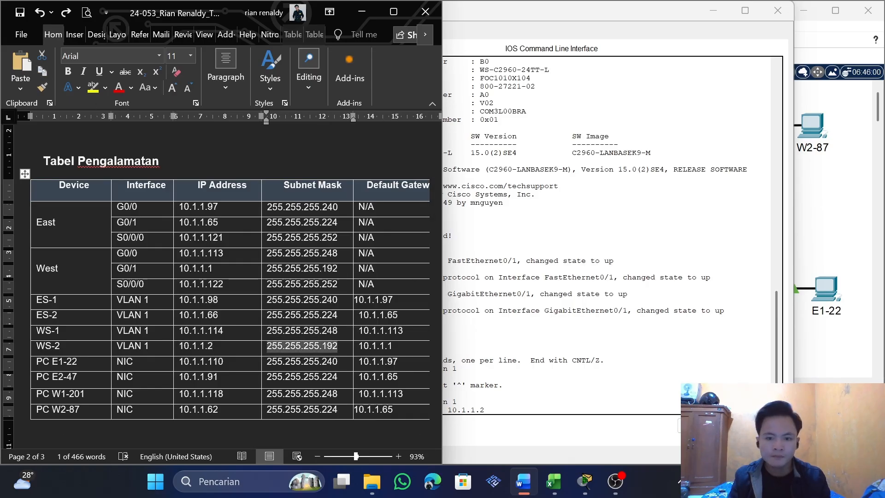
pyautogui.hotkey('alt', 'Tab')
pyautogui.press('Return')
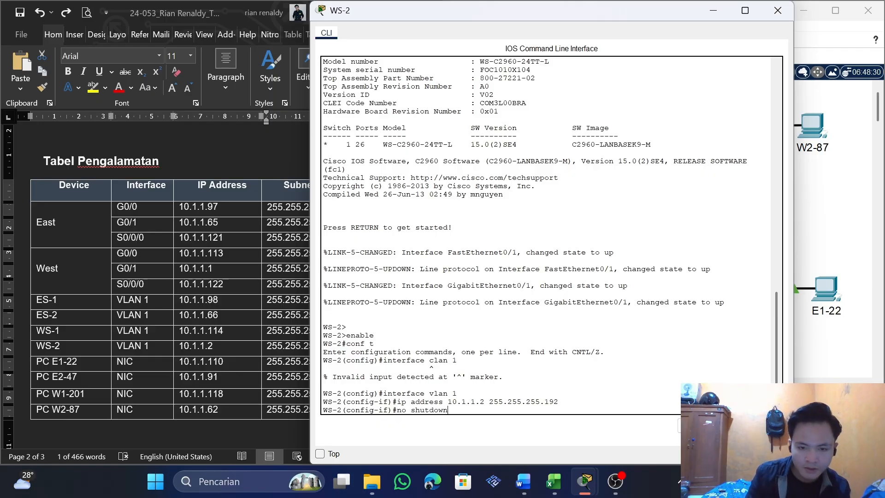
# Enable WS-2's VLAN 1 interface with no shutdown and exit to global configuration mode
pyautogui.press('Return')
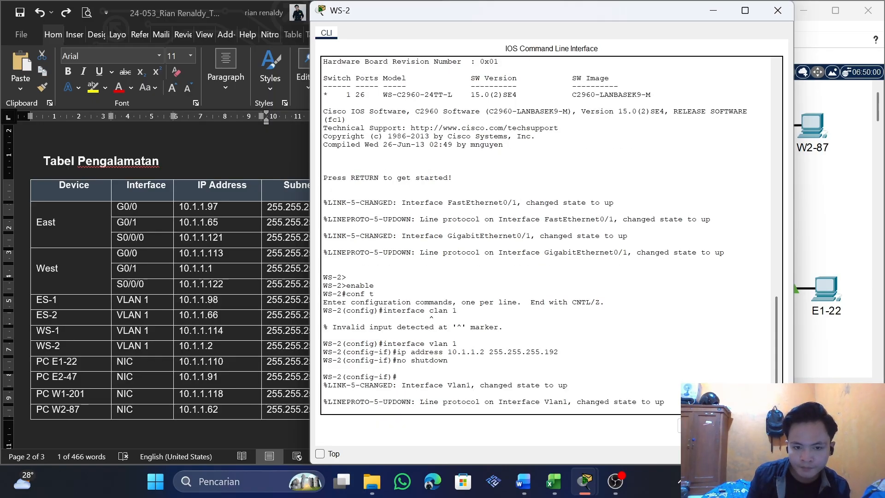
pyautogui.press('Return')
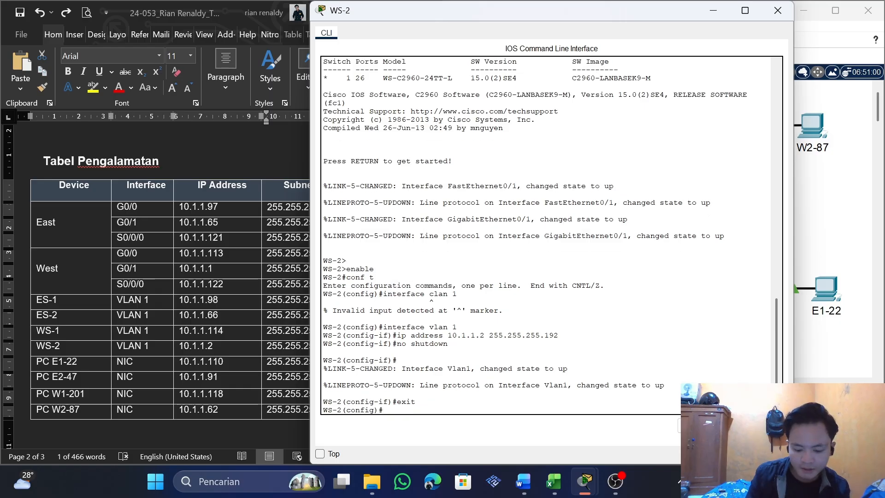
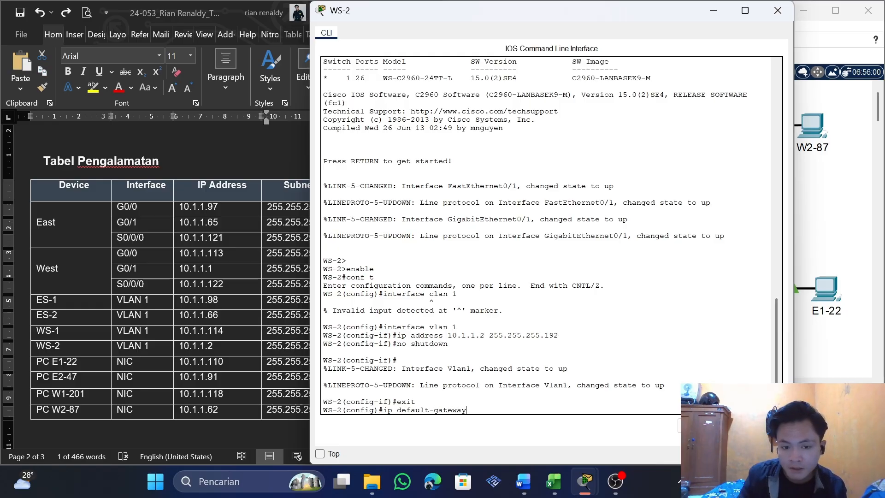
# Set WS-2's default gateway to the table's address with ip default-gateway 10.1.1.1 and close the switch's window
pyautogui.press('Return')
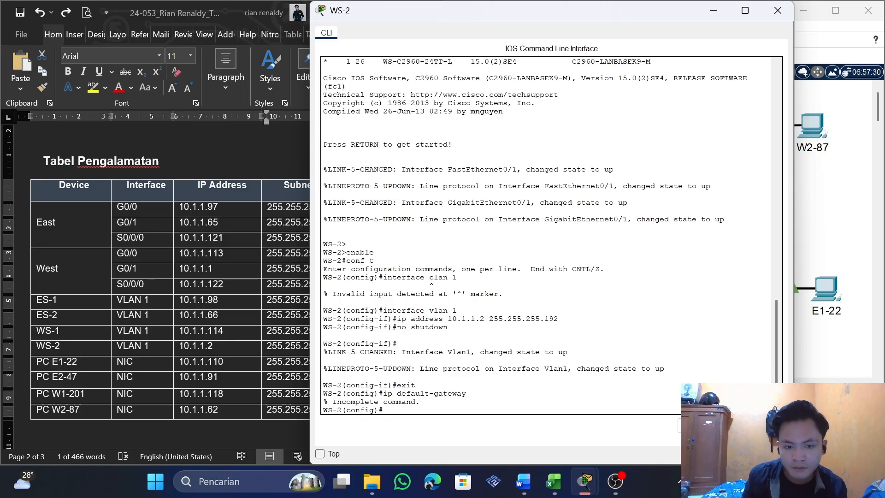
pyautogui.press('Up')
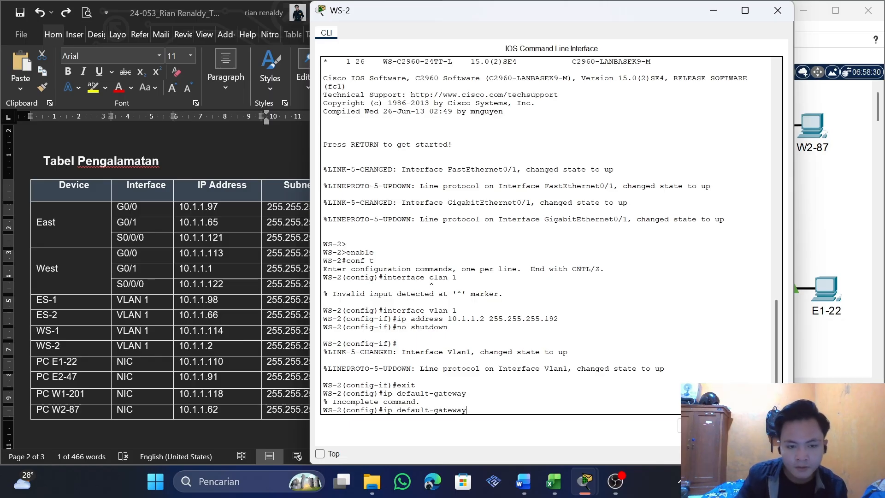
pyautogui.hotkey('alt', 'Tab')
pyautogui.moveTo(393, 346); pyautogui.dragTo(359, 346)
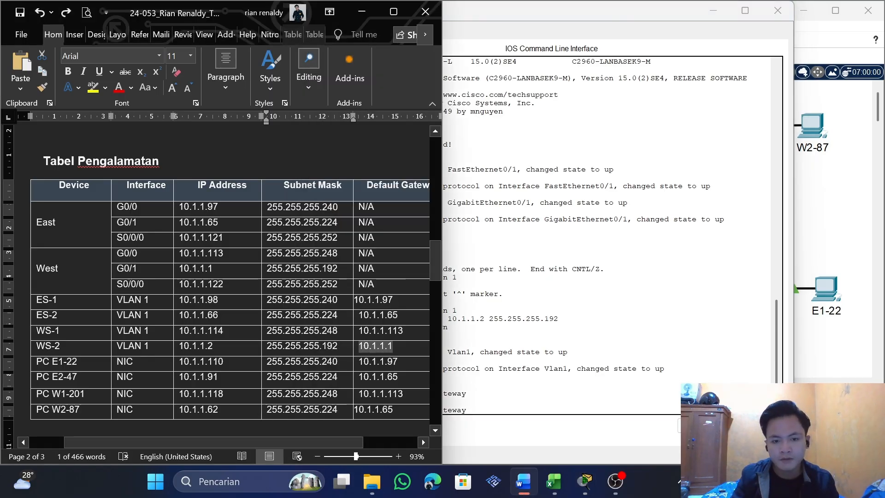
pyautogui.click(45, 71)
pyautogui.hotkey('alt', 'Tab')
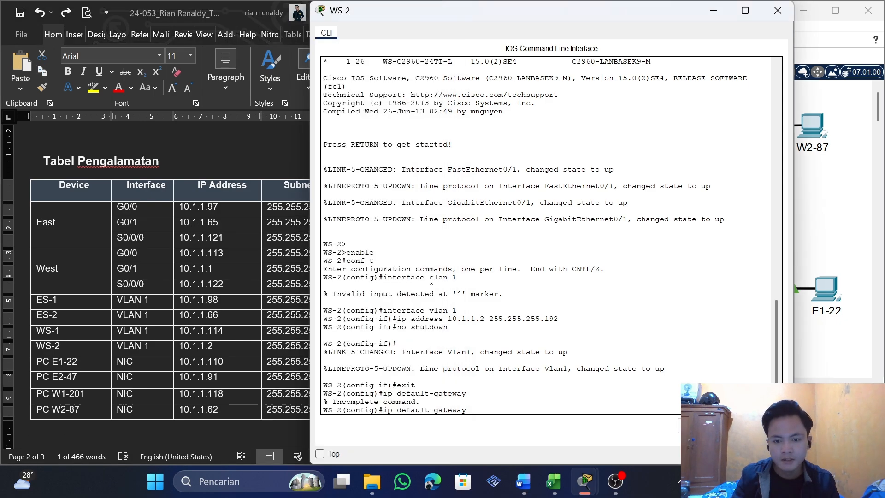
pyautogui.press('Return')
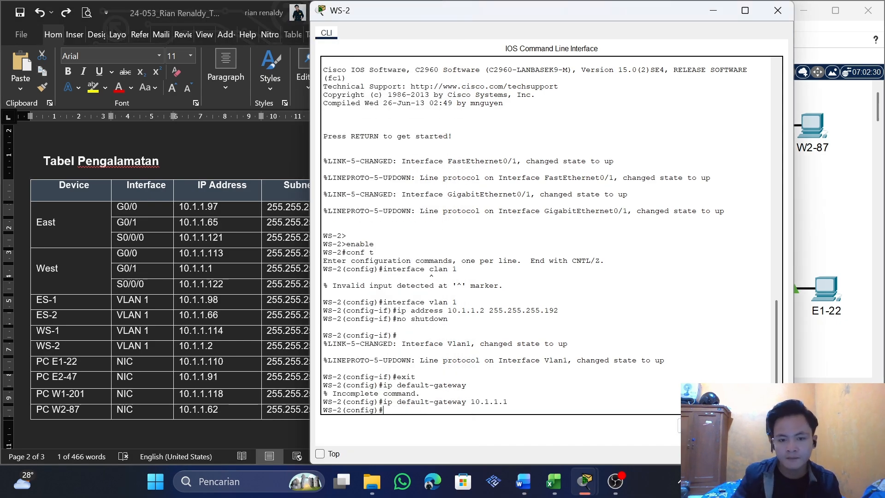
pyautogui.rightClick(342, 215)
pyautogui.click(779, 12)
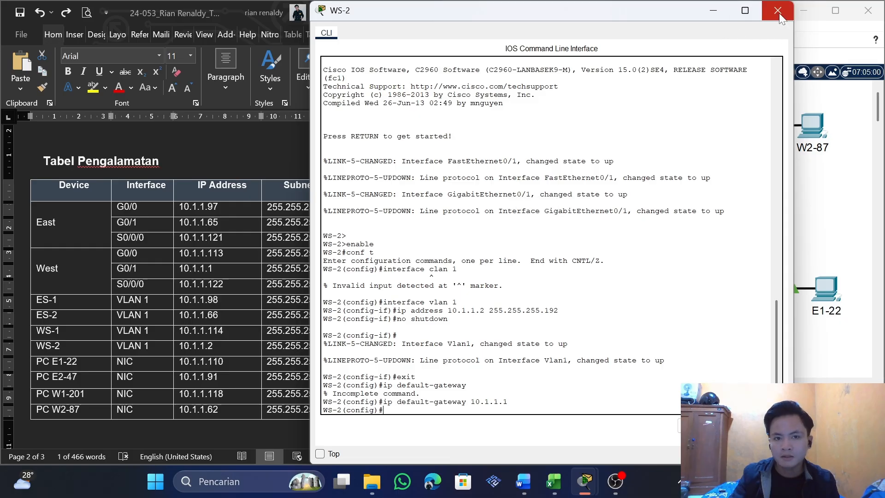
pyautogui.click(779, 12)
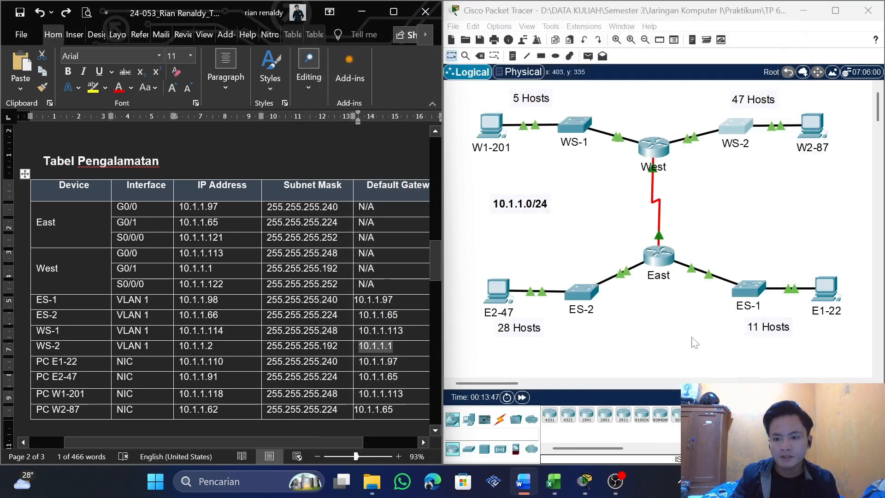
# Check the activity results and review the assessment items for the routers, switches and PCs, then return to the topology
pyautogui.moveTo(583, 483)
pyautogui.click(599, 424)
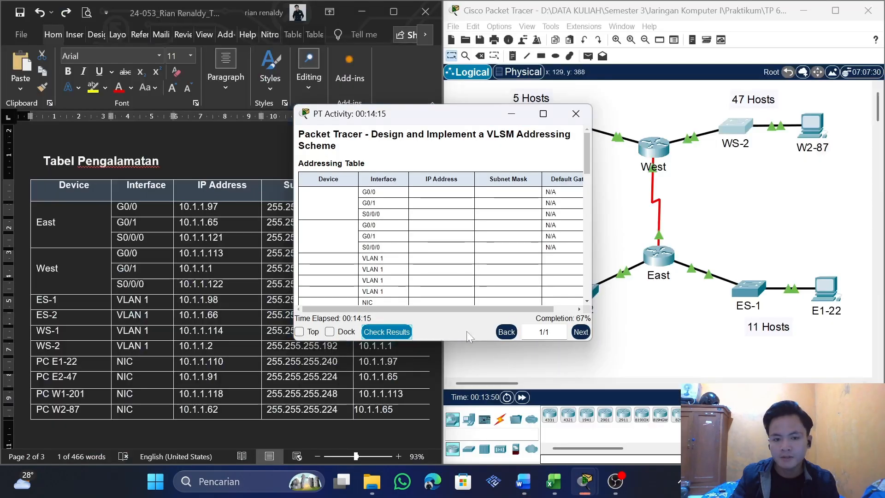
pyautogui.click(390, 329)
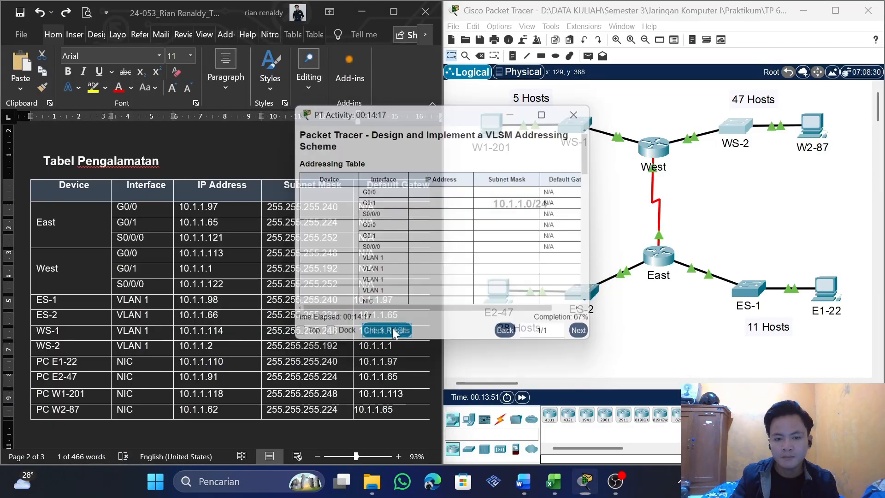
pyautogui.scroll(-15, 468, 264)
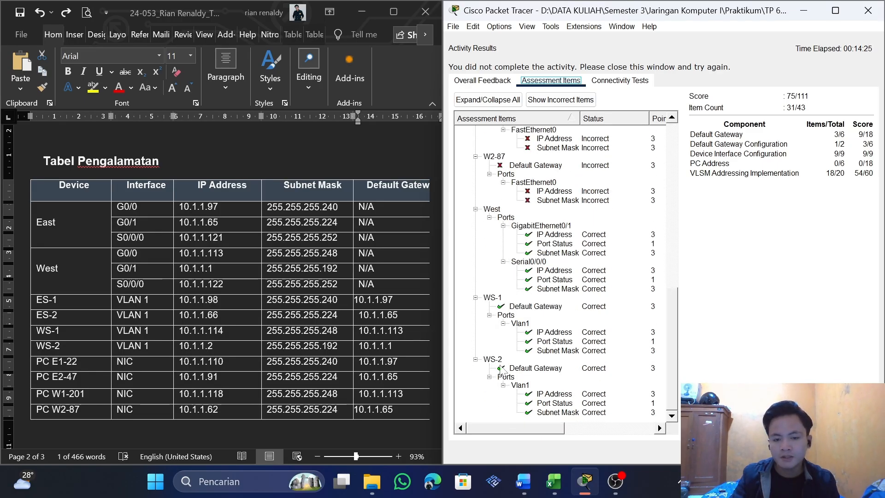
pyautogui.scroll(9, 503, 369)
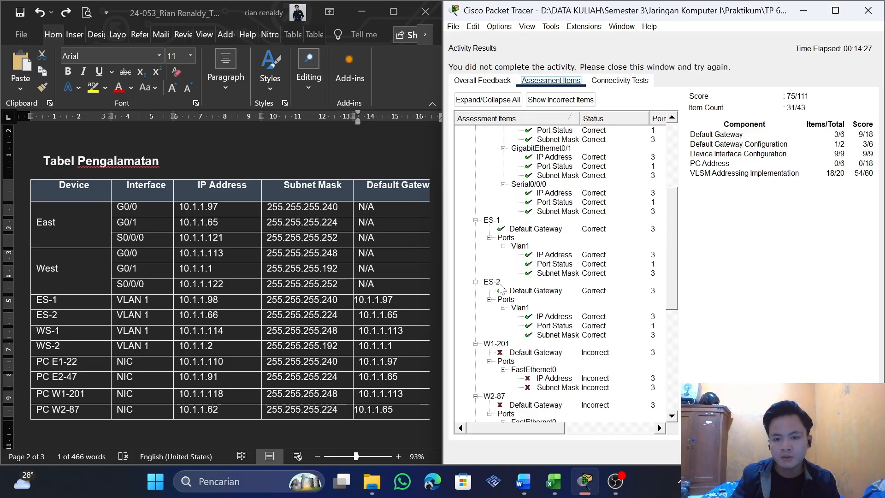
pyautogui.click(868, 11)
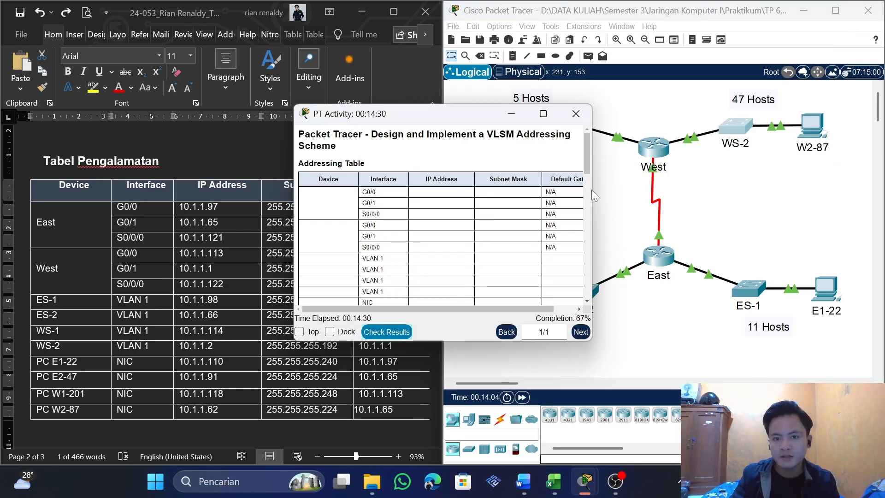
pyautogui.click(575, 113)
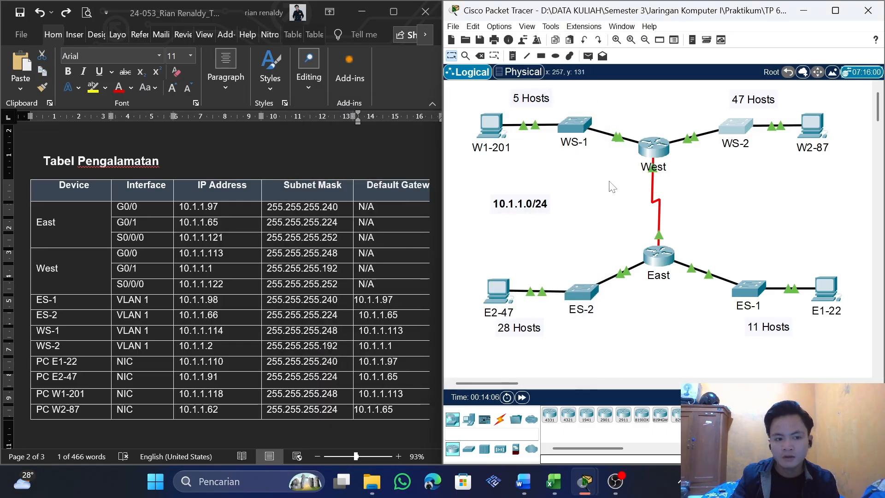
# Open PC E1-22's IP configuration and place its window beside the Word addressing table
pyautogui.moveTo(71, 363); pyautogui.dragTo(76, 409)
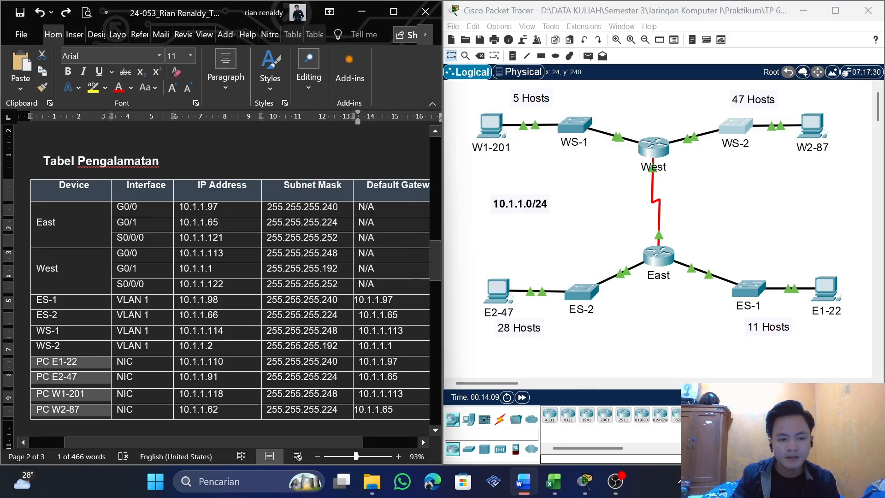
pyautogui.click(465, 354)
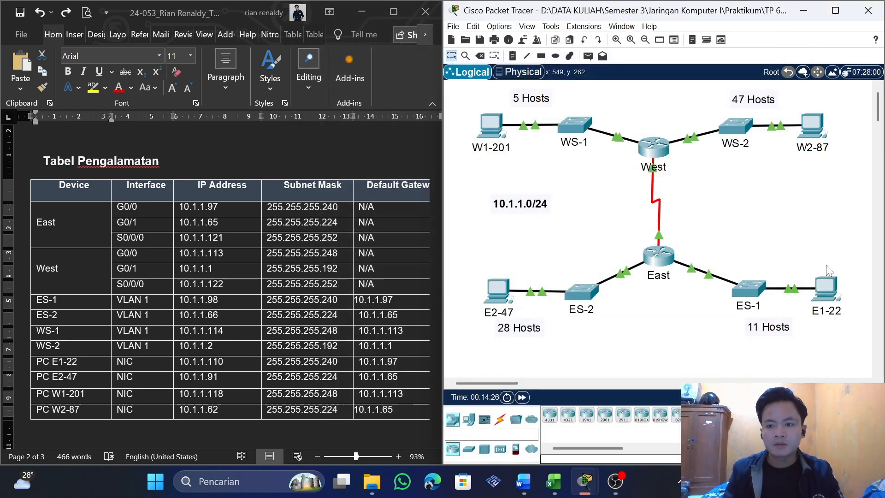
pyautogui.click(826, 284)
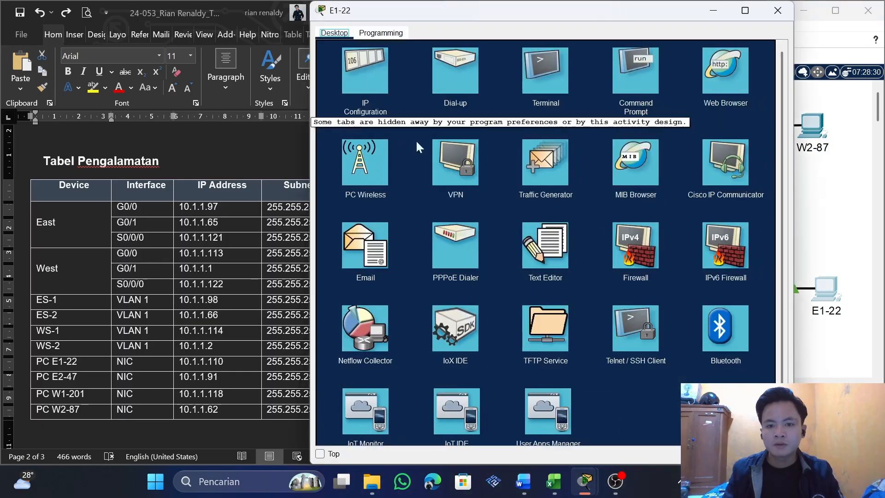
pyautogui.click(371, 89)
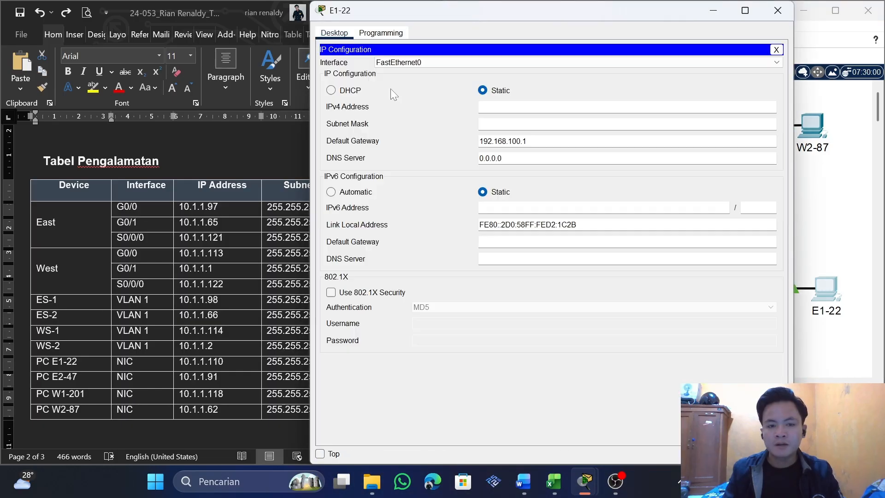
pyautogui.press('super+Right')
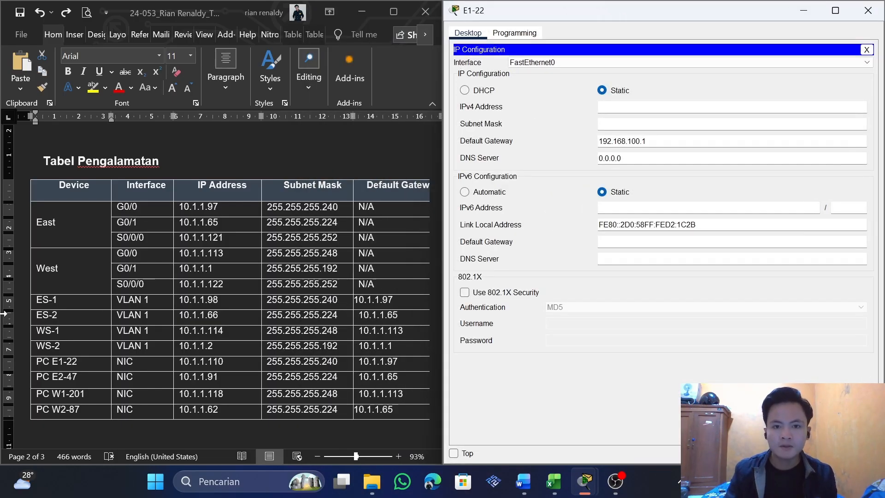
pyautogui.moveTo(88, 362); pyautogui.dragTo(87, 410)
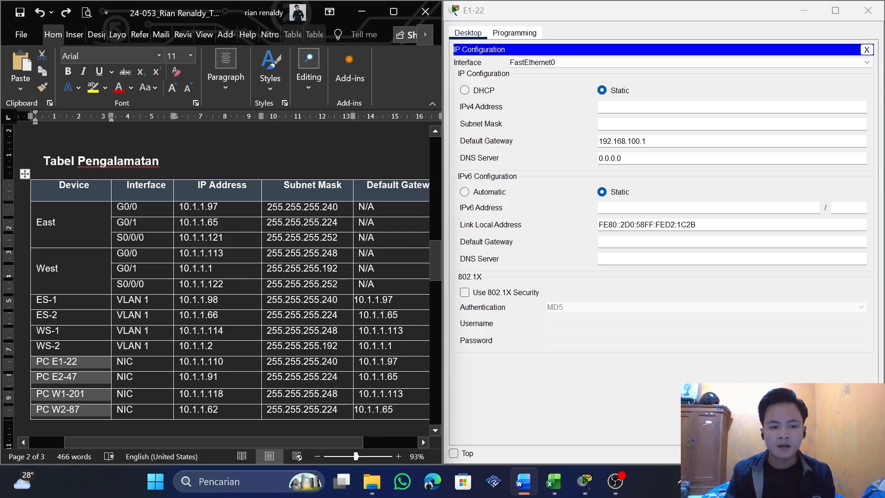
# Copy PC E1-22's IPv4 address 10.1.1.110 and subnet mask 255.255.255.240 from the table into its IP configuration
pyautogui.click(224, 361)
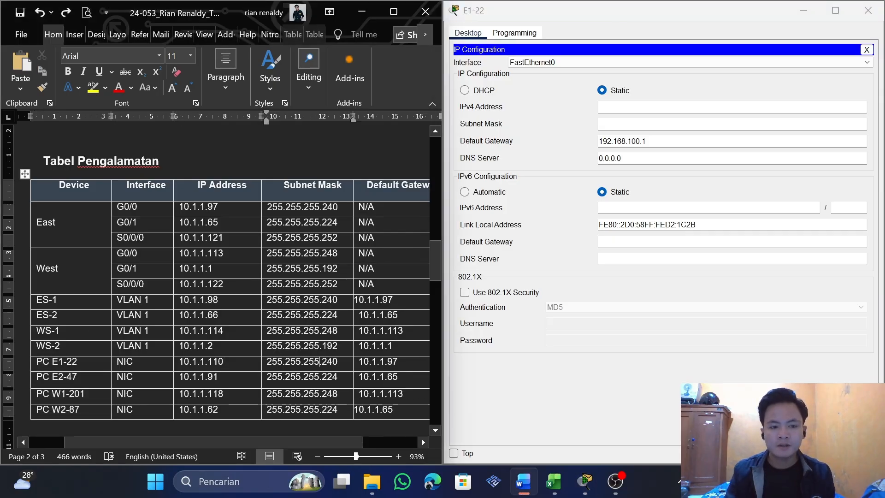
pyautogui.moveTo(224, 362); pyautogui.dragTo(179, 369)
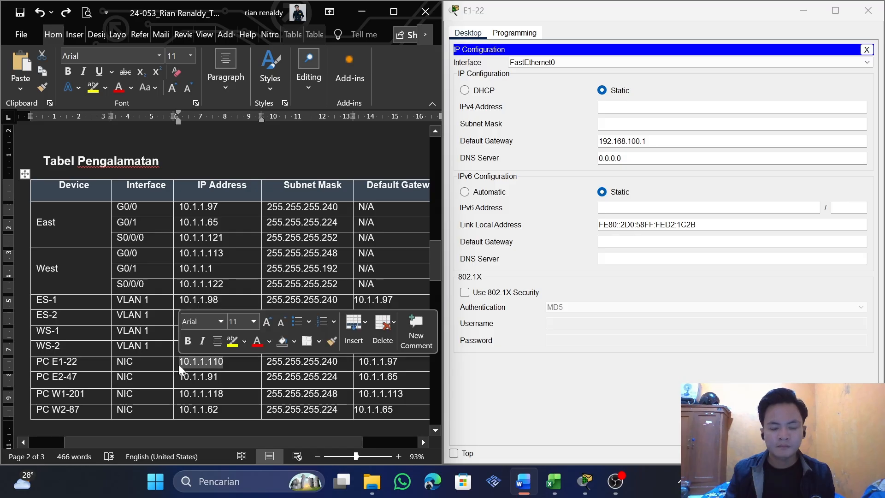
pyautogui.hotkey('ctrl', 'c')
pyautogui.click(625, 107)
pyautogui.hotkey('ctrl', 'v')
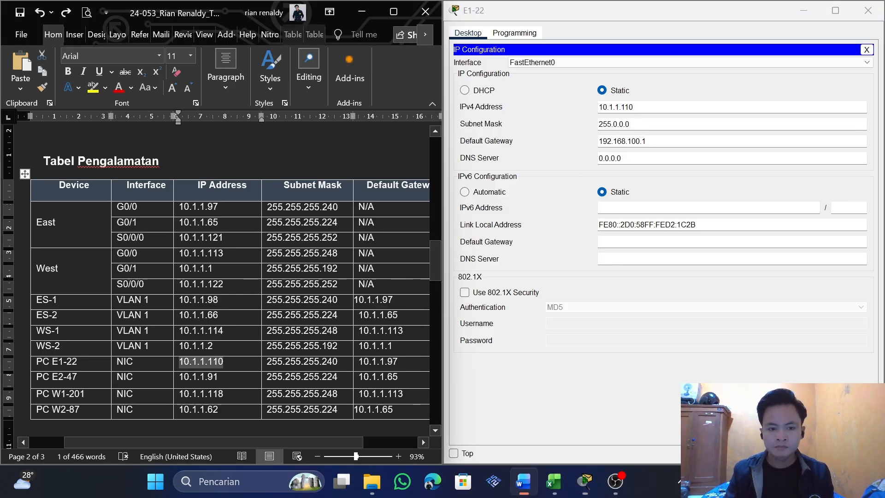
pyautogui.moveTo(338, 362); pyautogui.dragTo(267, 363)
pyautogui.hotkey('ctrl', 'c')
pyautogui.doubleClick(615, 124)
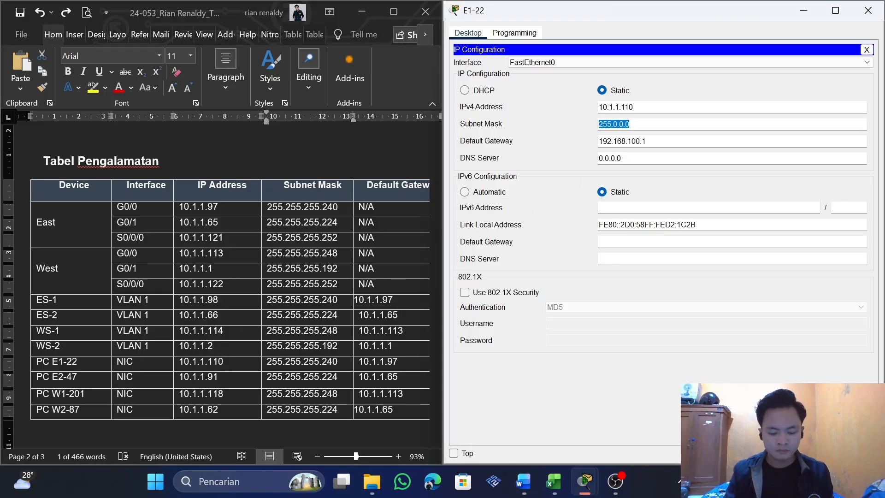
pyautogui.hotkey('ctrl', 'v')
# Set PC E1-22's default gateway to the table's 10.1.1.97 and close the PC's window
pyautogui.click(372, 361)
pyautogui.click(371, 362)
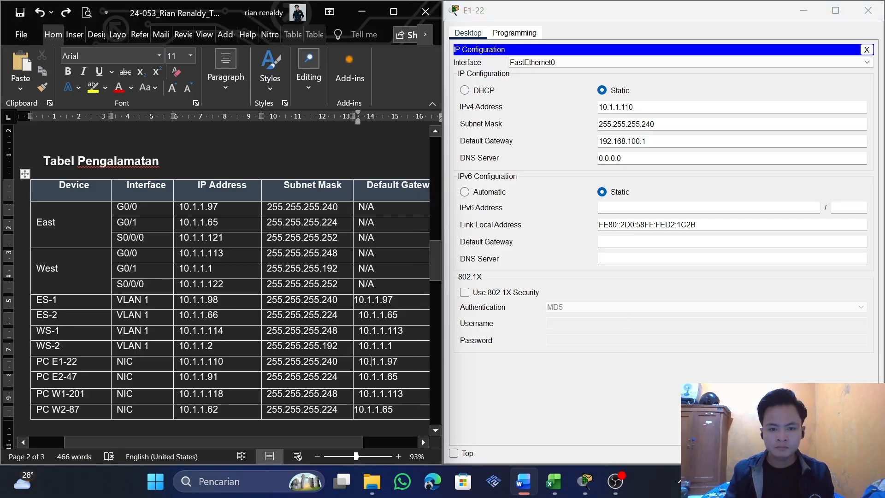
pyautogui.moveTo(371, 361); pyautogui.dragTo(398, 361)
pyautogui.hotkey('ctrl', 'c')
pyautogui.doubleClick(614, 141)
pyautogui.hotkey('ctrl', 'v')
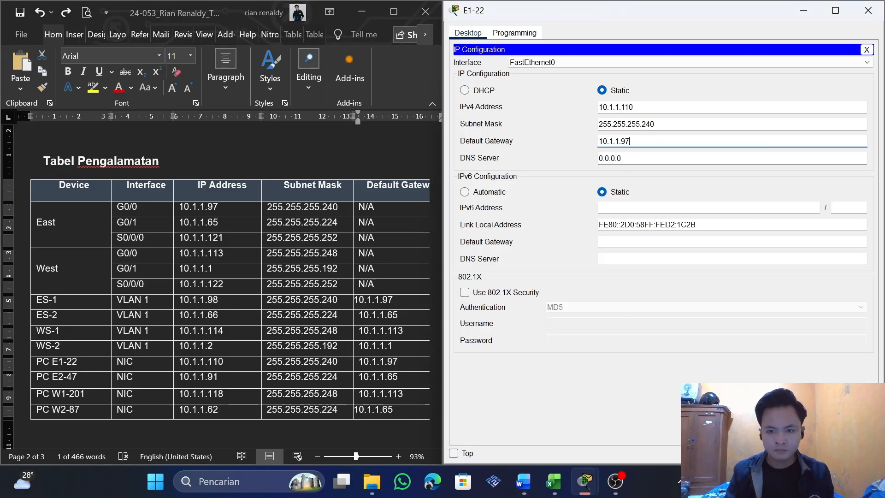
pyautogui.click(866, 50)
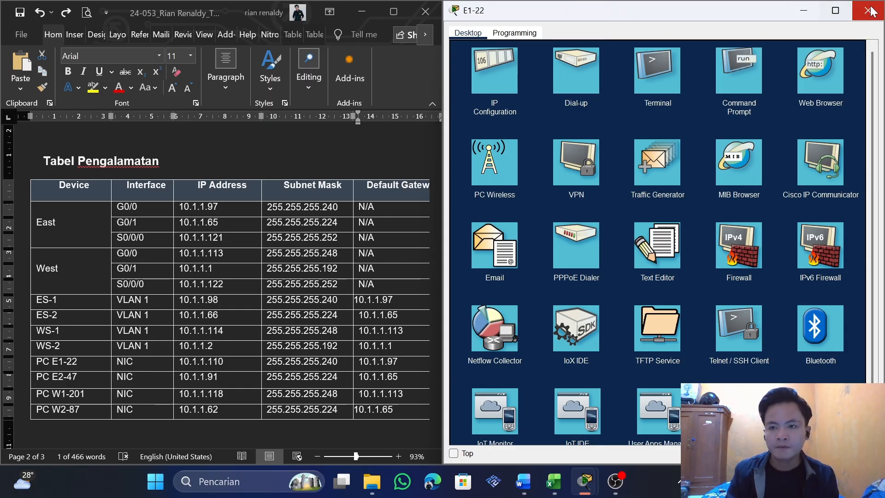
pyautogui.click(868, 11)
# Open PC E2-47's IP configuration and place its window beside the Word addressing table
pyautogui.click(497, 288)
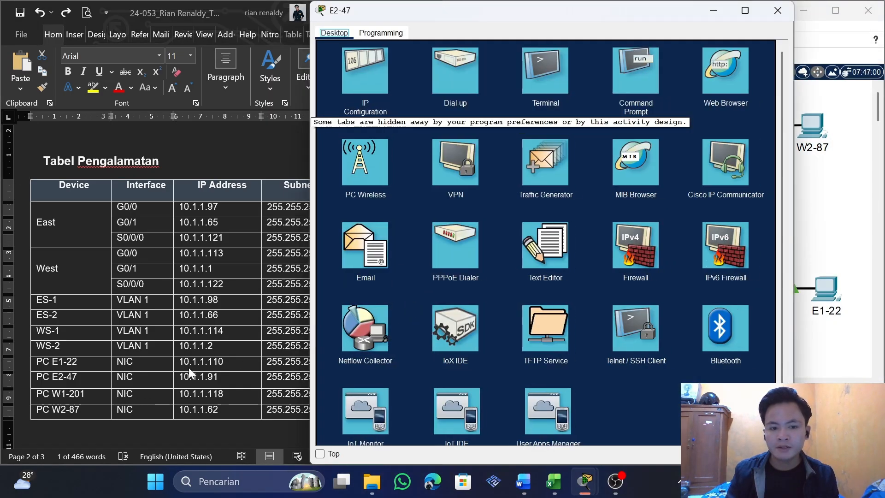
pyautogui.click(357, 80)
pyautogui.press('super+Right')
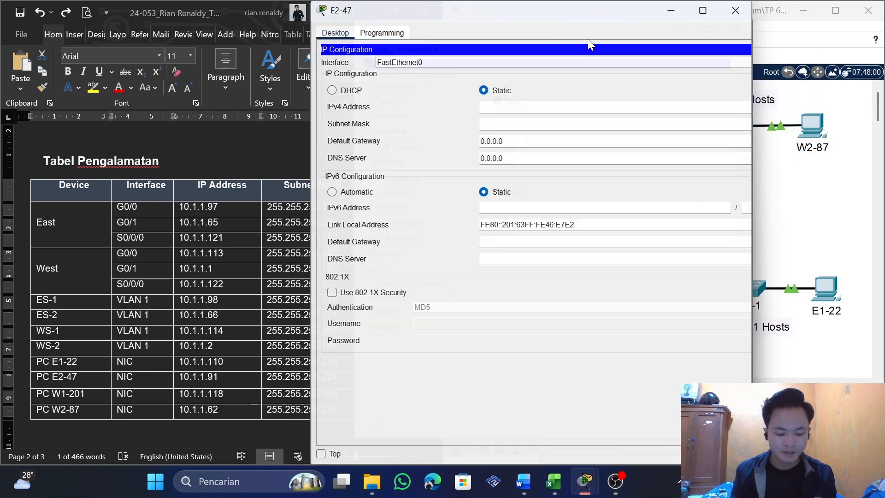
# Copy PC E2-47's IP address 10.1.1.91 from the table into its IPv4 address
pyautogui.click(170, 348)
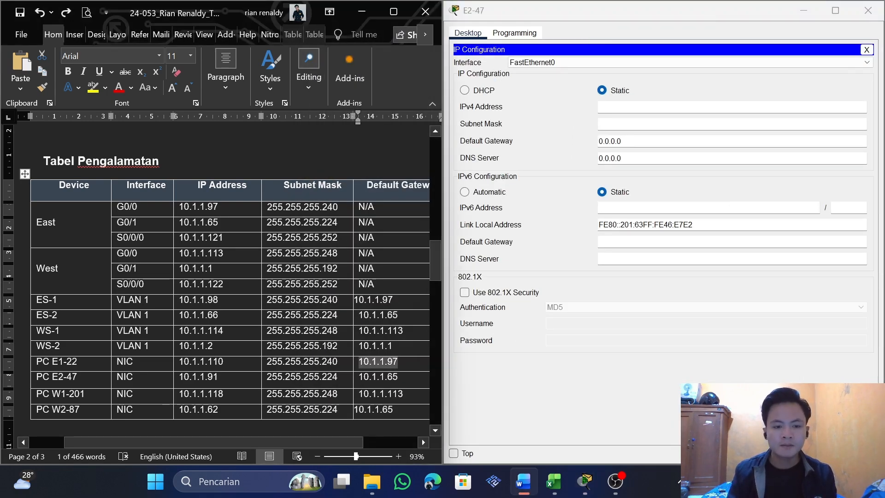
pyautogui.moveTo(224, 395); pyautogui.dragTo(172, 397)
pyautogui.click(184, 395)
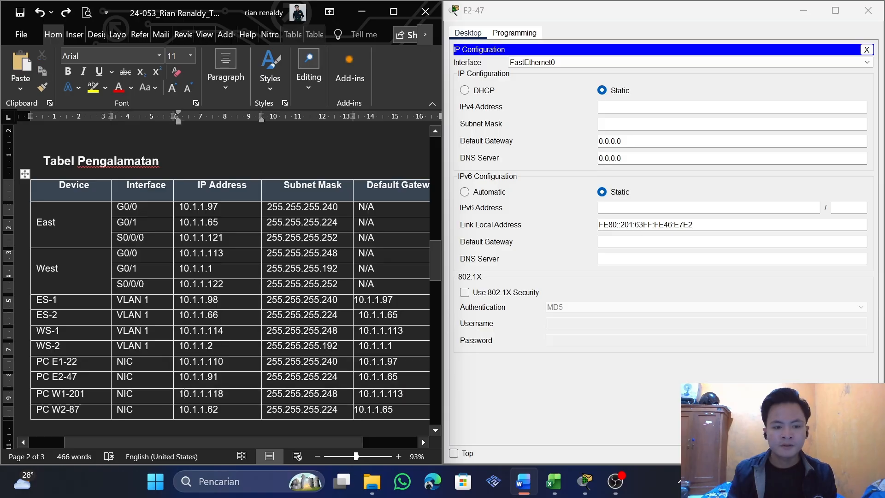
pyautogui.doubleClick(199, 376)
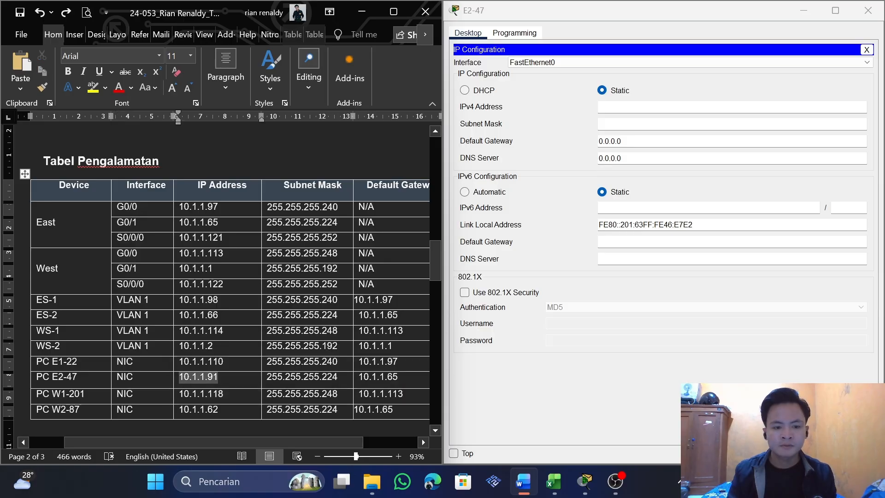
pyautogui.click(638, 107)
pyautogui.hotkey('ctrl', 'v')
pyautogui.click(429, 245)
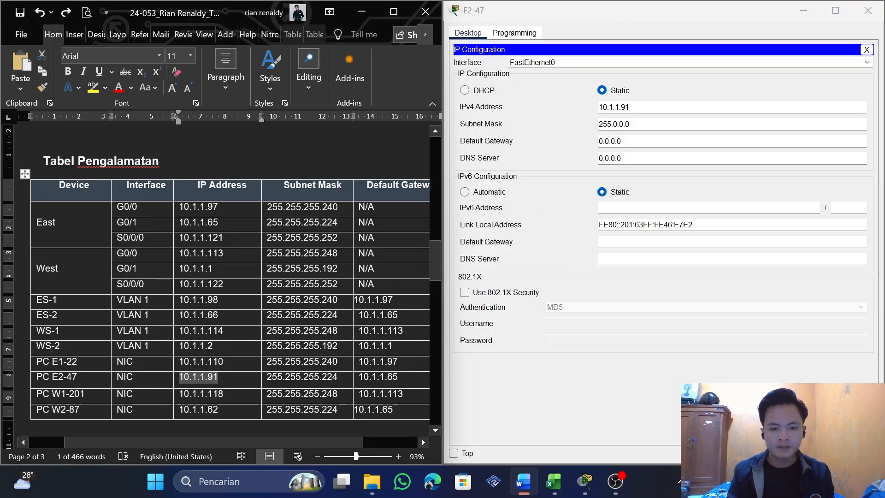
# Replace PC E2-47's subnet mask with the table's 255.255.255.224
pyautogui.moveTo(339, 377); pyautogui.dragTo(267, 377)
pyautogui.hotkey('ctrl', 'c')
pyautogui.moveTo(631, 124); pyautogui.dragTo(596, 124)
pyautogui.hotkey('ctrl', 'v')
pyautogui.click(432, 284)
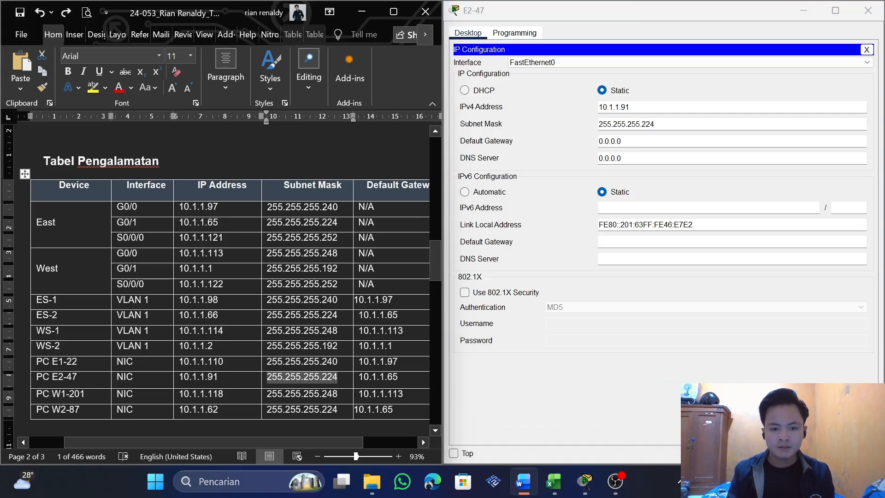
# Replace PC E2-47's default gateway with the table's 10.1.1.65 and close the PC's window
pyautogui.moveTo(398, 377); pyautogui.dragTo(358, 377)
pyautogui.click(399, 376)
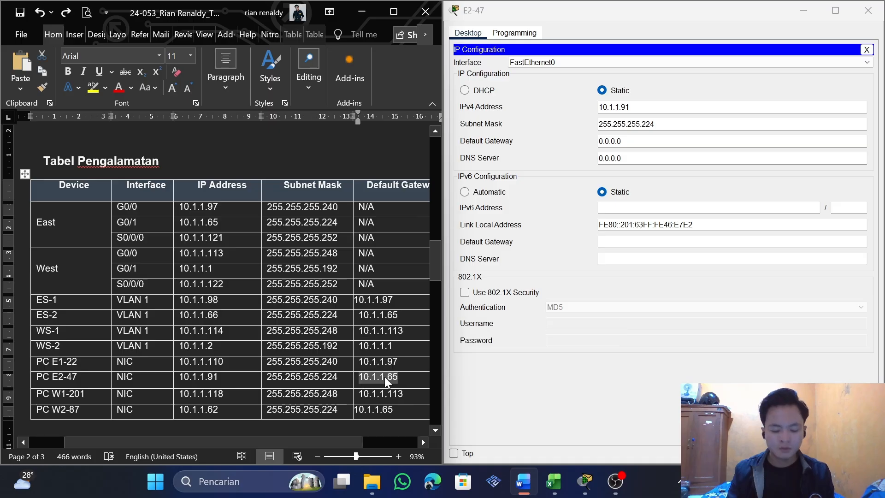
pyautogui.moveTo(623, 141); pyautogui.dragTo(593, 143)
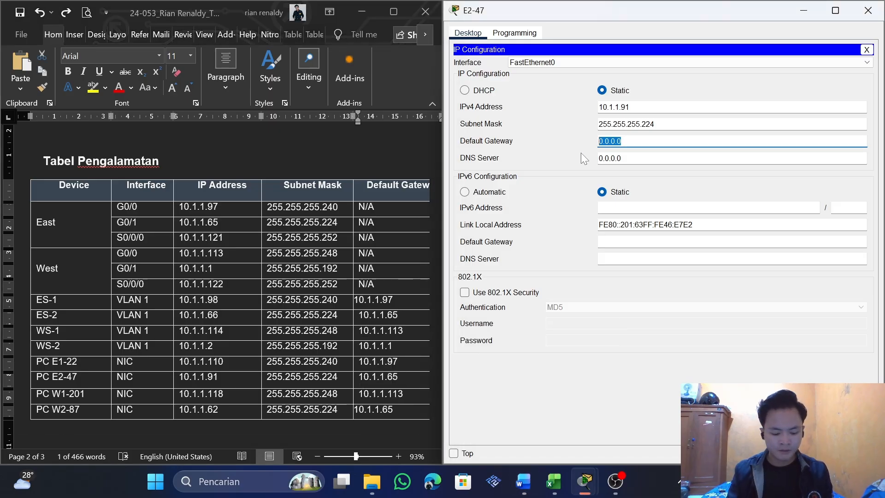
pyautogui.hotkey('ctrl', 'v')
pyautogui.click(867, 50)
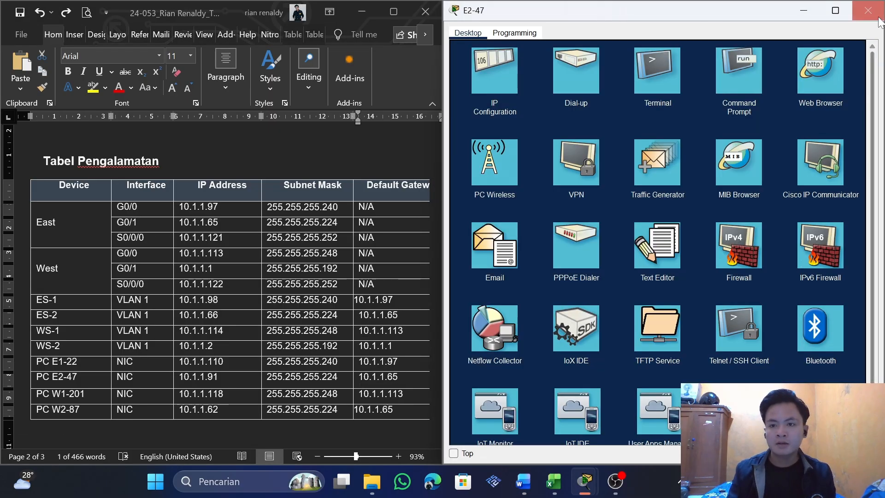
pyautogui.click(867, 10)
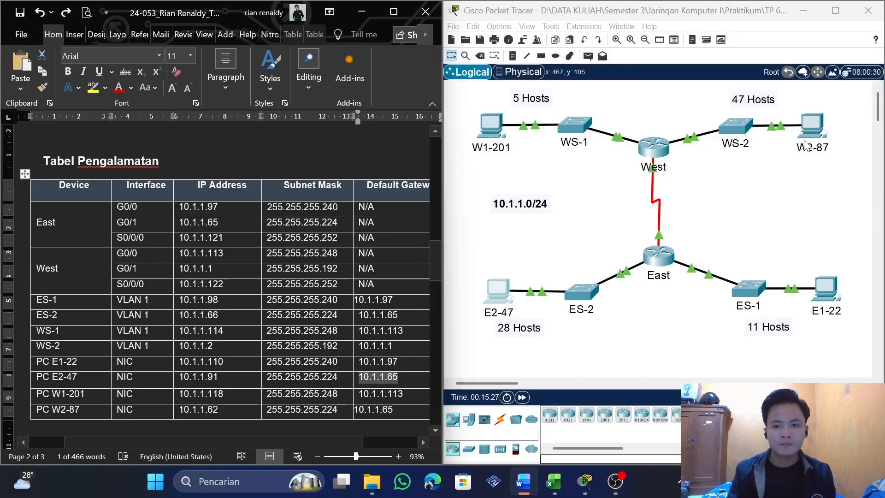
# Open PC W1-201's IP configuration and set its IPv4 address to 10.1.1.118 from the Word table
pyautogui.click(488, 127)
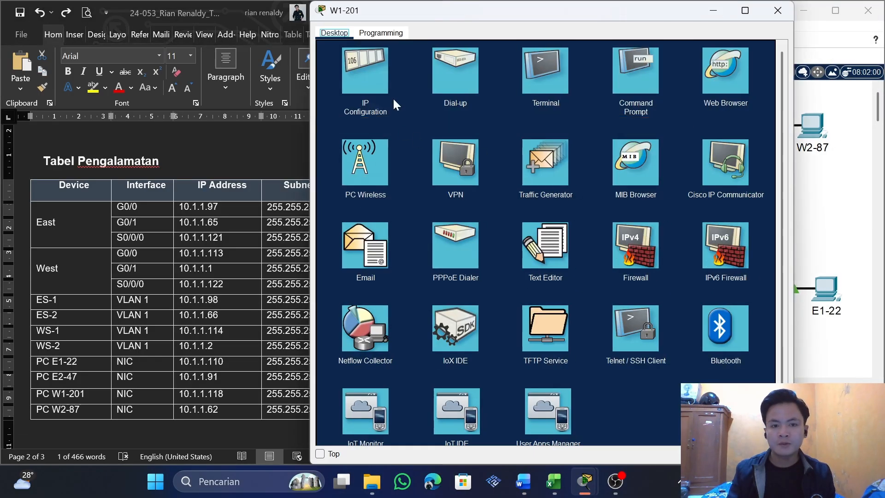
pyautogui.click(386, 90)
pyautogui.click(506, 107)
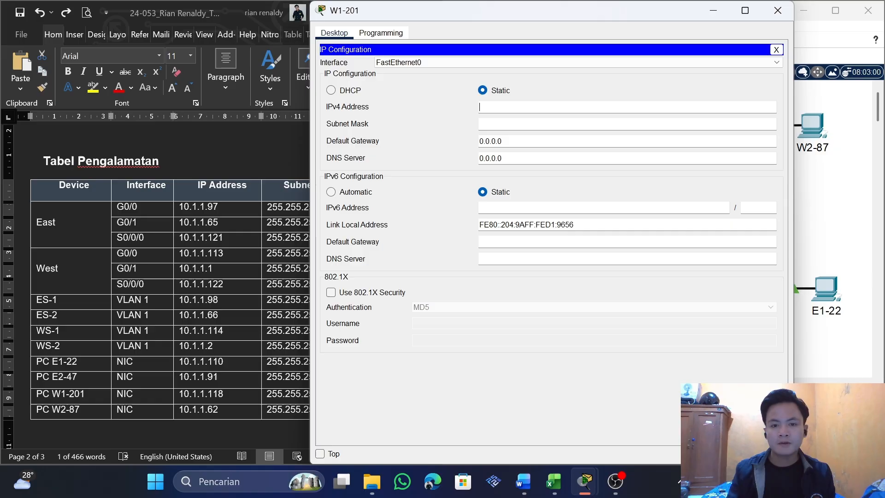
pyautogui.click(128, 350)
pyautogui.click(222, 394)
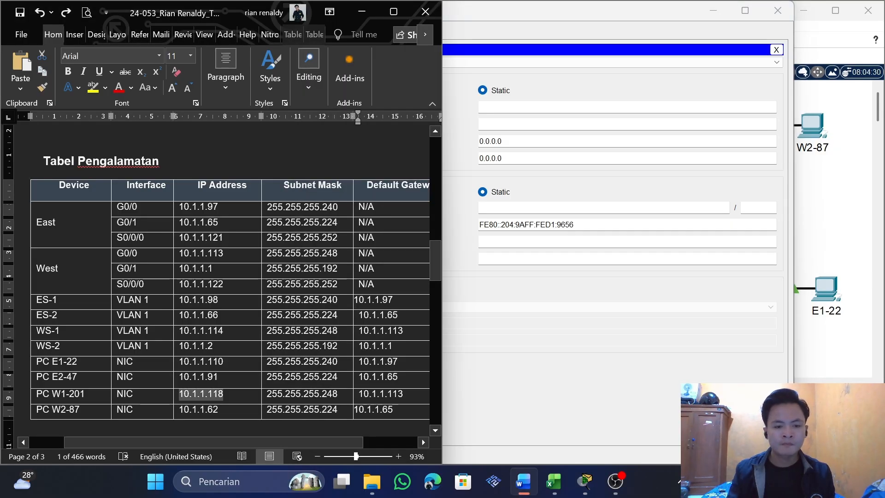
pyautogui.click(538, 107)
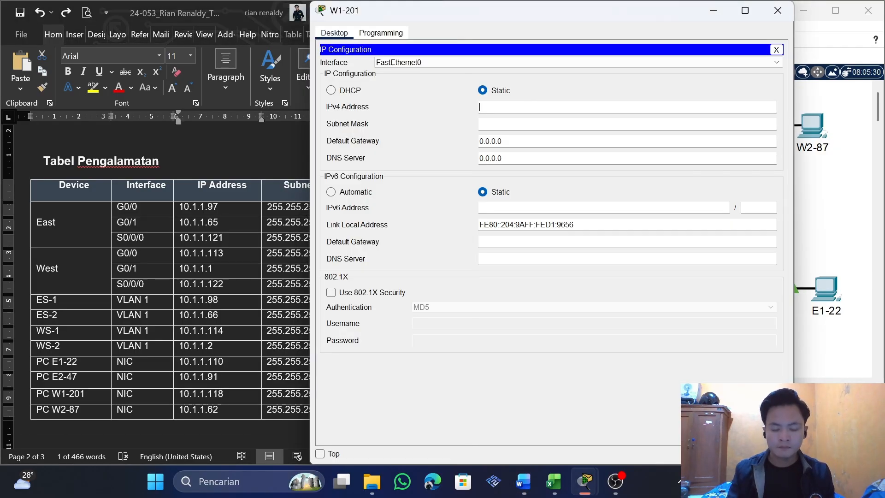
pyautogui.write('10.1.1.118')
# Replace PC W1-201's subnet mask with the table's 255.255.255.248
pyautogui.click(214, 277)
pyautogui.moveTo(337, 394); pyautogui.dragTo(268, 395)
pyautogui.hotkey('ctrl', 'c')
pyautogui.moveTo(516, 124); pyautogui.dragTo(474, 130)
pyautogui.hotkey('ctrl', 'v')
# Set PC W1-201's default gateway to the table's 10.1.1.113 and close the PC's window
pyautogui.click(302, 265)
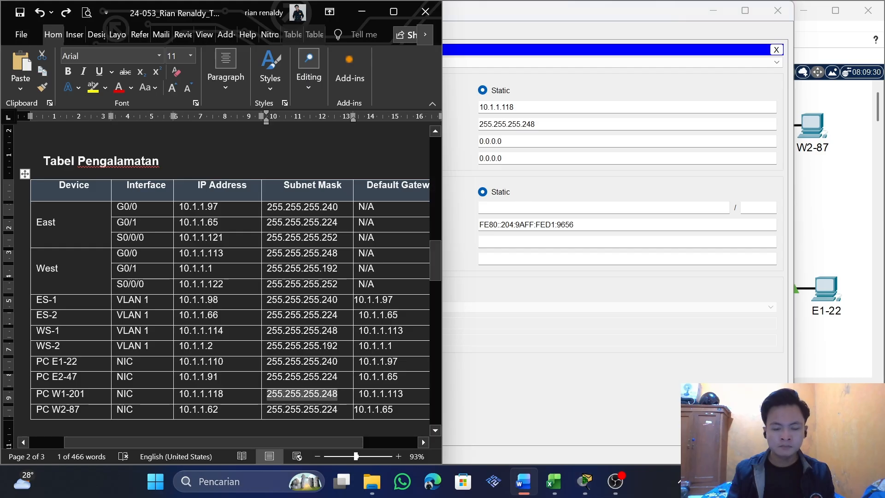
pyautogui.moveTo(403, 394); pyautogui.dragTo(360, 395)
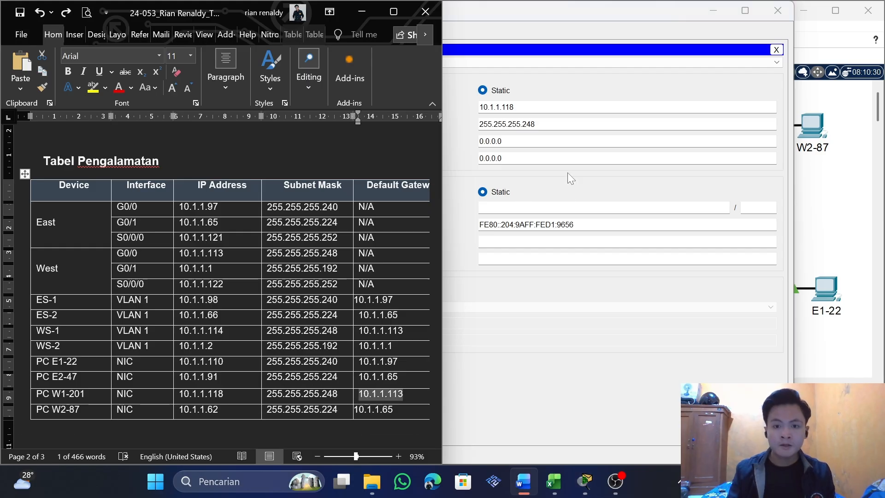
pyautogui.click(553, 141)
pyautogui.hotkey('ctrl', 'v')
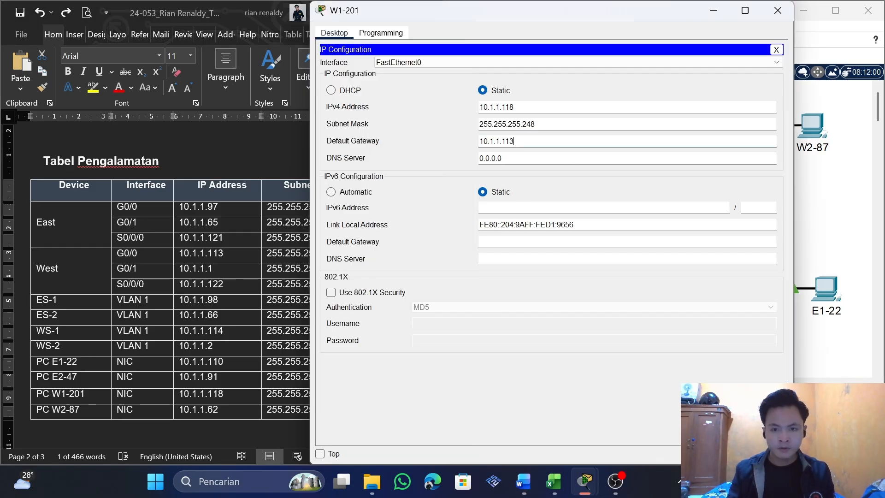
pyautogui.click(776, 49)
pyautogui.click(777, 11)
# Open PC W2-87's IP configuration beside the Word table and copy 10.1.1.62 into its IPv4 address
pyautogui.click(812, 125)
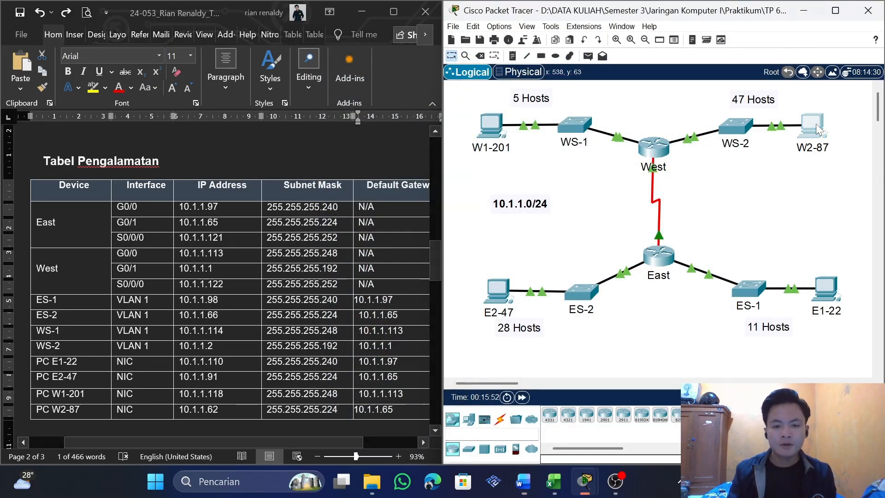
pyautogui.press('super+Right')
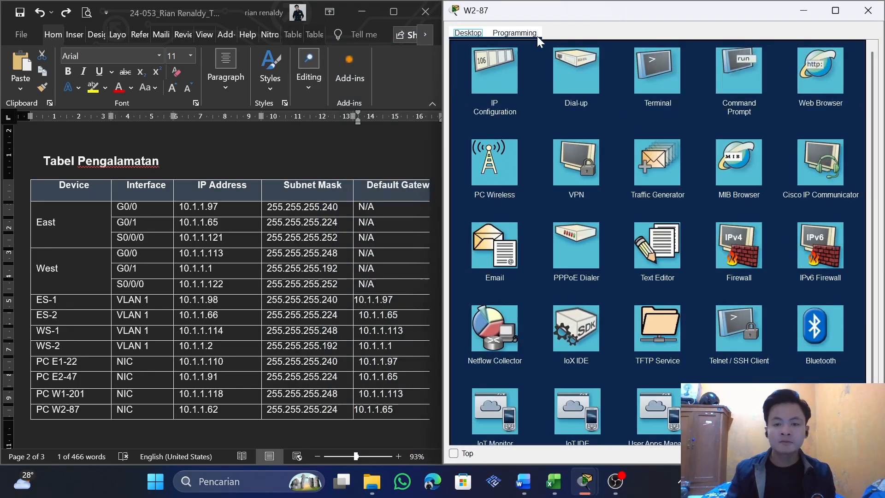
pyautogui.click(498, 74)
pyautogui.hotkey('alt', 'Tab')
pyautogui.doubleClick(180, 410)
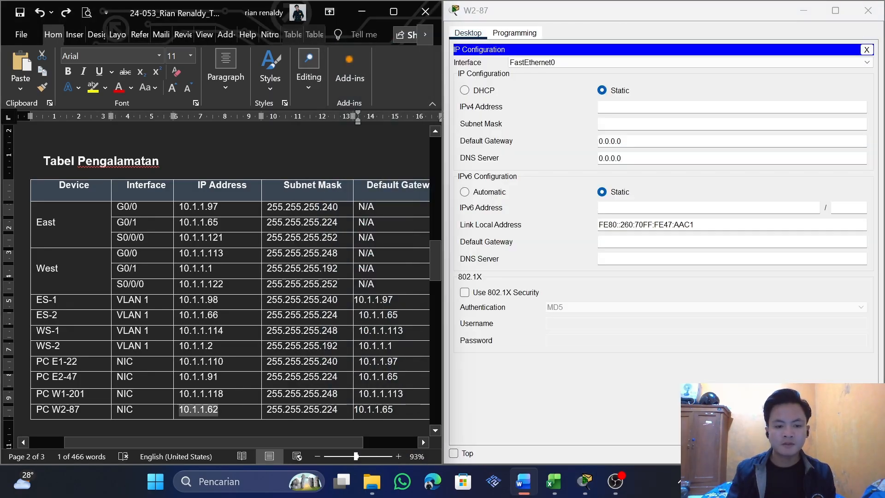
pyautogui.hotkey('ctrl', 'c')
pyautogui.hotkey('alt', 'Tab')
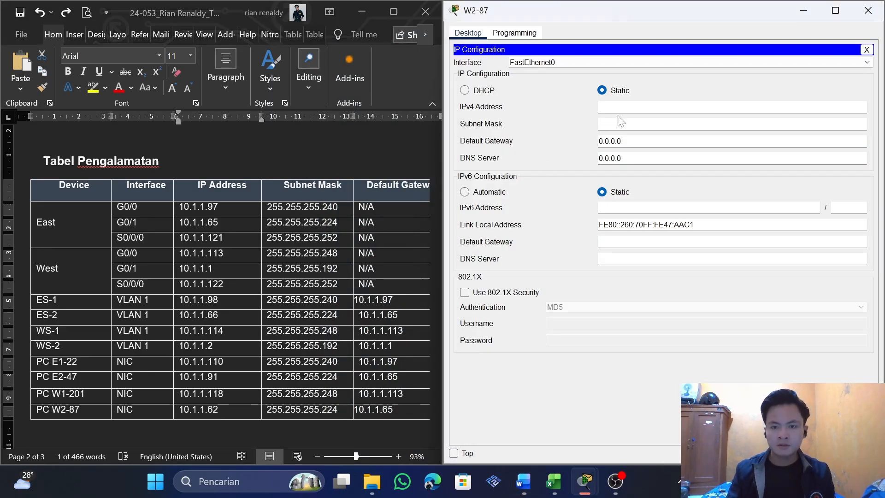
pyautogui.hotkey('ctrl', 'v')
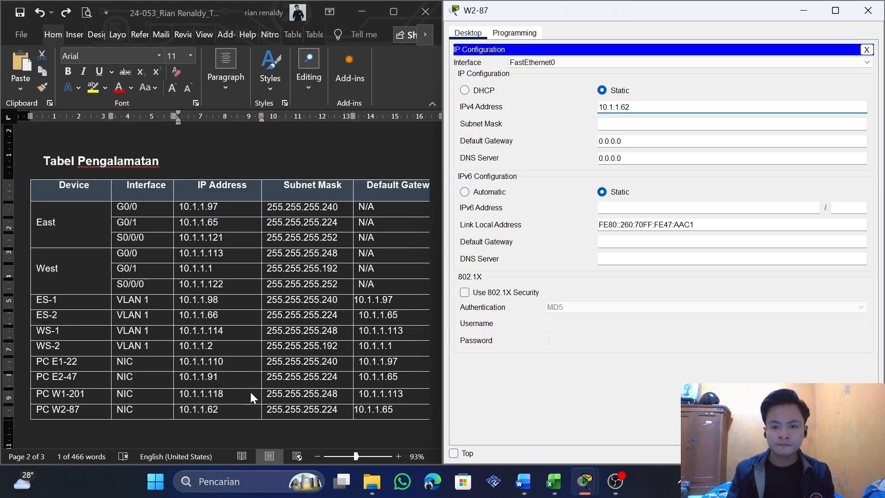
# Replace PC W2-87's subnet mask with the table's 255.255.255.224
pyautogui.hotkey('alt', 'Tab')
pyautogui.press('Tab')
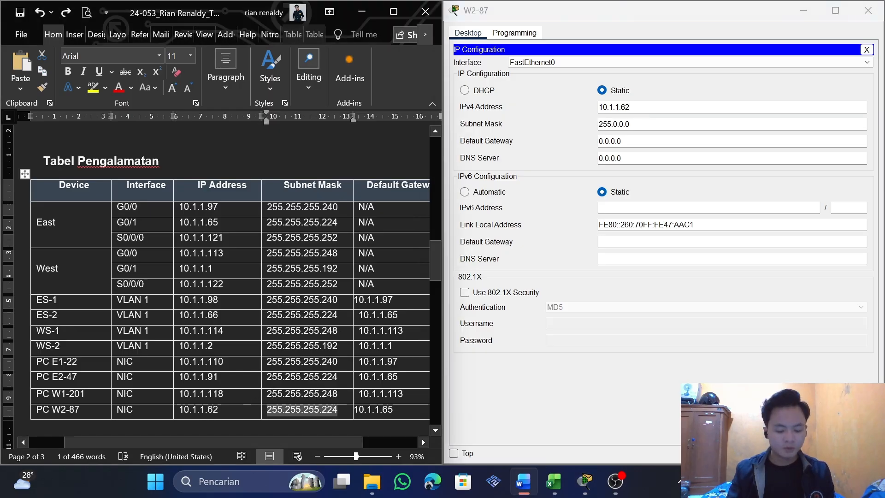
pyautogui.hotkey('ctrl', 'c')
pyautogui.hotkey('alt', 'Tab')
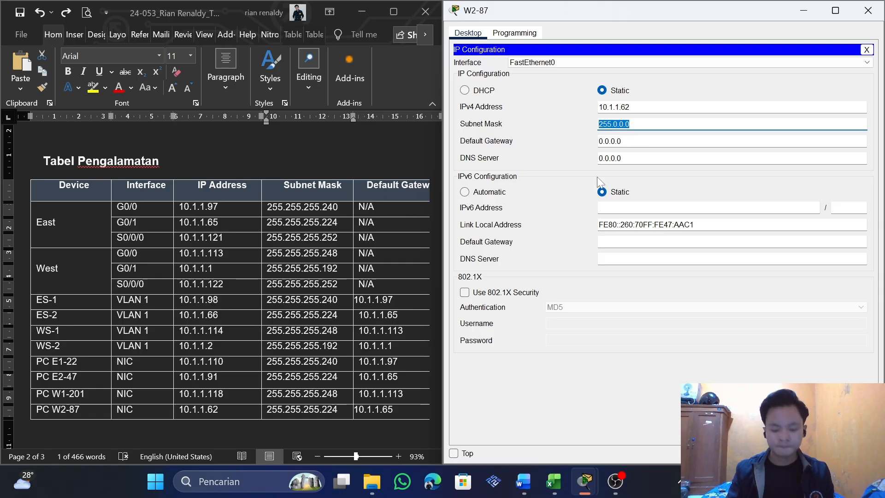
pyautogui.hotkey('ctrl', 'v')
# Copy the table's 10.1.1.65 into PC W2-87's default gateway and close the PC's window
pyautogui.hotkey('alt', 'Tab')
pyautogui.moveTo(393, 410); pyautogui.dragTo(353, 409)
pyautogui.click(364, 410)
pyautogui.click(593, 195)
pyautogui.hotkey('ctrl', 'c')
pyautogui.hotkey('alt', 'Tab')
pyautogui.press('Tab')
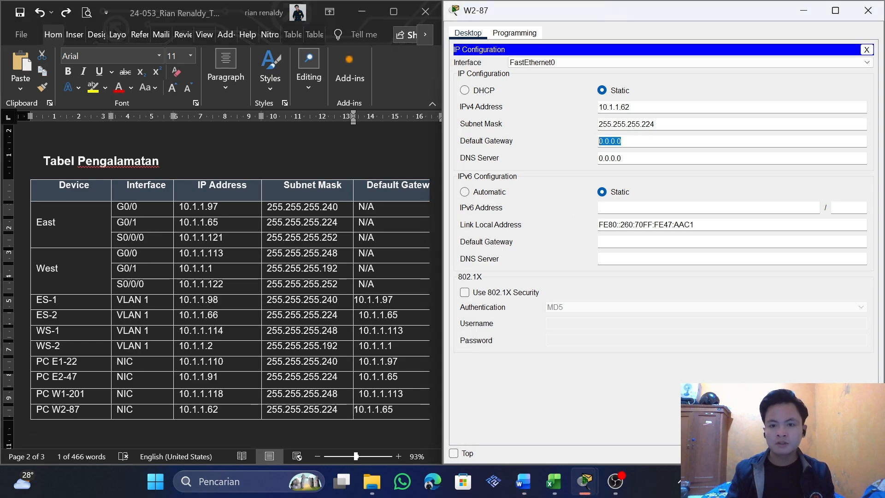
pyautogui.hotkey('ctrl', 'v')
pyautogui.click(866, 50)
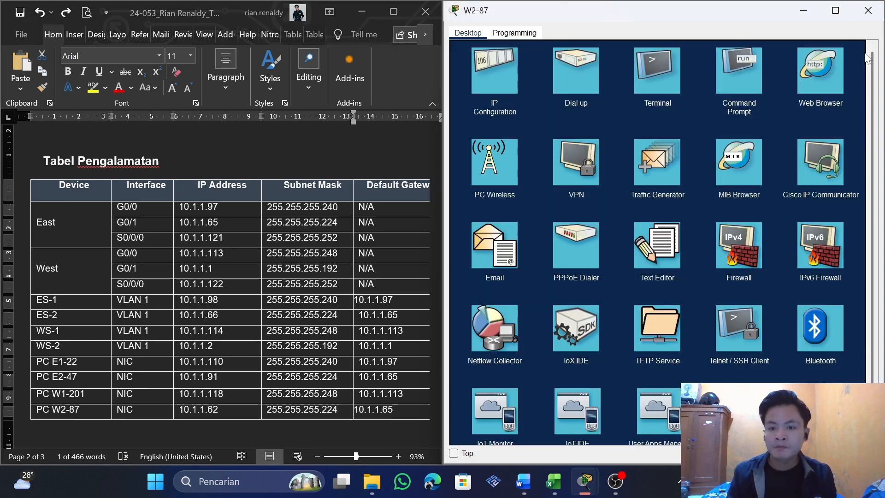
pyautogui.click(867, 10)
# Check the activity results, review every assessment item for incorrect entries, and close the results and activity windows
pyautogui.scroll(-1, 307, 358)
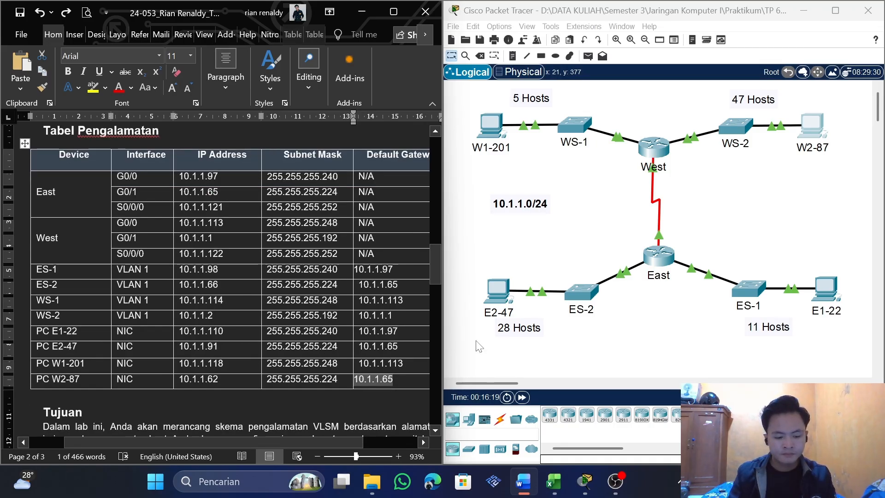
pyautogui.moveTo(585, 481)
pyautogui.click(616, 435)
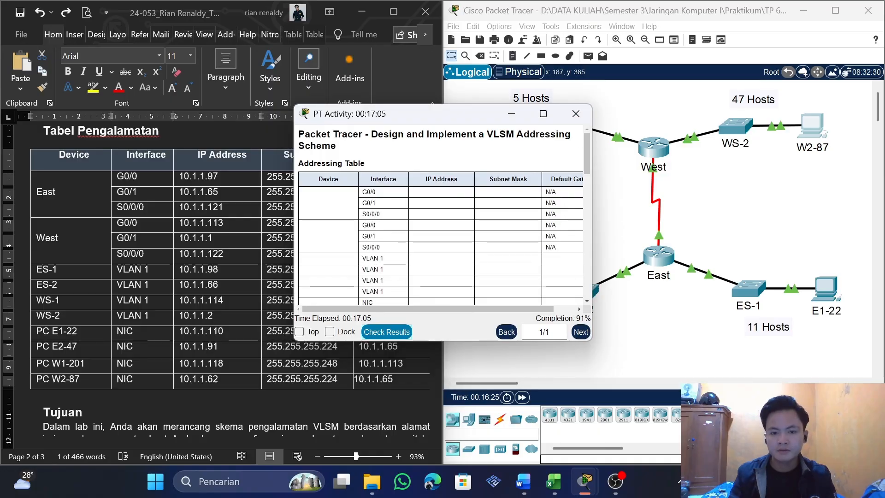
pyautogui.click(387, 332)
pyautogui.click(551, 81)
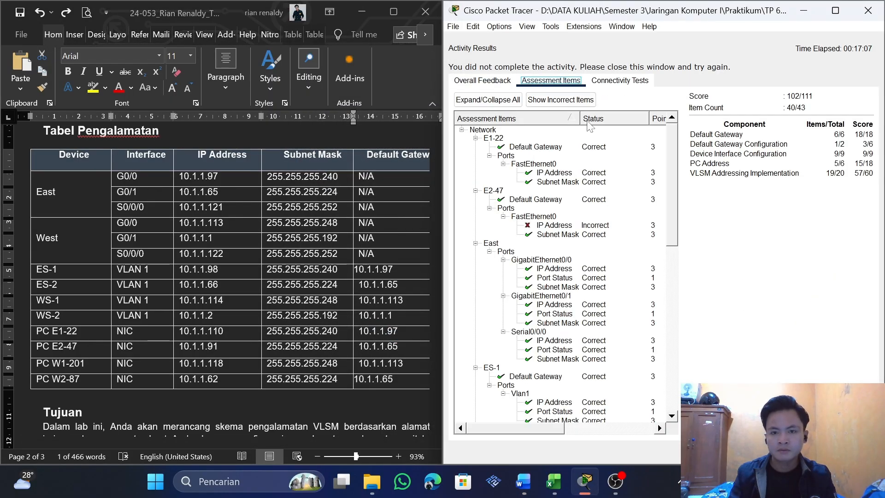
pyautogui.scroll(-4, 584, 325)
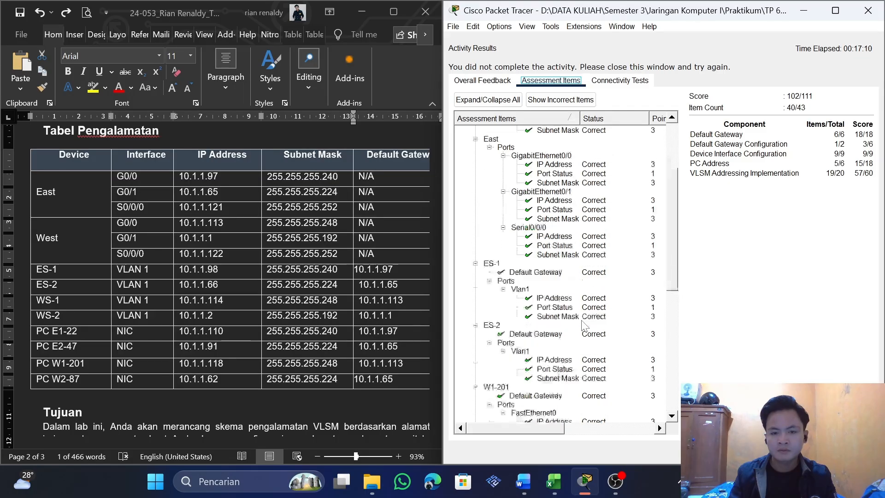
pyautogui.scroll(-10, 585, 325)
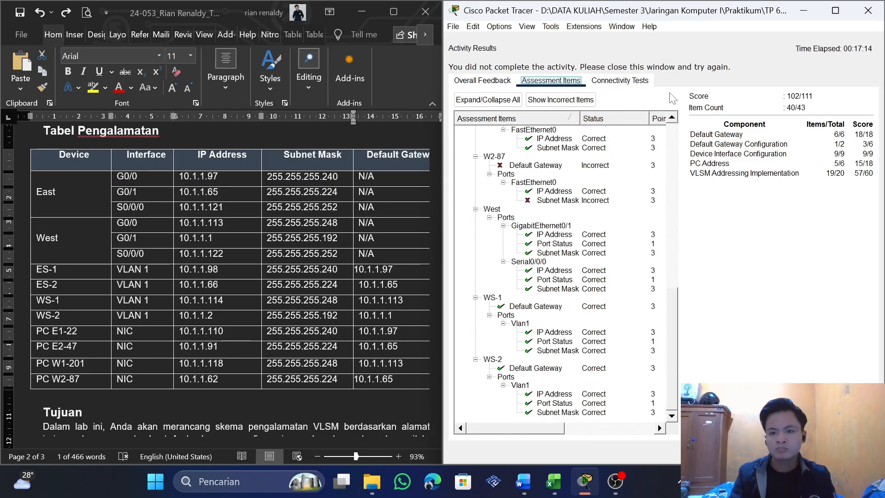
pyautogui.click(868, 11)
pyautogui.click(580, 115)
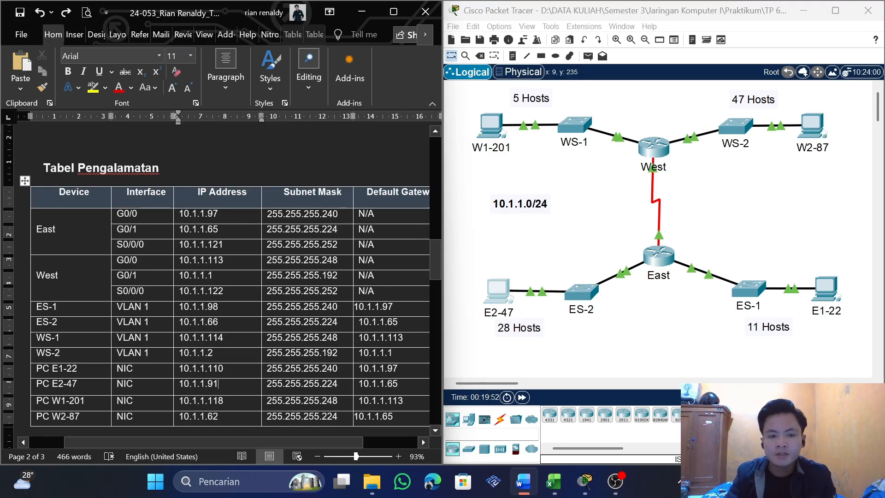
# Change PC E2-47's IP address in the Word addressing table to 10.1.1.94
pyautogui.scroll(-3, 393, 287)
pyautogui.scroll(3, 393, 286)
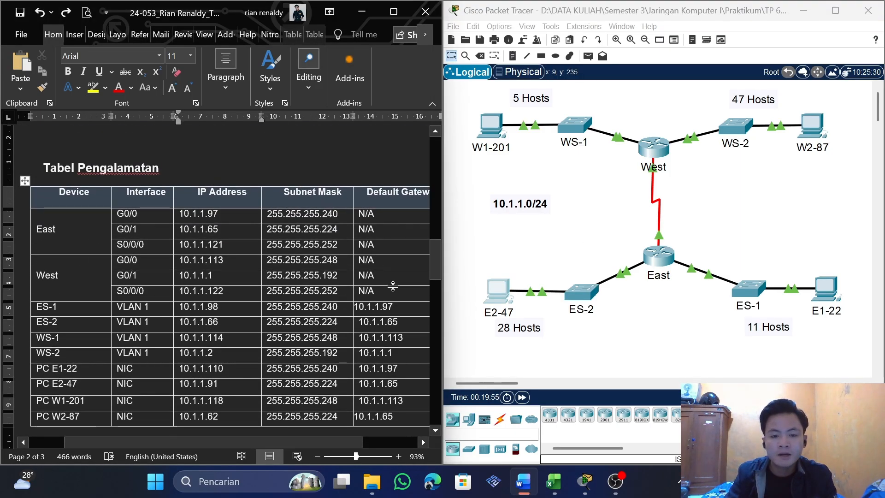
pyautogui.scroll(-1, 392, 286)
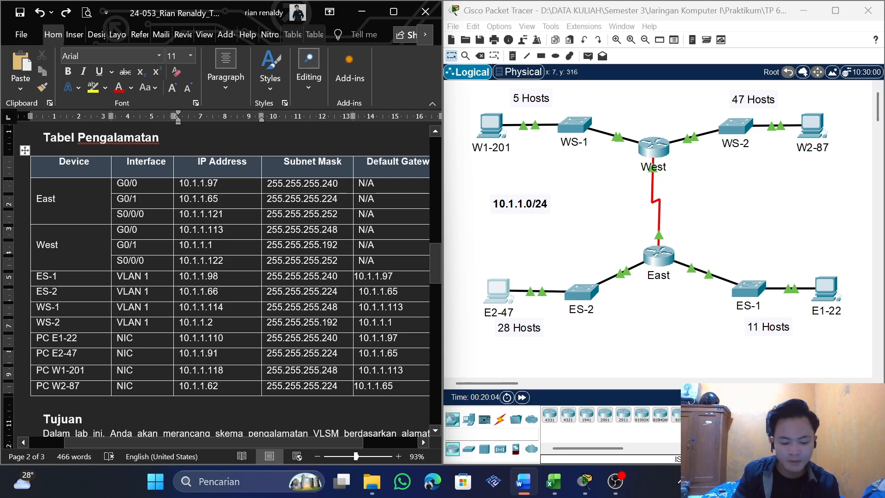
pyautogui.press('BackSpace')
pyautogui.write('4')
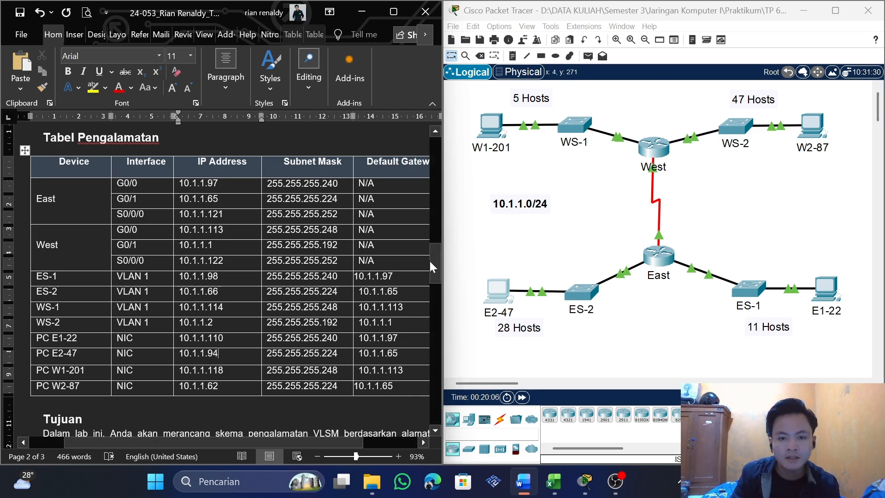
# Check the ES-2 LAN's broadcast address in the document's subnet design table and return to the addressing table
pyautogui.moveTo(432, 266); pyautogui.dragTo(419, 385)
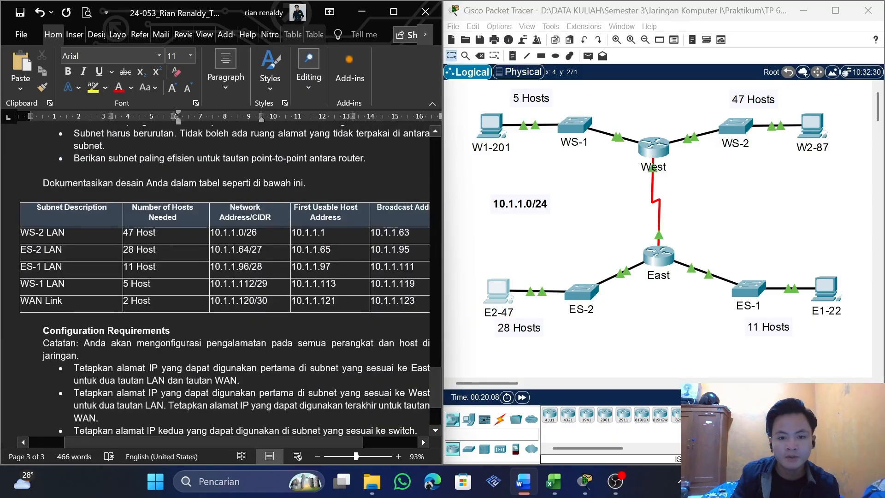
pyautogui.moveTo(409, 250); pyautogui.dragTo(386, 248)
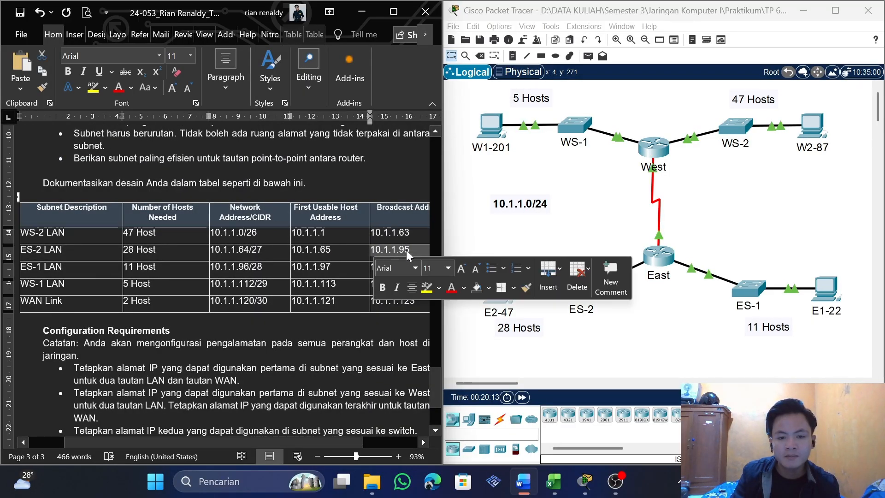
pyautogui.moveTo(437, 382); pyautogui.dragTo(430, 261)
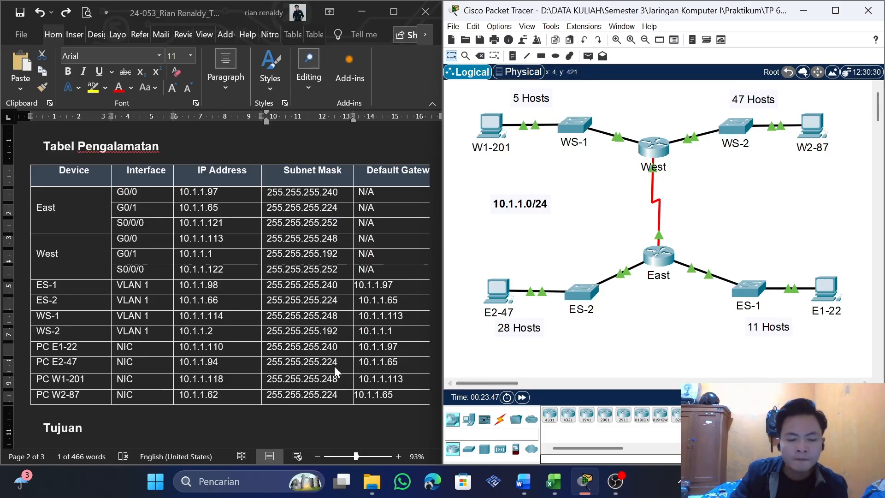
# Check the PC rows of the addressing table against the broadcast addresses in the document's subnet design table
pyautogui.scroll(-5, 323, 362)
pyautogui.scroll(2, 274, 345)
pyautogui.scroll(1, 240, 327)
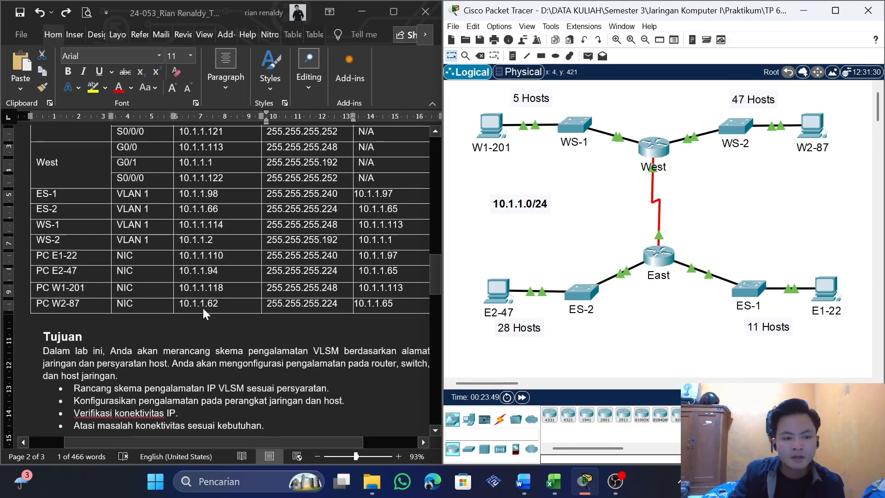
pyautogui.scroll(-3, 229, 292)
pyautogui.doubleClick(301, 227)
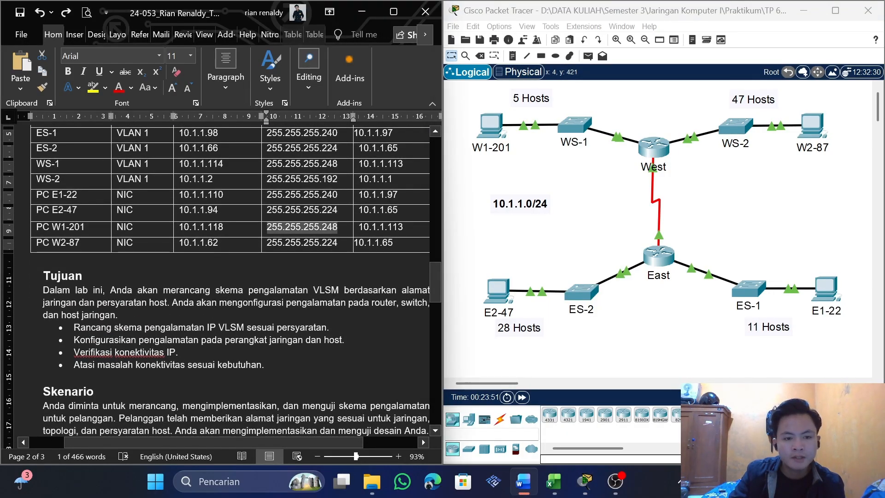
pyautogui.click(223, 241)
pyautogui.scroll(-10, 257, 380)
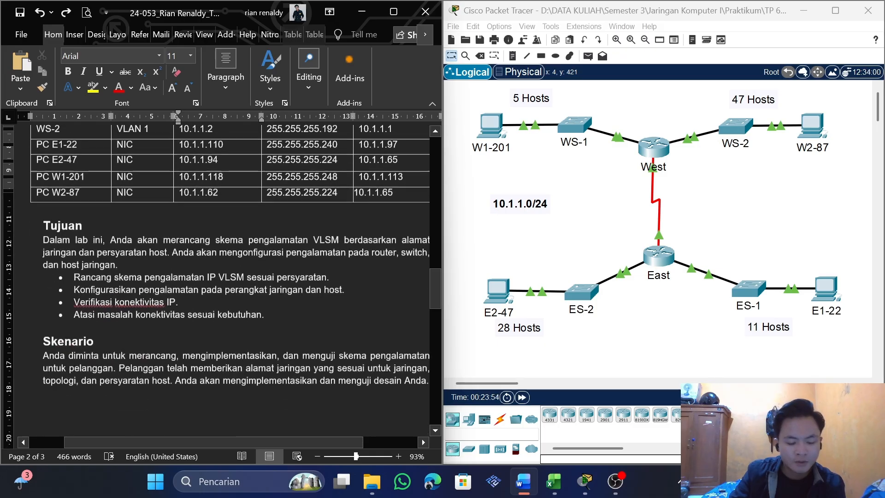
pyautogui.scroll(-3, 256, 379)
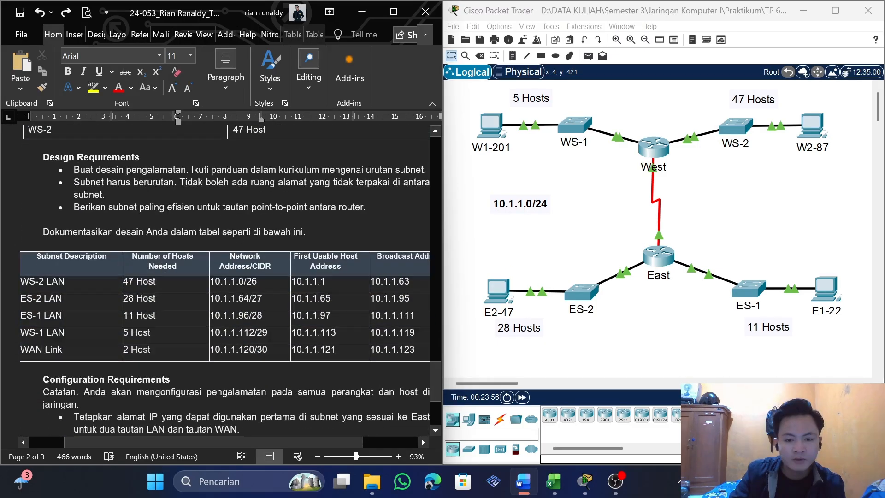
pyautogui.moveTo(313, 441); pyautogui.dragTo(357, 441)
pyautogui.moveTo(356, 350); pyautogui.dragTo(313, 353)
pyautogui.click(345, 334)
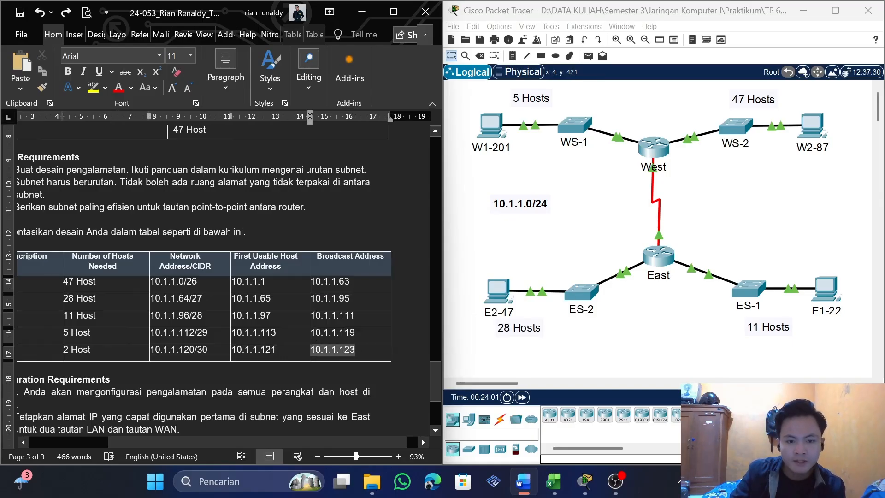
pyautogui.hotkey('ctrl', 'x')
pyautogui.hotkey('ctrl', 'z')
# Change PC W2-87's IP address in the Word addressing table to 10.1.1.122
pyautogui.scroll(15, 138, 371)
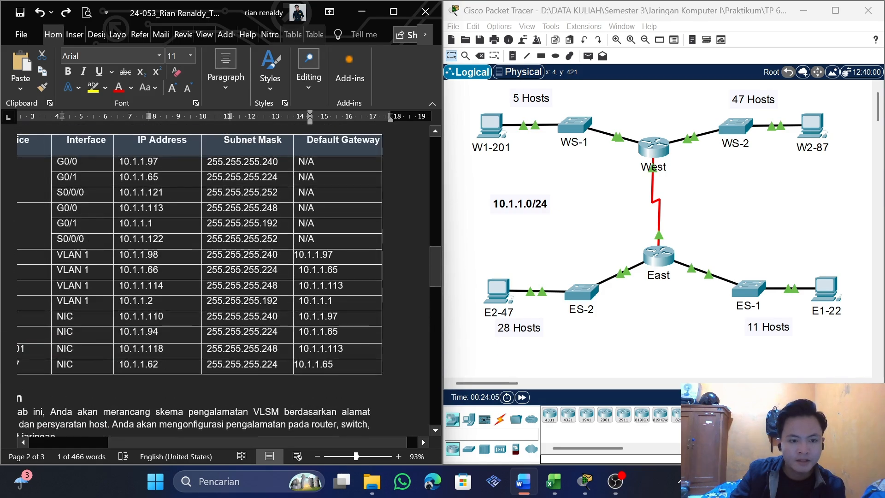
pyautogui.click(162, 361)
pyautogui.press('BackSpace')
pyautogui.press('BackSpace')
pyautogui.write('122')
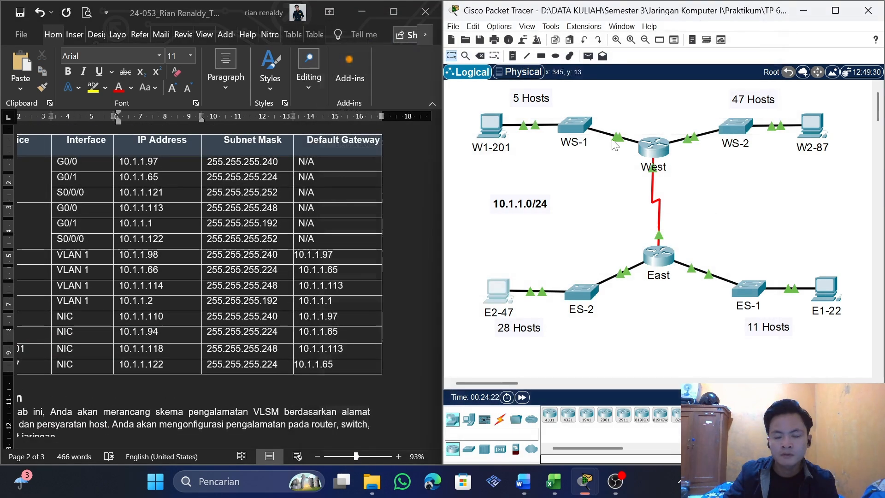
# Open PC E2-47's IP configuration in Packet Tracer and copy the table's 10.1.1.94 into its IPv4 address
pyautogui.click(504, 296)
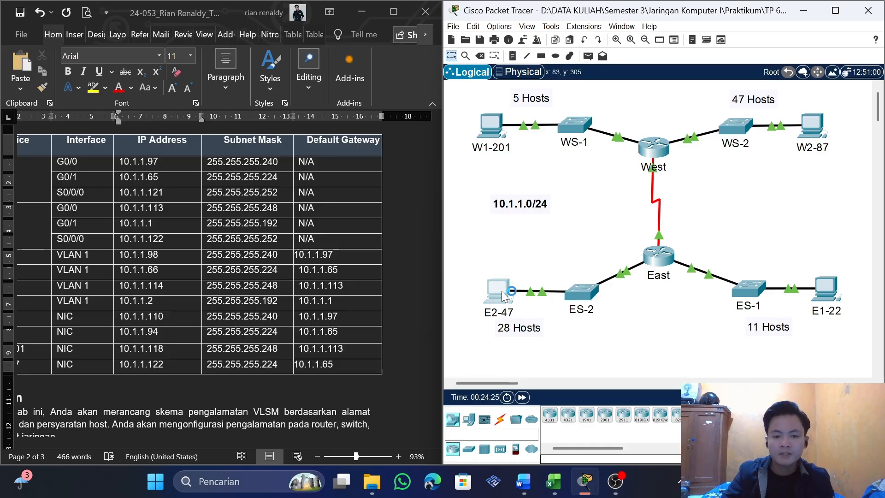
pyautogui.click(394, 82)
pyautogui.click(511, 107)
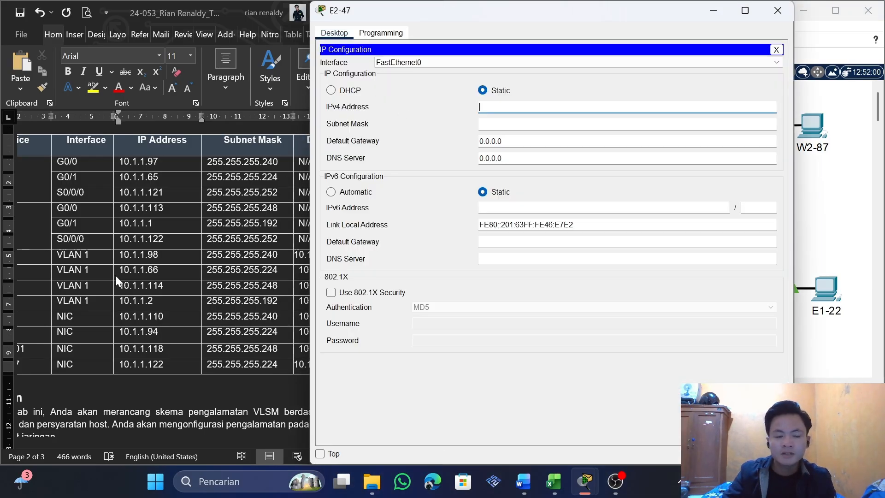
pyautogui.click(164, 364)
pyautogui.moveTo(160, 332); pyautogui.dragTo(121, 332)
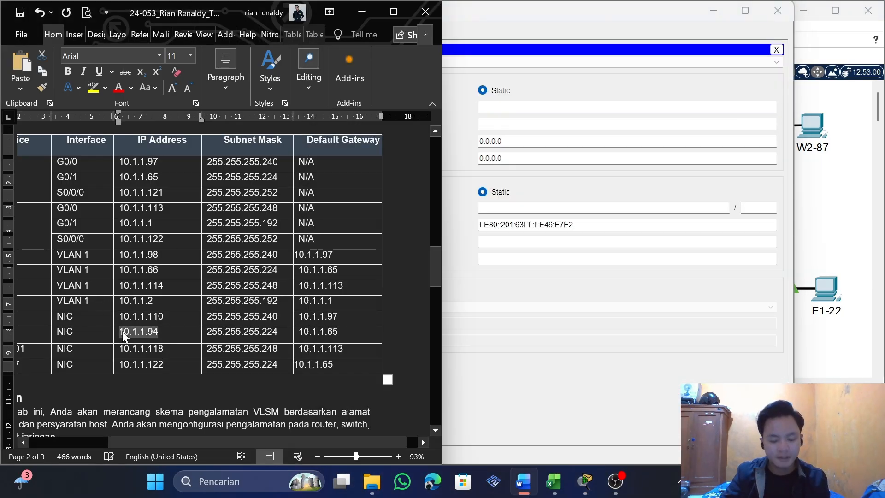
pyautogui.hotkey('ctrl', 'c')
pyautogui.hotkey('alt', 'Tab')
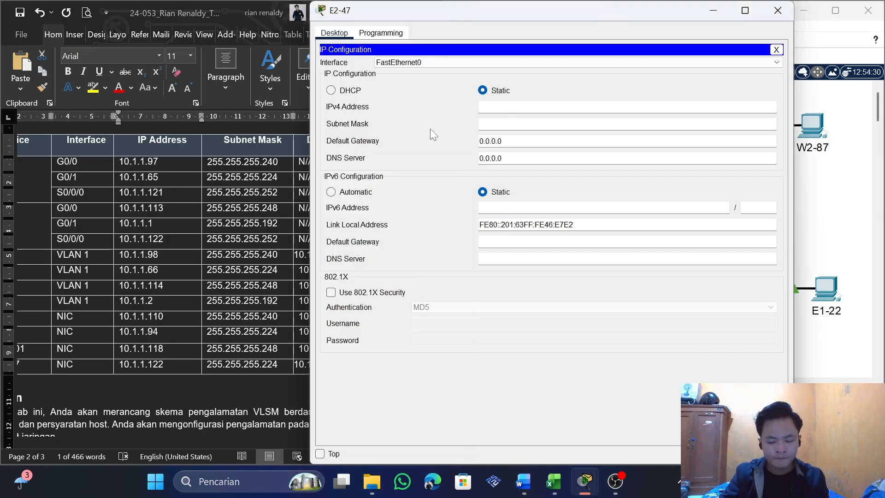
pyautogui.hotkey('ctrl', 'v')
# Copy the table's 255.255.255.224 into PC E2-47's subnet mask
pyautogui.hotkey('alt', 'Tab')
pyautogui.click(276, 332)
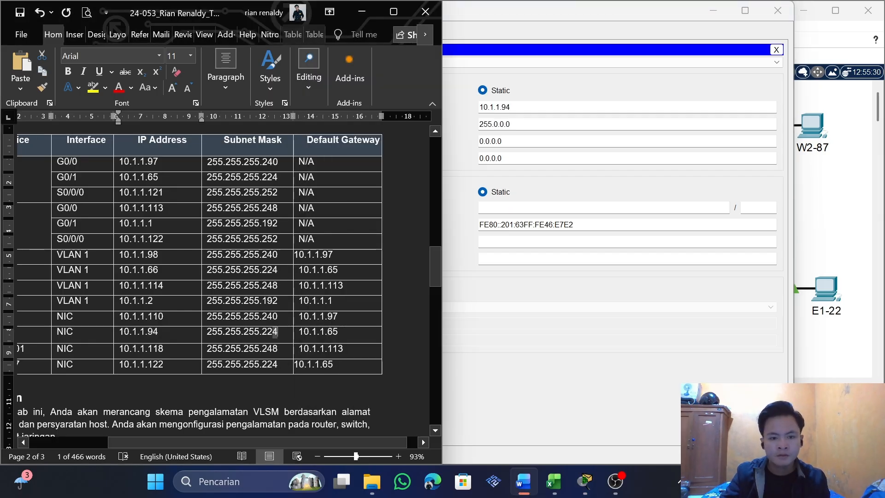
pyautogui.moveTo(275, 332); pyautogui.dragTo(198, 333)
pyautogui.click(275, 333)
pyautogui.moveTo(278, 333); pyautogui.dragTo(208, 332)
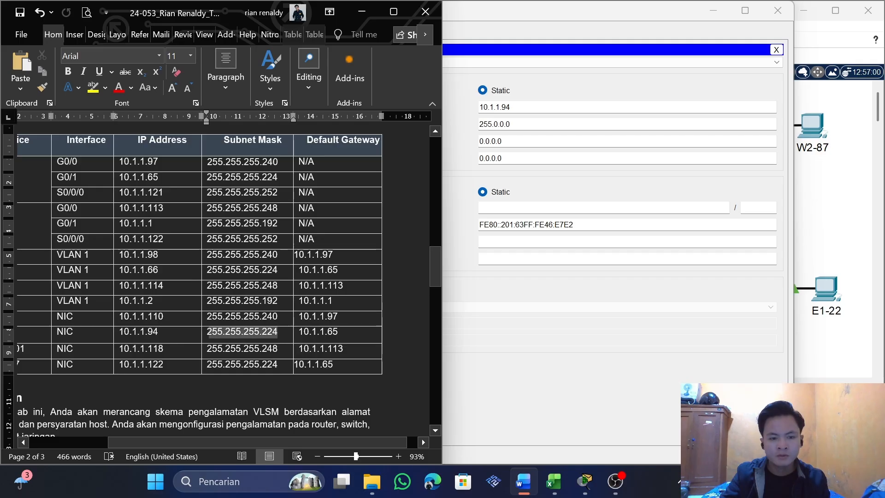
pyautogui.hotkey('alt', 'Tab')
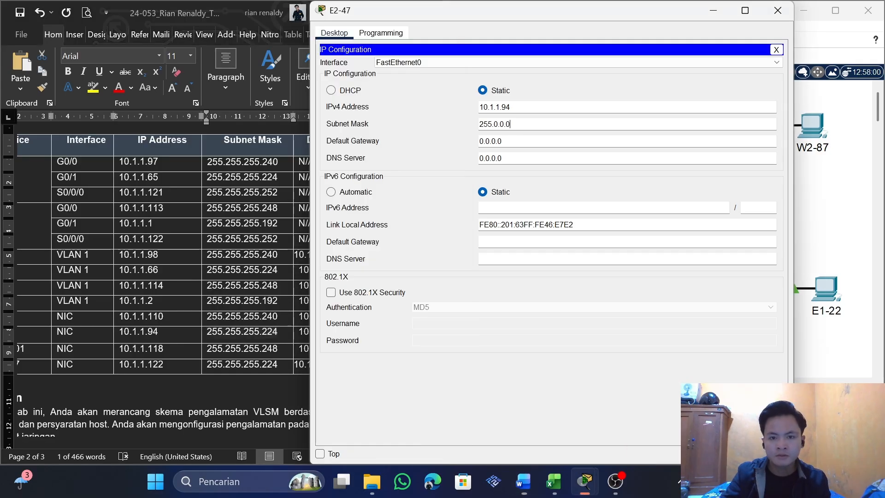
pyautogui.hotkey('ctrl', 'v')
# Copy the table's 10.1.1.65 into PC E2-47's default gateway and close the PC's window
pyautogui.hotkey('alt', 'Tab')
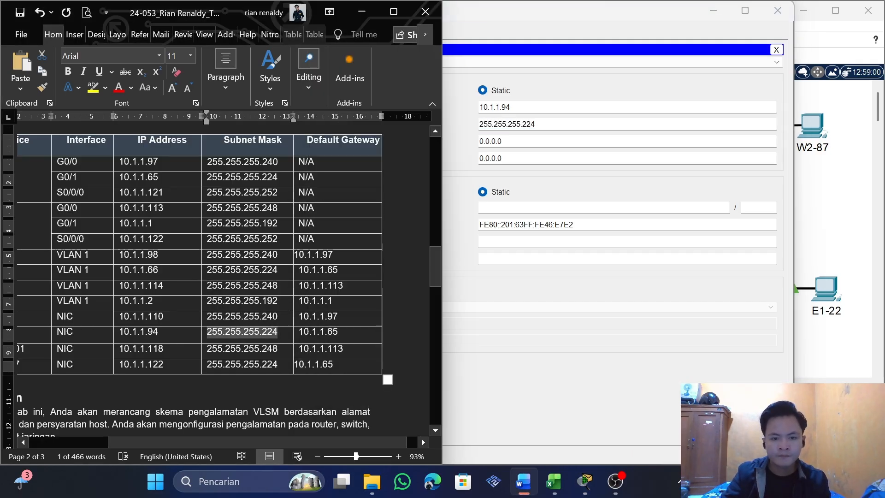
pyautogui.doubleClick(322, 331)
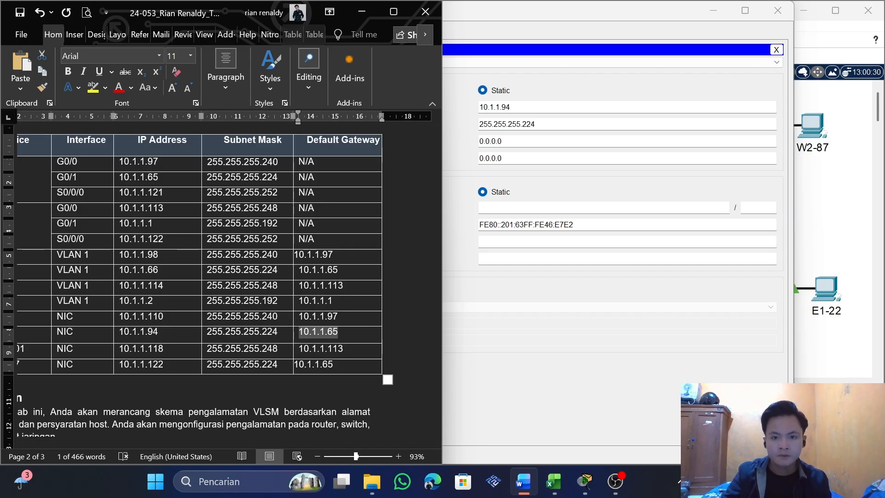
pyautogui.hotkey('alt', 'Tab')
pyautogui.press('Tab')
pyautogui.hotkey('ctrl', 'v')
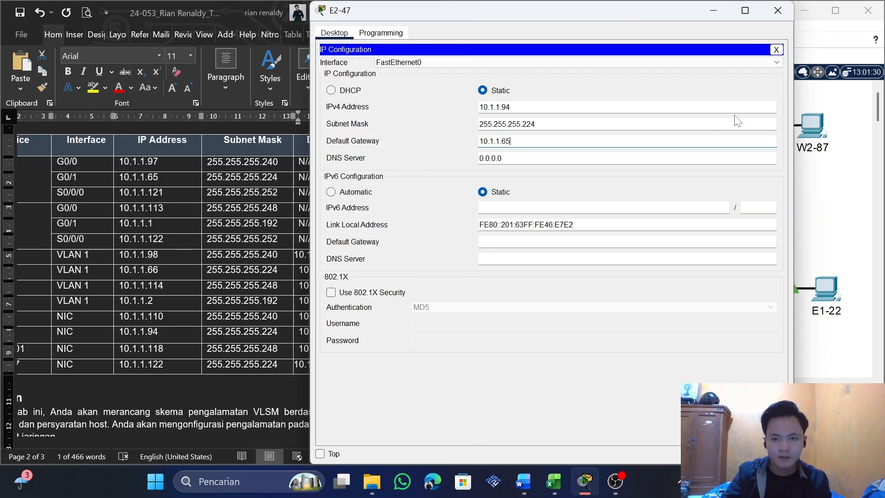
pyautogui.click(776, 49)
pyautogui.click(777, 10)
# Open PC W1-201's IP configuration and copy the table's 10.1.1.118 into its IPv4 address
pyautogui.click(253, 283)
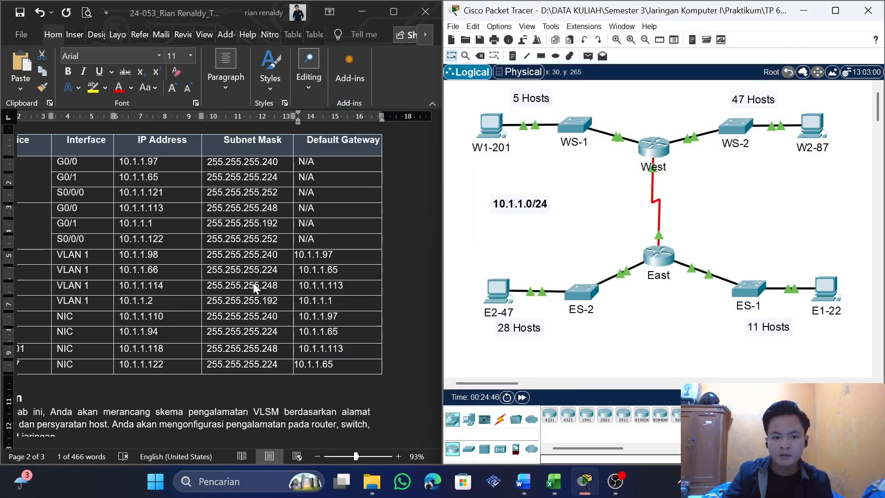
pyautogui.scroll(-1, 311, 300)
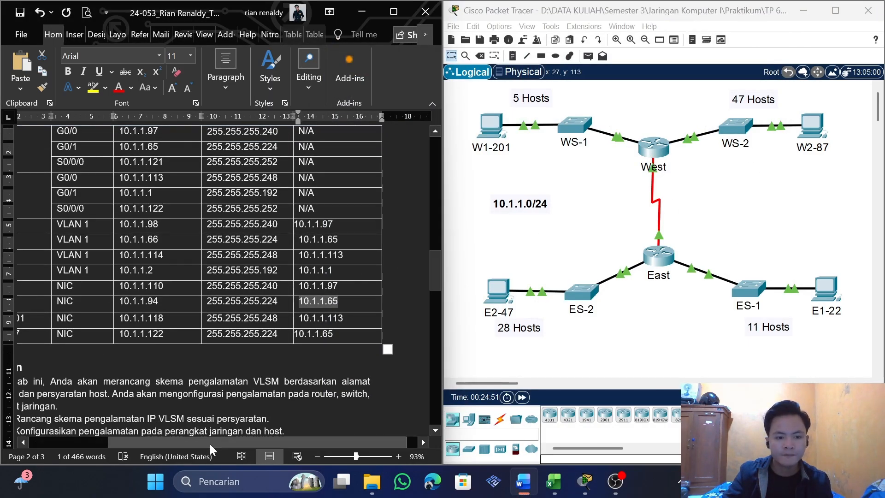
pyautogui.moveTo(209, 444); pyautogui.dragTo(171, 443)
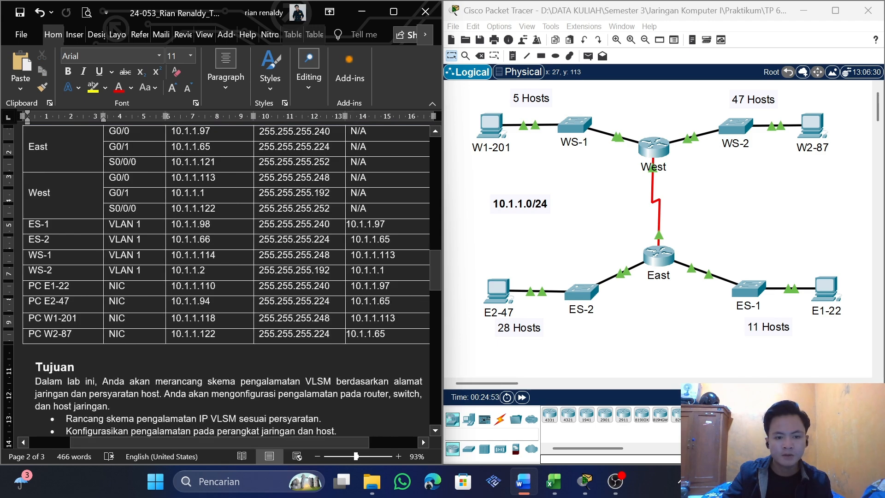
pyautogui.doubleClick(194, 318)
pyautogui.click(491, 125)
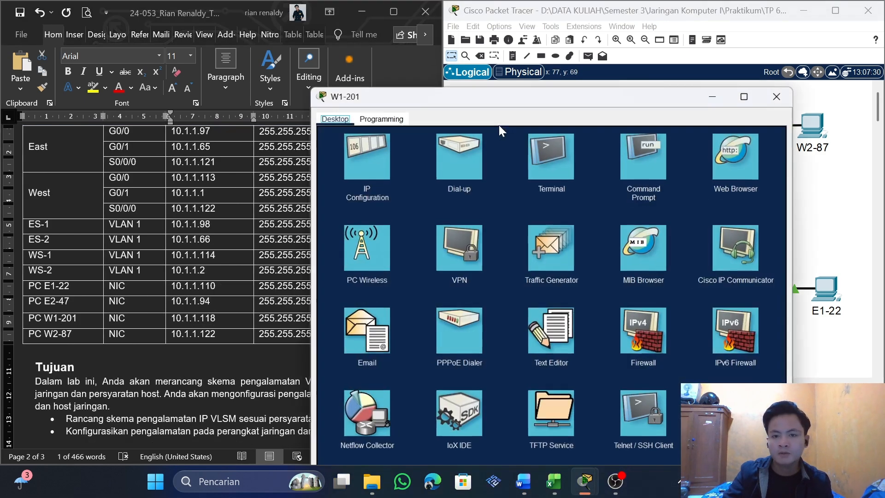
pyautogui.click(377, 156)
pyautogui.moveTo(191, 318); pyautogui.dragTo(171, 318)
pyautogui.hotkey('ctrl', 'c')
pyautogui.click(223, 315)
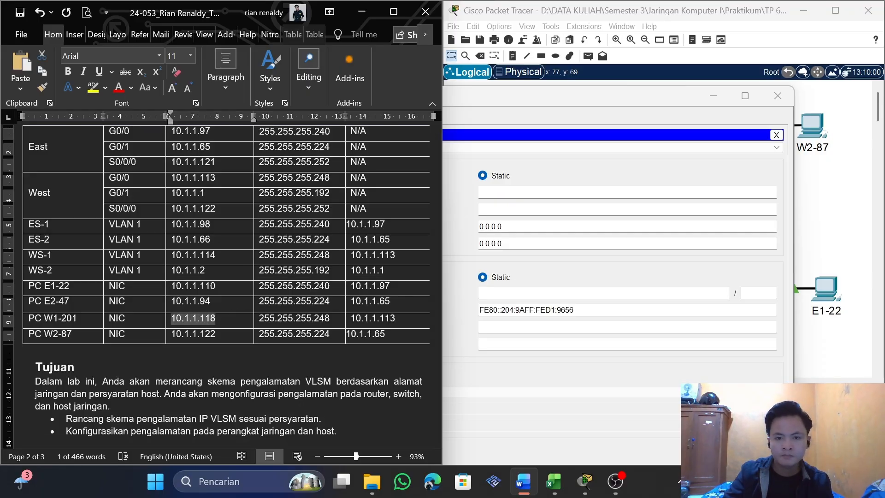
pyautogui.click(498, 193)
pyautogui.hotkey('ctrl', 'v')
# Copy the table's 255.255.255.248 into PC W1-201's subnet mask
pyautogui.click(72, 282)
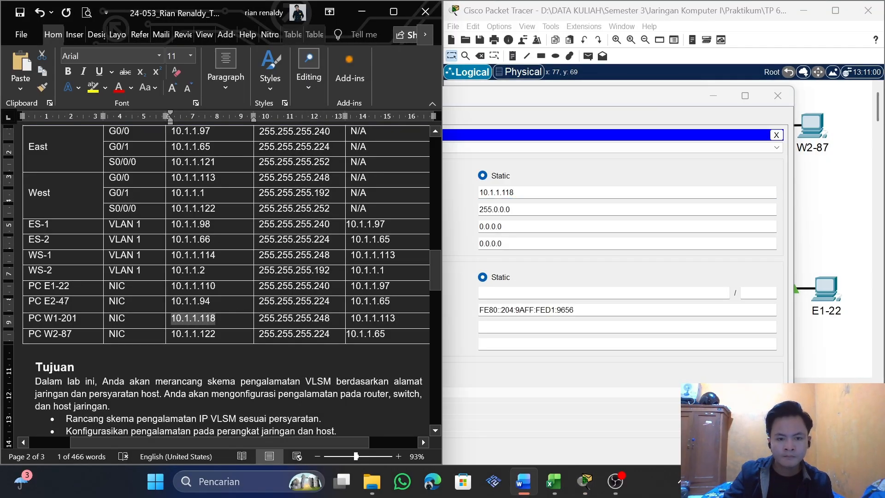
pyautogui.moveTo(331, 318); pyautogui.dragTo(259, 317)
pyautogui.hotkey('ctrl', 'c')
pyautogui.click(603, 223)
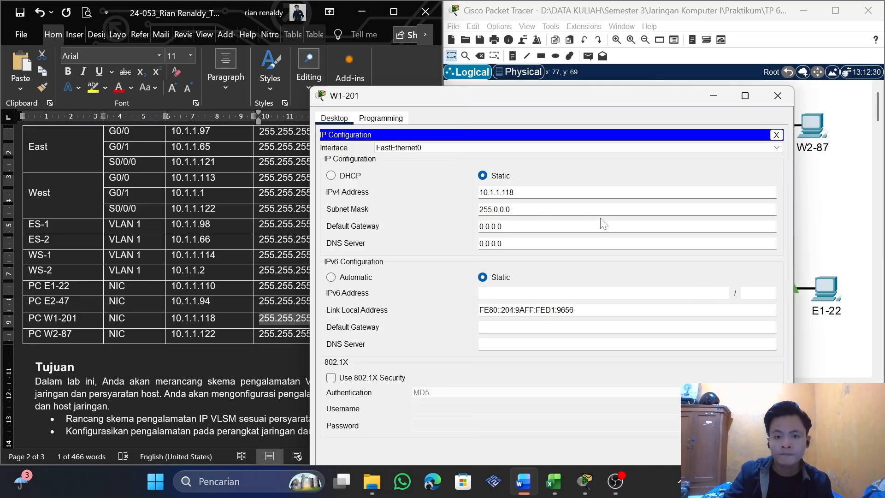
pyautogui.moveTo(513, 209); pyautogui.dragTo(455, 210)
pyautogui.hotkey('ctrl', 'v')
# Copy the table's 10.1.1.113 into PC W1-201's default gateway and close the PC's window
pyautogui.click(267, 225)
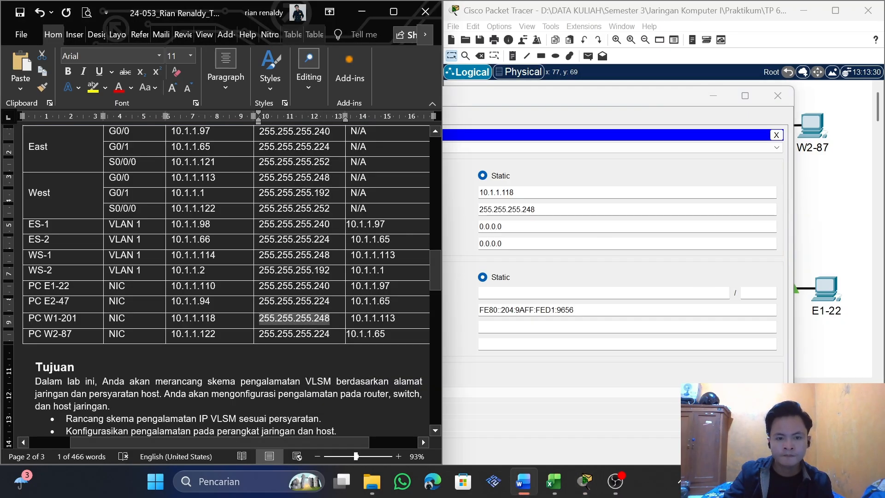
pyautogui.moveTo(395, 318); pyautogui.dragTo(350, 318)
pyautogui.hotkey('ctrl', 'c')
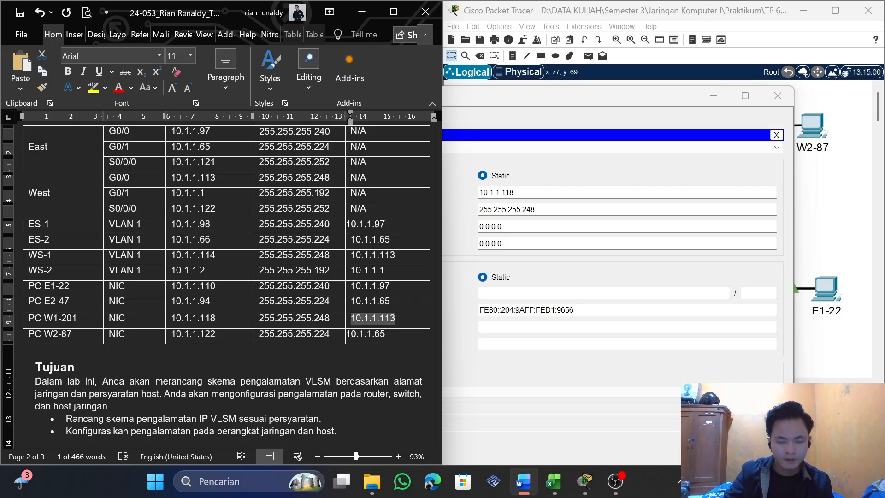
pyautogui.click(506, 226)
pyautogui.moveTo(507, 226); pyautogui.dragTo(477, 227)
pyautogui.hotkey('ctrl', 'v')
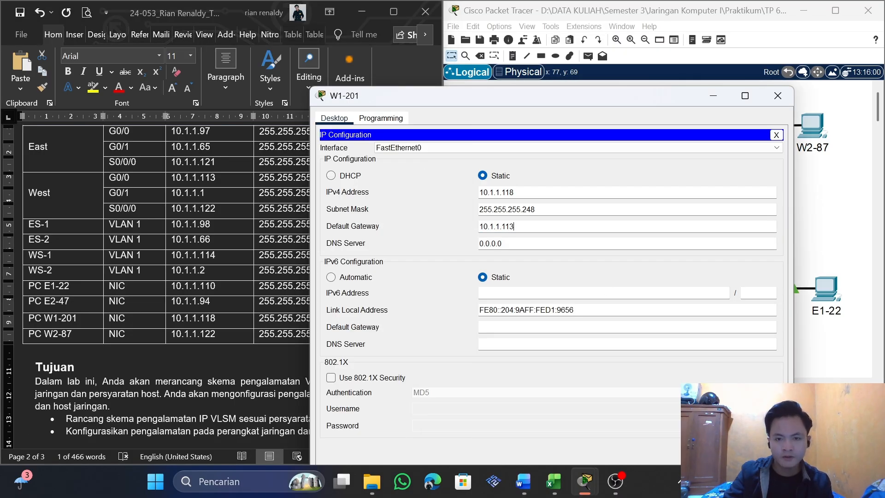
pyautogui.click(776, 134)
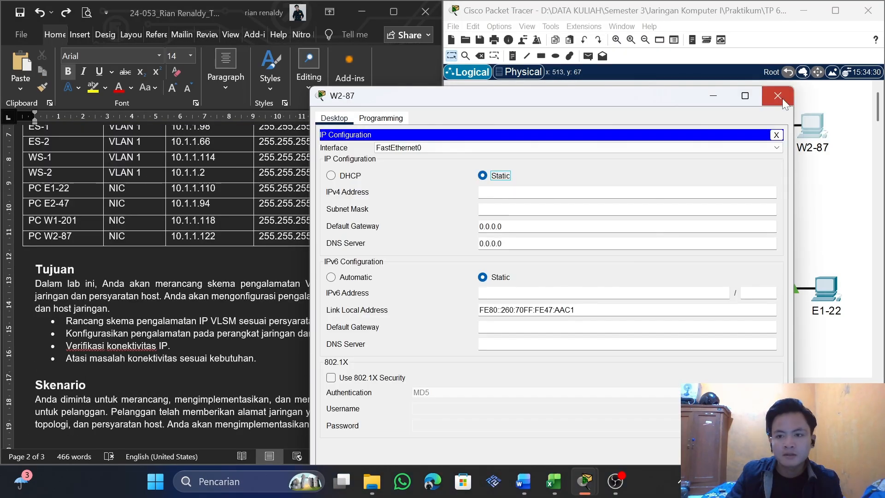
pyautogui.click(777, 95)
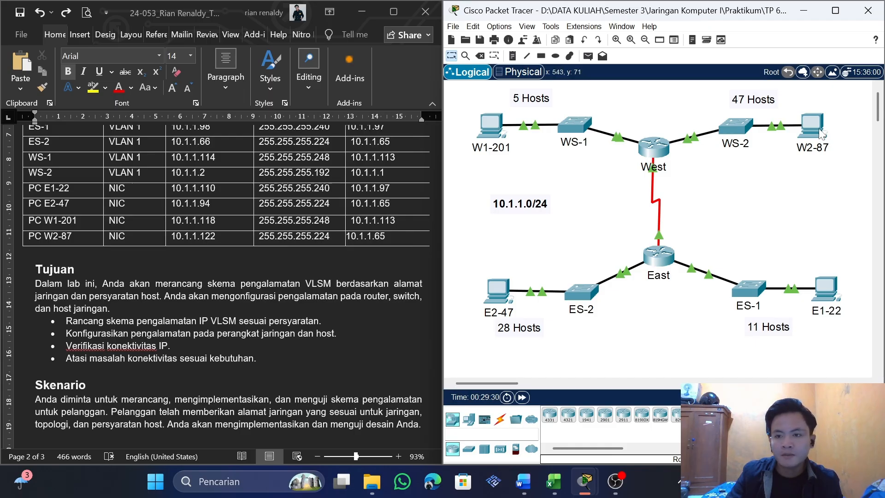
# Open PC W2-87's IP configuration and copy the table's 10.1.1.122 into its IPv4 address
pyautogui.click(804, 137)
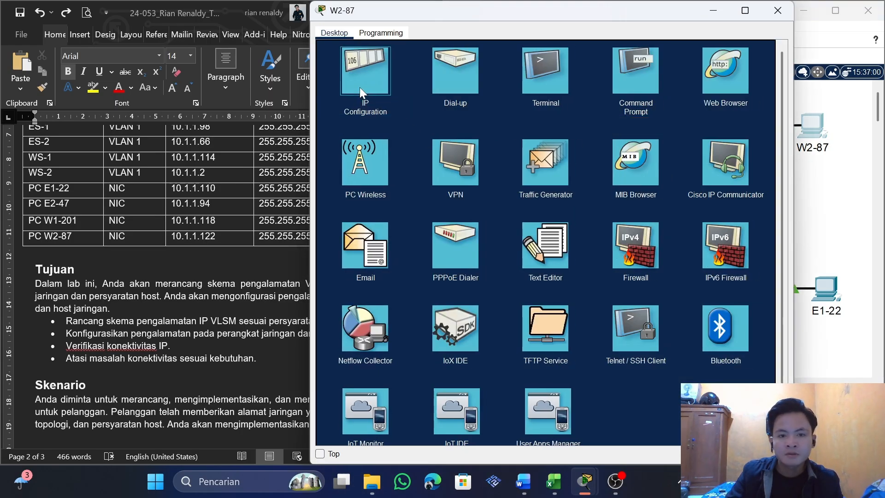
pyautogui.click(359, 87)
pyautogui.click(218, 231)
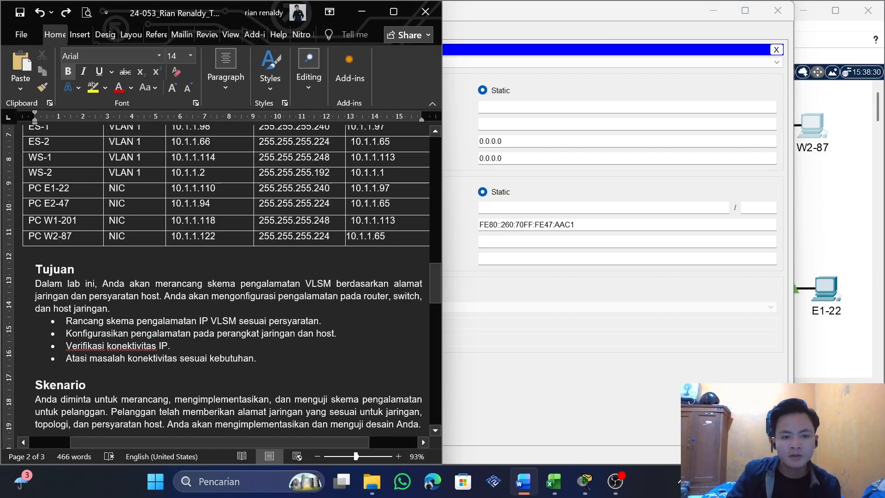
pyautogui.moveTo(215, 236); pyautogui.dragTo(171, 236)
pyautogui.hotkey('ctrl', 'c')
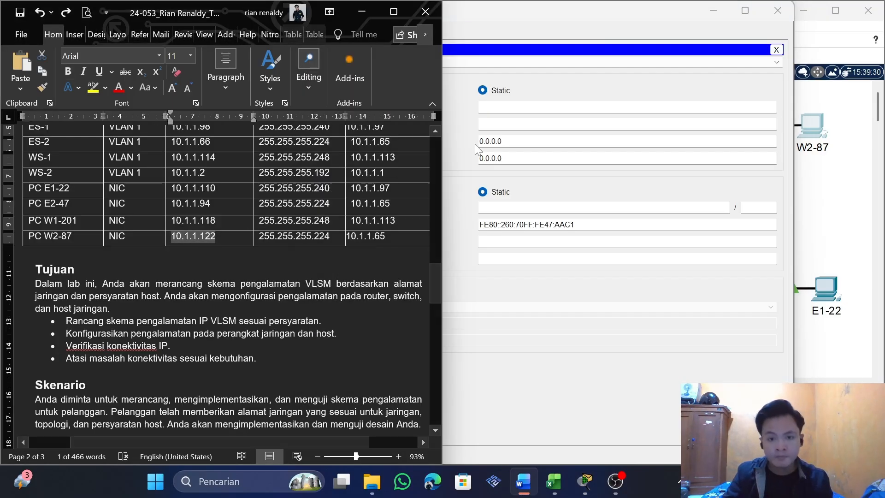
pyautogui.hotkey('alt', 'Tab')
pyautogui.hotkey('ctrl', 'v')
# Copy WS-2's subnet mask 255.255.255.192 and default gateway 10.1.1.1 into PC W2-87's row of the Word addressing table
pyautogui.hotkey('alt', 'Tab')
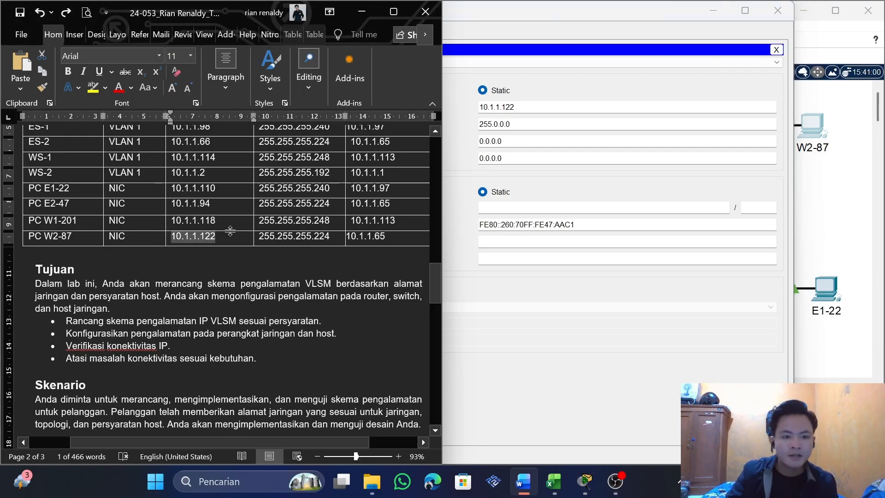
pyautogui.click(340, 242)
pyautogui.scroll(2, 345, 264)
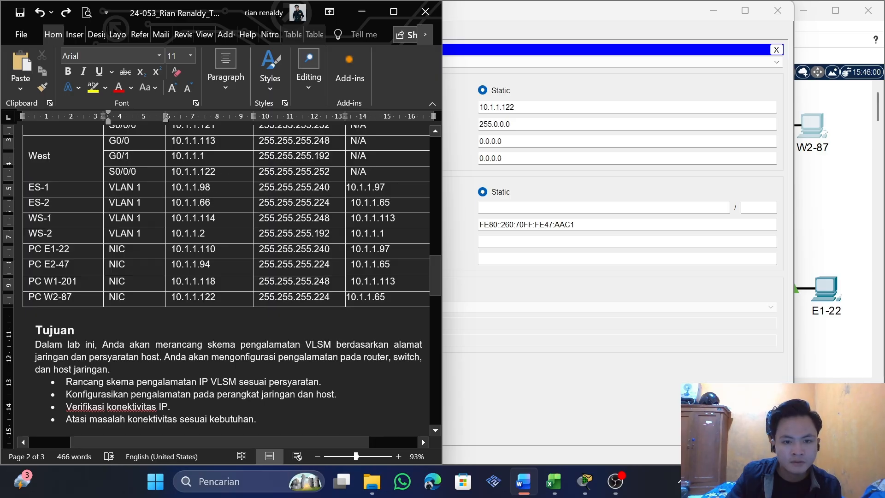
pyautogui.moveTo(295, 234); pyautogui.dragTo(386, 235)
pyautogui.hotkey('ctrl', 'c')
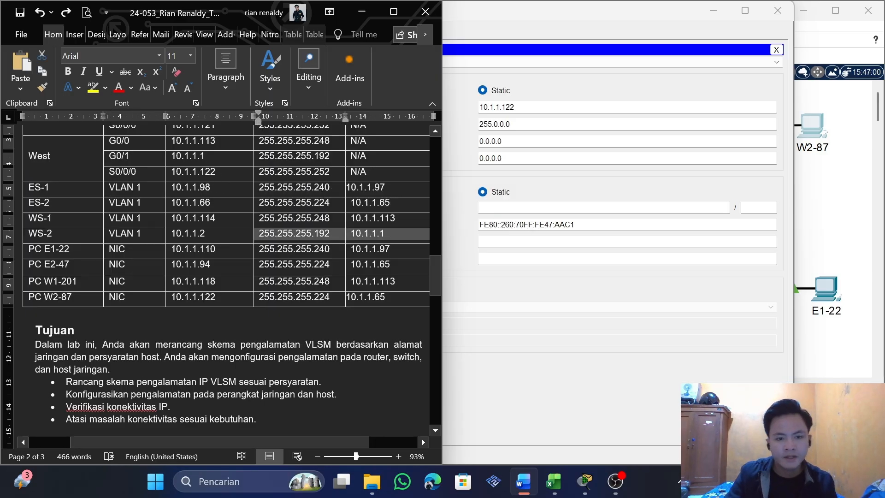
pyautogui.moveTo(305, 297); pyautogui.dragTo(258, 298)
pyautogui.hotkey('ctrl', 'v')
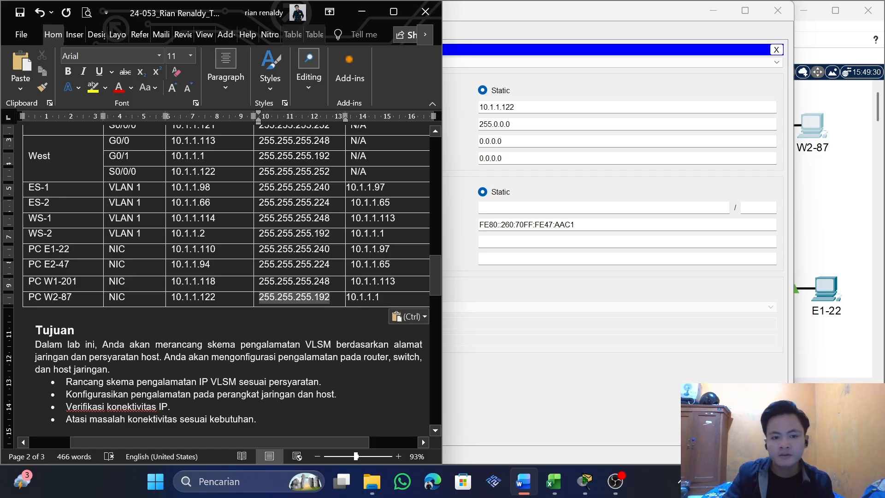
# Copy the table's subnet mask 255.255.255.192 and default gateway 10.1.1.1 into PC W2-87's IP configuration and close the PC's window
pyautogui.moveTo(518, 124); pyautogui.dragTo(452, 127)
pyautogui.write('255.255.255.192')
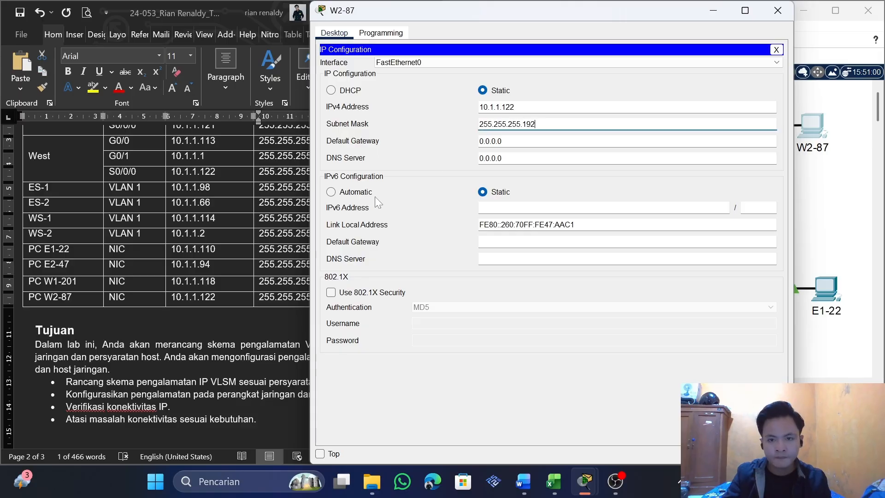
pyautogui.click(299, 270)
pyautogui.moveTo(344, 299); pyautogui.dragTo(363, 300)
pyautogui.click(363, 299)
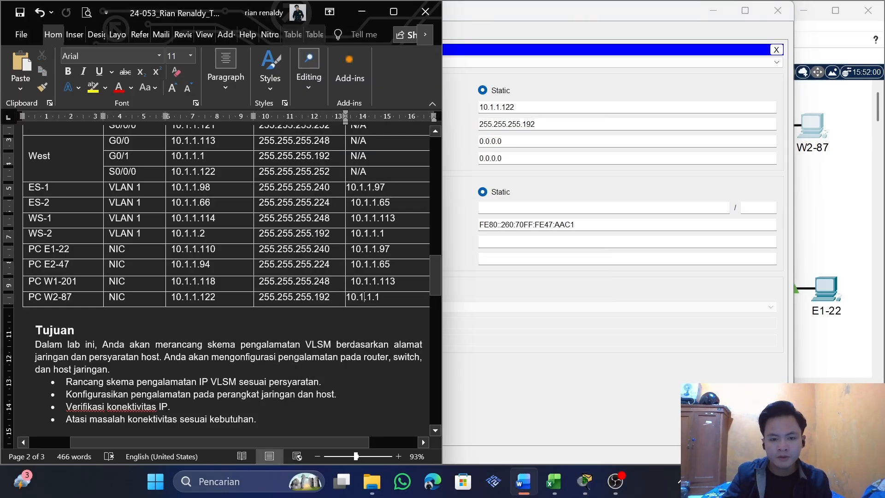
pyautogui.doubleClick(362, 298)
pyautogui.hotkey('ctrl', 'c')
pyautogui.moveTo(504, 141); pyautogui.dragTo(461, 137)
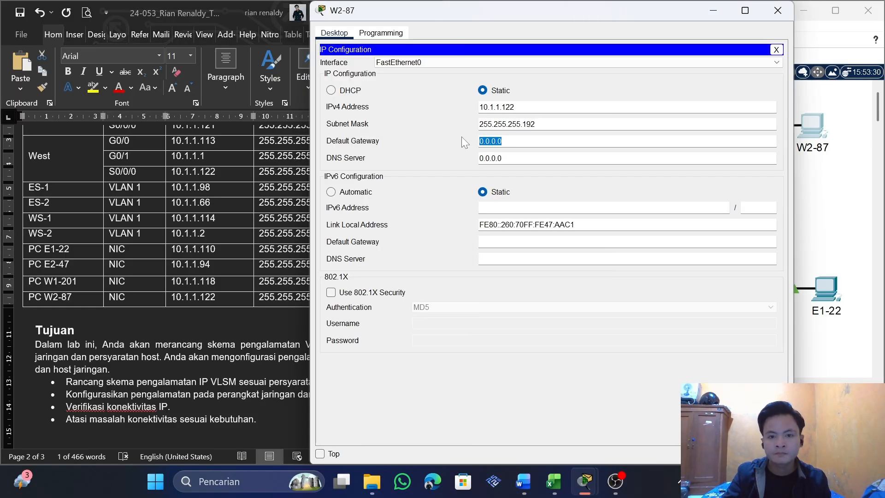
pyautogui.hotkey('ctrl', 'v')
pyautogui.click(776, 49)
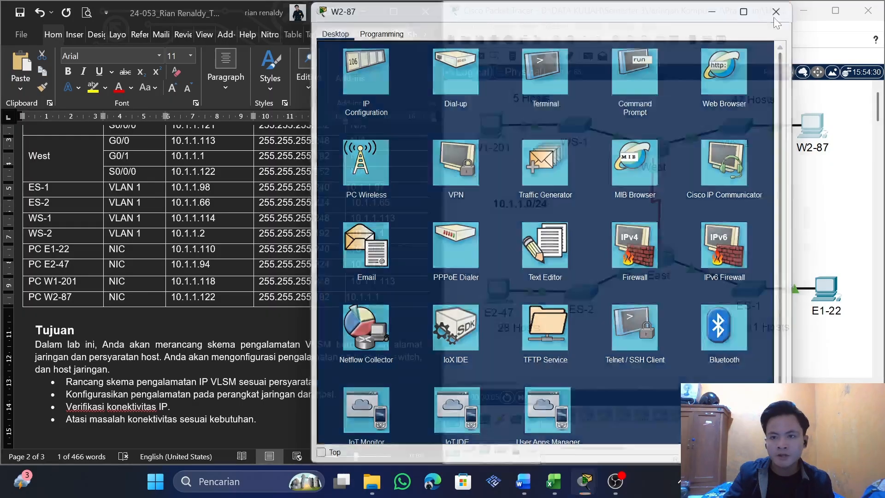
pyautogui.click(777, 10)
# Check the results of the PT Activity and look through the assessment items for incorrect entries
pyautogui.moveTo(579, 492)
pyautogui.click(790, 405)
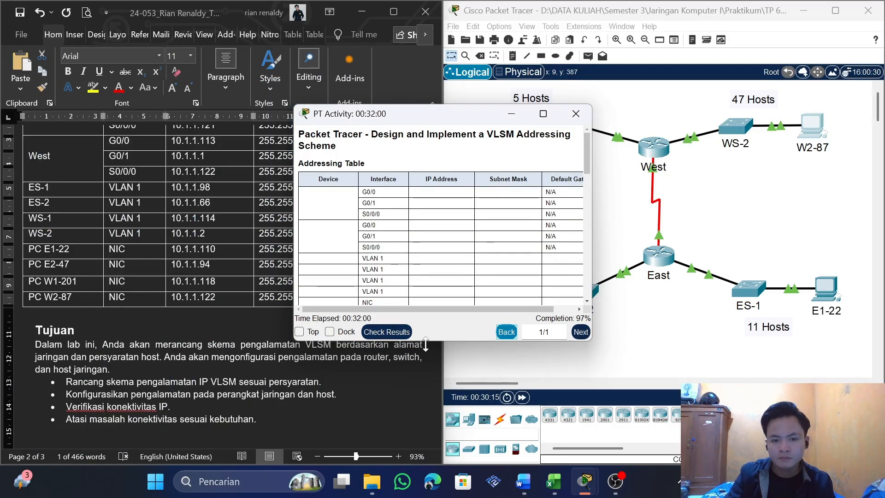
pyautogui.click(387, 332)
pyautogui.click(551, 80)
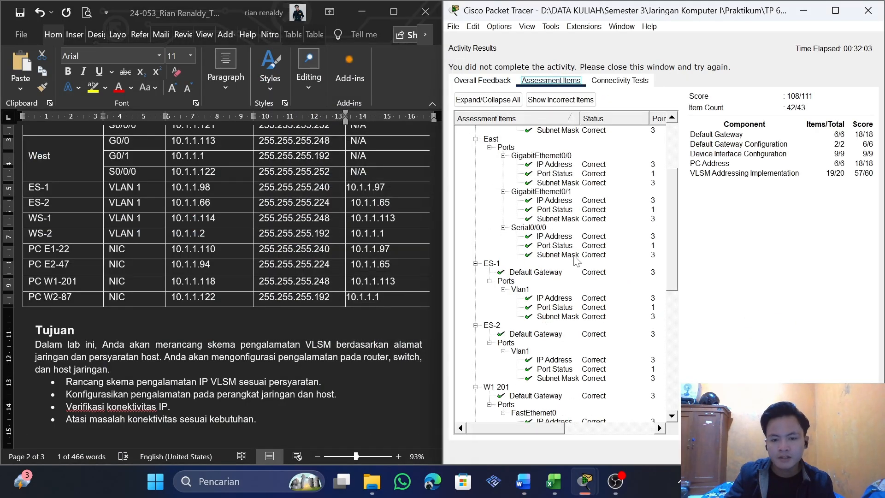
pyautogui.scroll(-7, 576, 264)
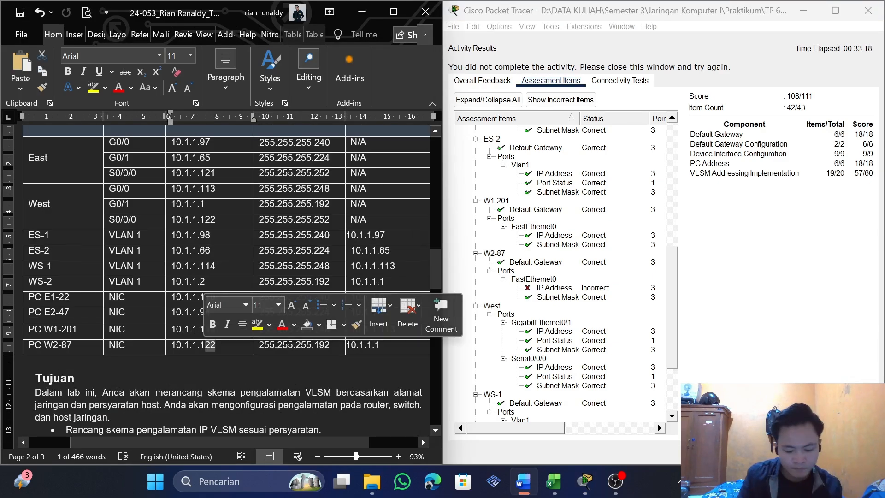
# Change PC W2-87's IP address in the Word addressing table to 10.1.1.62
pyautogui.write('62')
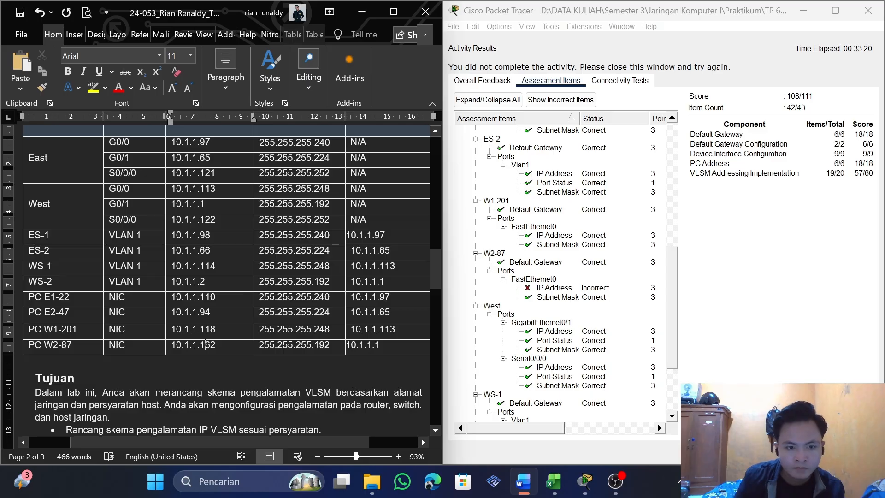
pyautogui.press('BackSpace')
pyautogui.click(714, 285)
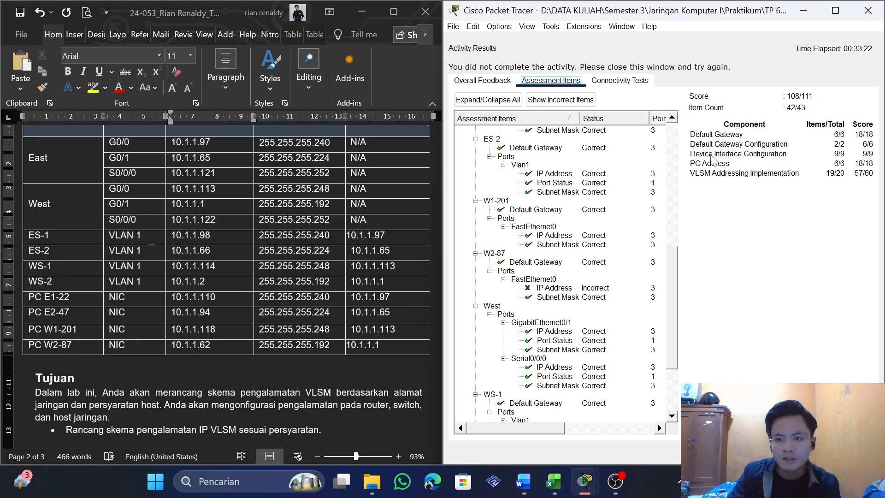
# Close the activity results, set PC W2-87's IPv4 address to 10.1.1.62 and close the PC's window
pyautogui.click(868, 10)
pyautogui.click(814, 132)
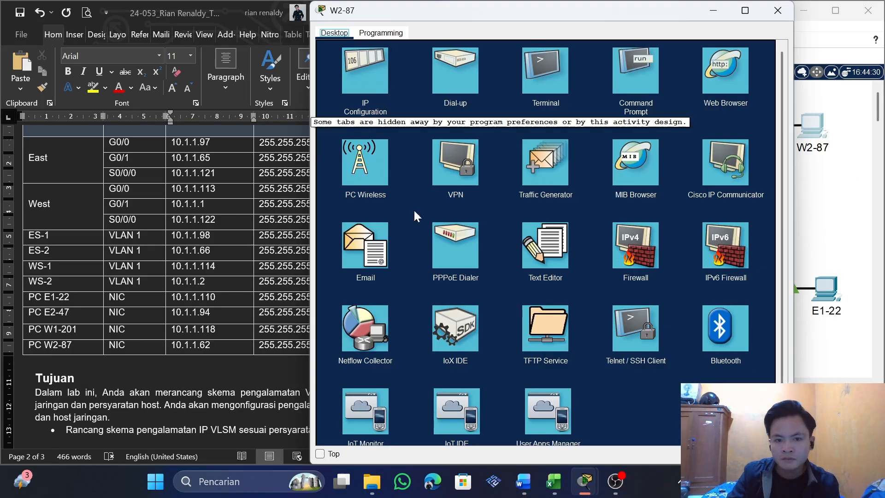
pyautogui.click(362, 98)
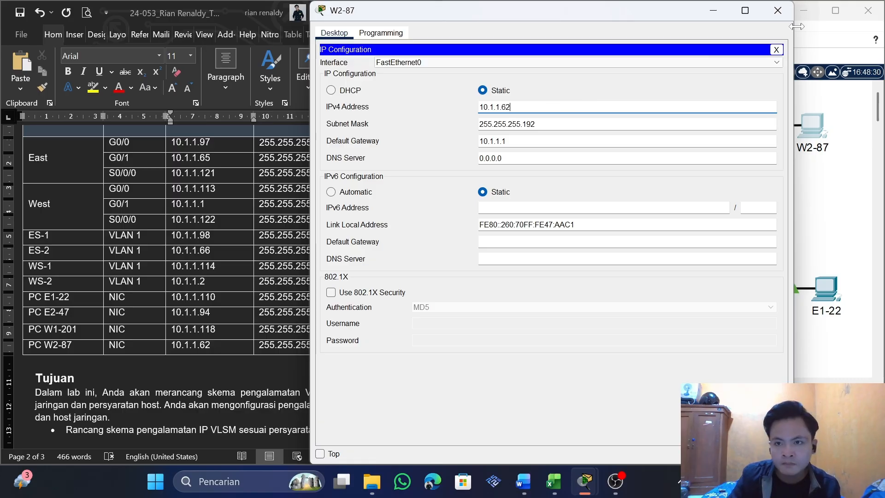
pyautogui.click(776, 49)
pyautogui.click(777, 10)
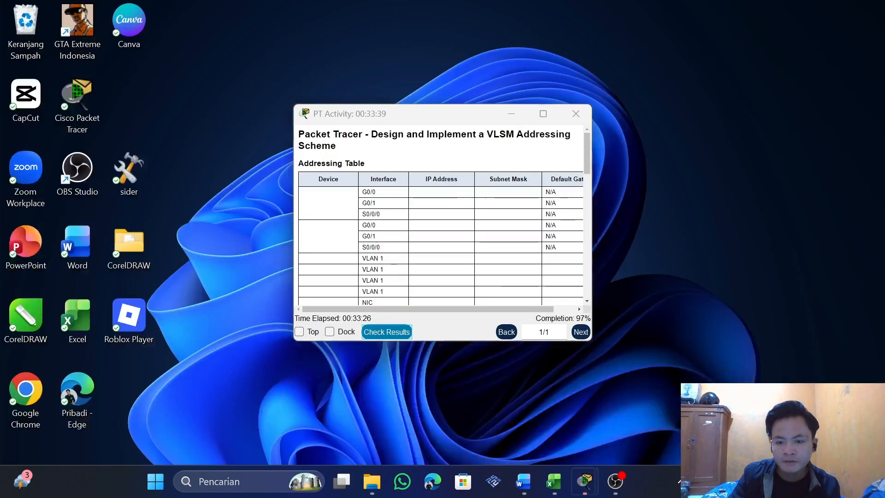
# Check the activity's completion and examine the WS-2 LAN and WAN Link broadcast addresses in the Word subnet table
pyautogui.click(813, 395)
pyautogui.click(210, 308)
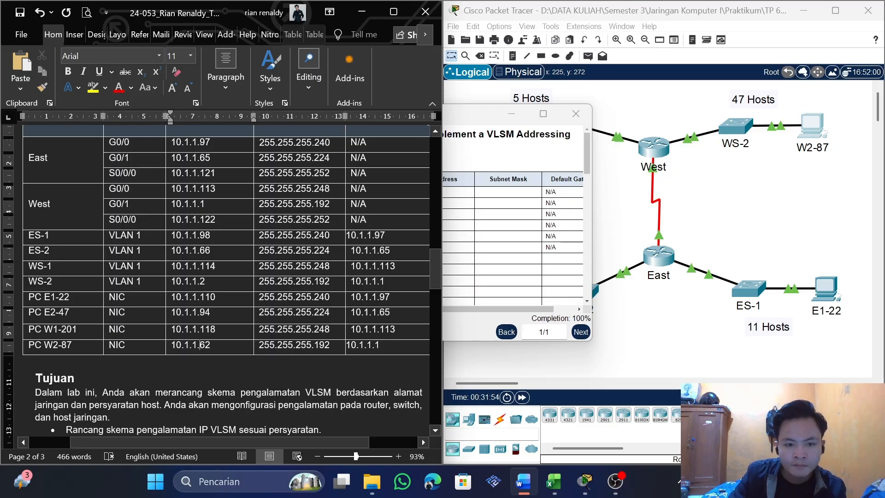
pyautogui.scroll(-15, 226, 277)
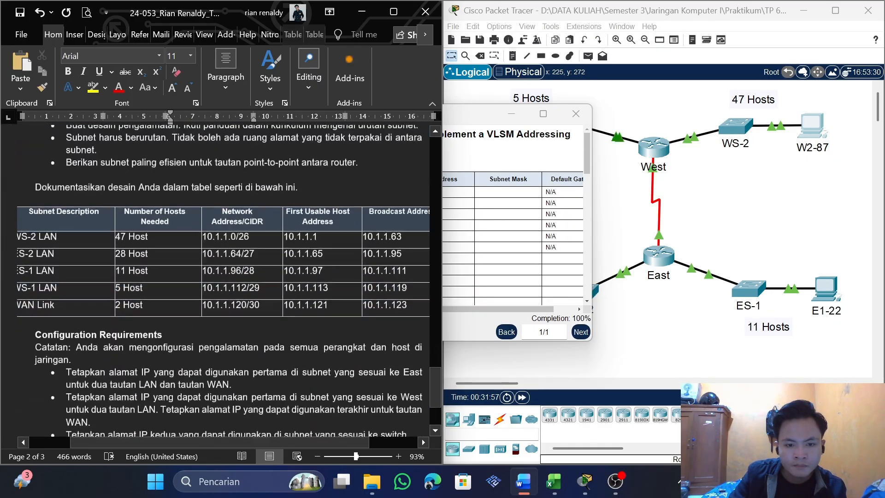
pyautogui.scroll(-1, 226, 277)
pyautogui.scroll(3, 226, 276)
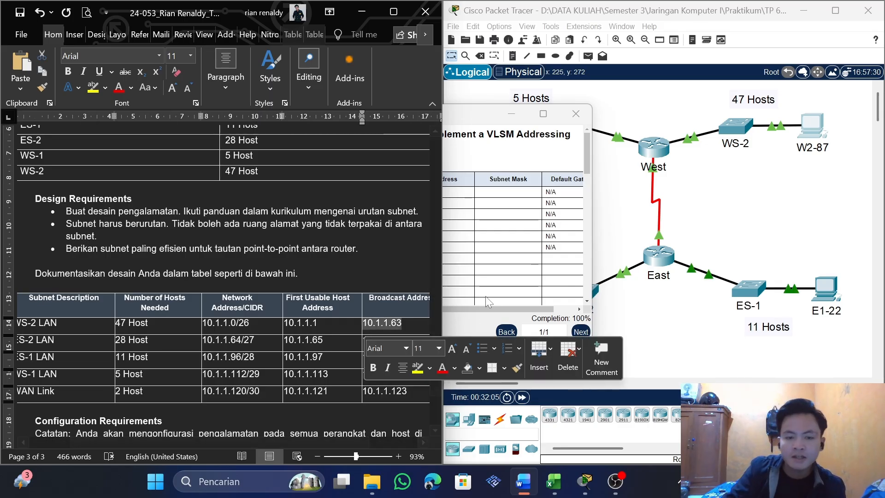
pyautogui.click(343, 345)
pyautogui.moveTo(406, 391); pyautogui.dragTo(380, 391)
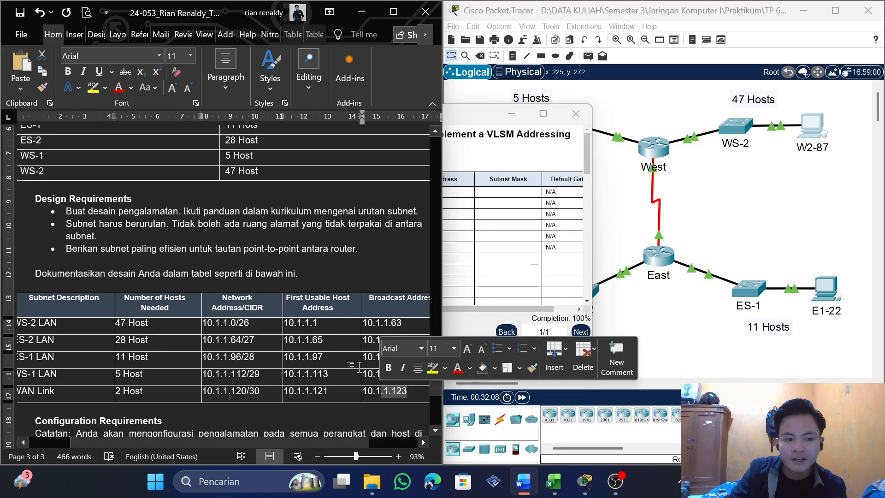
pyautogui.moveTo(402, 324); pyautogui.dragTo(363, 324)
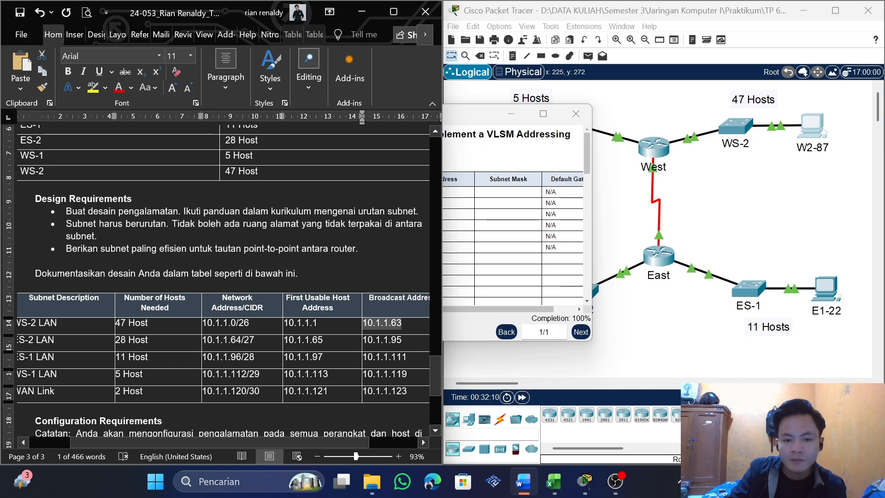
# Look briefly at switch WS-2's command line and review PC W2-87's IP address in the Word addressing table
pyautogui.click(736, 126)
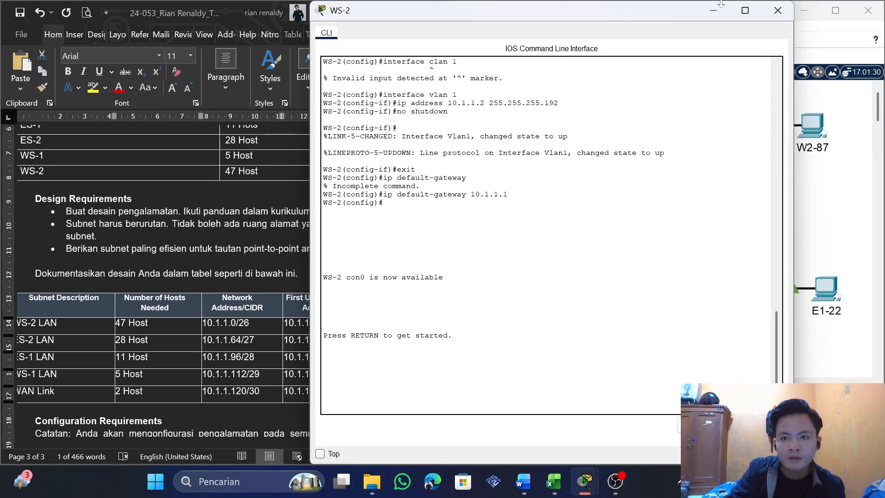
pyautogui.click(763, 107)
pyautogui.scroll(7, 225, 346)
pyautogui.scroll(10, 225, 341)
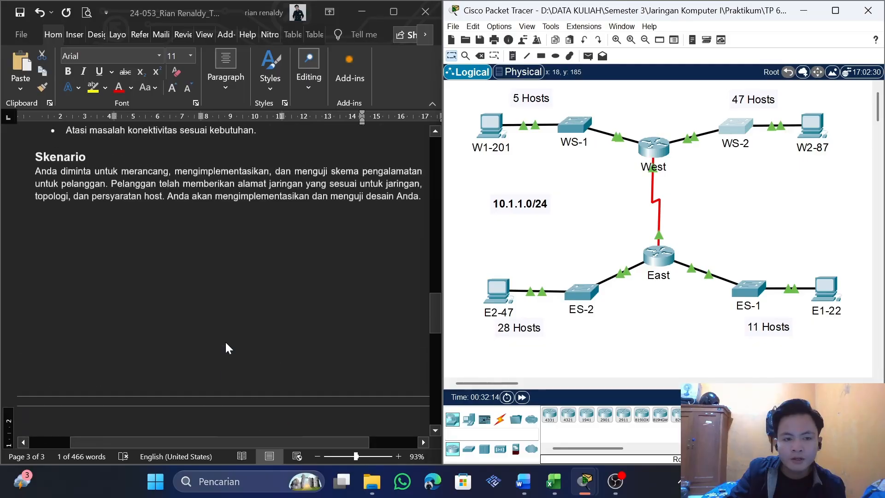
pyautogui.click(207, 252)
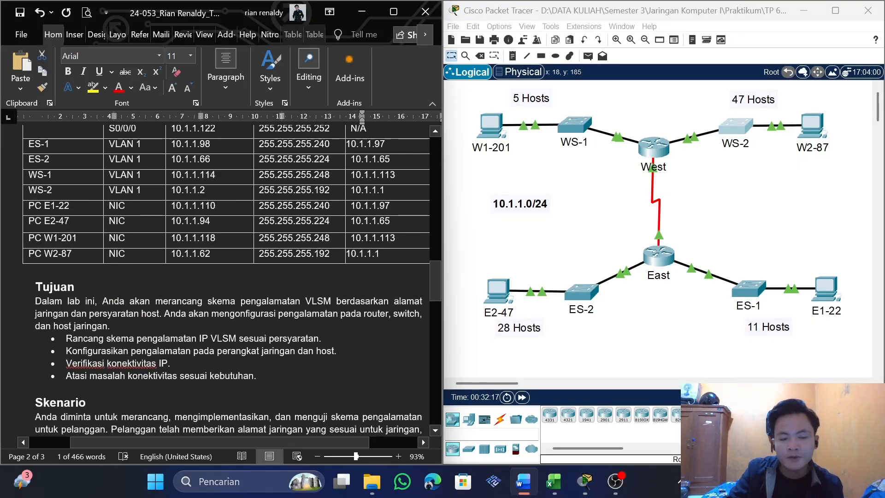
pyautogui.moveTo(210, 254); pyautogui.dragTo(198, 253)
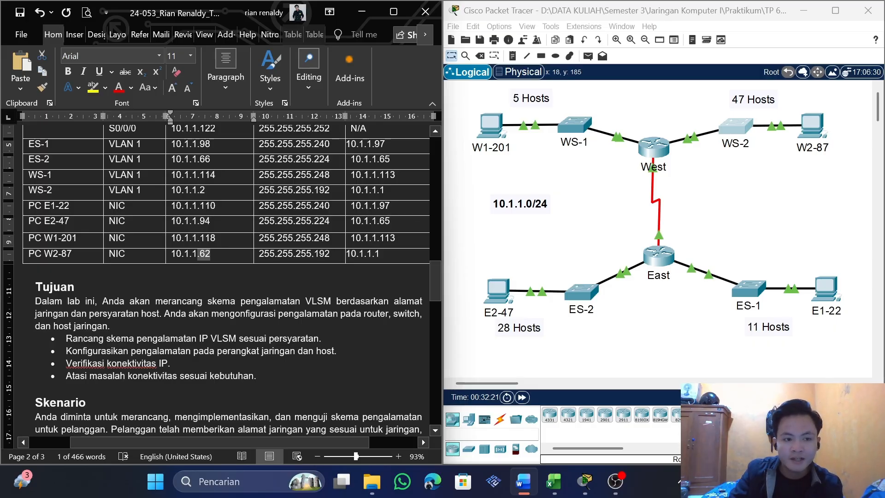
pyautogui.click(211, 254)
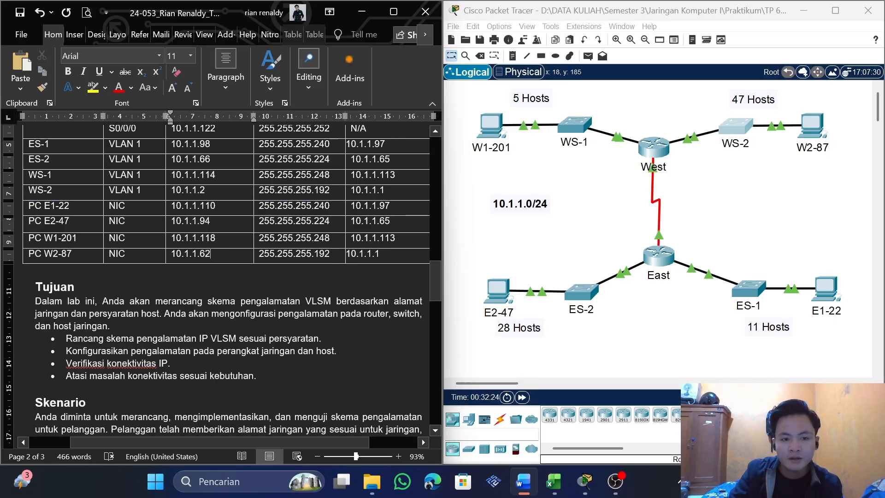
pyautogui.moveTo(210, 253); pyautogui.dragTo(181, 253)
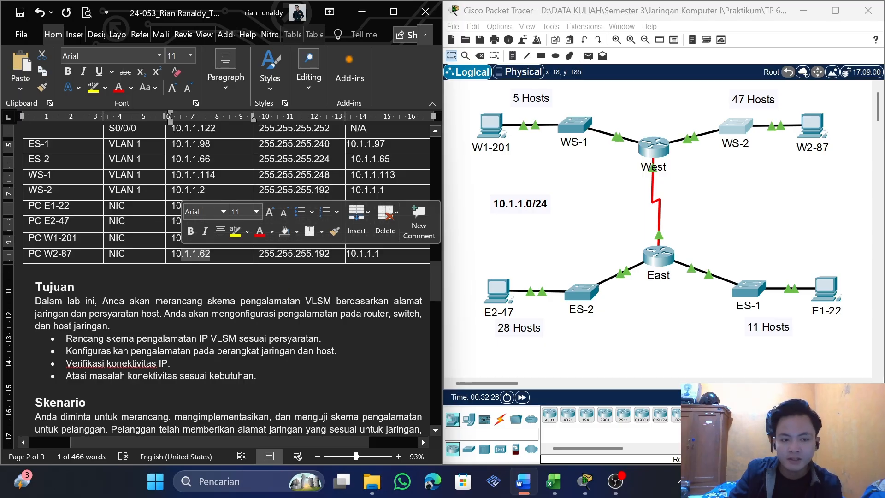
pyautogui.click(210, 254)
# Recheck the completion percentage in the PT Activity window and close that window
pyautogui.click(583, 228)
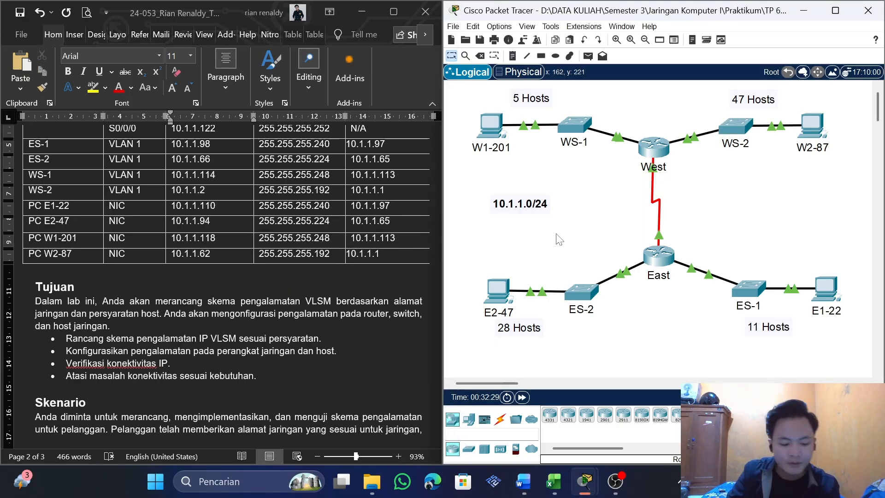
pyautogui.moveTo(584, 481)
pyautogui.click(737, 406)
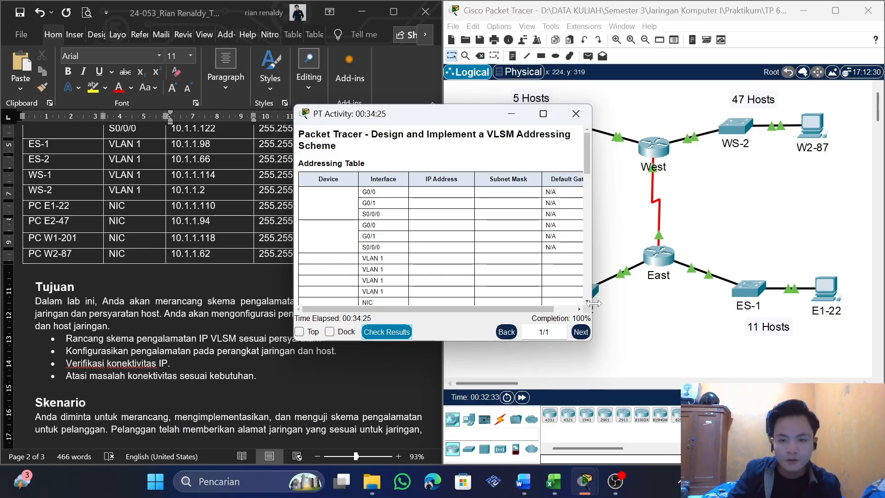
pyautogui.click(575, 114)
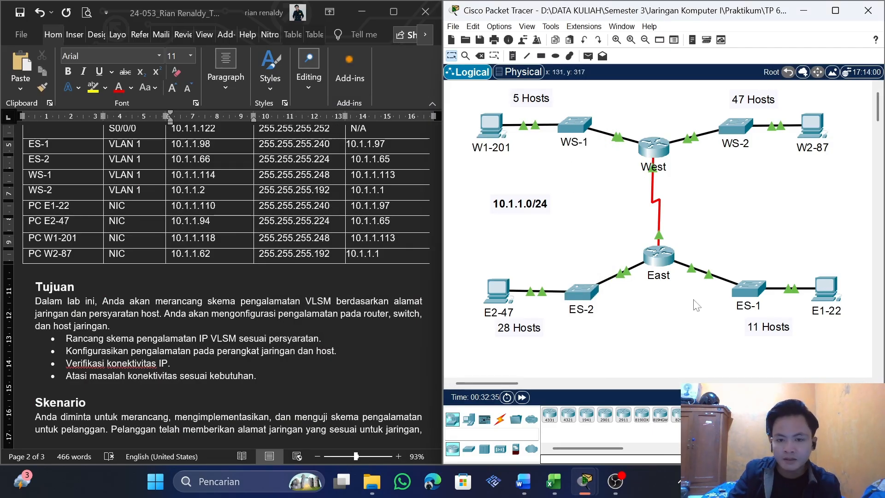
# Open PC E1-22's command prompt and ping 10.1.1.94 and 10.1.1.118
pyautogui.click(826, 286)
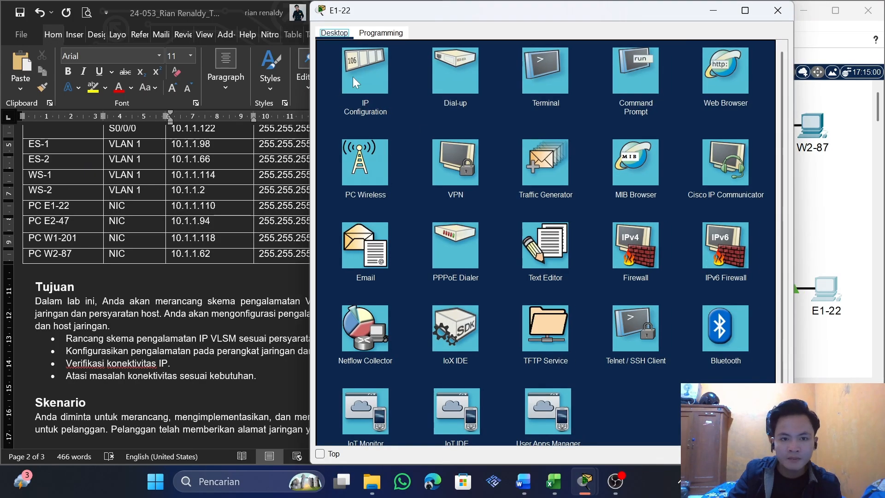
pyautogui.click(349, 57)
pyautogui.click(776, 49)
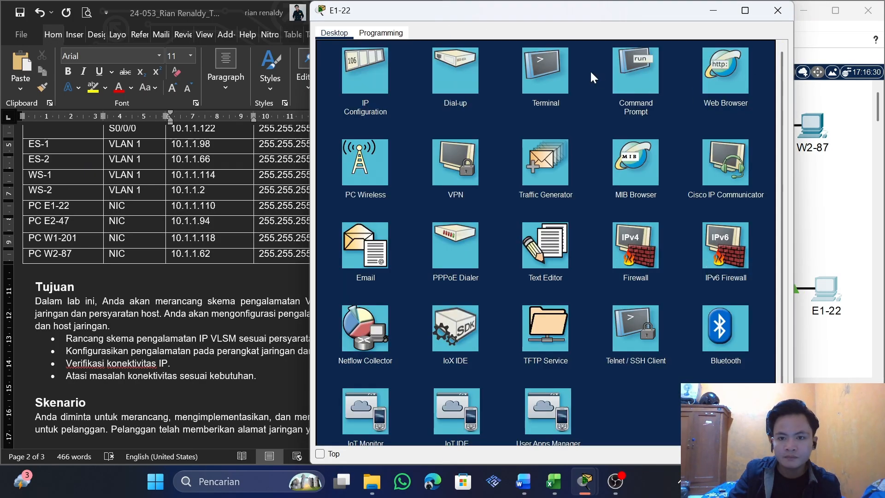
pyautogui.click(644, 65)
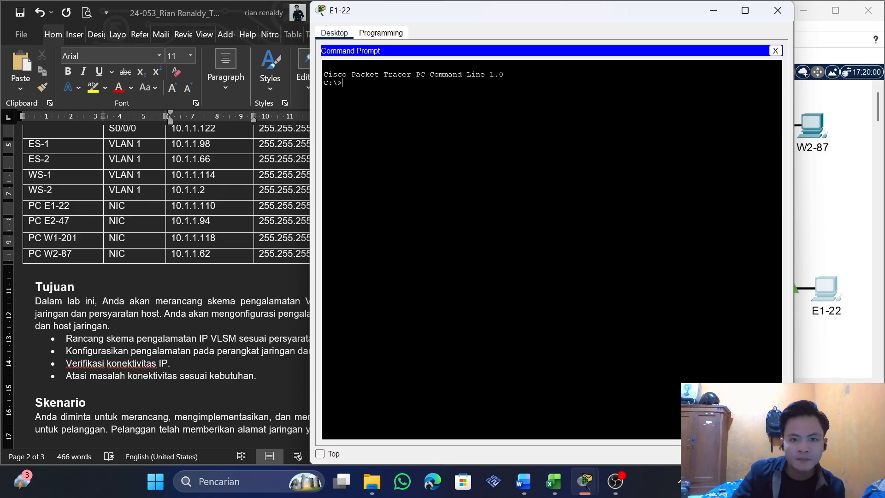
pyautogui.write('g ')
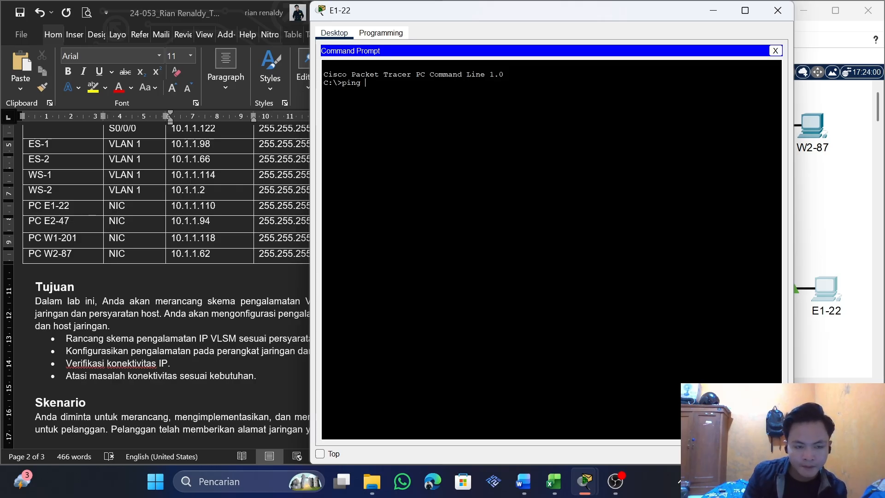
pyautogui.write('1')
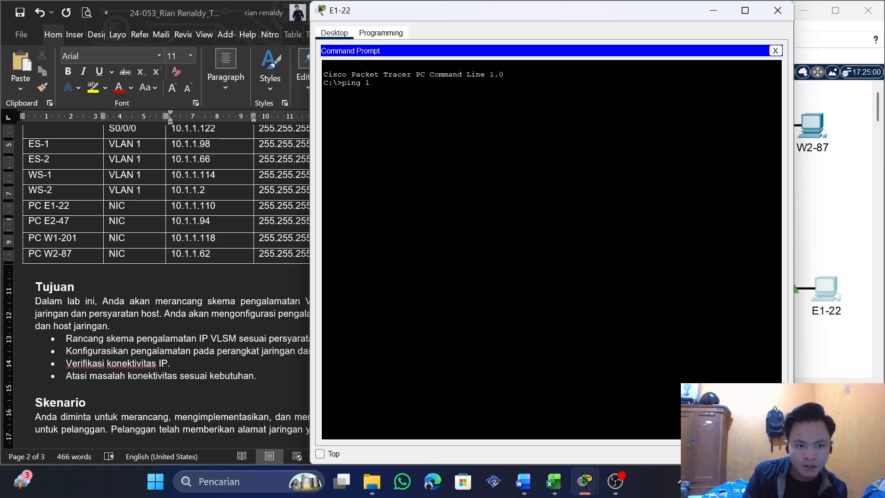
pyautogui.write('0.1.1.94')
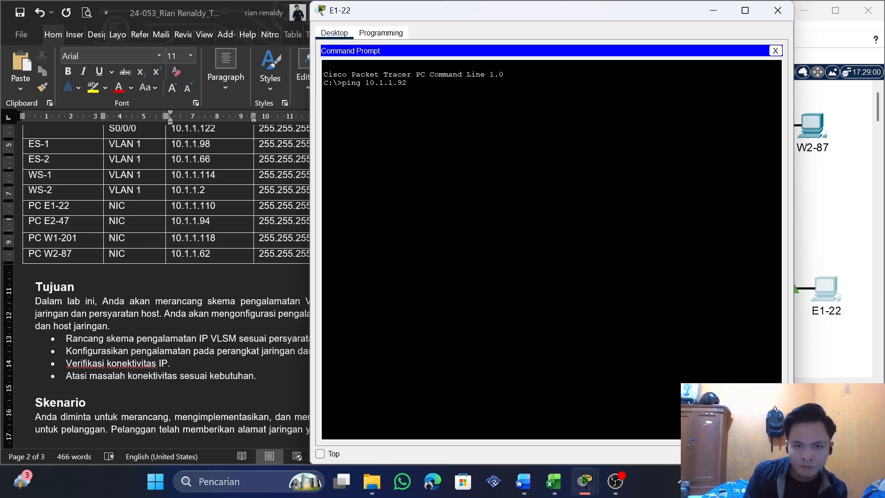
pyautogui.press('Return')
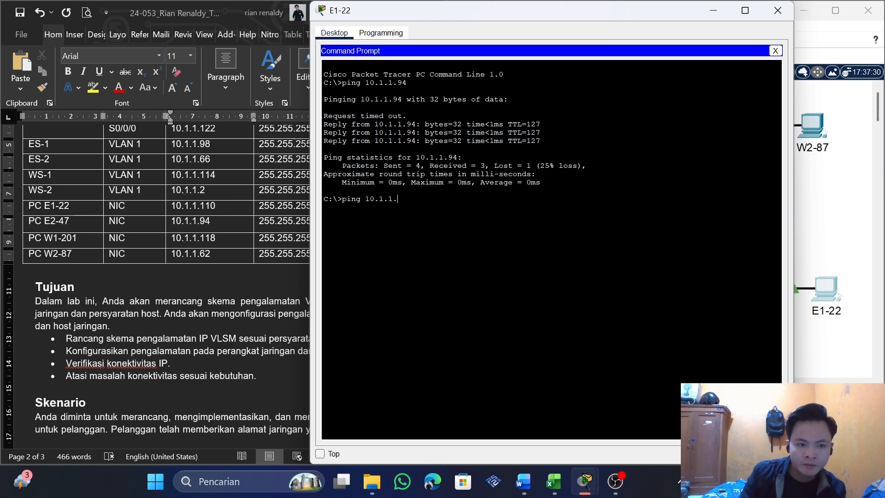
pyautogui.write('118')
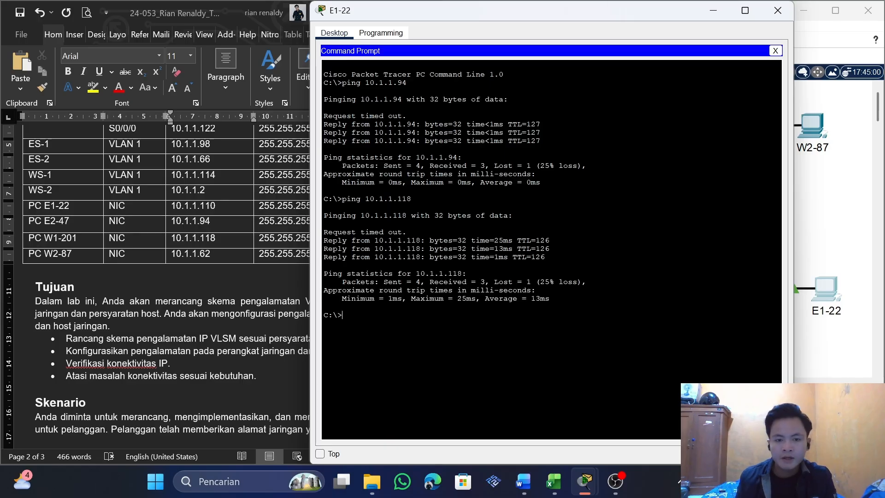
# Ping PC W2-87 at 10.1.1.62 from PC E1-22's command prompt and close the PC's window
pyautogui.press('Up')
pyautogui.press('BackSpace')
pyautogui.press('BackSpace')
pyautogui.press('BackSpace')
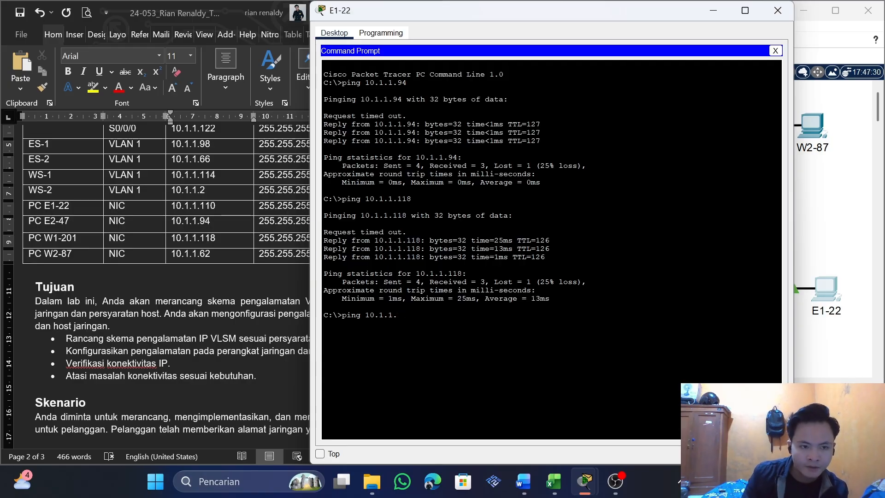
pyautogui.write('62')
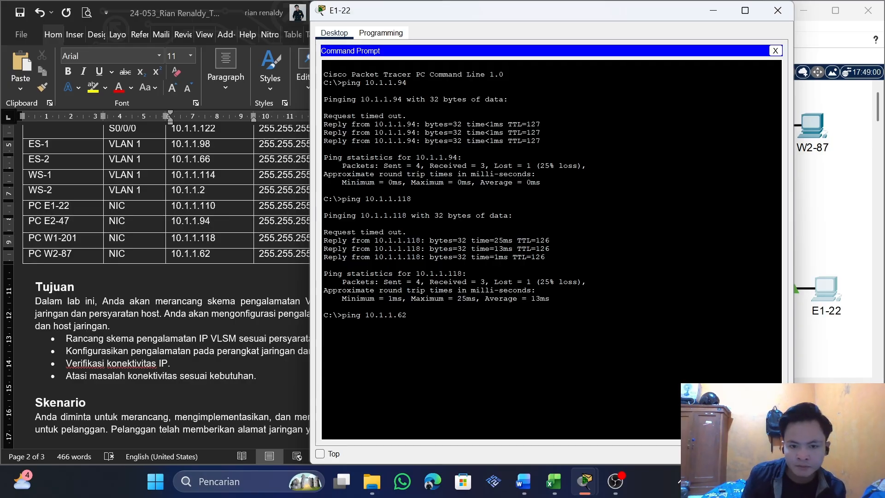
pyautogui.press('Return')
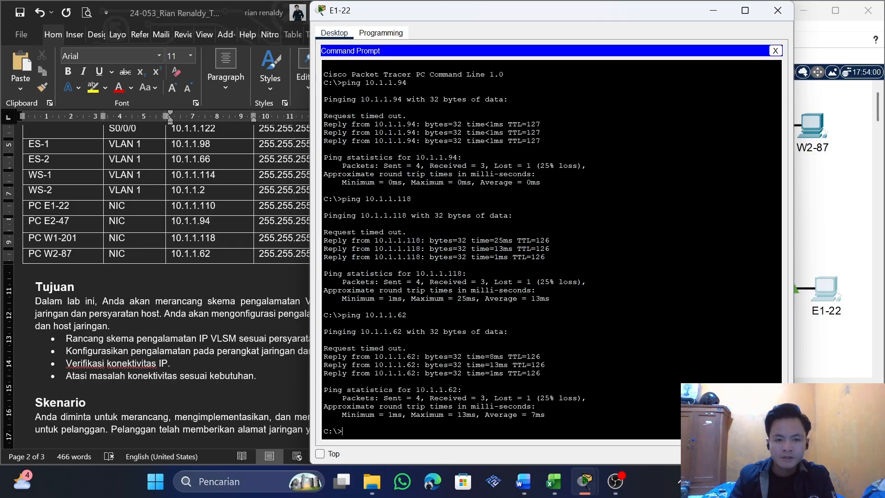
pyautogui.click(777, 10)
# Reopen PC E1-22's command prompt to review the ping results for the other three PCs
pyautogui.scroll(5, 306, 312)
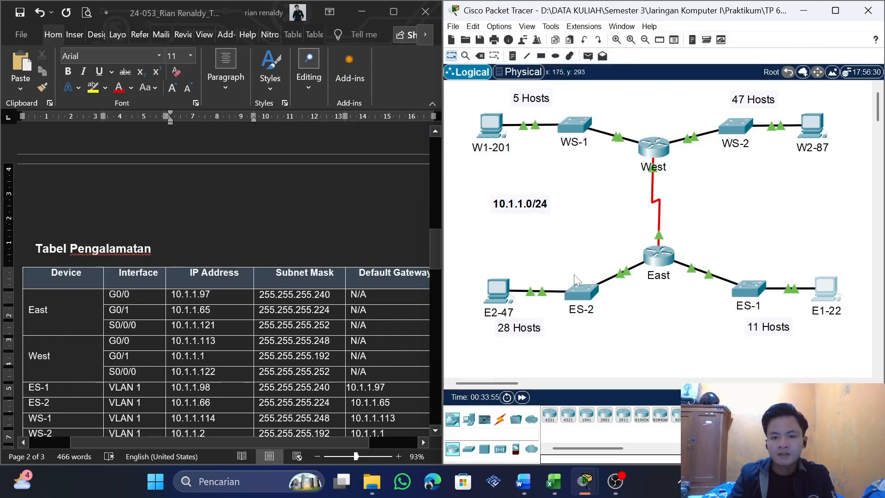
pyautogui.click(829, 292)
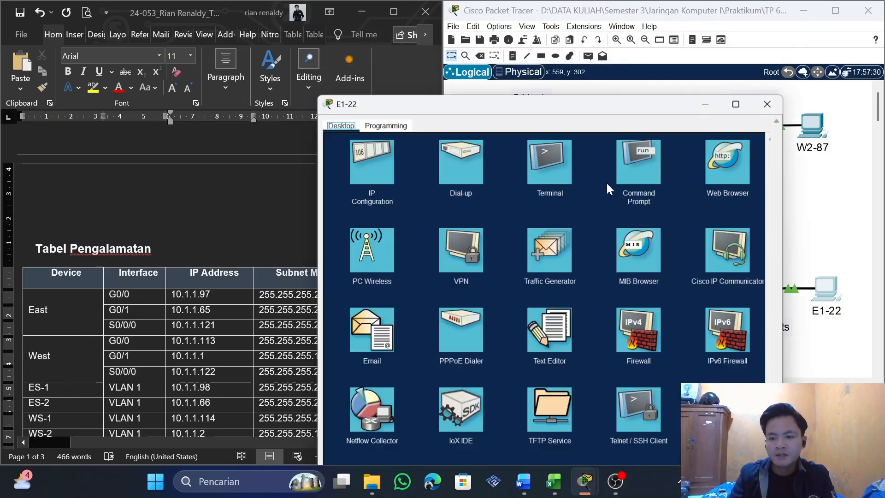
pyautogui.click(539, 88)
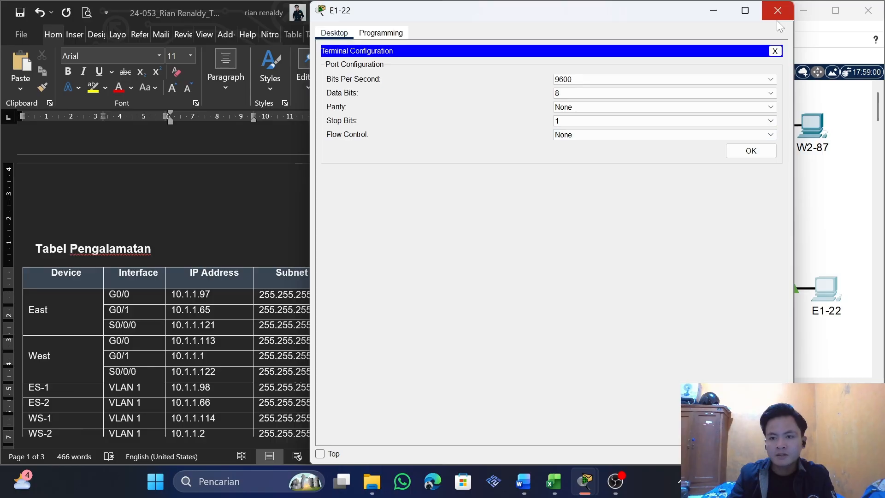
pyautogui.click(777, 51)
pyautogui.click(621, 107)
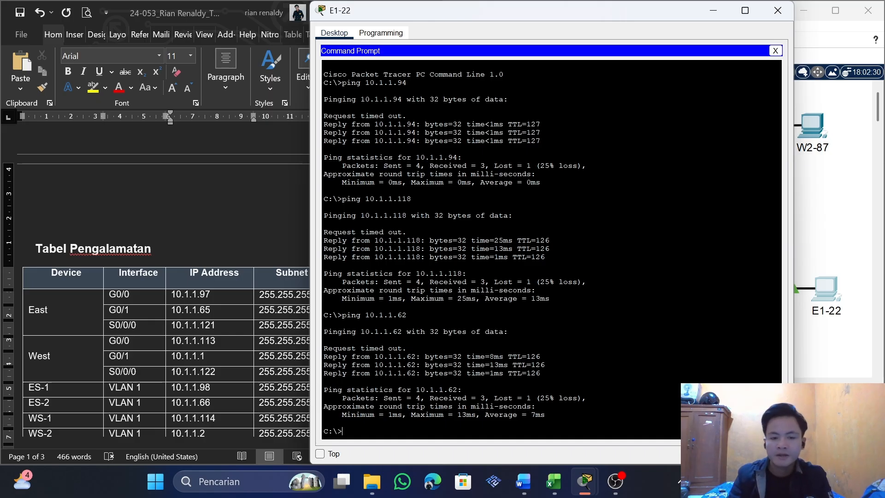
# Switch to the Word report and return to the title on its cover page
pyautogui.click(242, 260)
pyautogui.scroll(10, 242, 259)
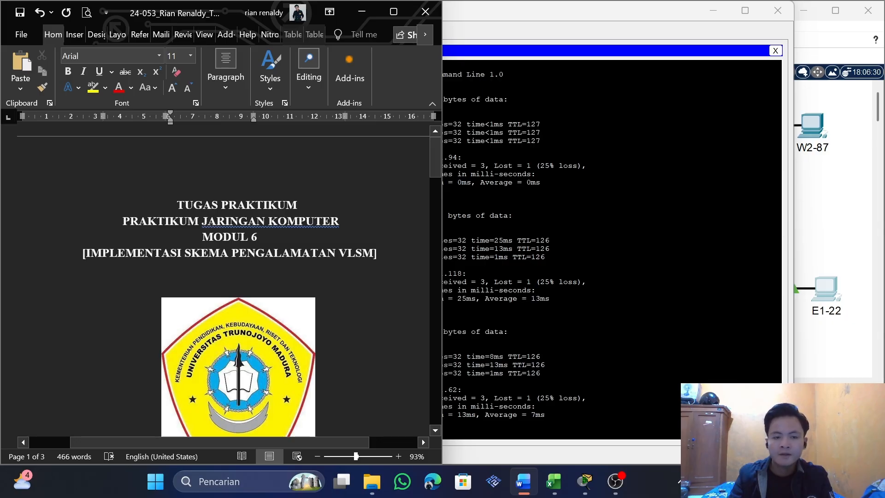
pyautogui.click(378, 253)
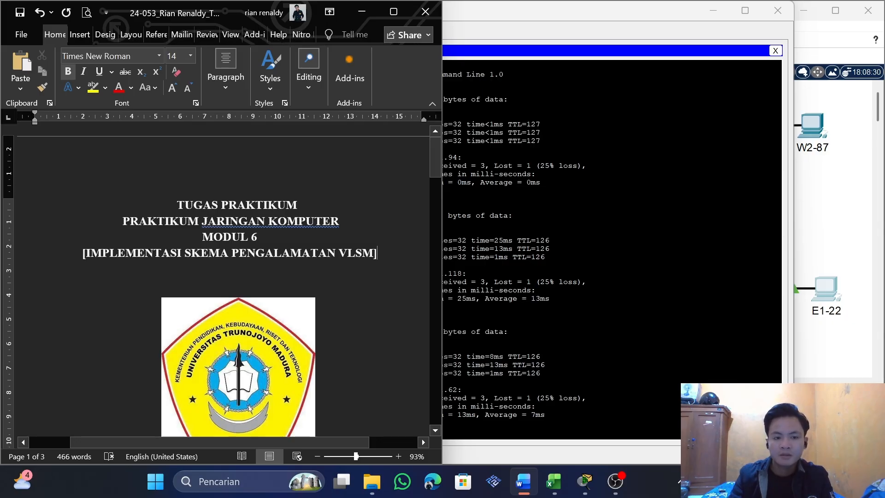